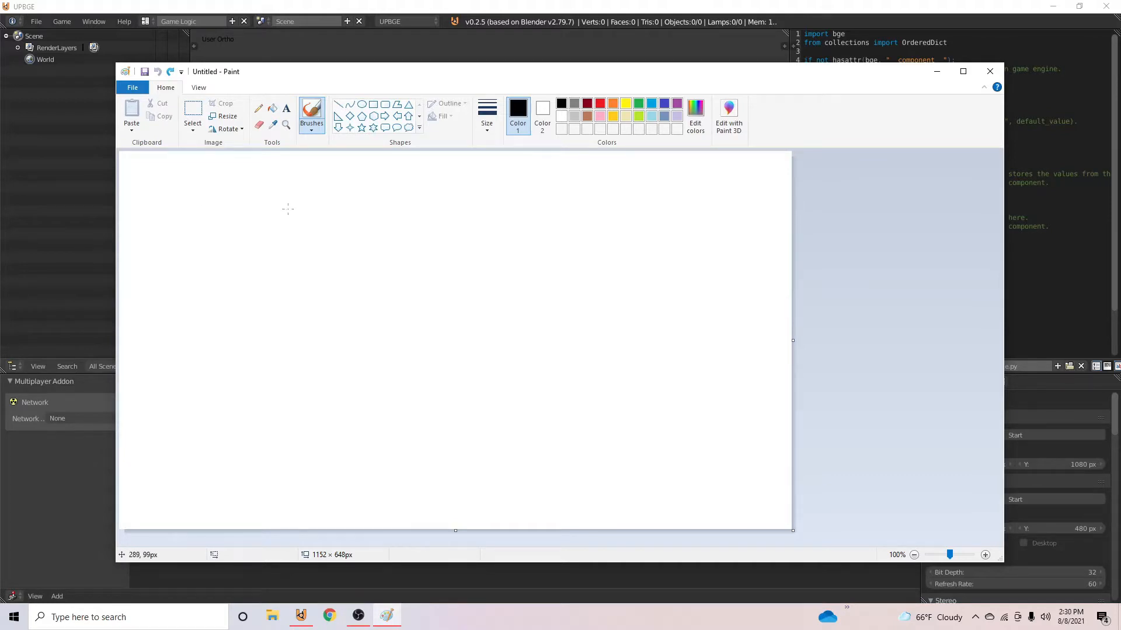
- Draw a black square outline about 389 × 389 px on the Paint canvas as the map border
left_click_drag(802, 76, 866, 66)
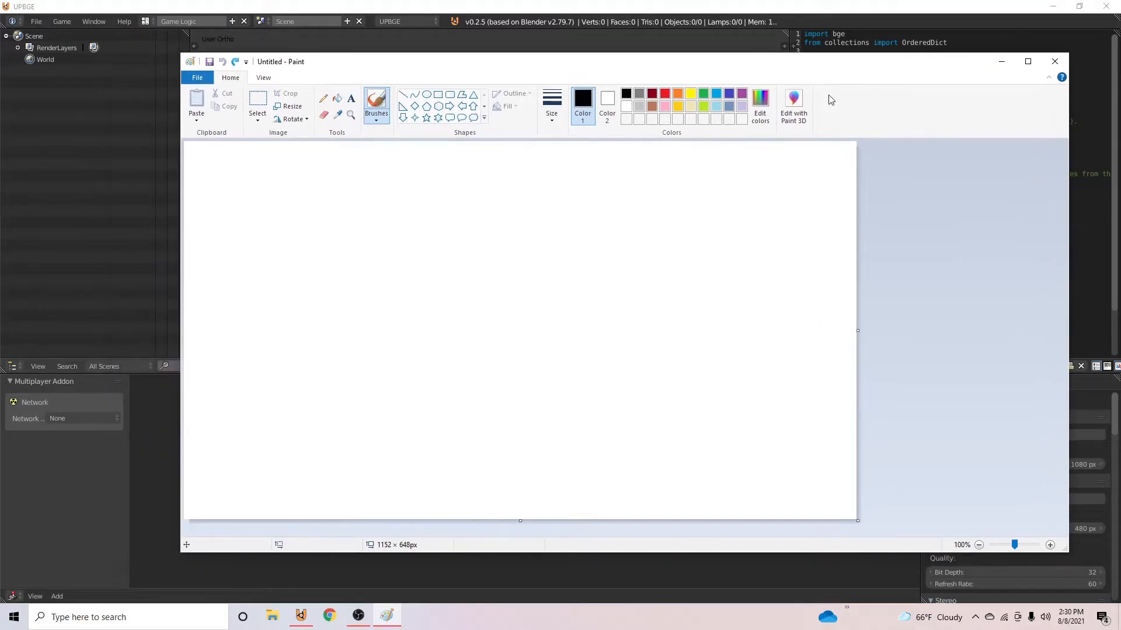
left_click(438, 94)
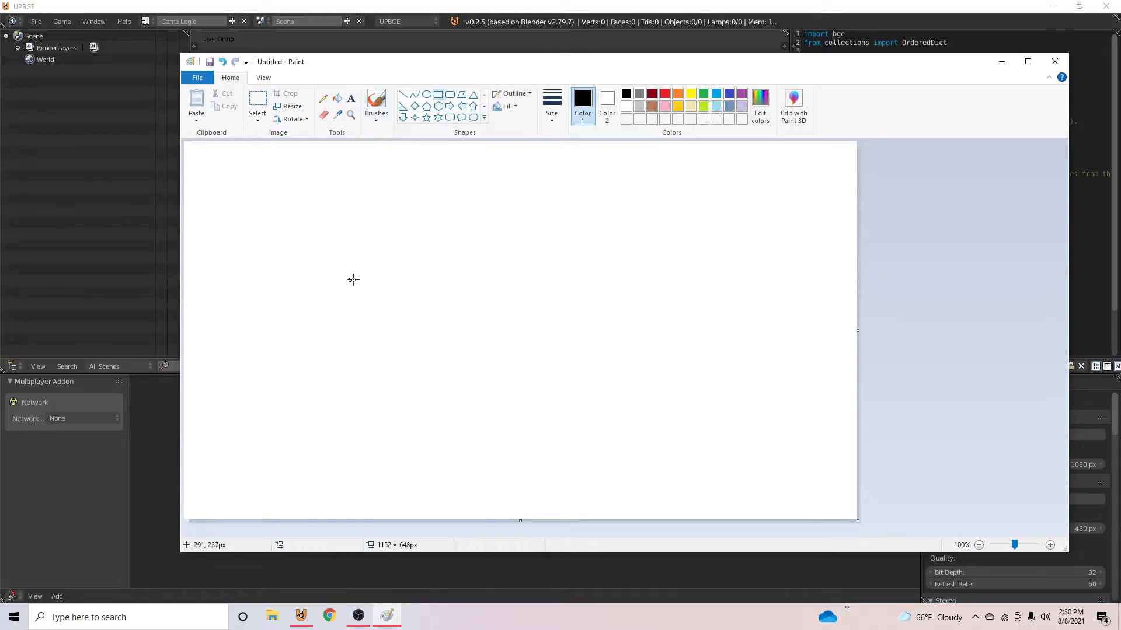
mouse_move(351, 245)
left_mouse_down("shift")
mouse_move(483, 345)
mouse_move(463, 321)
mouse_move(824, 472)
left_mouse_up("shift")
- Sketch pencil mountain contours inside the square: stepped lines in the upper-left corner and nested lines along the right edge
left_click(403, 94)
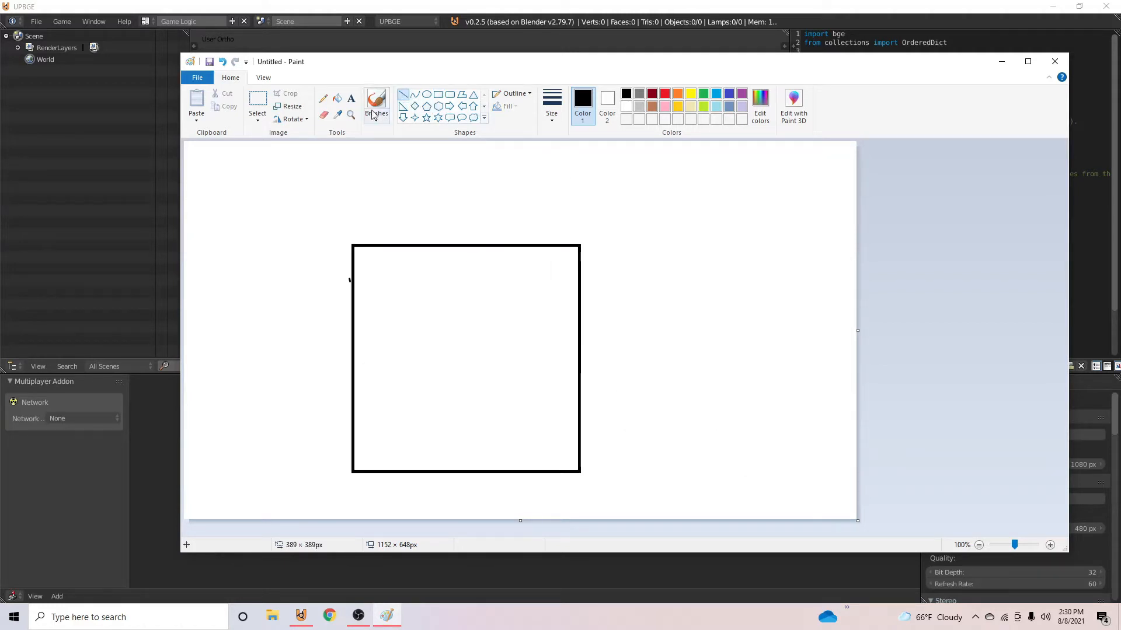
left_click(323, 98)
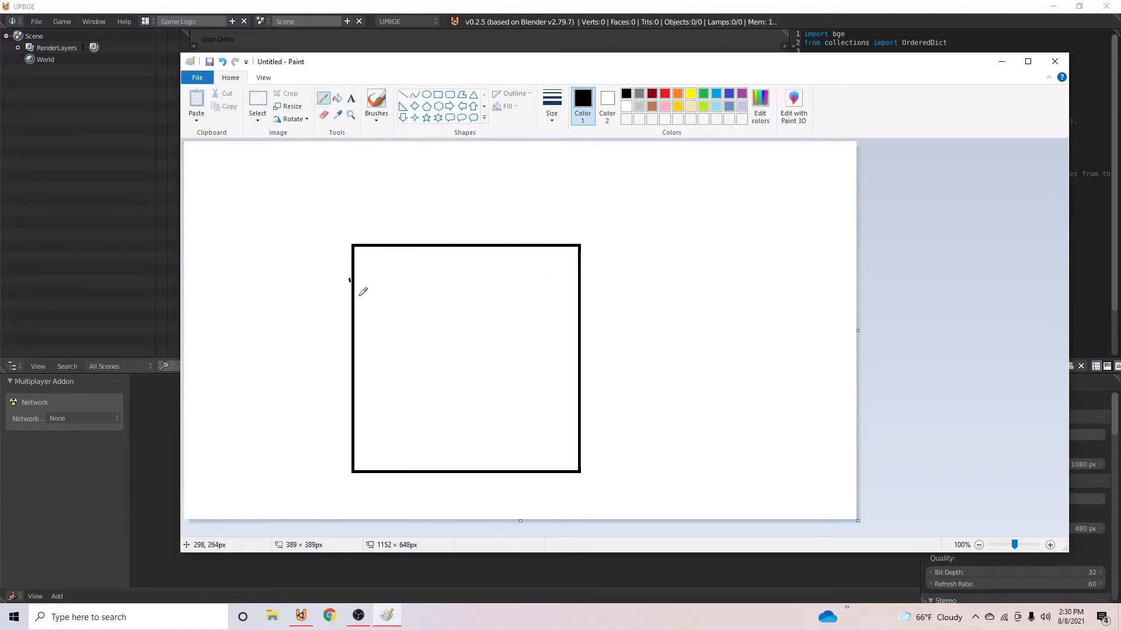
mouse_move(355, 299)
left_mouse_down()
mouse_move(407, 282)
mouse_move(435, 244)
left_mouse_up()
left_click_drag(367, 278, 405, 248)
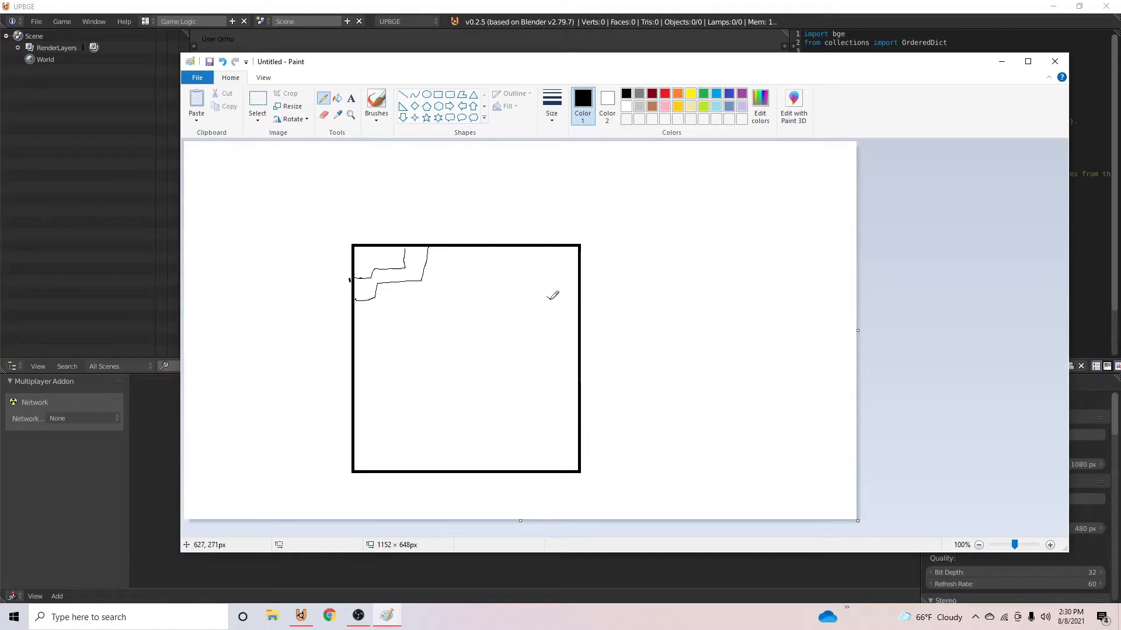
mouse_move(551, 299)
left_mouse_down()
mouse_move(526, 385)
mouse_move(576, 442)
left_mouse_up()
mouse_move(555, 298)
left_mouse_down()
mouse_move(587, 300)
mouse_move(555, 316)
mouse_move(545, 387)
mouse_move(572, 427)
left_mouse_up()
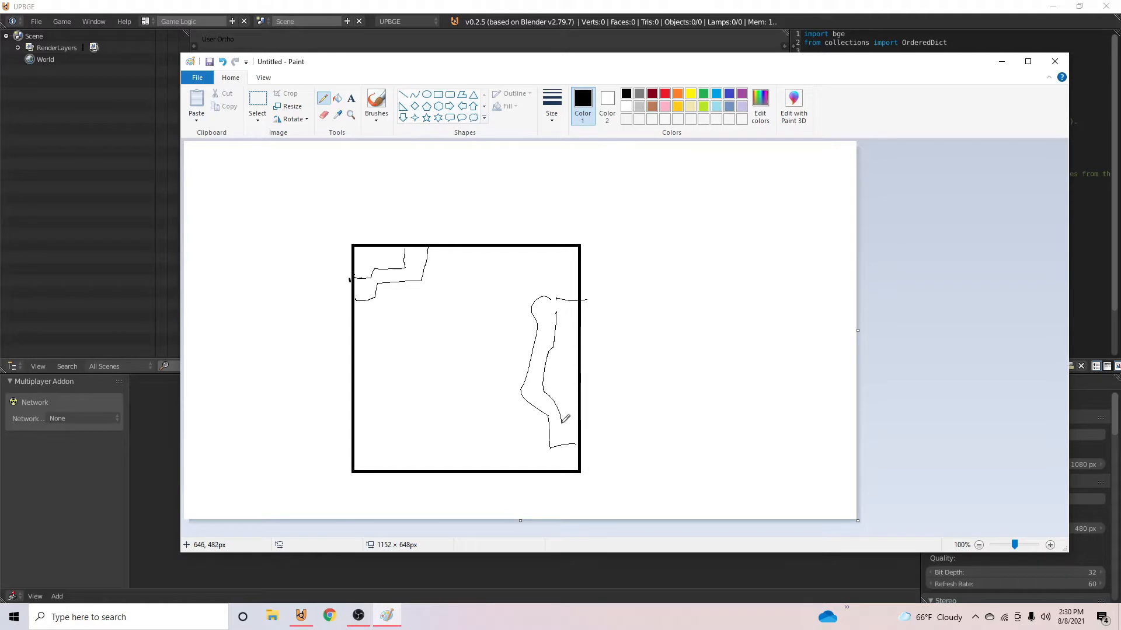
left_click_drag(564, 348, 573, 409)
- Sketch a small town block with buildings near the mountains and jagged forest edges in the upper-right and lower-left corners
mouse_move(404, 308)
left_mouse_down()
mouse_move(449, 310)
mouse_move(450, 360)
mouse_move(395, 345)
mouse_move(396, 308)
mouse_move(425, 325)
mouse_move(429, 311)
mouse_move(420, 322)
mouse_move(432, 343)
mouse_move(406, 343)
mouse_move(405, 366)
left_mouse_up()
mouse_move(441, 325)
left_mouse_down()
mouse_move(442, 352)
mouse_move(440, 328)
left_mouse_up()
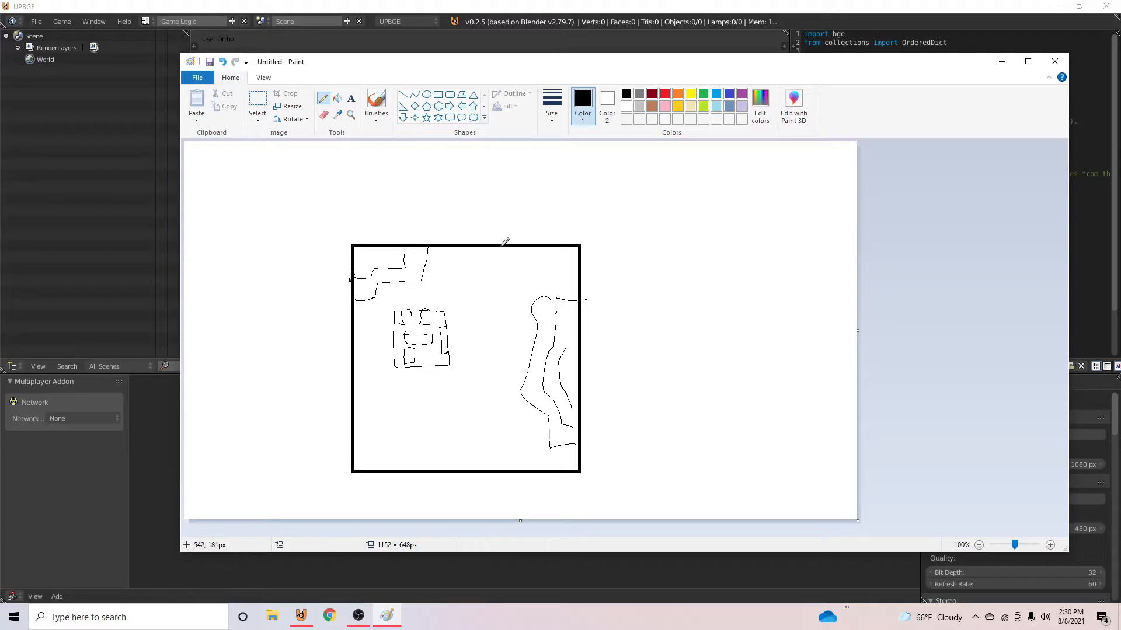
mouse_move(502, 245)
left_mouse_down()
mouse_move(482, 272)
mouse_move(510, 293)
mouse_move(574, 279)
mouse_move(573, 255)
left_mouse_up()
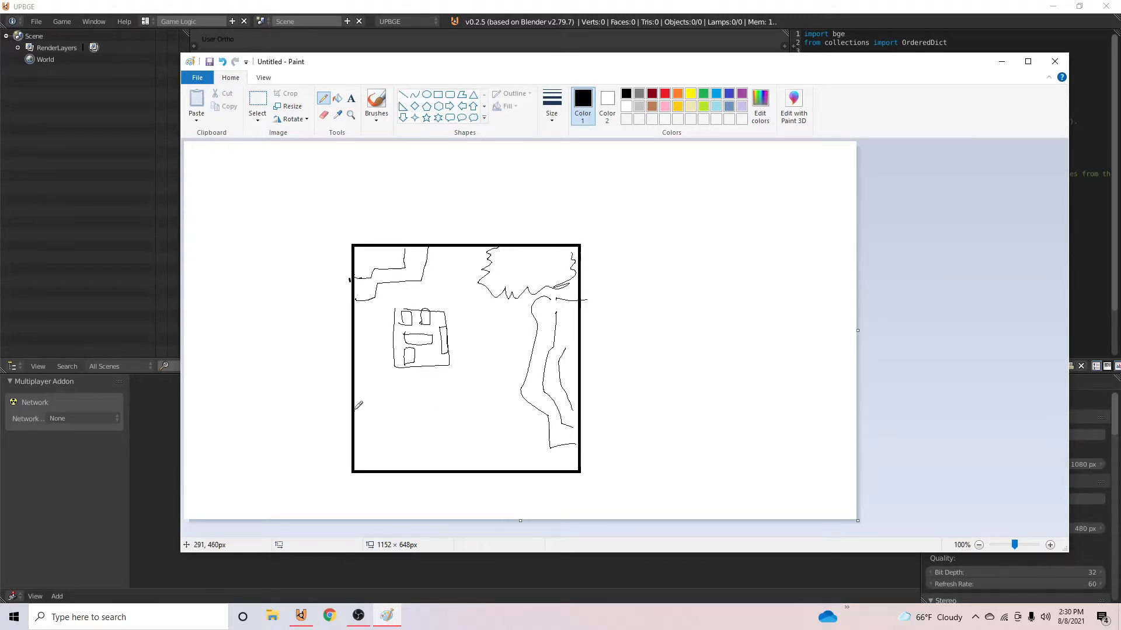
mouse_move(354, 410)
left_mouse_down()
mouse_move(391, 419)
mouse_move(386, 441)
mouse_move(419, 451)
mouse_move(432, 482)
left_mouse_up()
- Sketch a second town in the map's lower-right corner, a road joining both towns, and a branch toward the upper-right forest
mouse_move(418, 367)
left_mouse_down()
mouse_move(417, 398)
mouse_move(422, 380)
mouse_move(435, 407)
mouse_move(472, 384)
mouse_move(455, 404)
mouse_move(468, 420)
mouse_move(450, 412)
mouse_move(461, 429)
mouse_move(541, 463)
mouse_move(510, 421)
left_mouse_up()
left_click_drag(512, 428, 527, 436)
mouse_move(536, 428)
left_mouse_down()
mouse_move(542, 446)
mouse_move(518, 459)
mouse_move(513, 443)
mouse_move(511, 459)
left_mouse_up()
left_click_drag(552, 451, 554, 455)
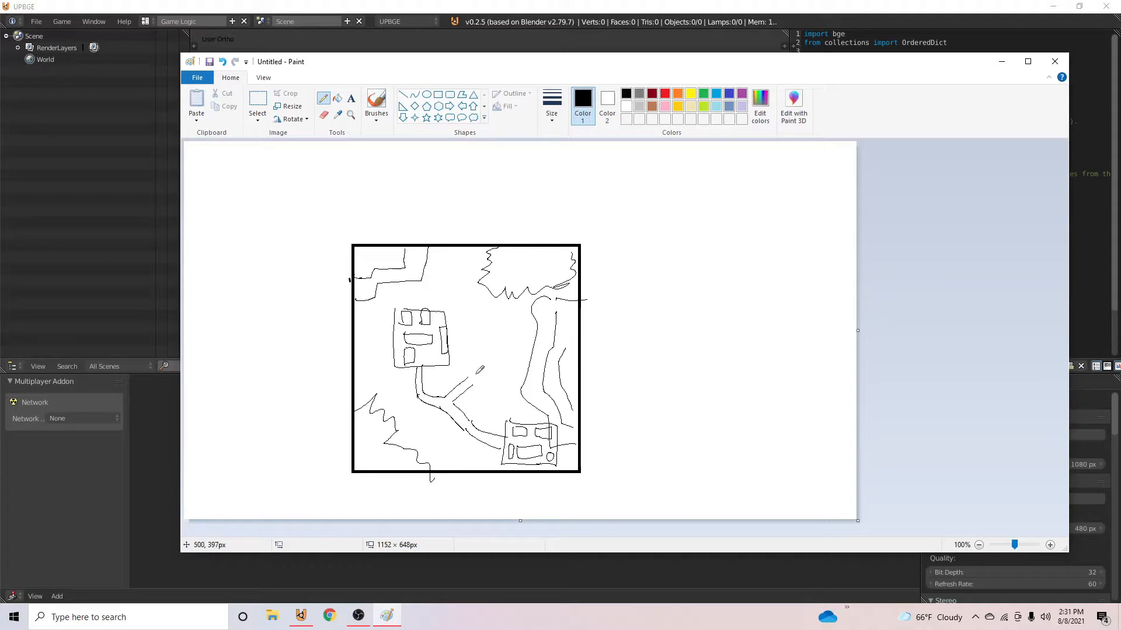
mouse_move(480, 350)
left_mouse_down()
mouse_move(470, 379)
mouse_move(508, 287)
left_mouse_up()
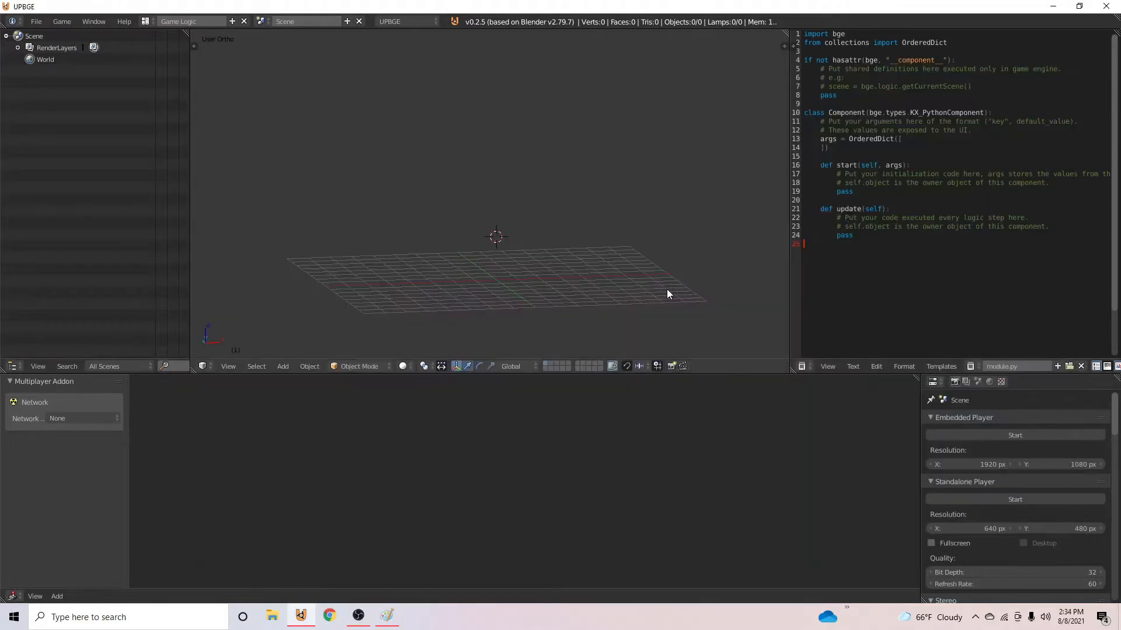
- Switch to UPBGE and snap the 3D cursor to the scene center
middle_click_drag(668, 293, 554, 252)
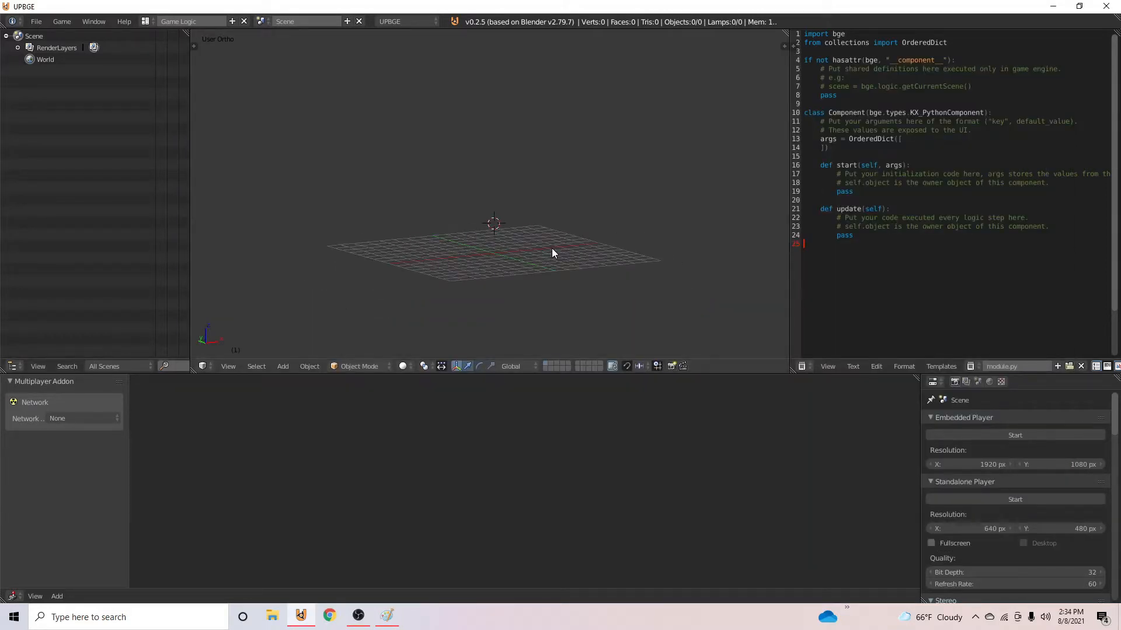
key("shift+s")
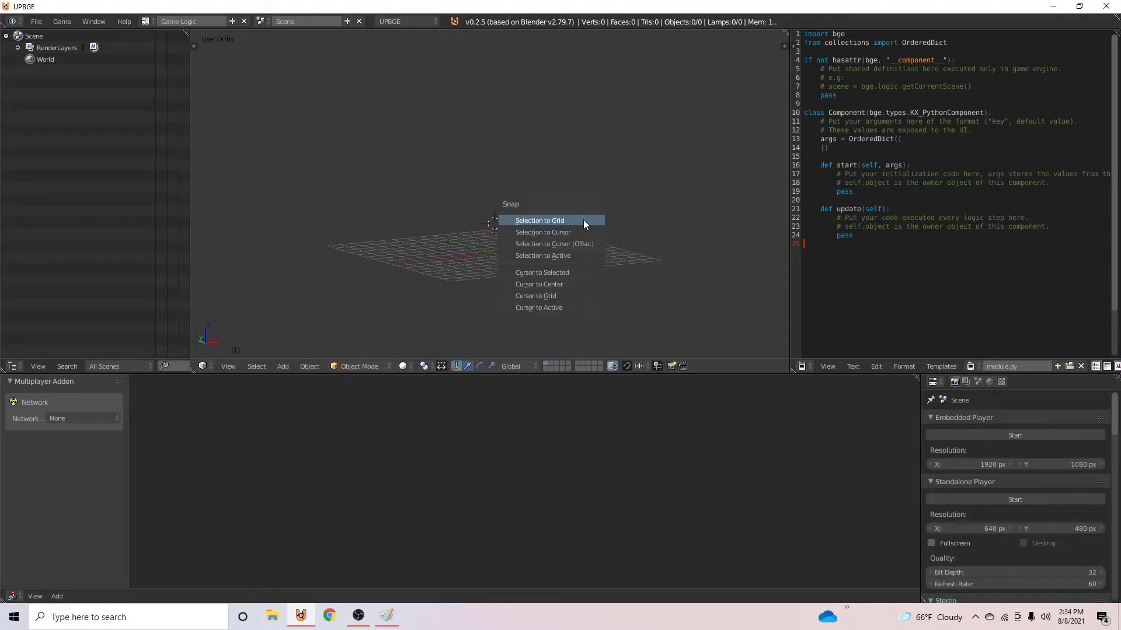
left_click(551, 278)
- Add a plane at the 3D cursor and scale it up well beyond the floor grid
middle_click_drag(545, 285, 498, 238)
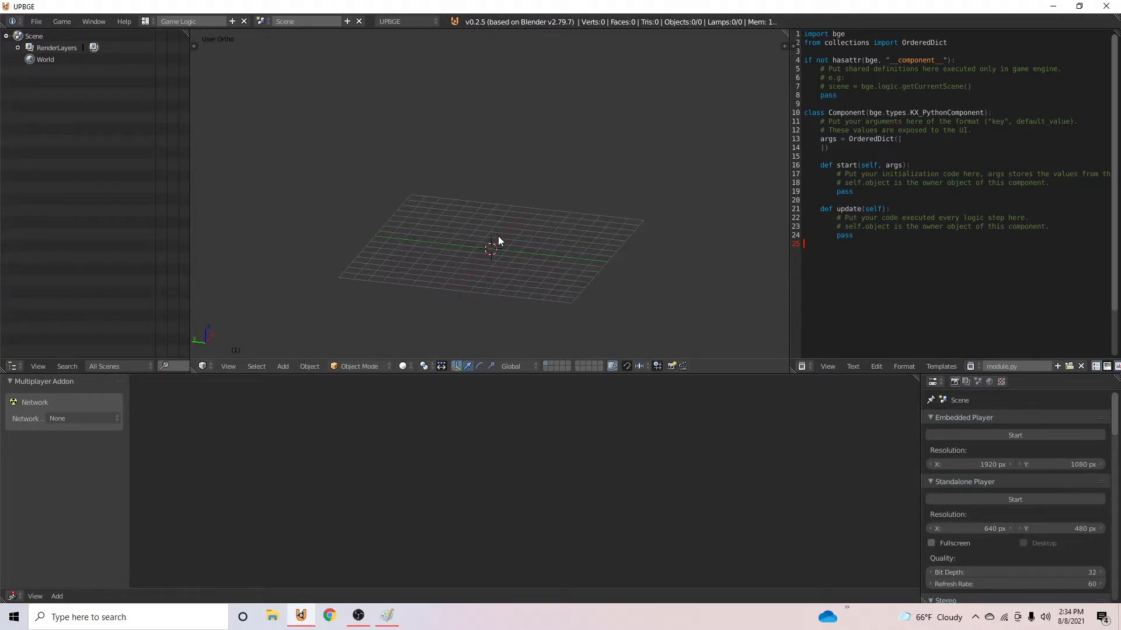
key("shift+a")
left_click(531, 218)
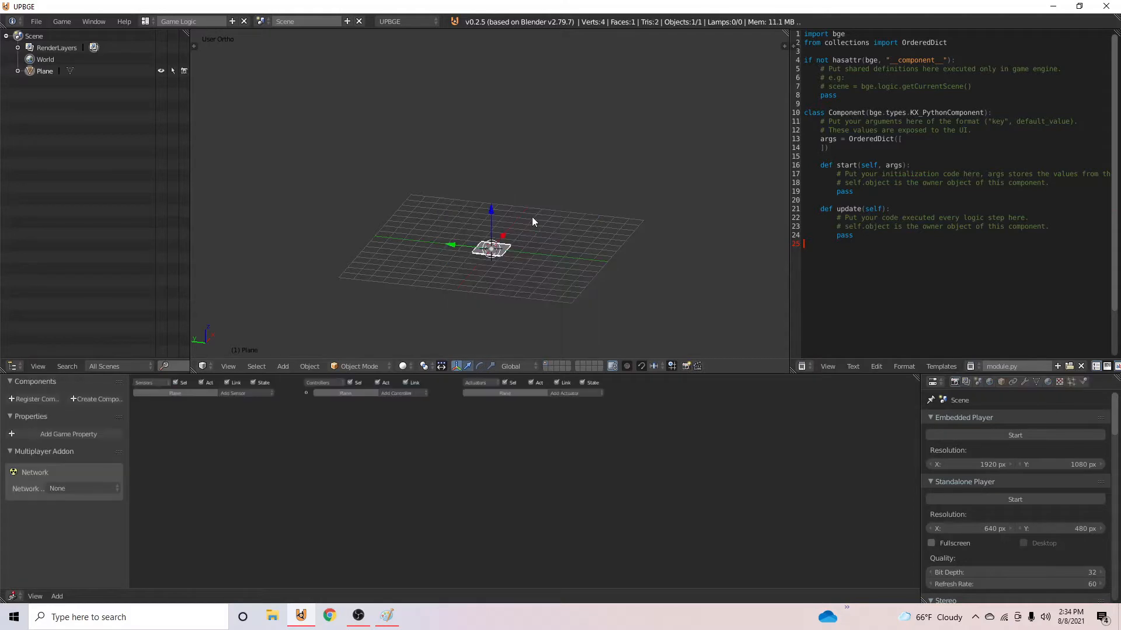
scroll(531, 216, "down", 5)
key("s")
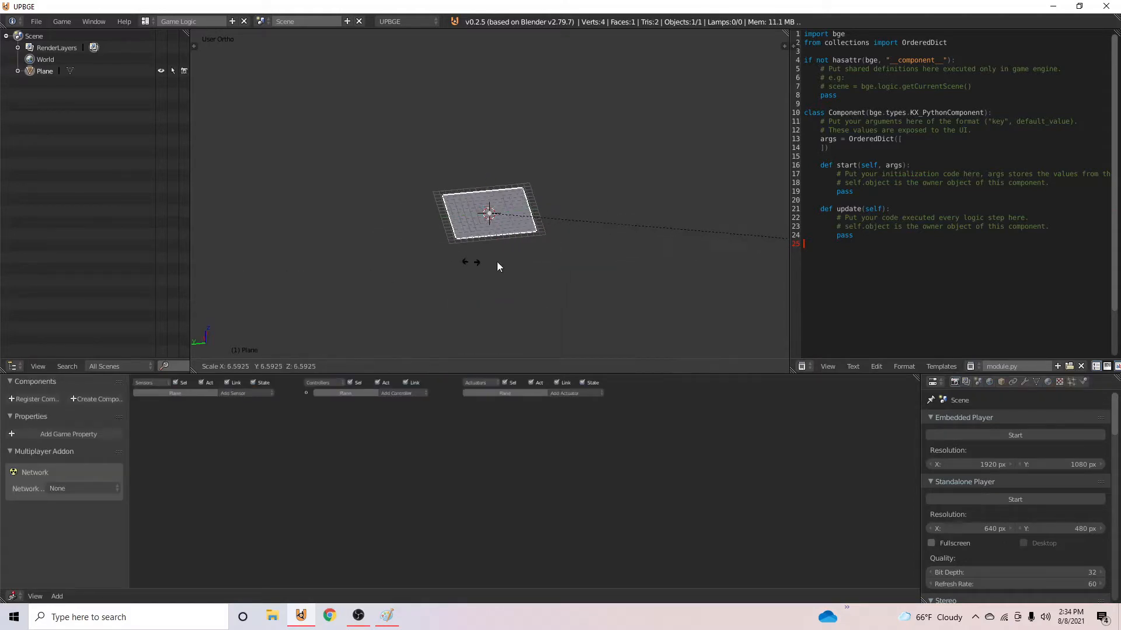
left_click(211, 96)
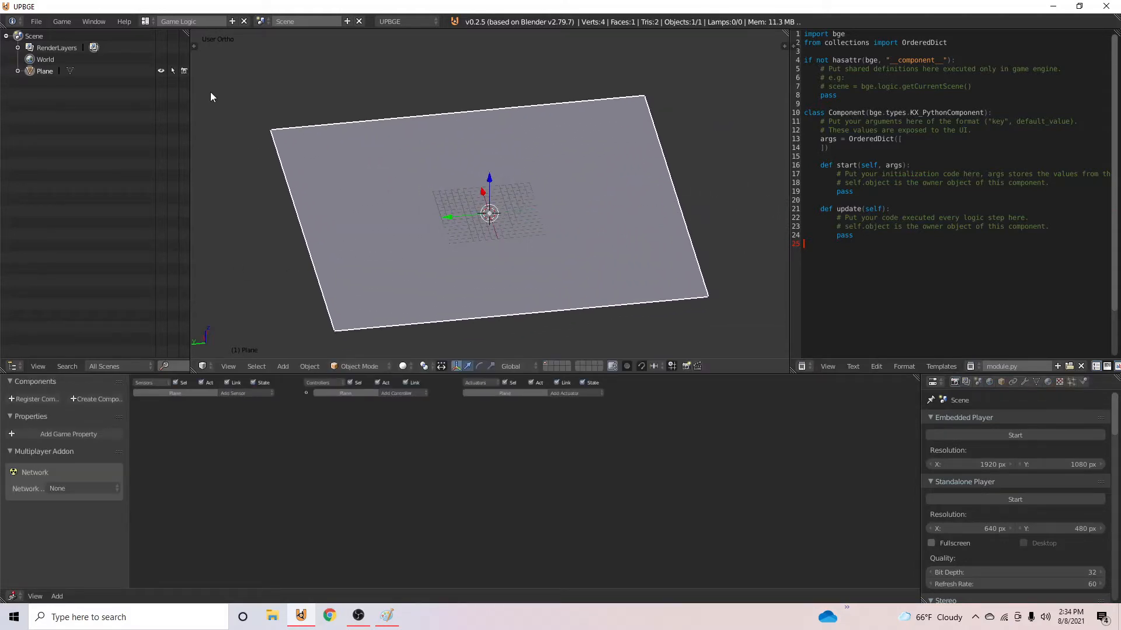
- Subdivide the whole plane five times in Edit Mode, working from the top view
key("KP_7")
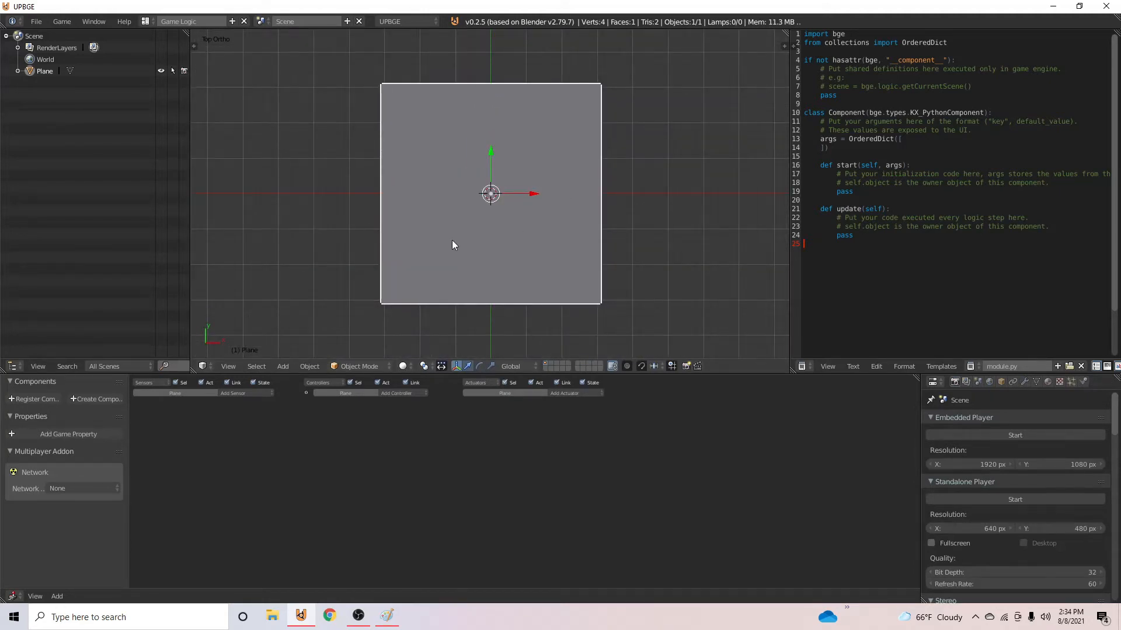
scroll(451, 240, "up", 2)
key("Tab")
scroll(507, 236, "down", 3)
scroll(507, 236, "up", 2)
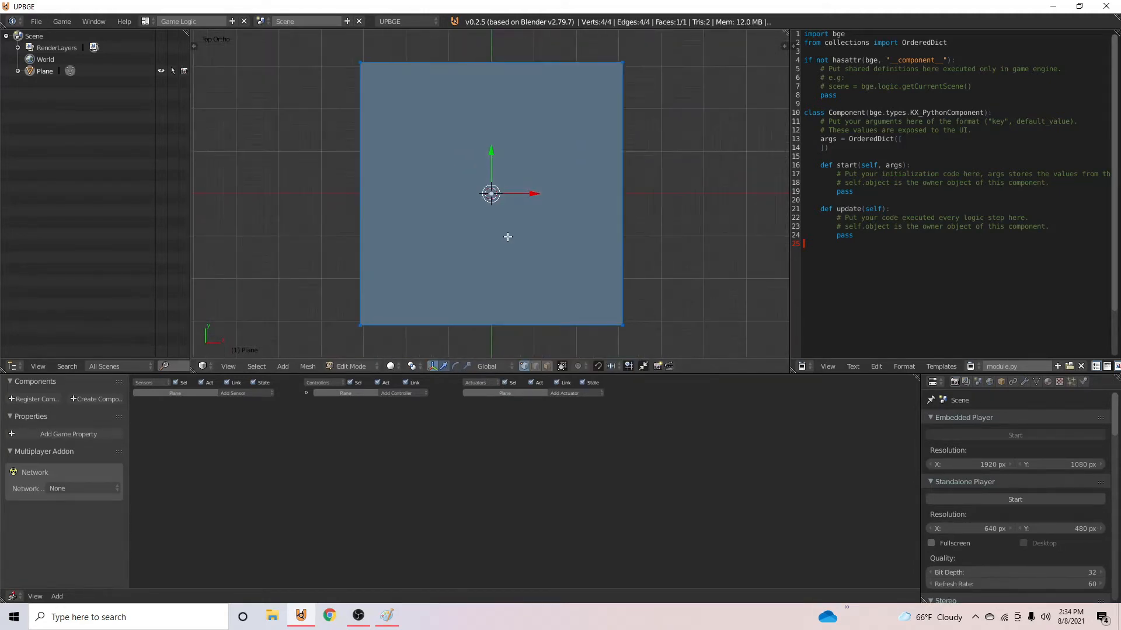
key("w")
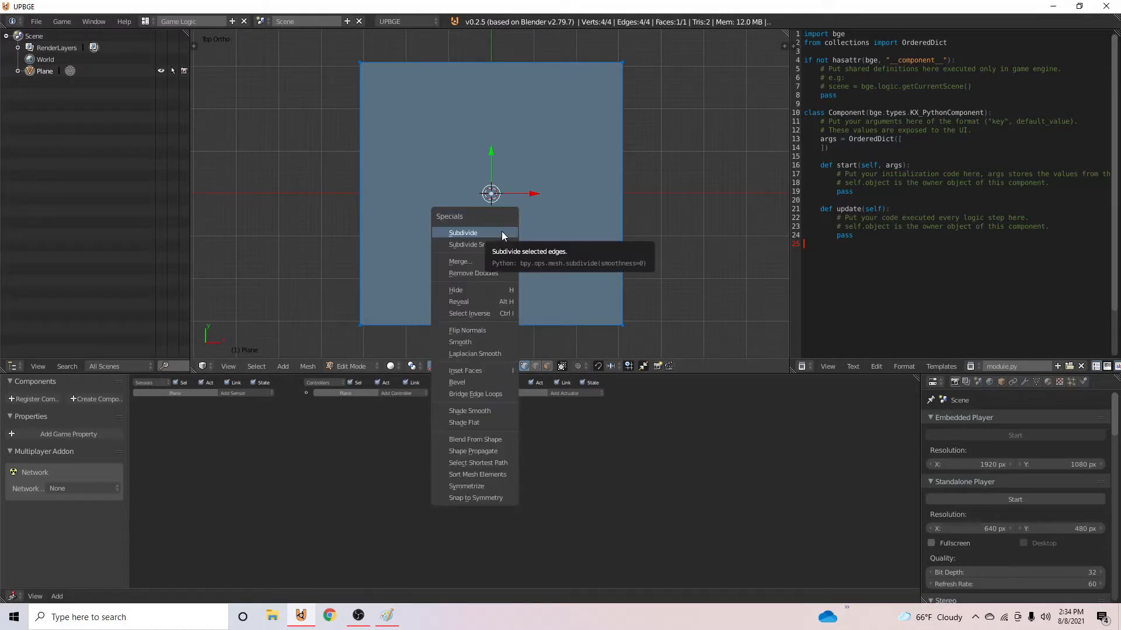
left_click(502, 232)
key("w")
left_click(502, 232)
key("w")
left_click(503, 232)
key("w")
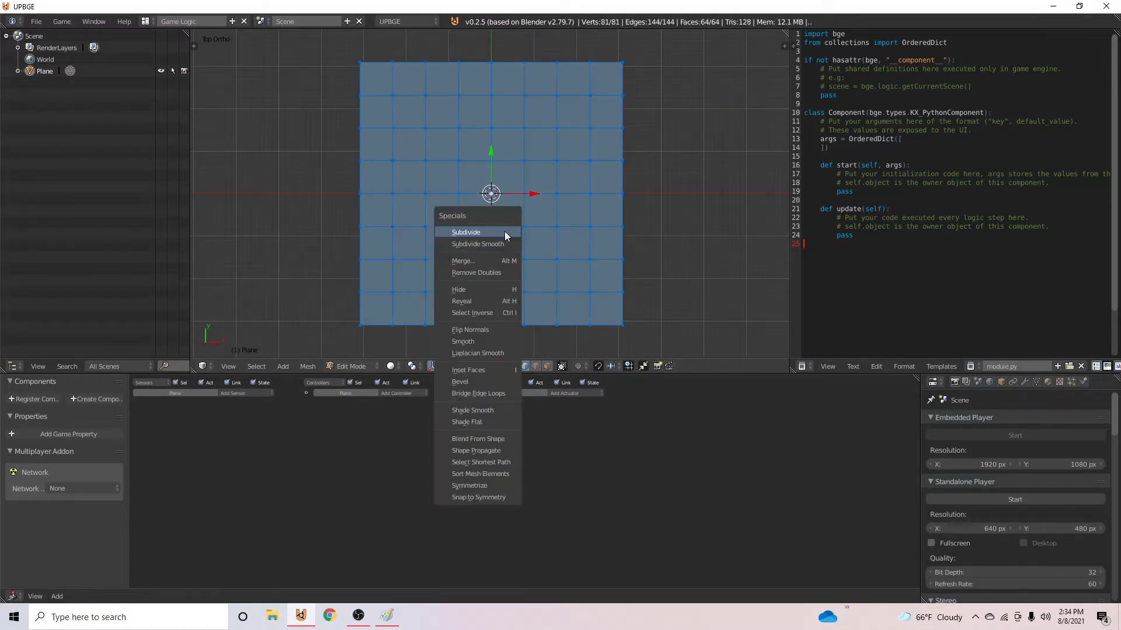
left_click(504, 232)
key("w")
left_click(504, 232)
- Check the map sketch in Paint, then circle-select vertices in the plane's upper-left corner
right_click(367, 63)
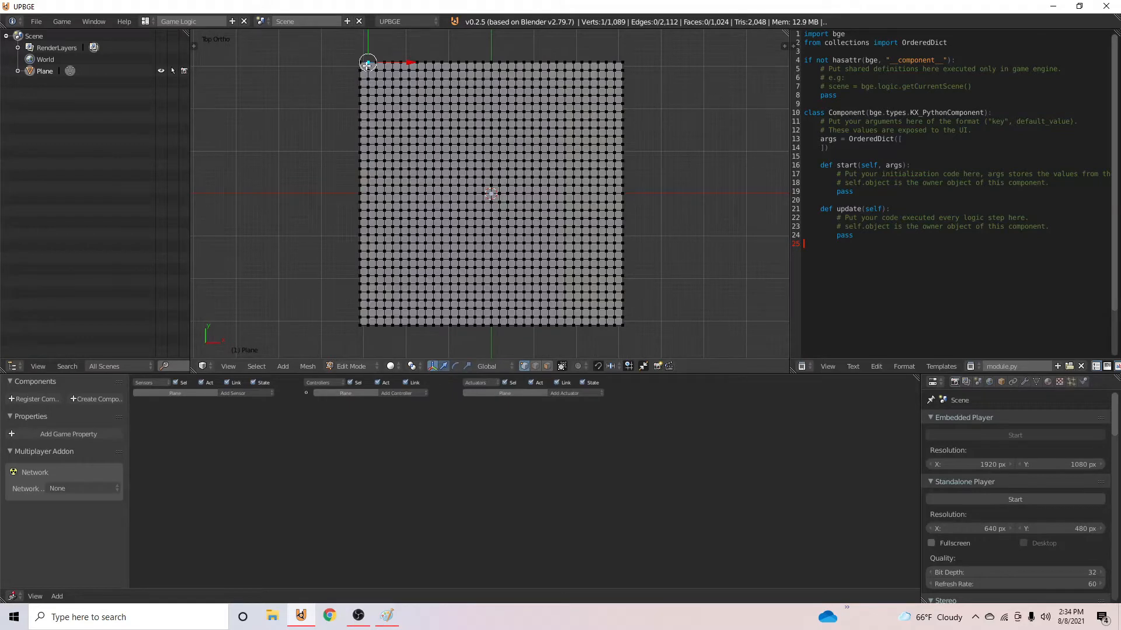
left_click(386, 618)
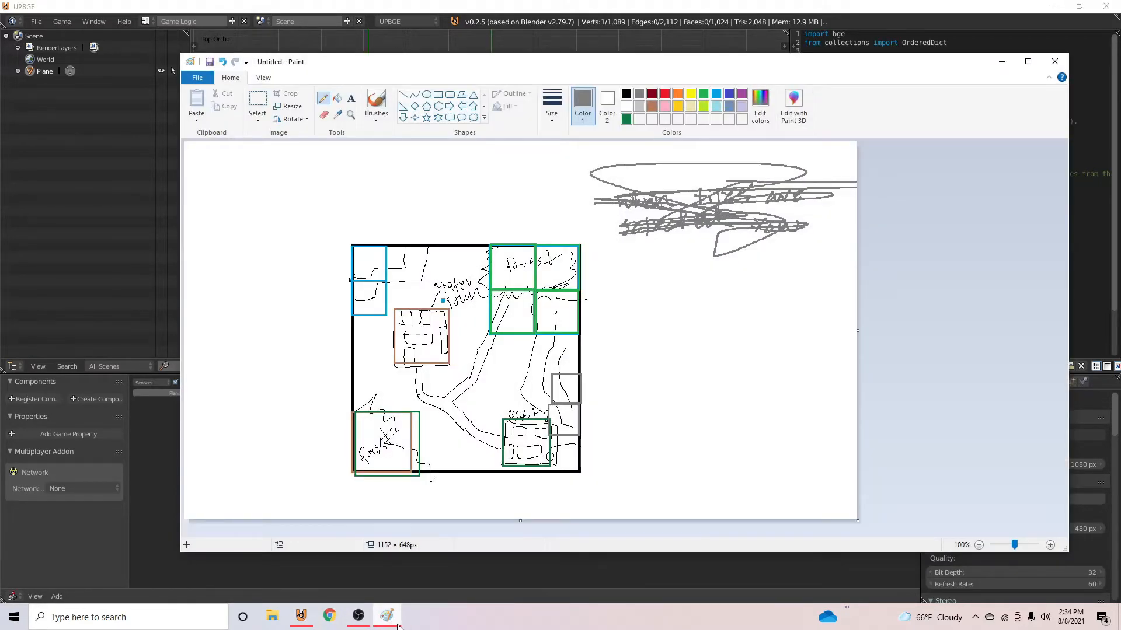
left_click(392, 620)
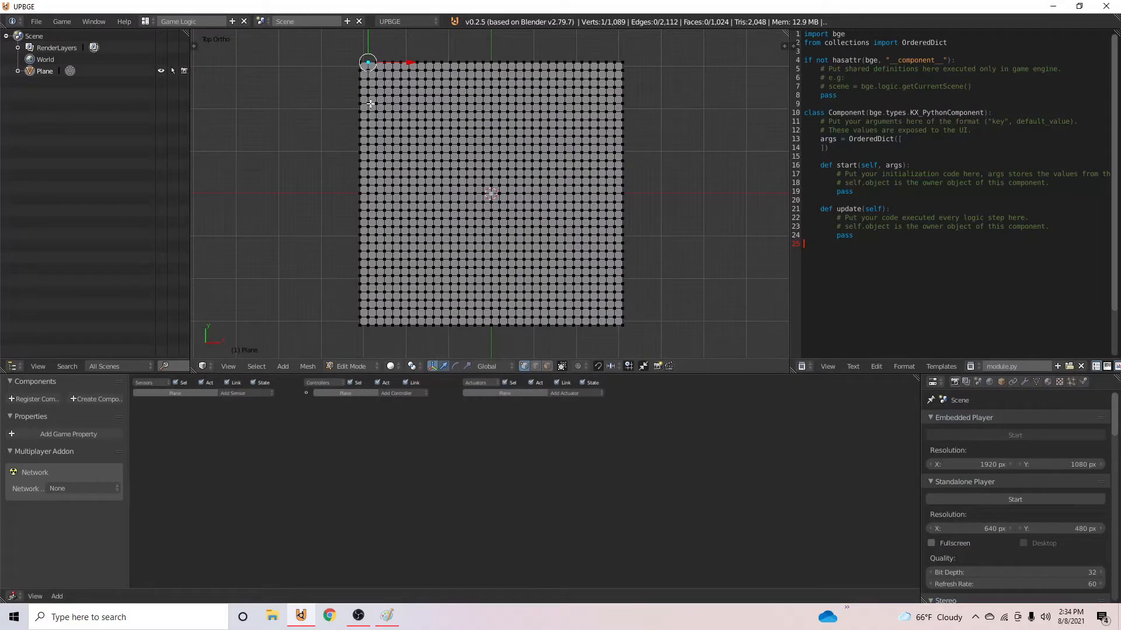
key("c")
mouse_move(370, 103)
left_mouse_down()
mouse_move(368, 80)
mouse_move(403, 82)
left_mouse_up()
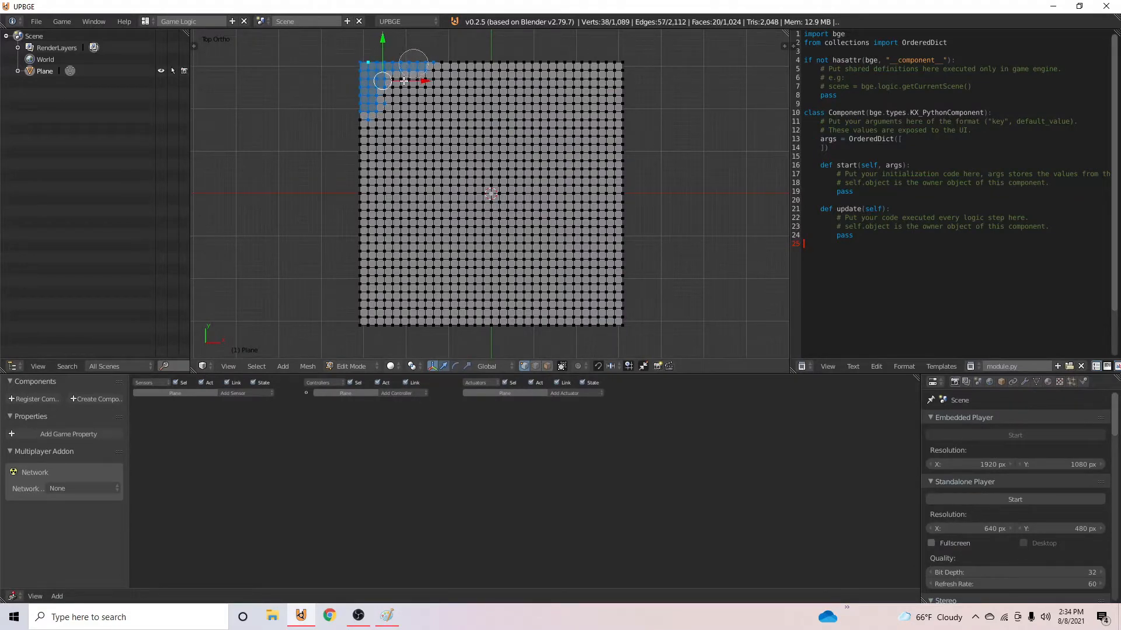
- Change to face selection and extend the upper-left corner selection along the top edge into a tapering mountain area
left_click(547, 367)
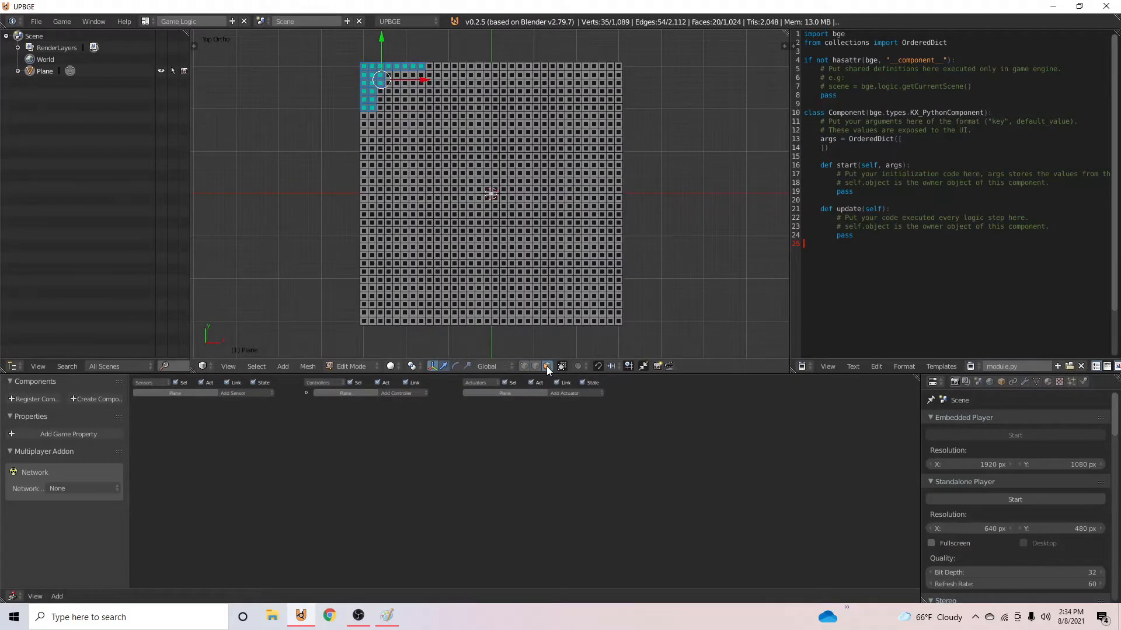
key("c")
mouse_move(388, 69)
left_mouse_down()
mouse_move(370, 114)
mouse_move(379, 88)
mouse_move(408, 64)
mouse_move(455, 60)
left_mouse_up()
key("Escape")
middle_click_drag(427, 171, 391, 223)
key("KP_7")
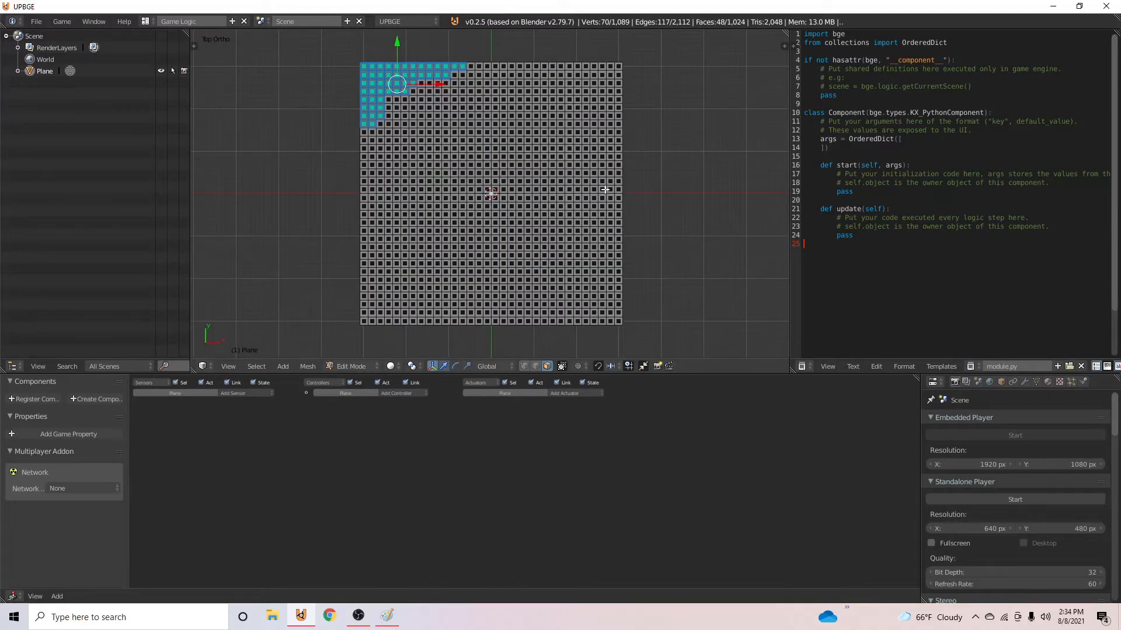
- Add the mountain area along the plane's right edge and the lower-left corner area to the face selection
key("c")
mouse_move(623, 149)
left_mouse_down()
mouse_move(601, 182)
mouse_move(600, 203)
mouse_move(617, 220)
mouse_move(595, 231)
mouse_move(614, 258)
left_mouse_up()
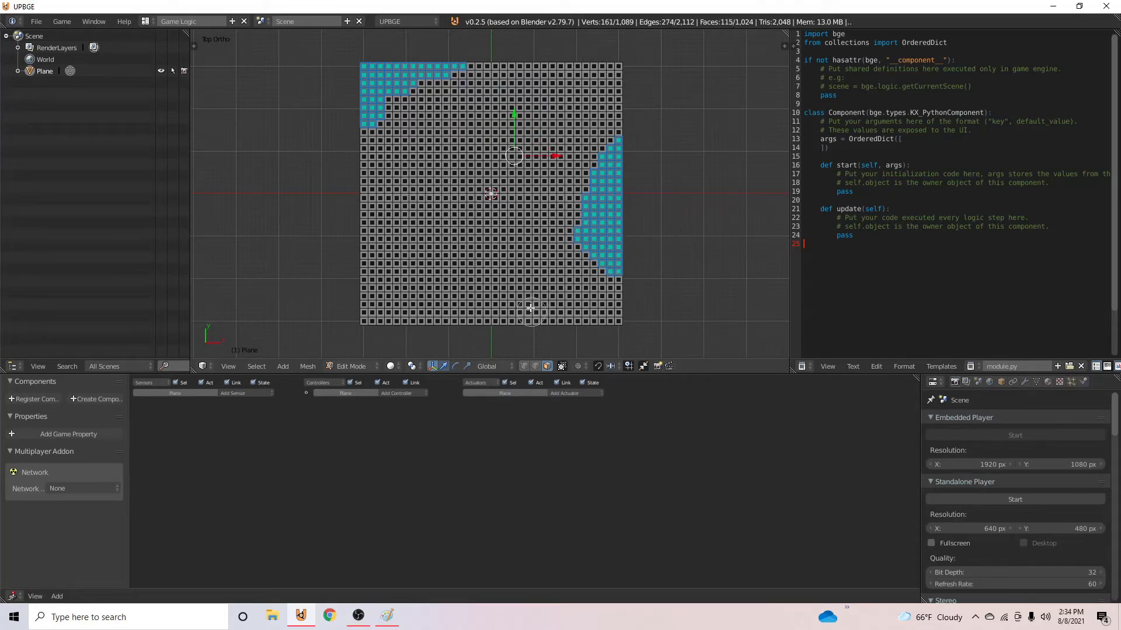
mouse_move(360, 286)
left_mouse_down()
mouse_move(368, 308)
mouse_move(448, 328)
left_mouse_up()
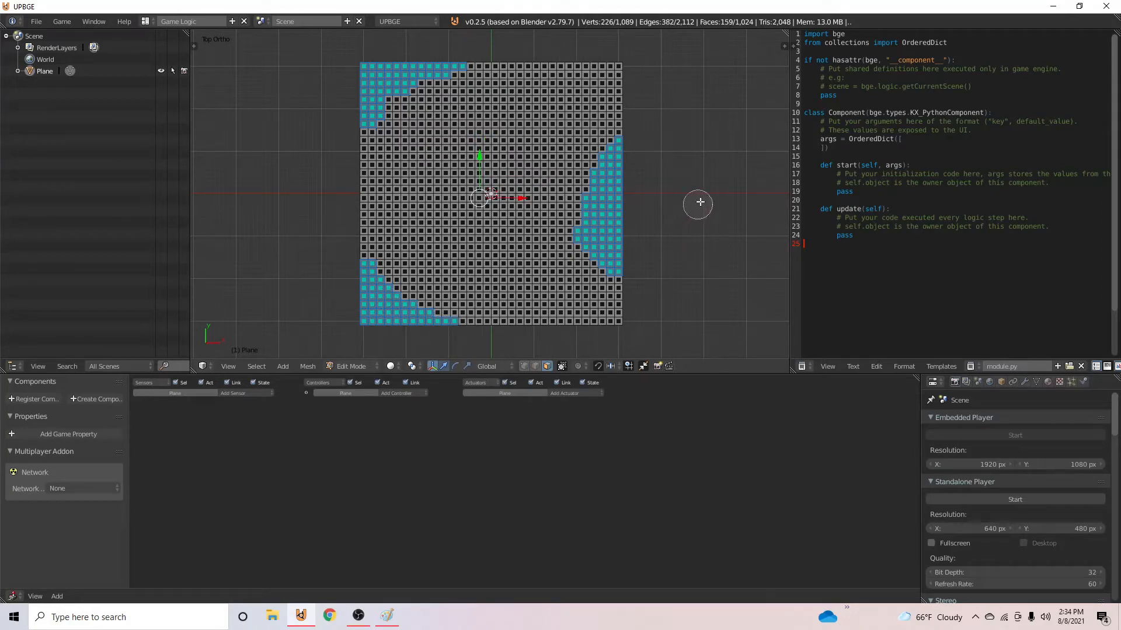
key("Escape")
- Extrude the three selected face areas upward by about 3.2 units
middle_click_drag(701, 192, 759, 110)
key("e")
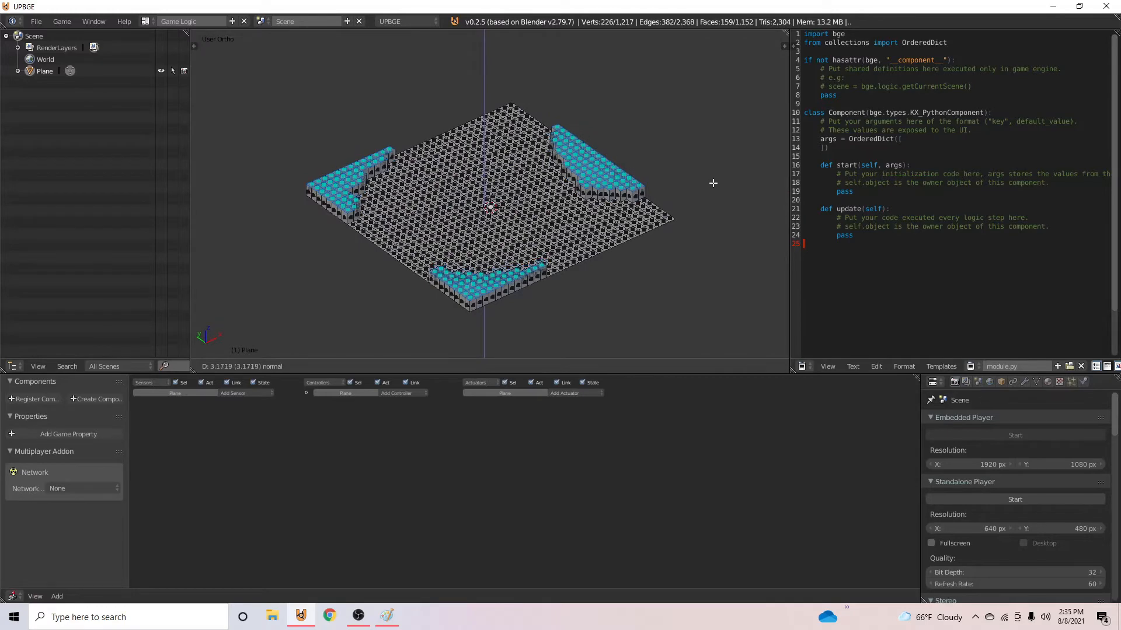
left_click(712, 185)
- Narrow the selection to the outer parts of the raised areas, extrude them upward as a second tier, and leave Edit Mode
middle_click_drag(712, 185, 710, 197)
mouse_move(617, 135)
middle_mouse_down()
mouse_move(603, 138)
mouse_move(578, 197)
mouse_move(577, 249)
mouse_move(633, 287)
mouse_move(698, 275)
mouse_move(716, 225)
mouse_move(613, 175)
mouse_move(547, 175)
mouse_move(660, 216)
mouse_move(560, 315)
middle_mouse_up()
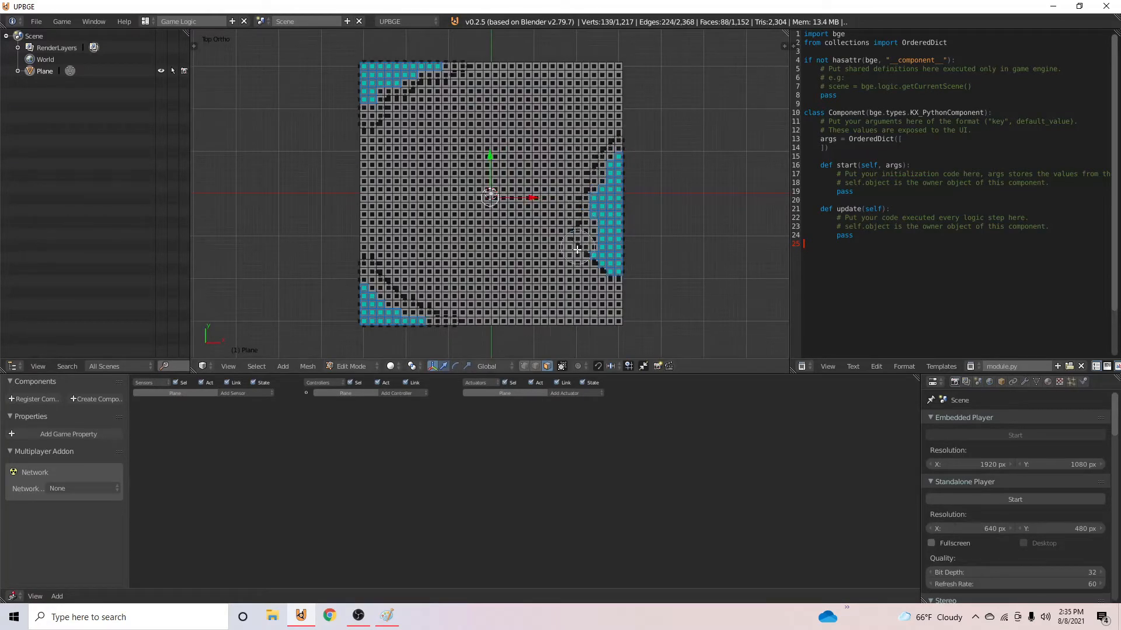
key("e")
left_click(707, 205)
key("Tab")
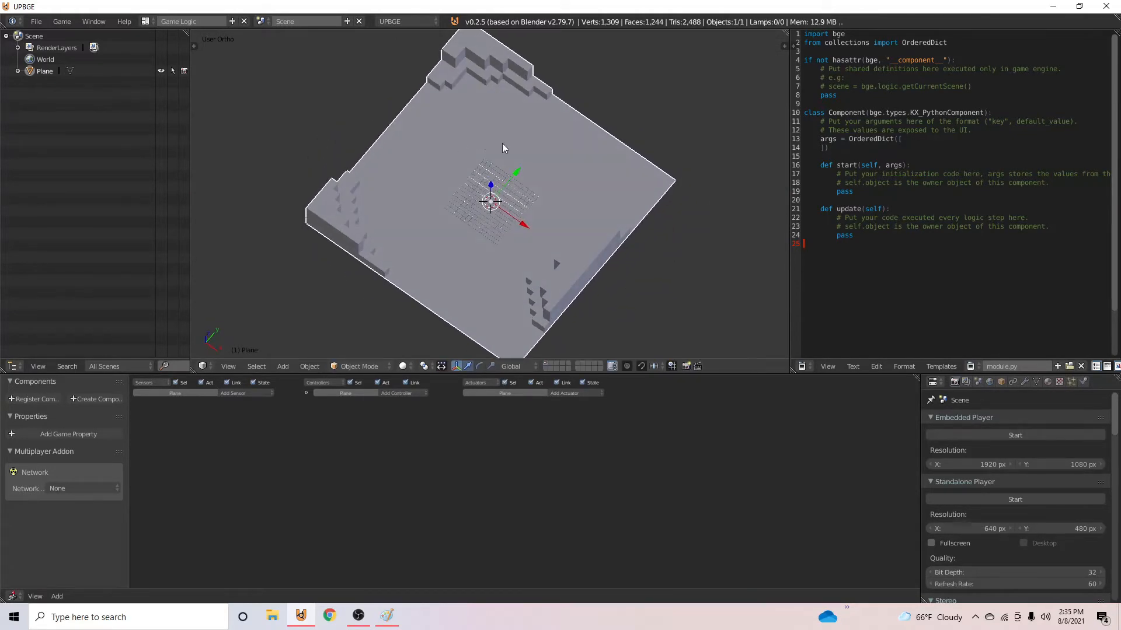
middle_click_drag(502, 144, 506, 193)
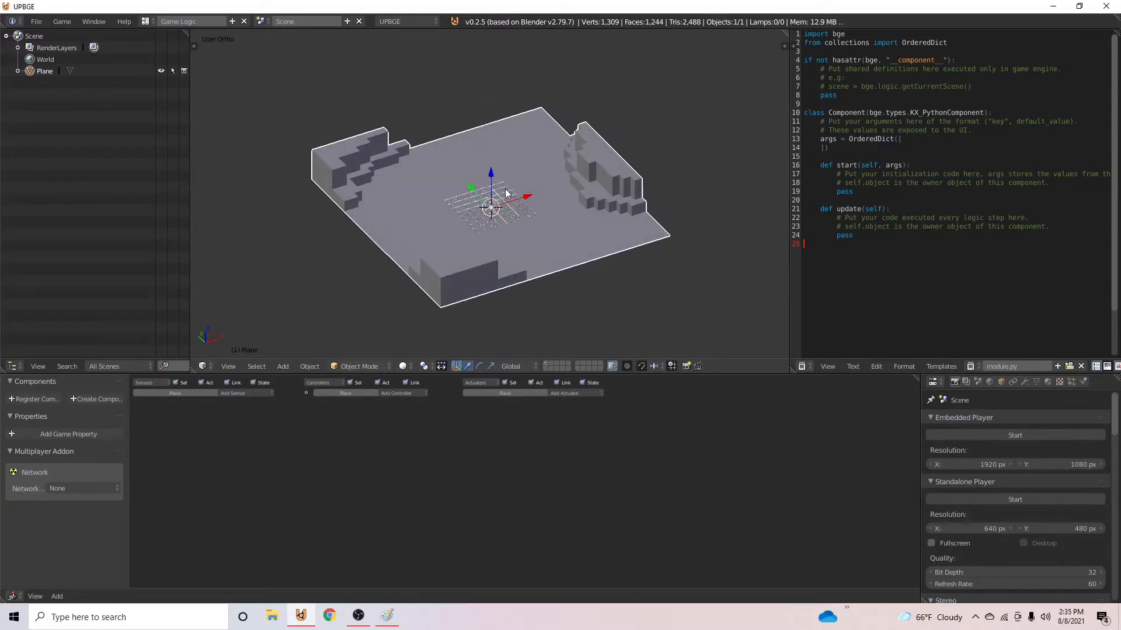
- Add a Sun lamp above the terrain and show its lighting in the viewport
key("Tab")
key("Tab")
mouse_move(659, 175)
middle_mouse_down()
mouse_move(742, 155)
mouse_move(460, 222)
middle_mouse_up()
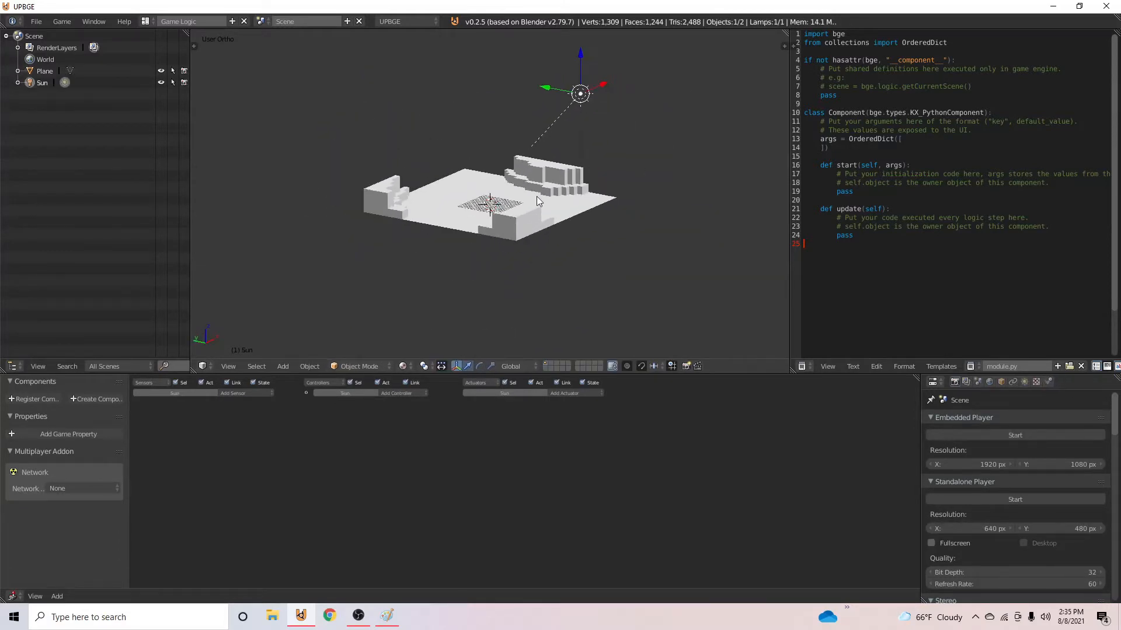
scroll(460, 222, "up", 3)
middle_click_drag(401, 317, 488, 260)
- Give the terrain plane a new material with a medium green diffuse color, with G about 0.615 and B about 0.151
right_click(606, 255)
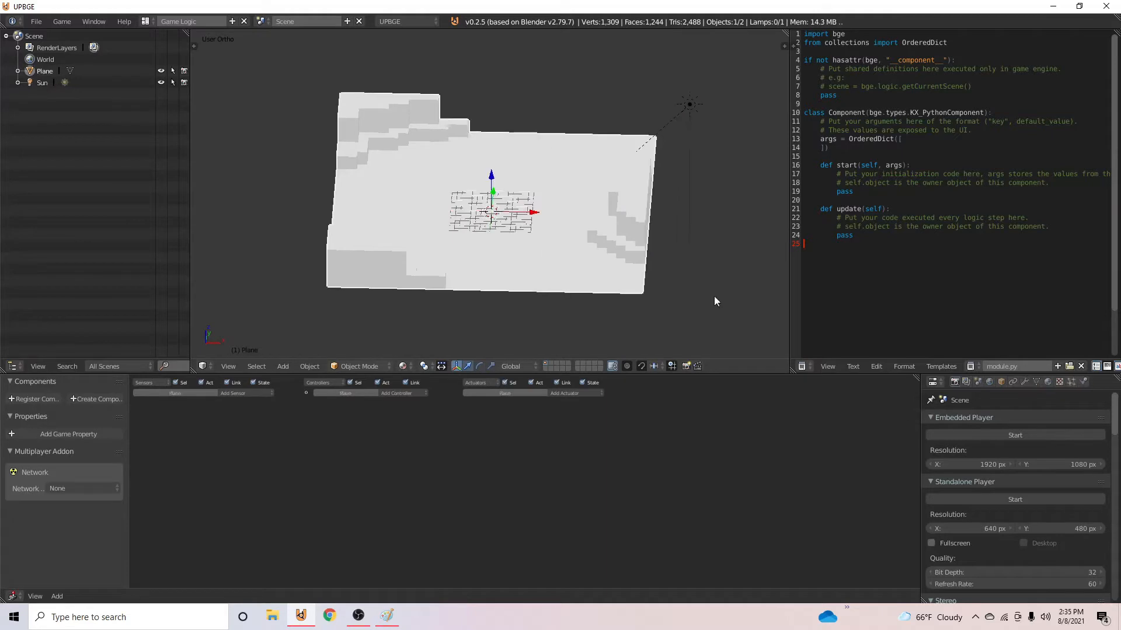
left_click(1047, 382)
left_click(987, 464)
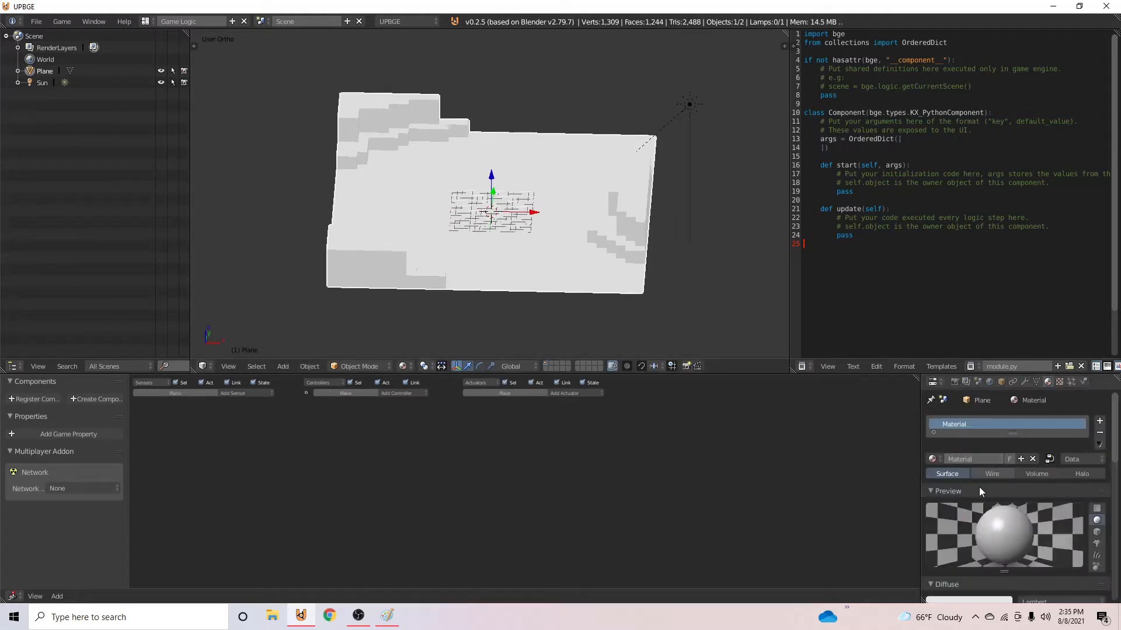
scroll(980, 514, "down", 3)
left_click(978, 532)
left_click(931, 414)
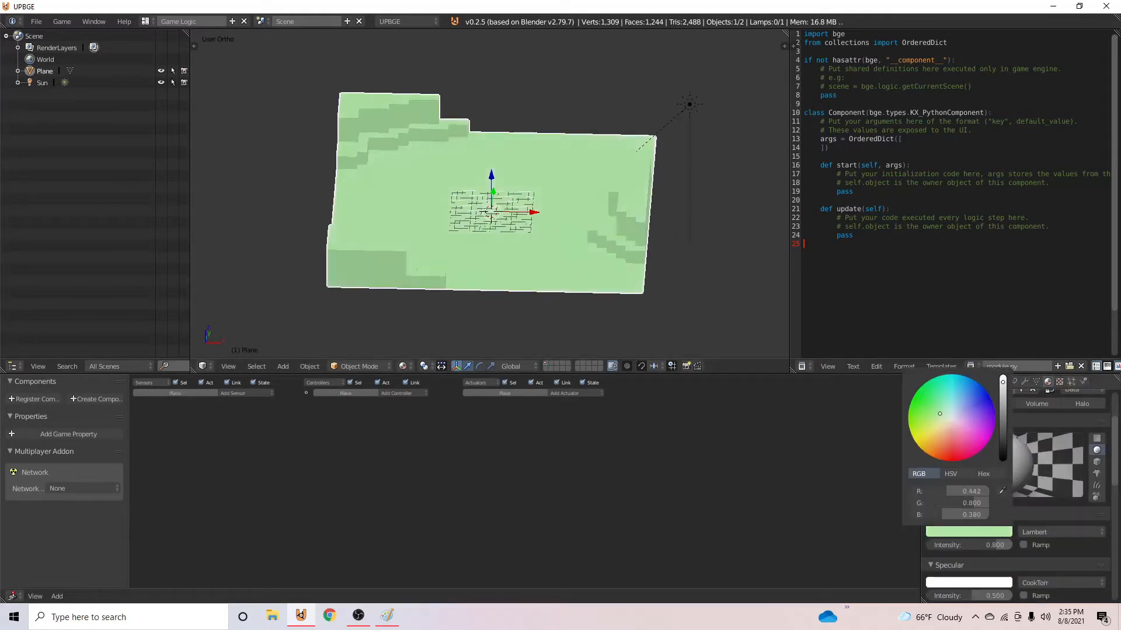
left_click_drag(1005, 388, 1005, 396)
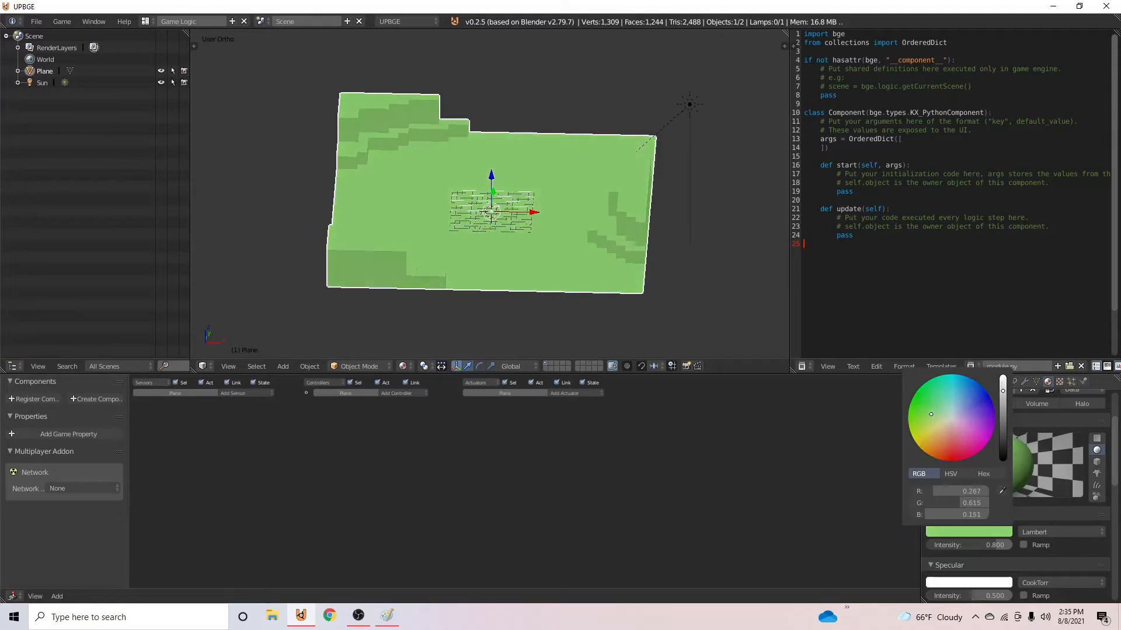
middle_click_drag(642, 288, 677, 195)
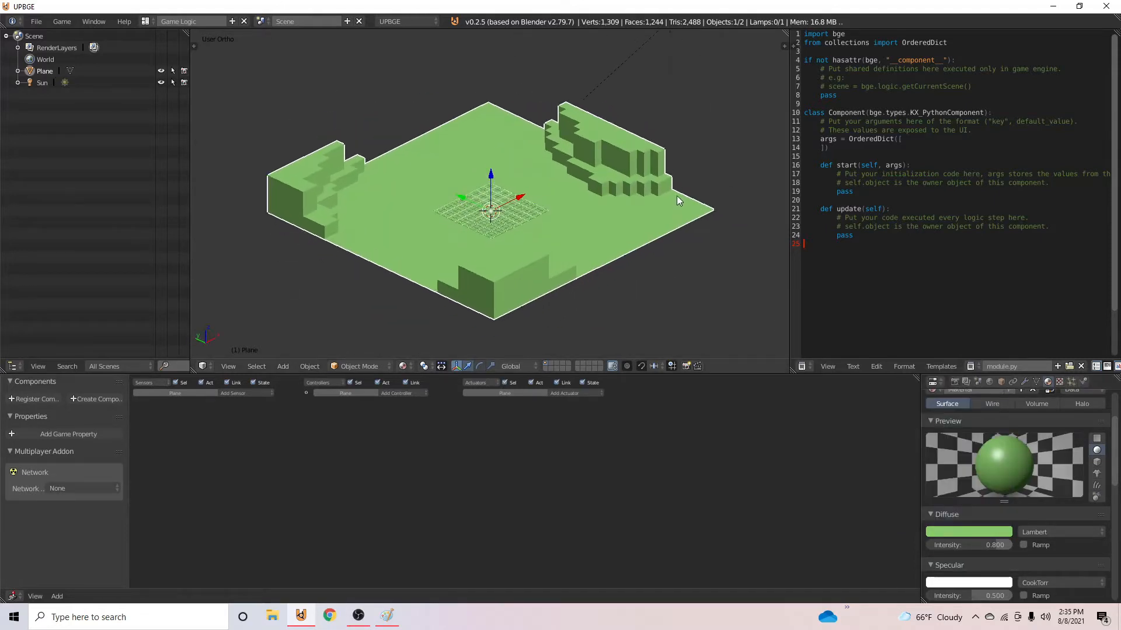
- Set the specular intensity of the terrain's green material to 0
left_click_drag(967, 603, 934, 602)
middle_click_drag(625, 327, 408, 206)
scroll(408, 206, "up", 5)
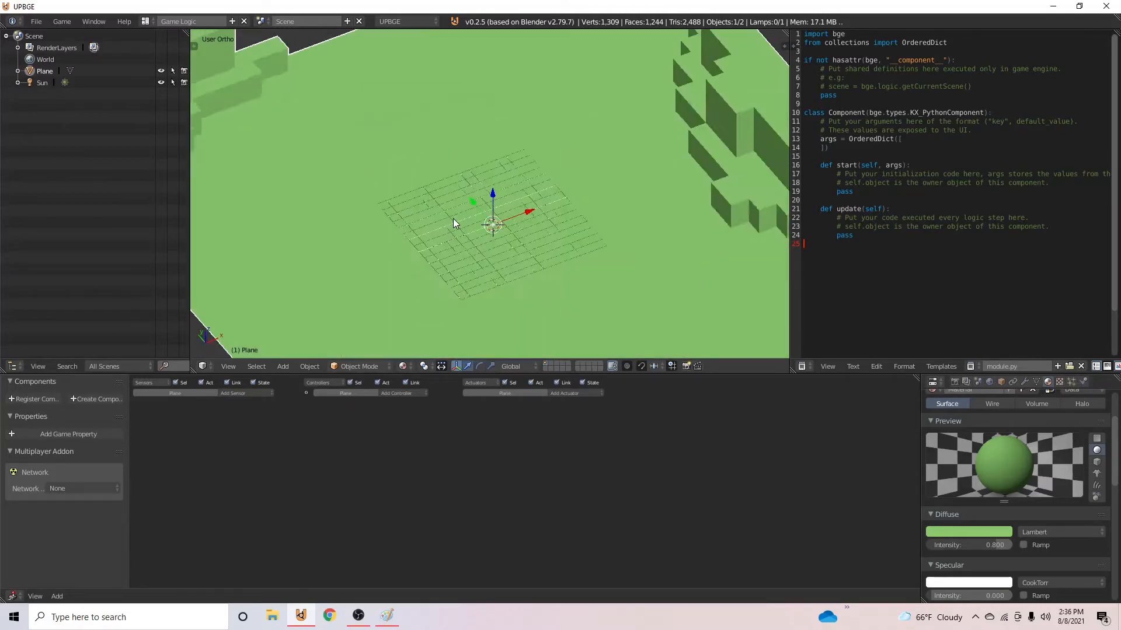
- Add a cube and move it near the raised -X, +Y corner, about -17.5 units in X and 14.8 in Y
key("shift+a")
mouse_move(448, 92)
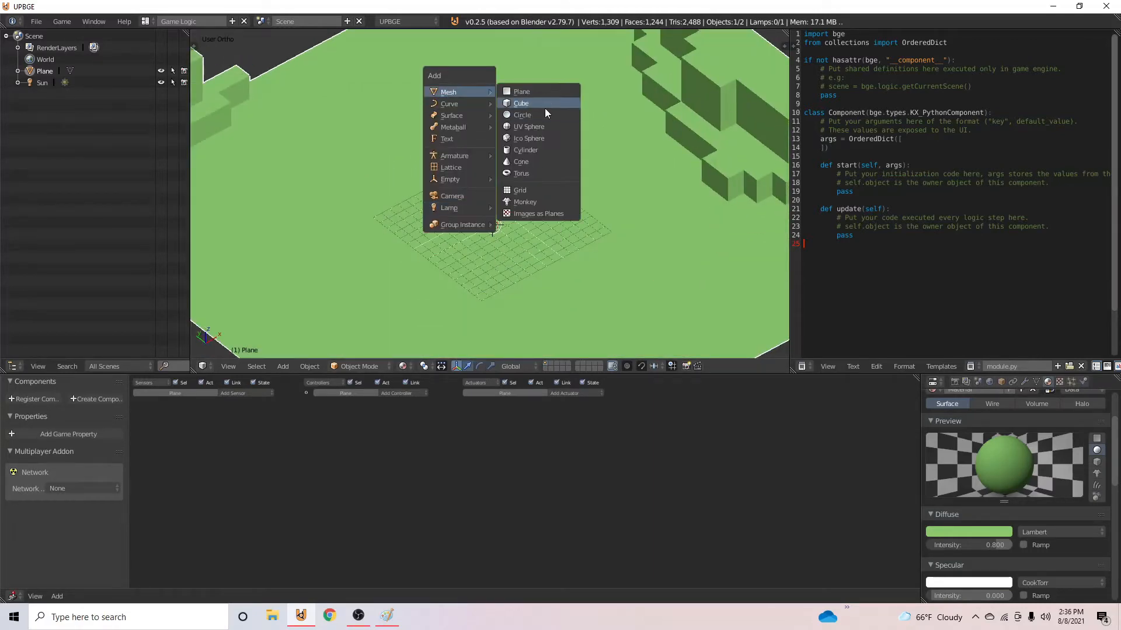
left_click(544, 105)
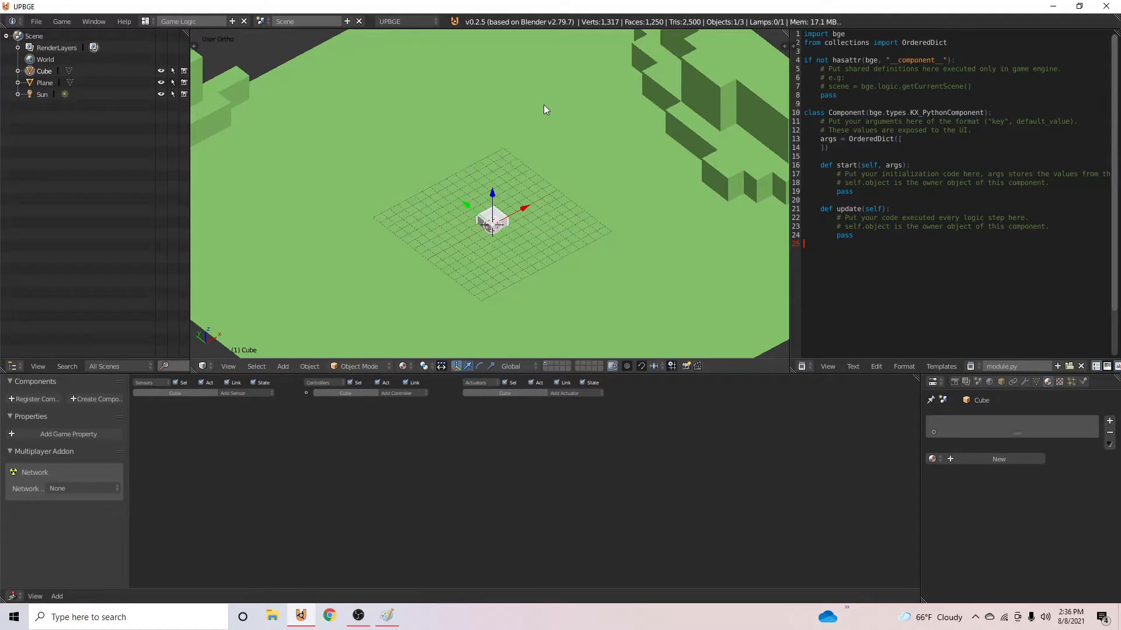
key("KP_7")
scroll(526, 140, "down", 5)
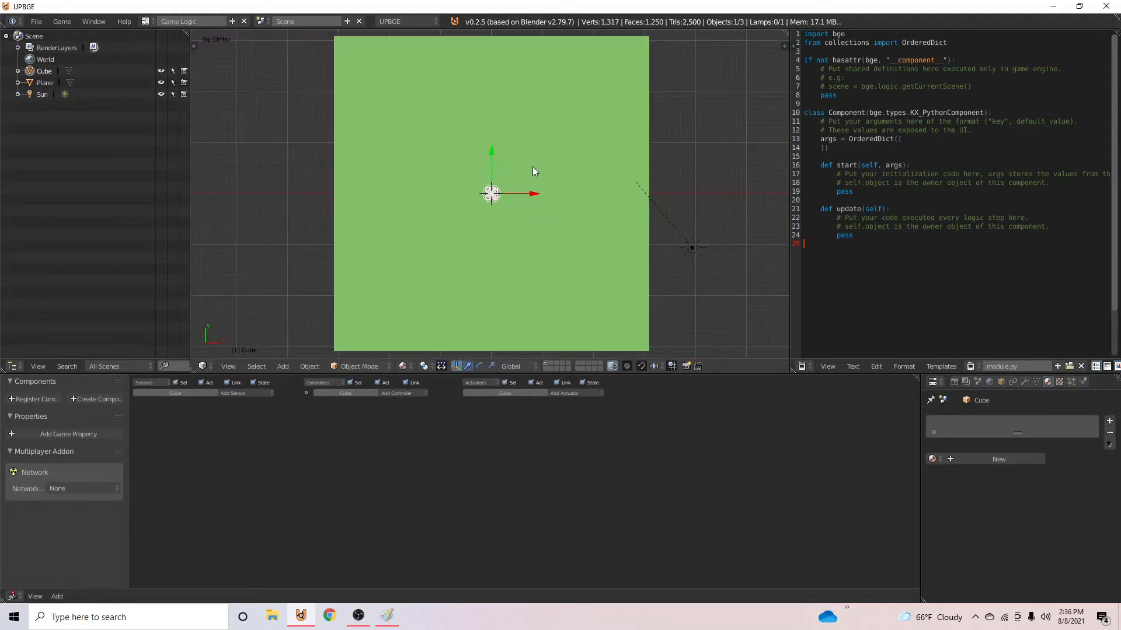
scroll(435, 153, "up", 2)
scroll(436, 151, "down", 1)
key("KP_5")
scroll(518, 254, "down", 3)
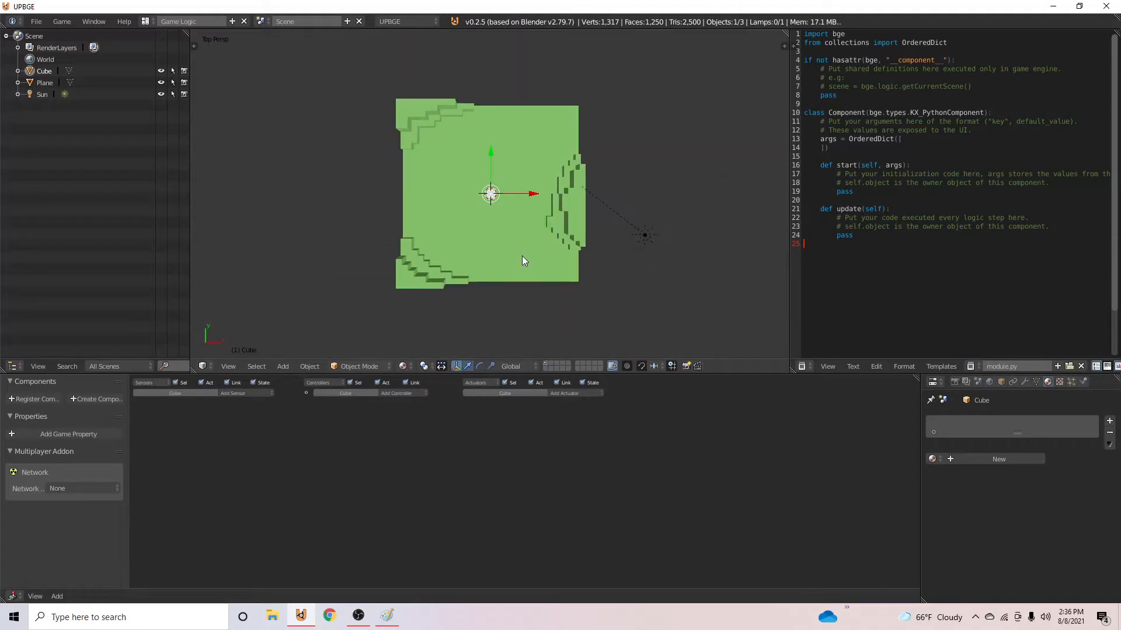
scroll(522, 256, "up", 4)
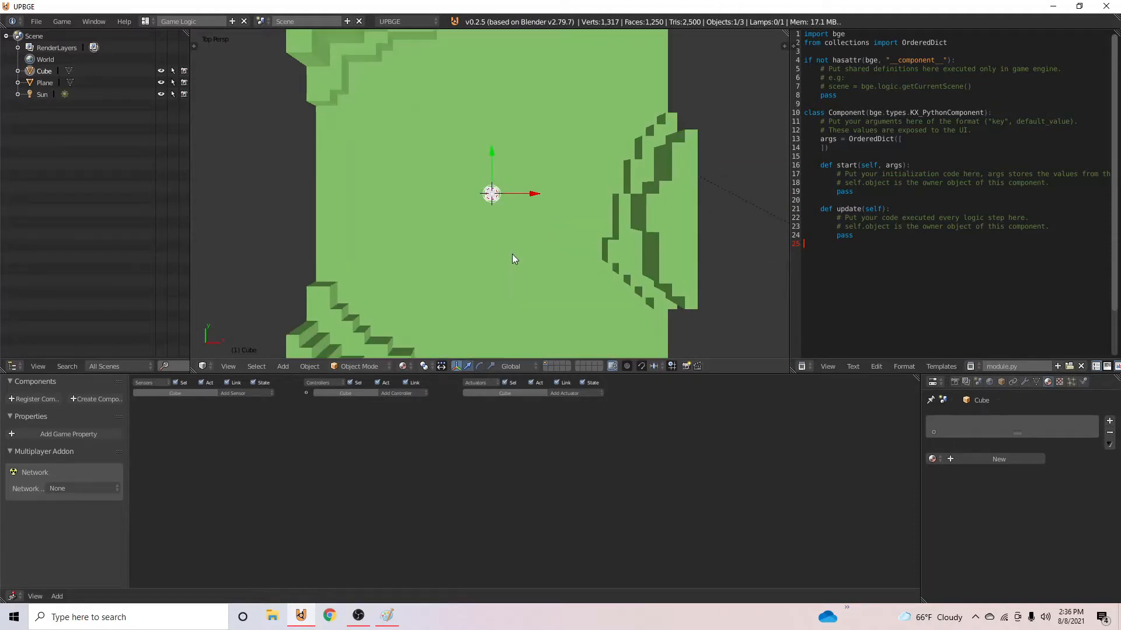
left_click(445, 191)
- Duplicate the cube along the X axis and enlarge the copy in Y and X into a wider rectangular block
key("shift+d")
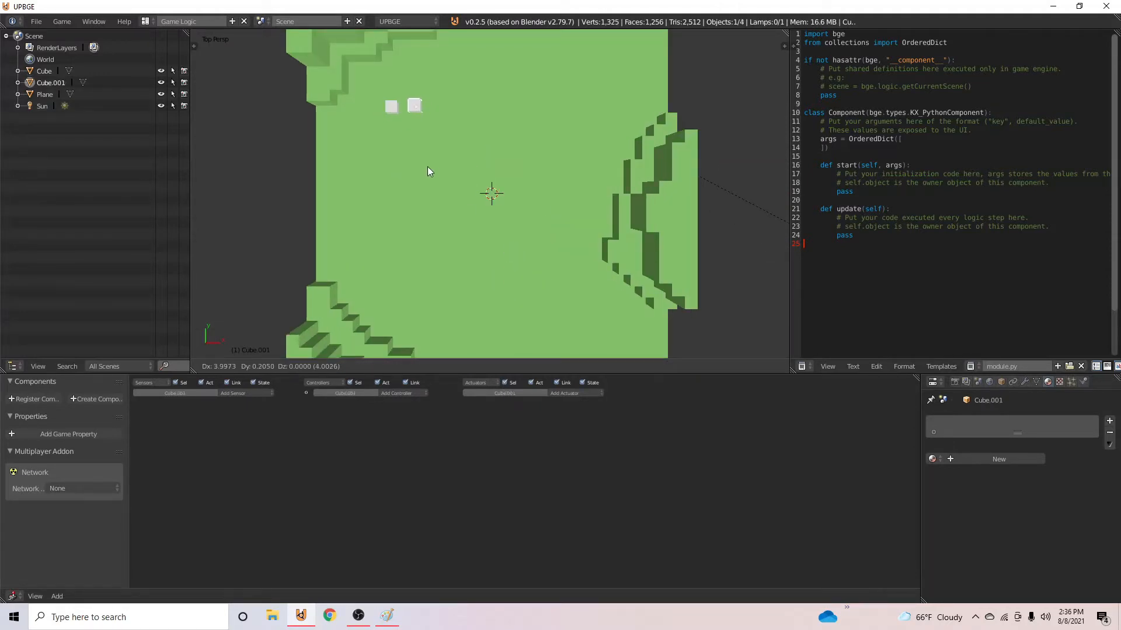
key("x")
left_click(435, 165)
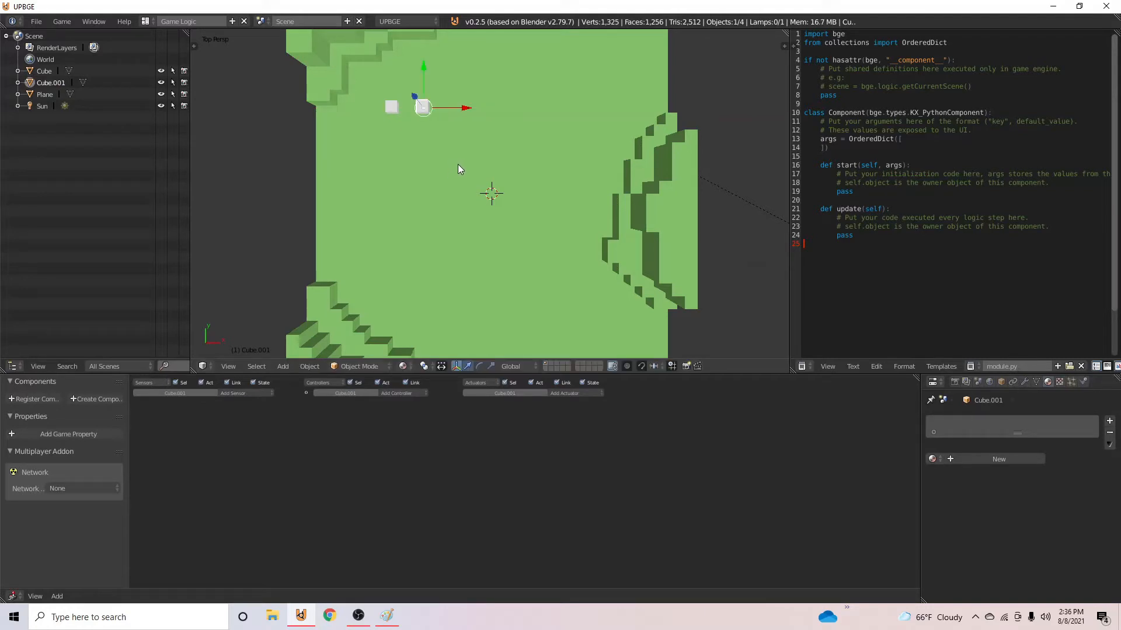
key("s")
key("y")
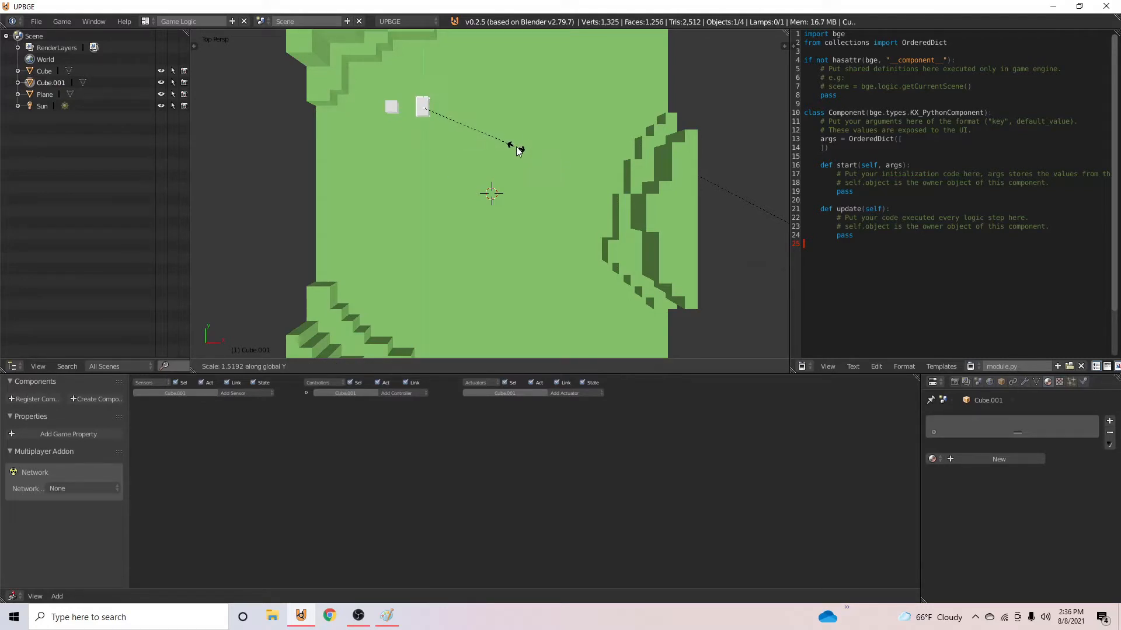
key("x")
left_click(660, 144)
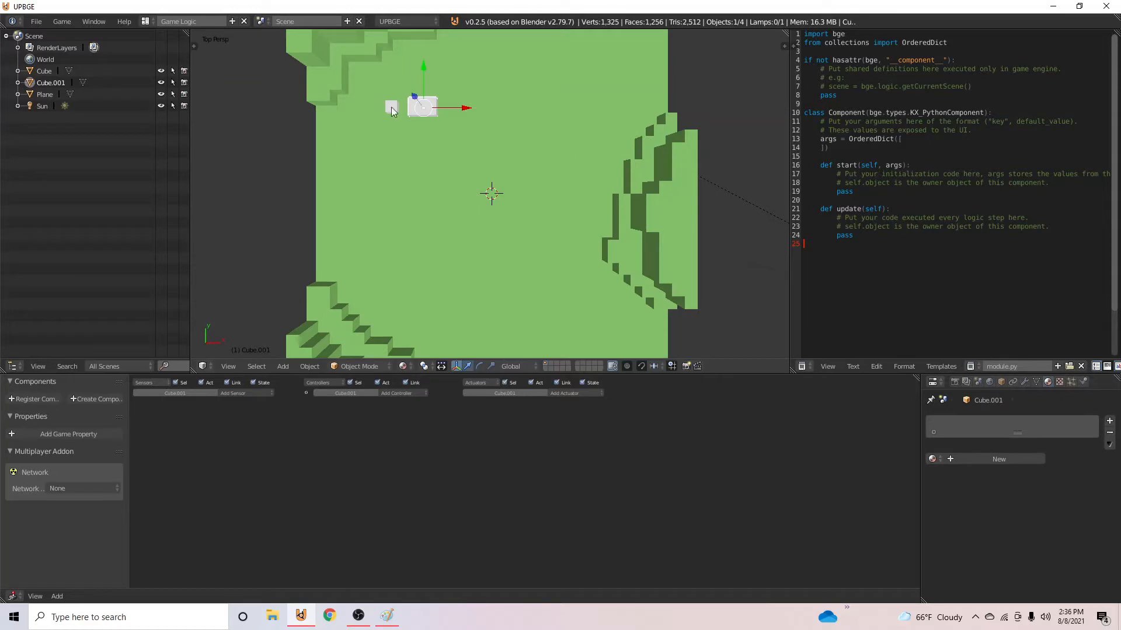
- Duplicate the wide block along negative Y and shift the copy along negative X so it sits below the small cube
key("shift+d")
key("y")
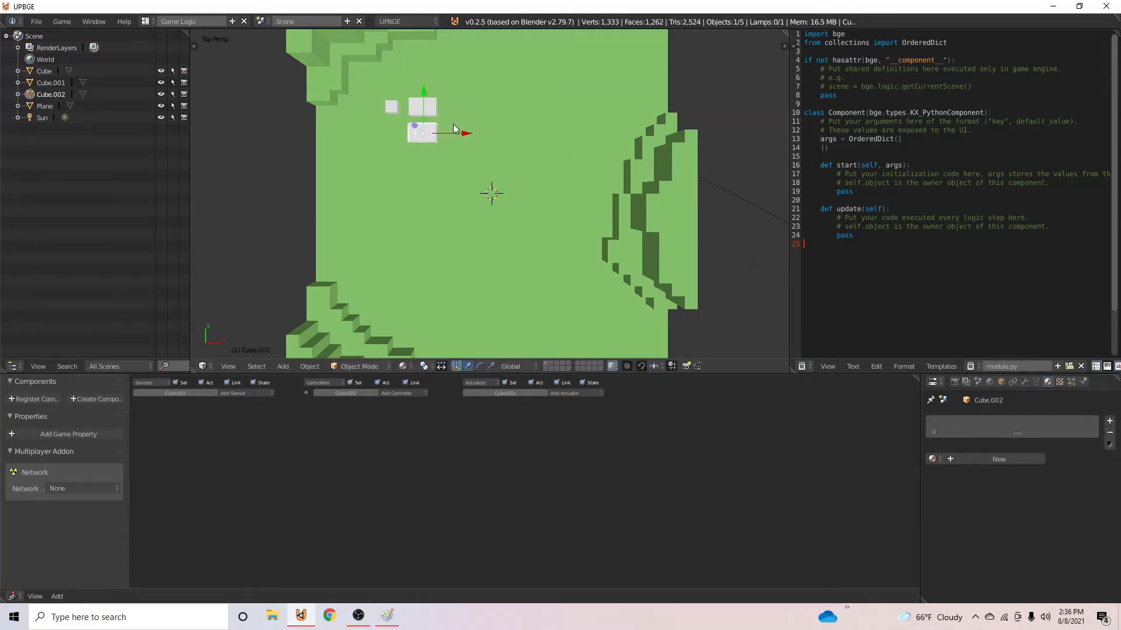
key("x")
left_click(436, 132)
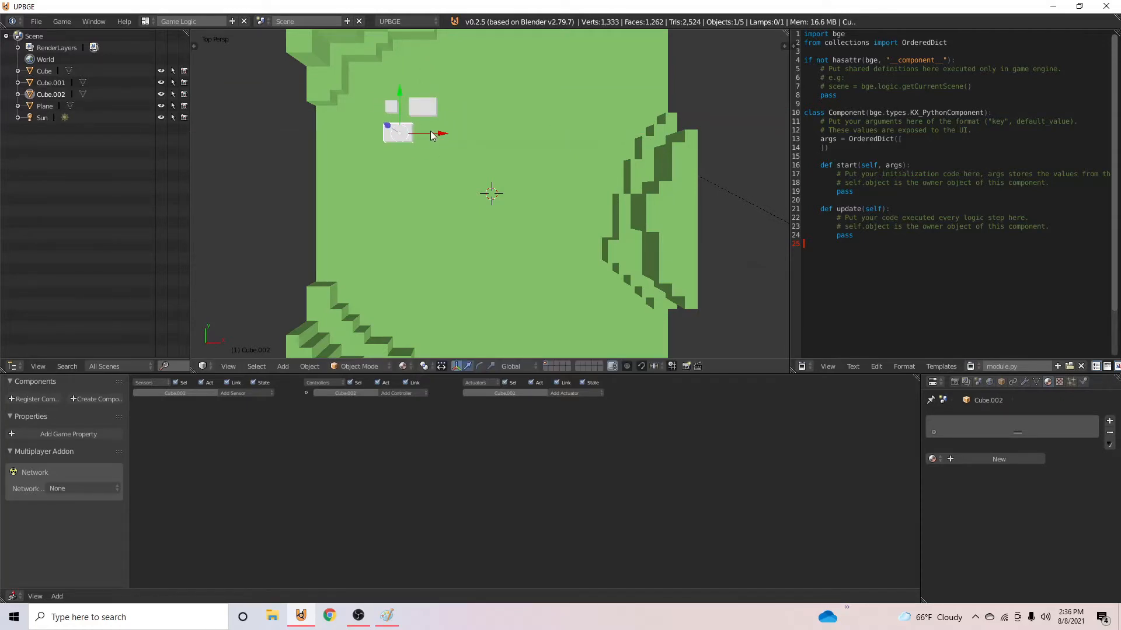
- Duplicate the small cube and place the copy beside the second wide block, about 6 units in X and -4.2 in Y
right_click(398, 113)
right_click(388, 107)
key("shift+d")
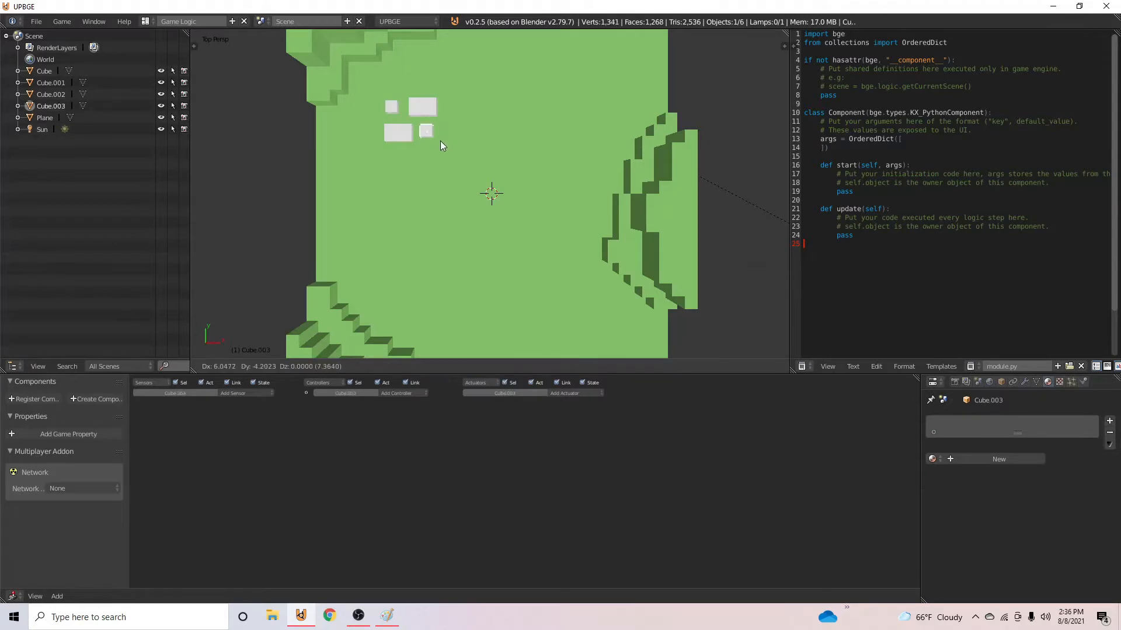
left_click(442, 146)
- Duplicate the lower wide block, rotate the copy 90° about Z, and place it at the +X end between the two rows
right_click(409, 129)
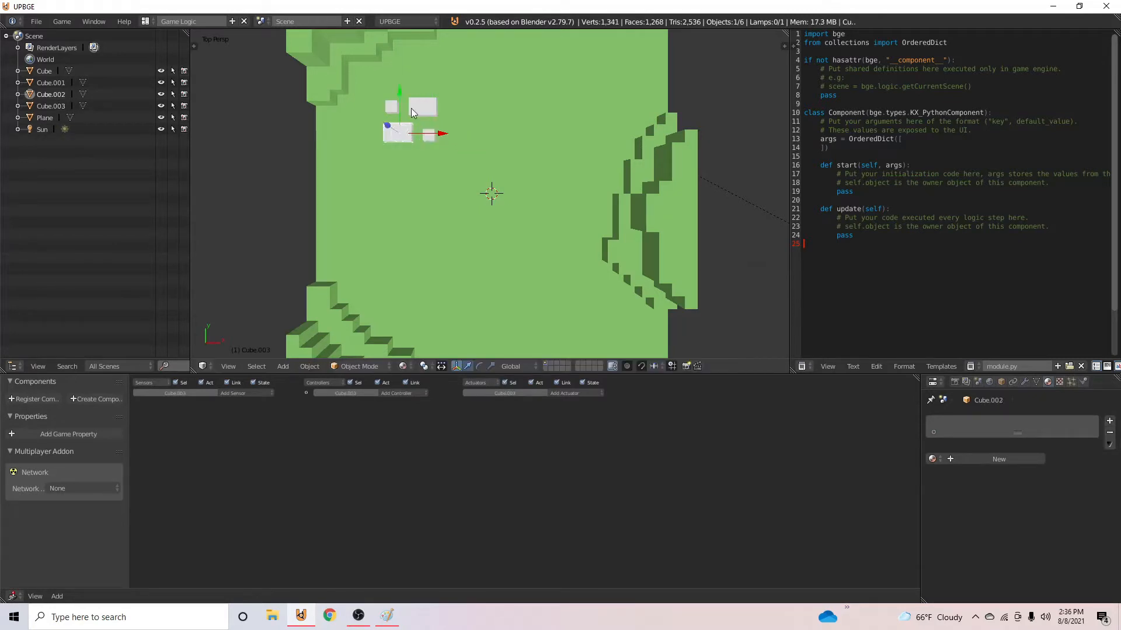
key("shift+d")
type("r90")
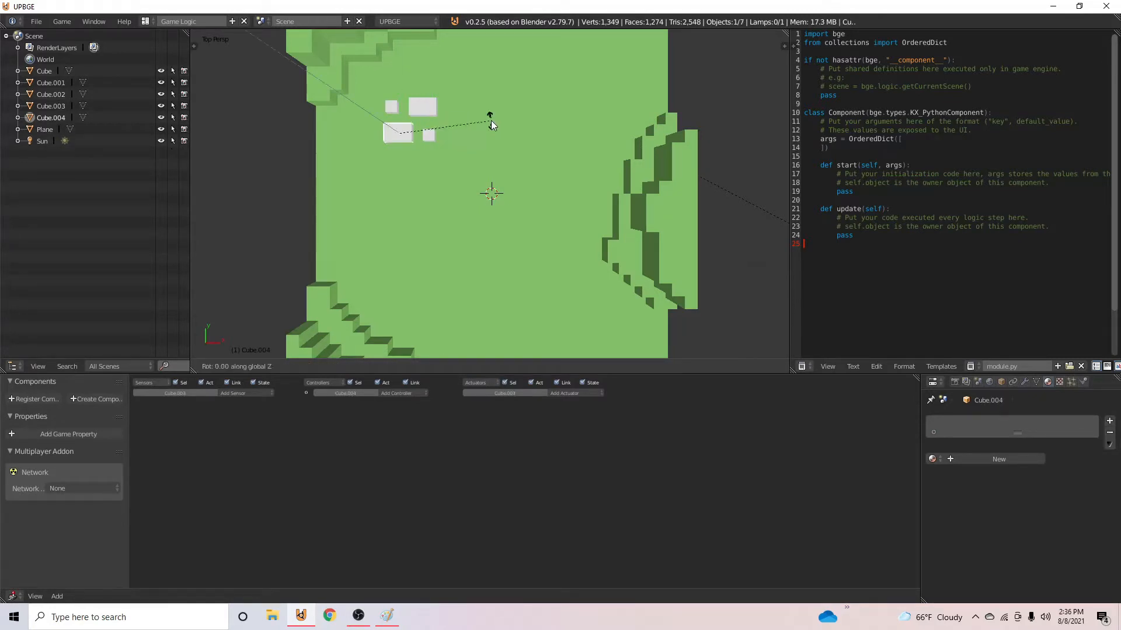
key("Return")
key("g")
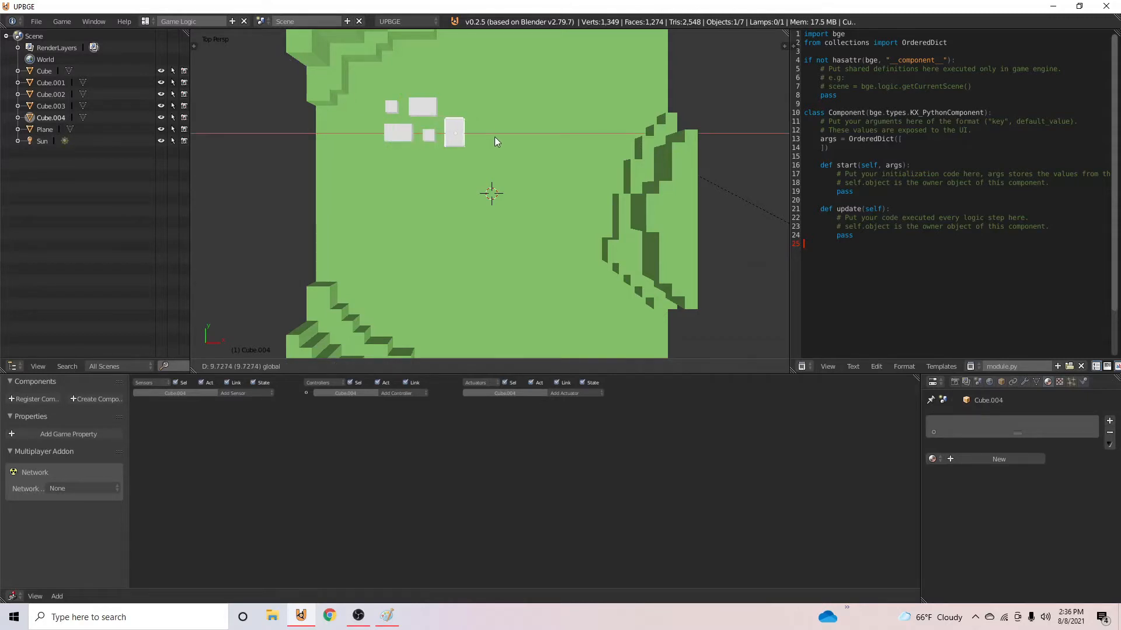
left_click_drag(462, 76, 492, 123)
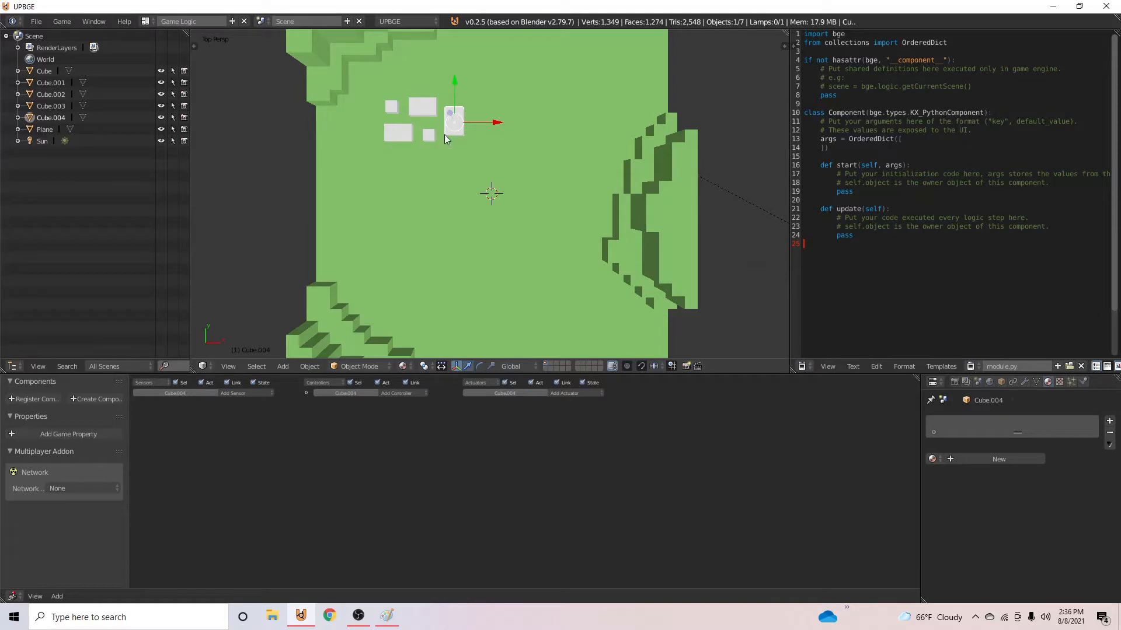
- Select all five building blocks, raise them along Z onto the terrain surface, and join them into one object
middle_click_drag(430, 174, 478, 142)
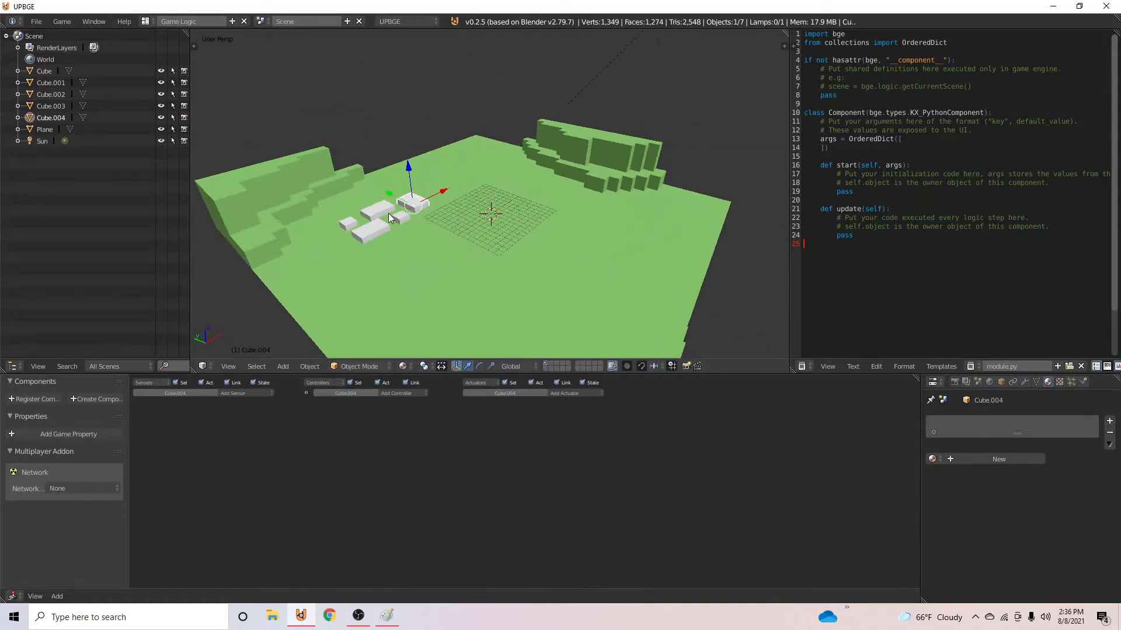
right_click(395, 218, "shift")
right_click(392, 227, "shift")
right_click(348, 224, "shift")
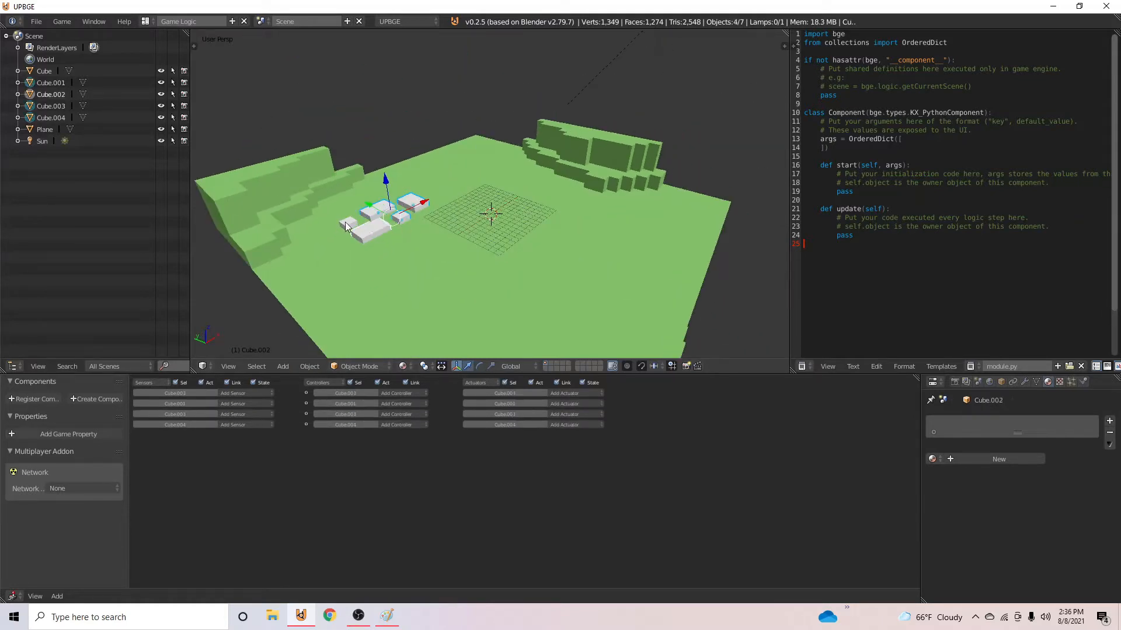
right_click(358, 233, "shift")
key("g")
key("z")
left_click(386, 170)
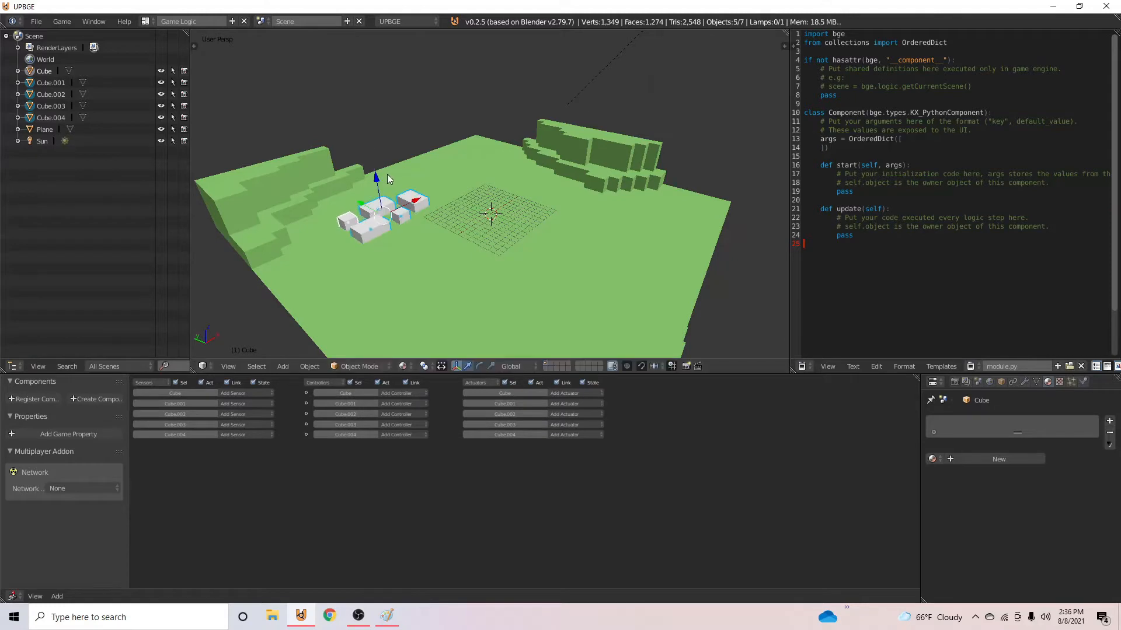
key("ctrl+j")
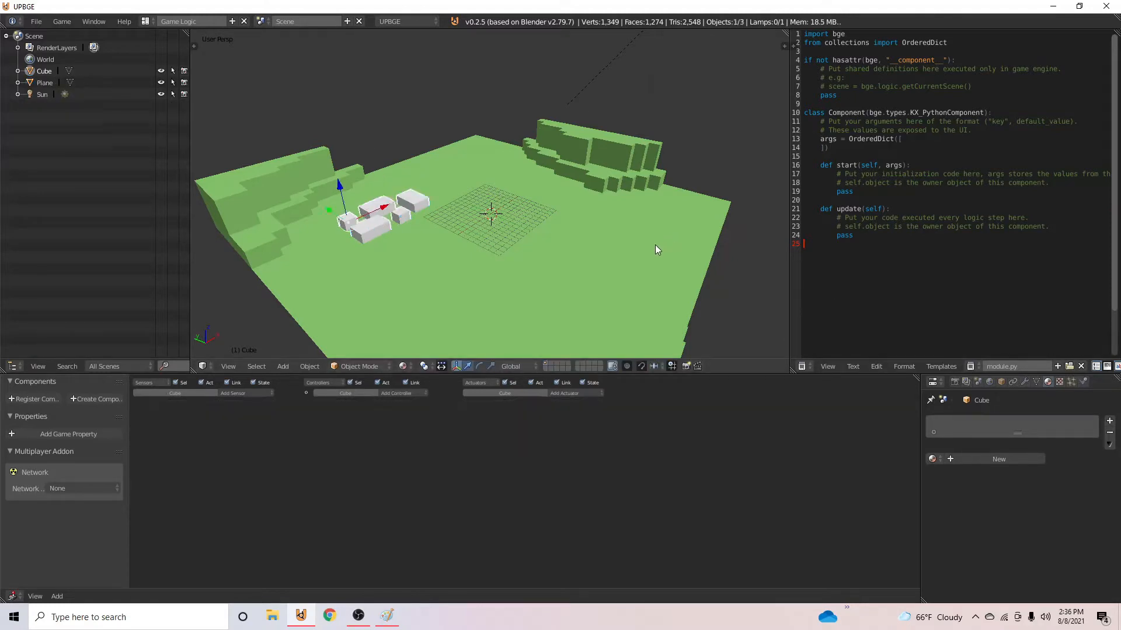
- Move the joined buildings' origin to their center of mass by volume
left_click(307, 366)
mouse_move(361, 318)
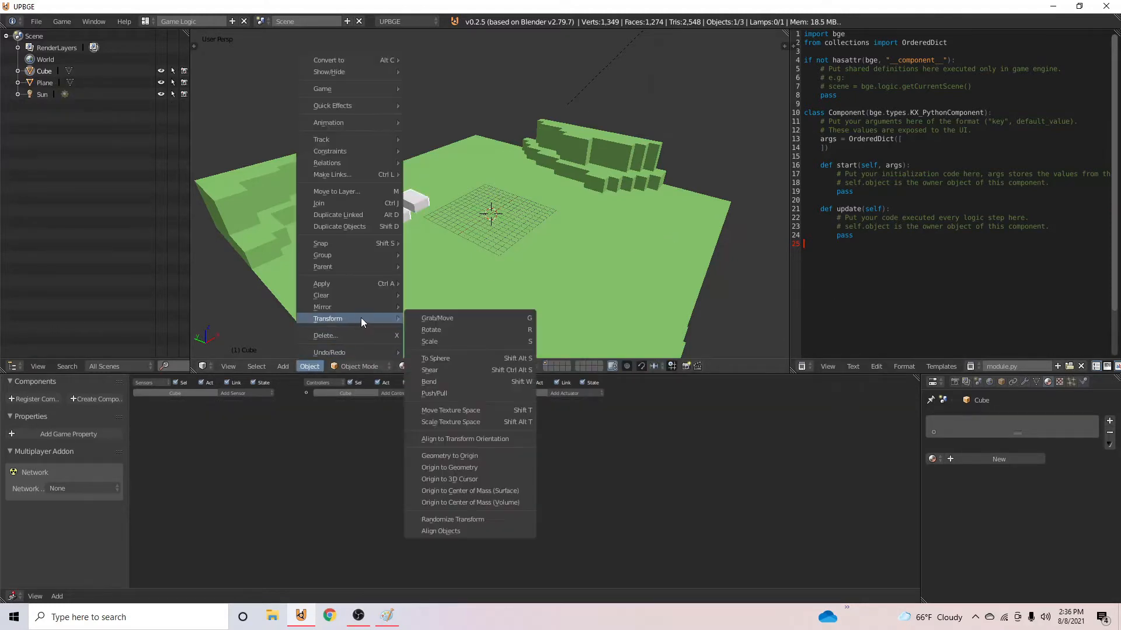
left_click(488, 502)
- Give the joined buildings a new material with a light reddish-brown diffuse color
middle_click_drag(482, 274, 594, 239)
left_click(963, 459)
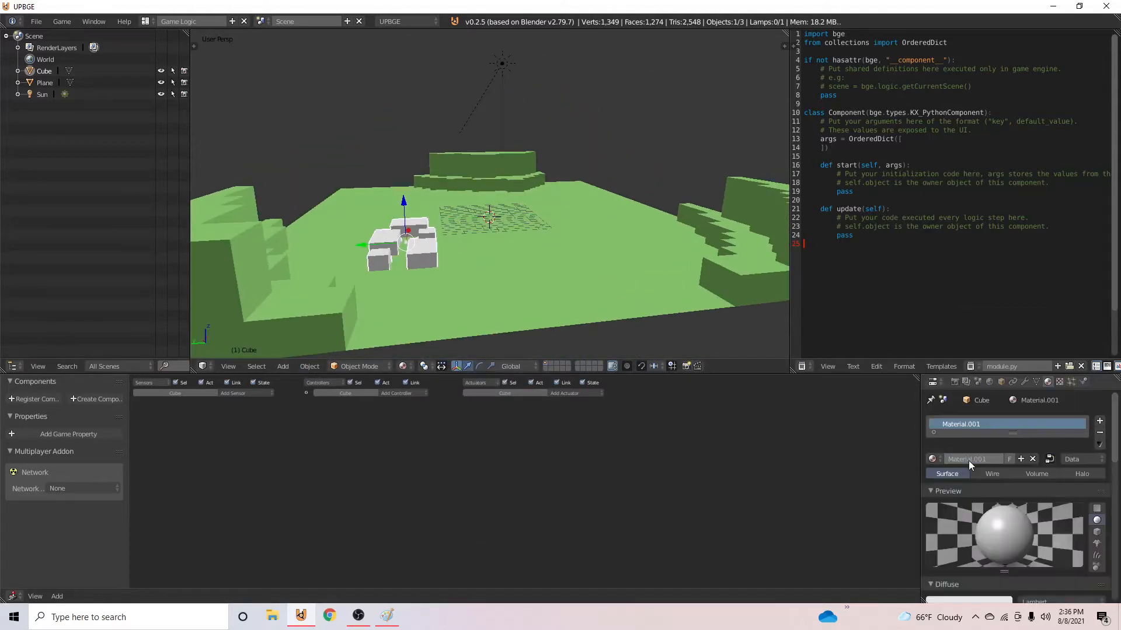
scroll(978, 555, "down", 4)
left_click(988, 510)
mouse_move(1002, 360)
left_mouse_down()
mouse_move(1002, 376)
mouse_move(946, 409)
left_mouse_up()
- Duplicate the building cluster and place the copy near the opposite +X, -Y corner of the terrain
middle_click_drag(523, 269, 345, 248)
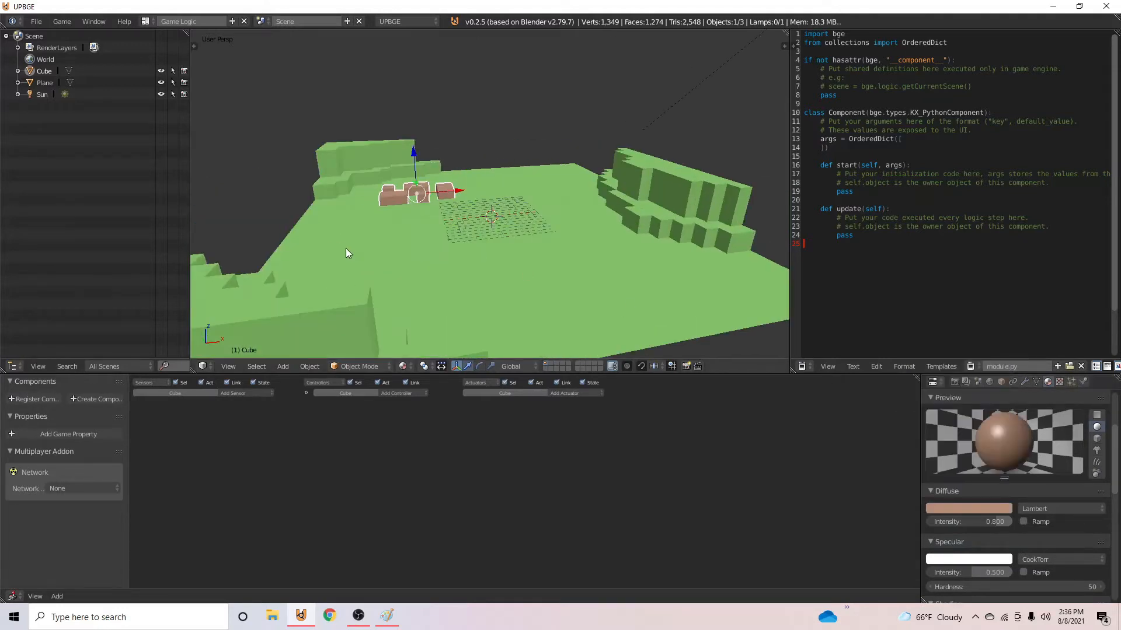
key("KP_7")
scroll(512, 107, "down", 3)
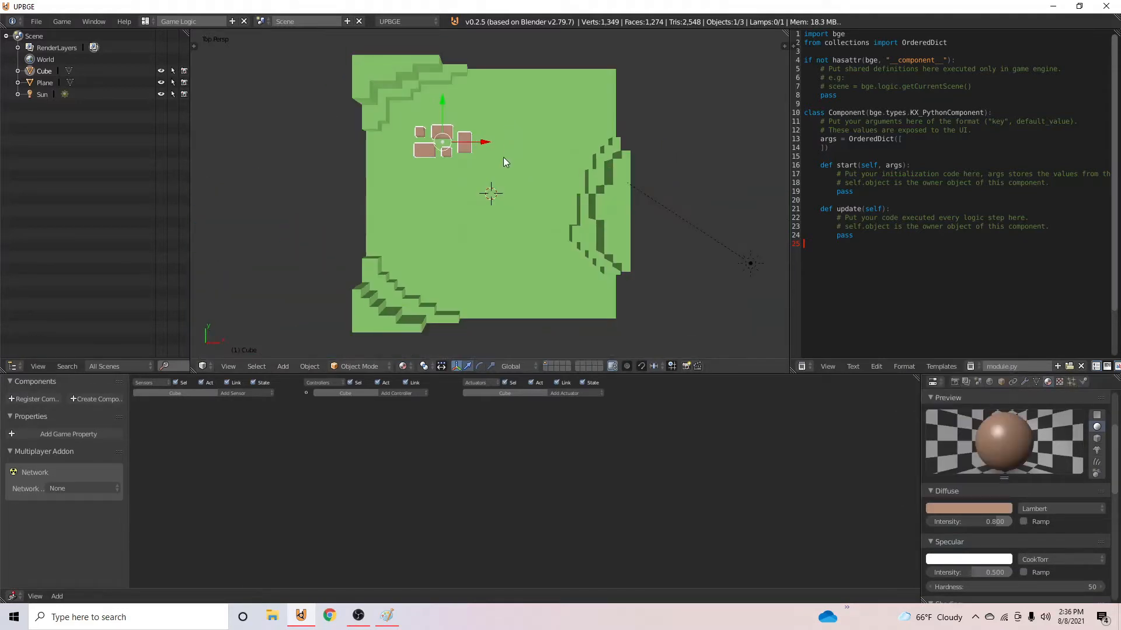
key("shift+d")
left_click(608, 345)
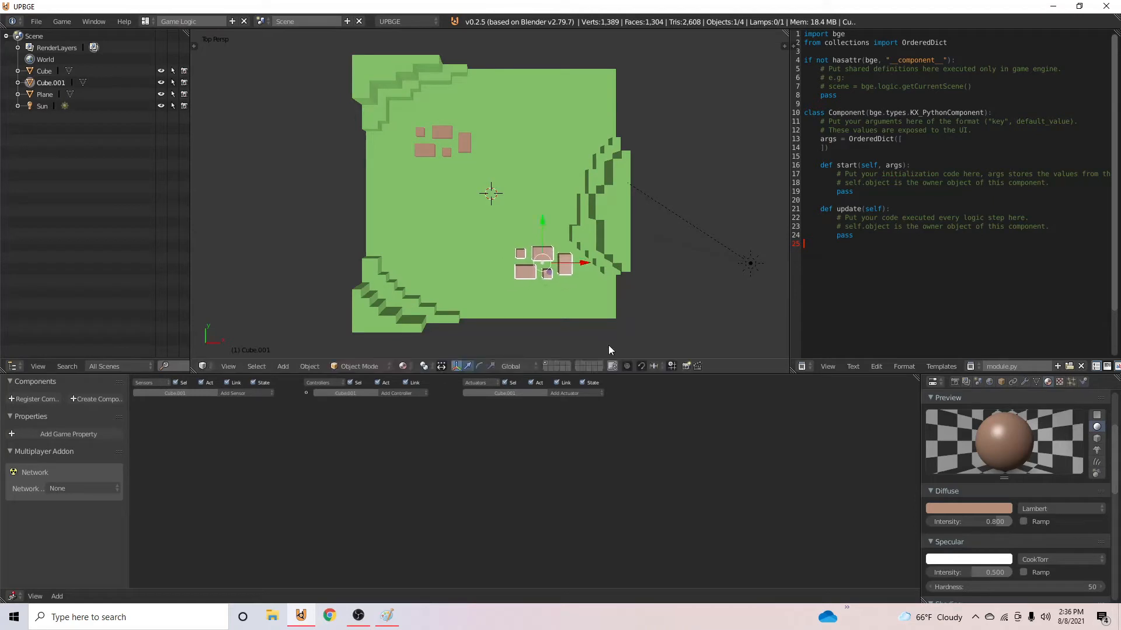
- Duplicate the second cluster along negative Y by about 7.9 units and rotate the copy 180° about Z
key("shift+d")
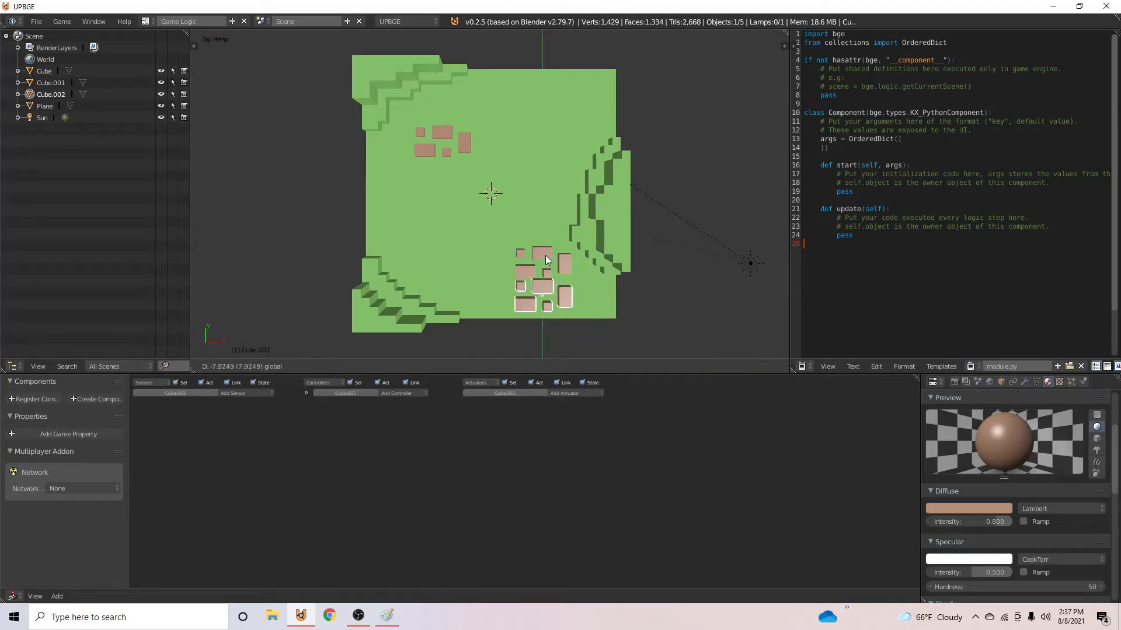
left_click(545, 259)
type("rz90")
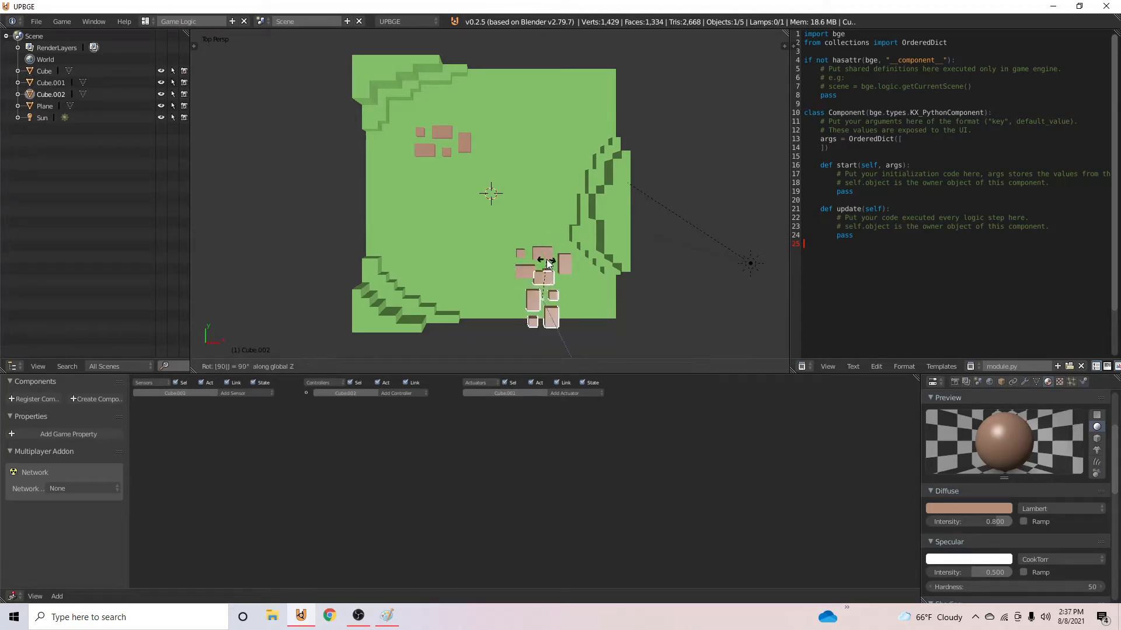
key("Return")
- Select both adjacent clusters in the +X, -Y corner and rotate them together 90° about Z
left_click(555, 258, "shift")
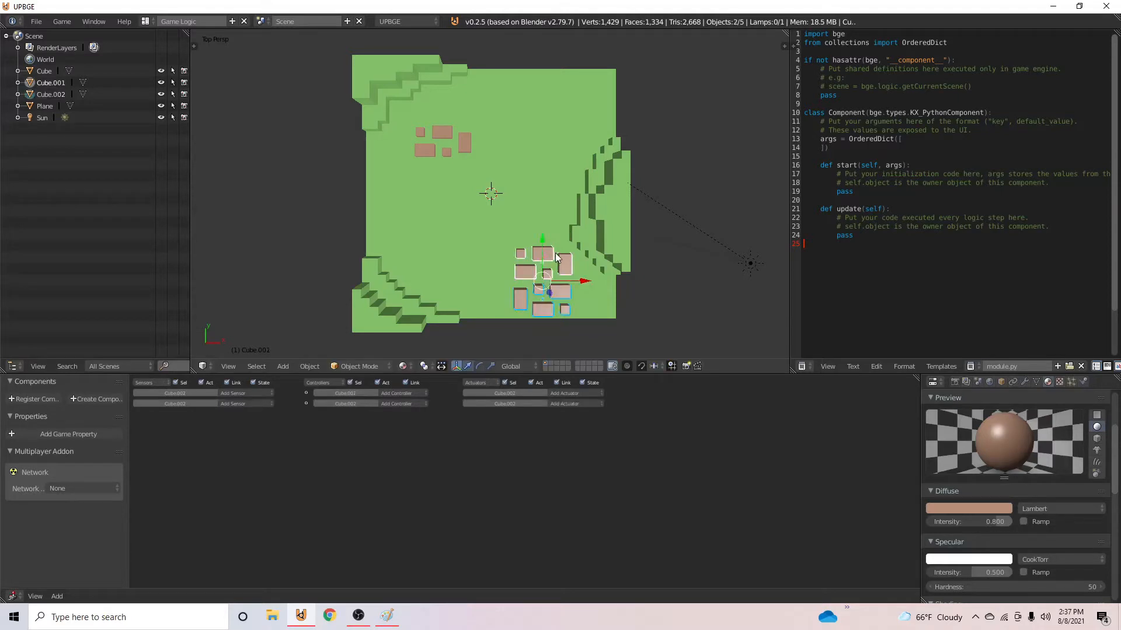
type("rz90")
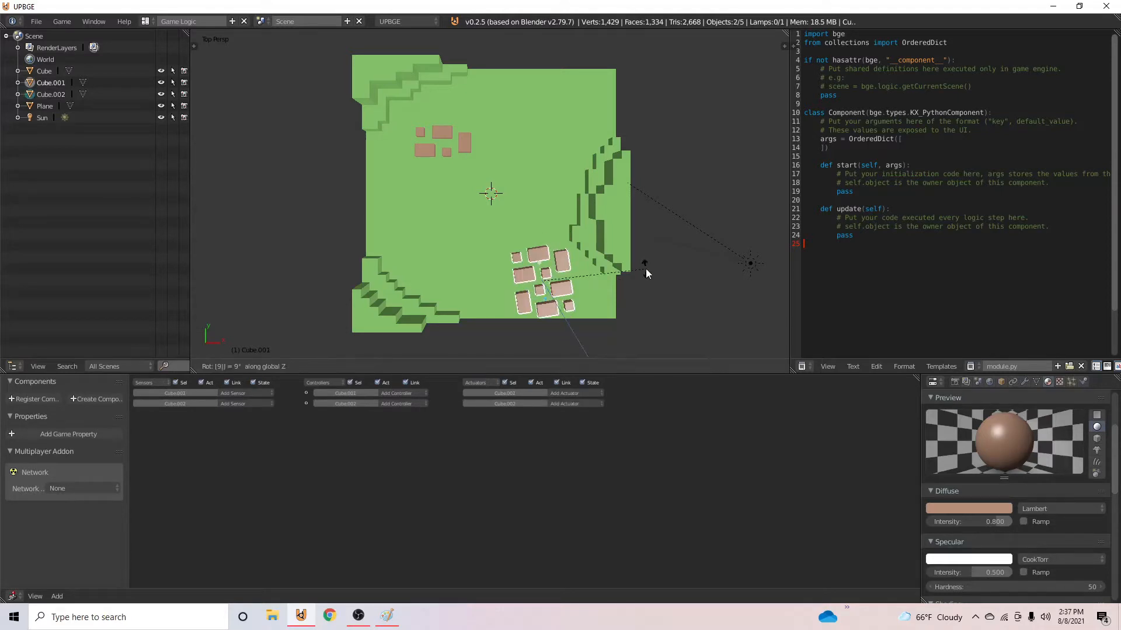
key("Return")
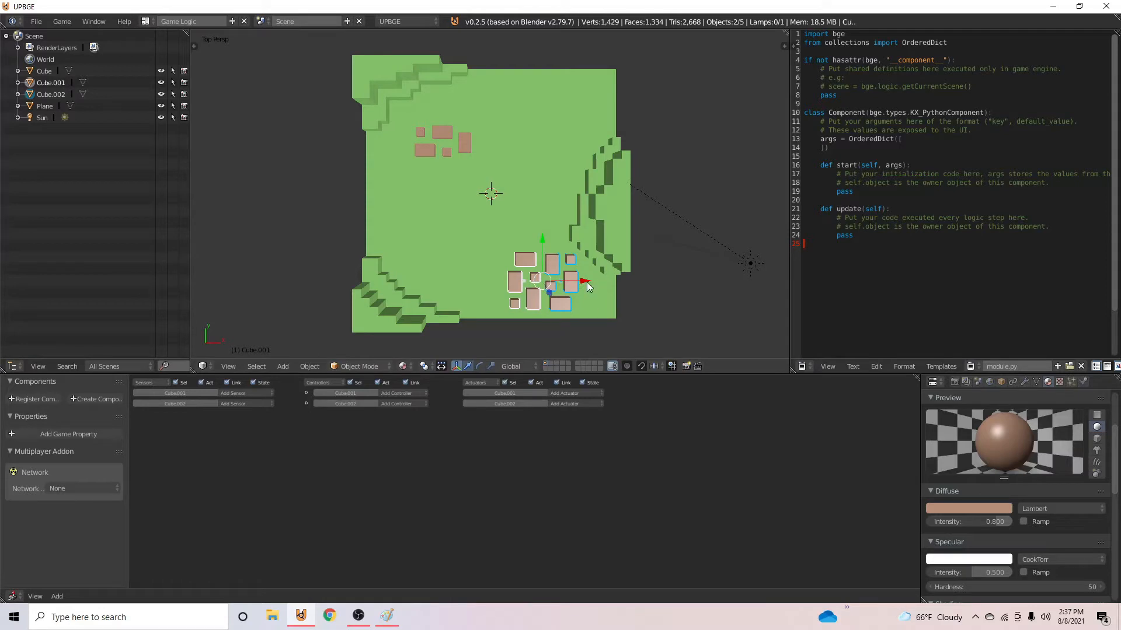
middle_click_drag(583, 285, 606, 276)
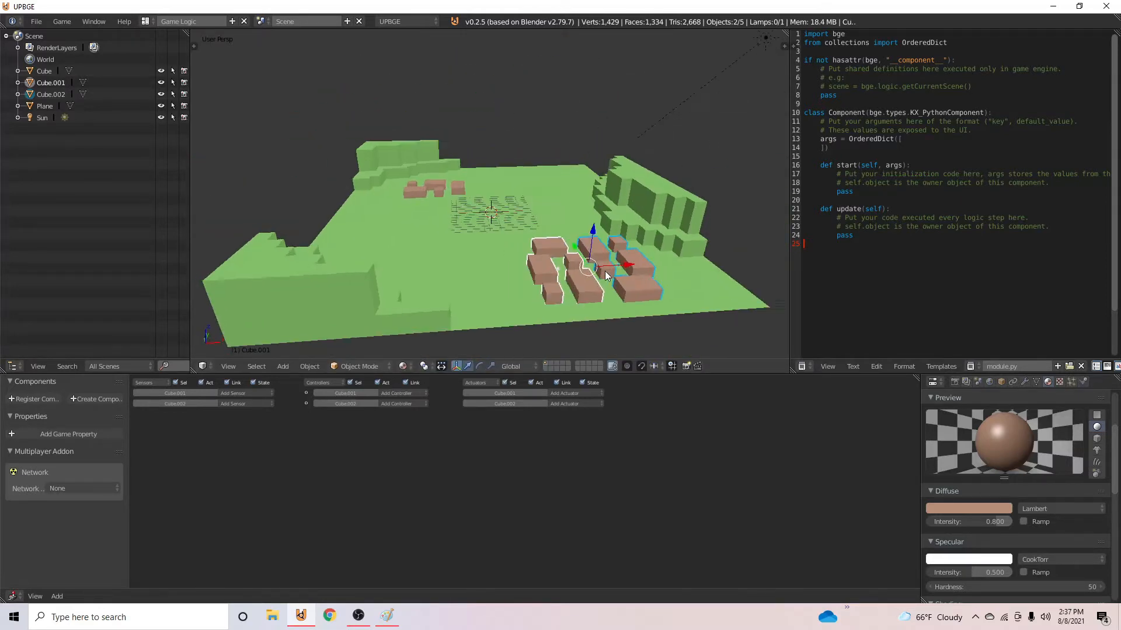
- Select the terrain plane and examine the layout of the map from above
right_click(496, 282)
middle_click_drag(496, 283, 449, 214)
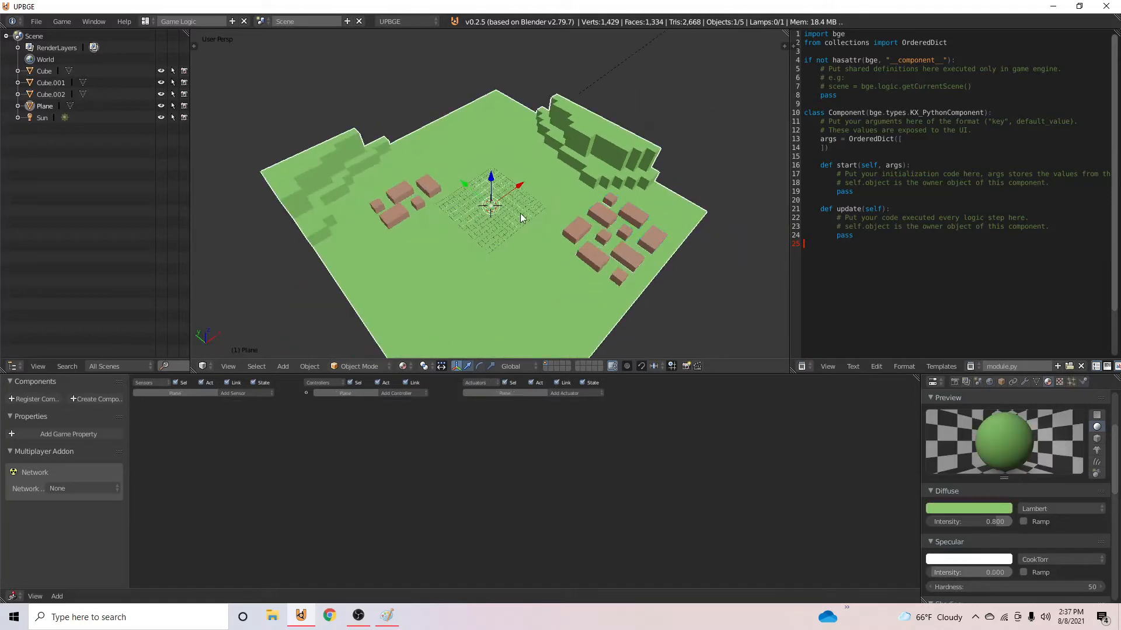
key("Tab")
key("Tab")
key("KP_7")
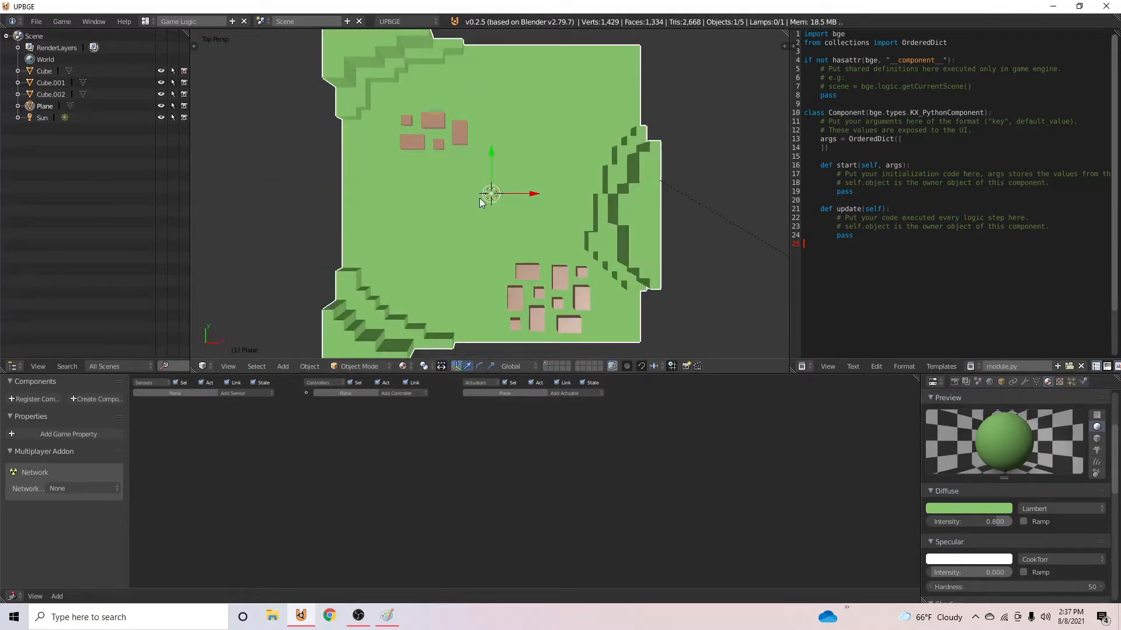
key("Tab")
key("Tab")
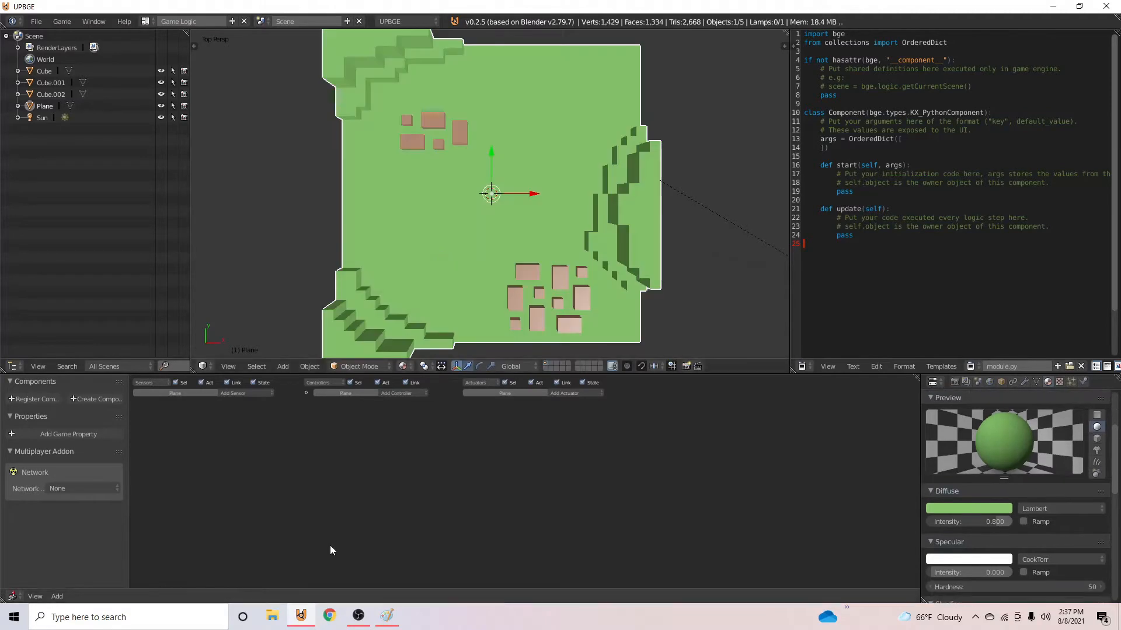
- Switch to Paint to review the map sketch's path layout and return to UPBGE
left_click(387, 615)
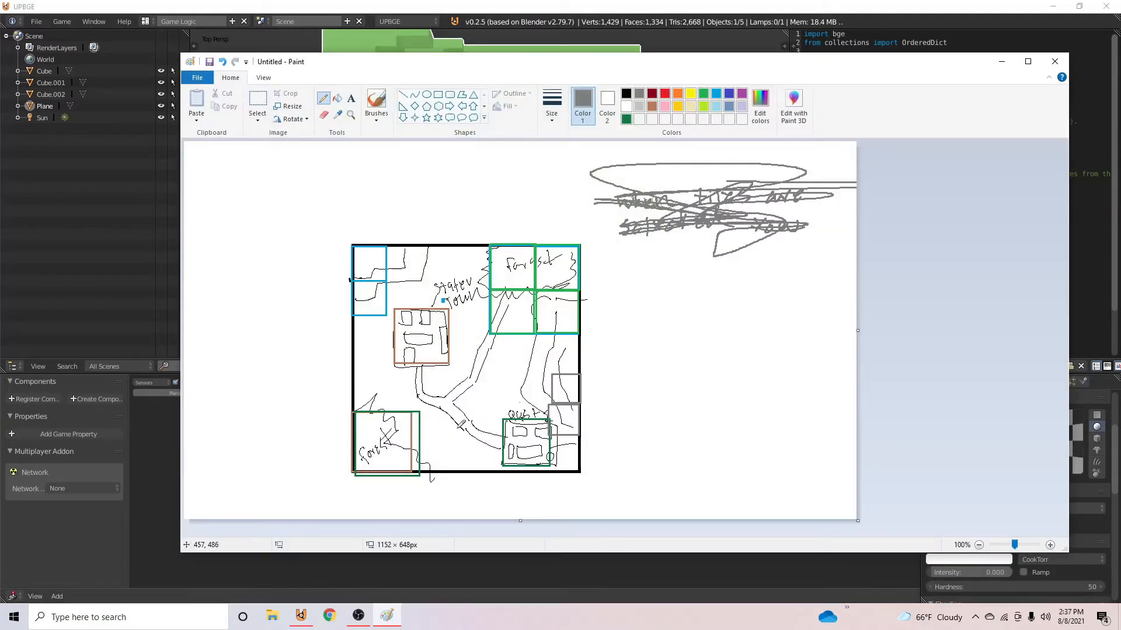
left_click(999, 62)
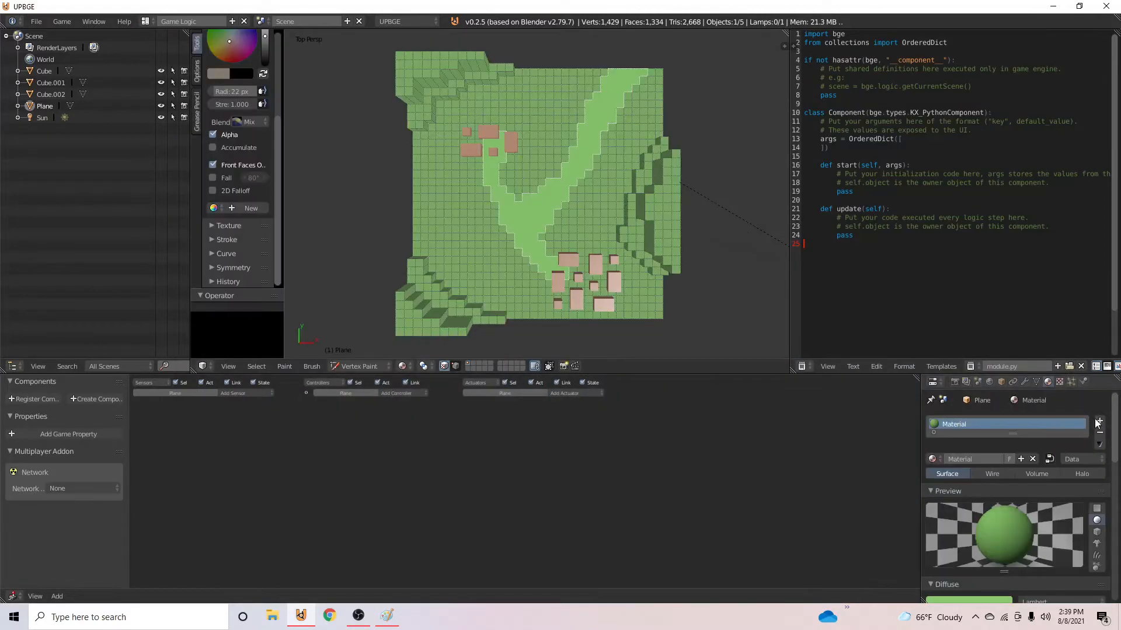
- Add a second material slot with a new material to the terrain and assign it to the selected path faces
left_click(1108, 421)
left_click(1003, 486)
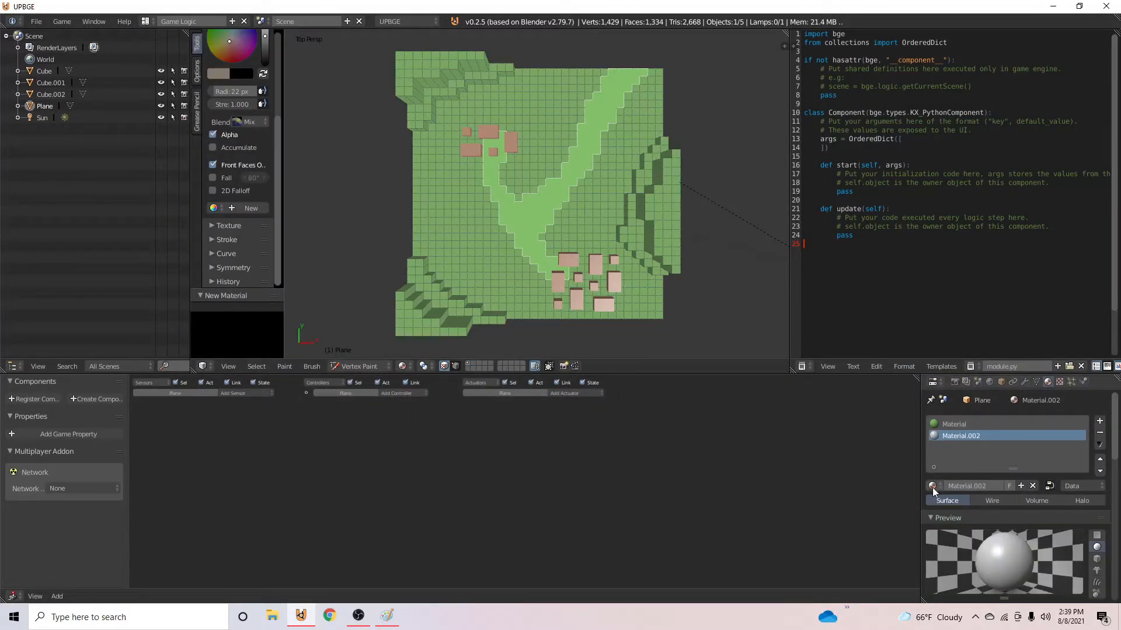
left_click(932, 486)
left_click(1093, 524)
scroll(1074, 516, "down", 6)
scroll(973, 475, "up", 6)
left_click(357, 367)
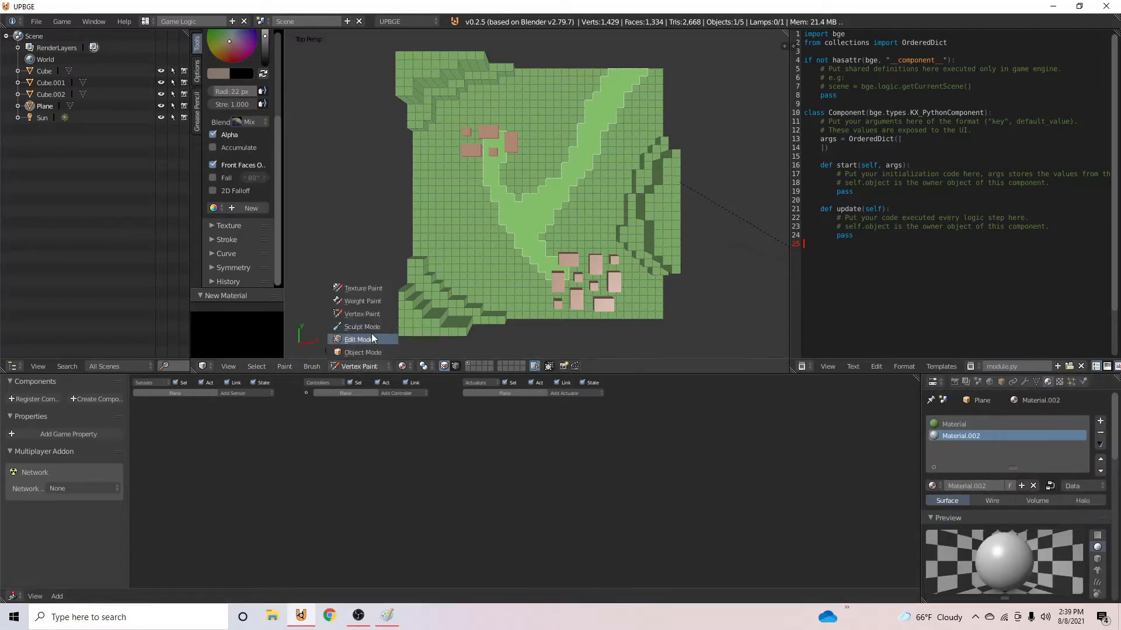
left_click(398, 338)
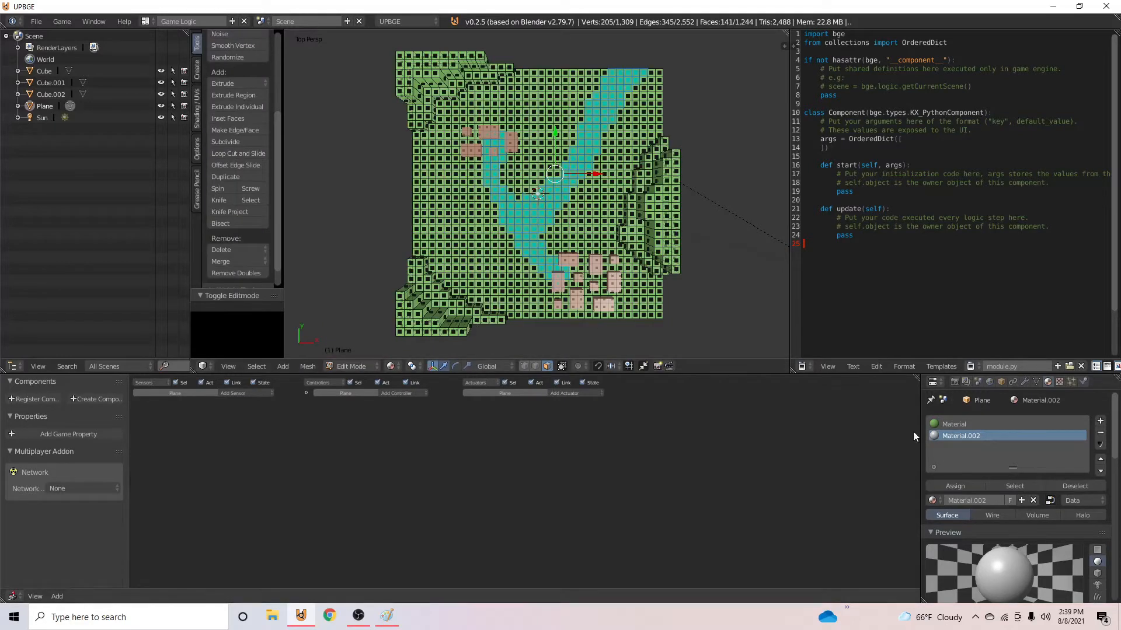
left_click(963, 485)
- Set the path material's diffuse color to a dark grey-brown and its specular intensity to 0
scroll(968, 496, "down", 5)
left_click(981, 503)
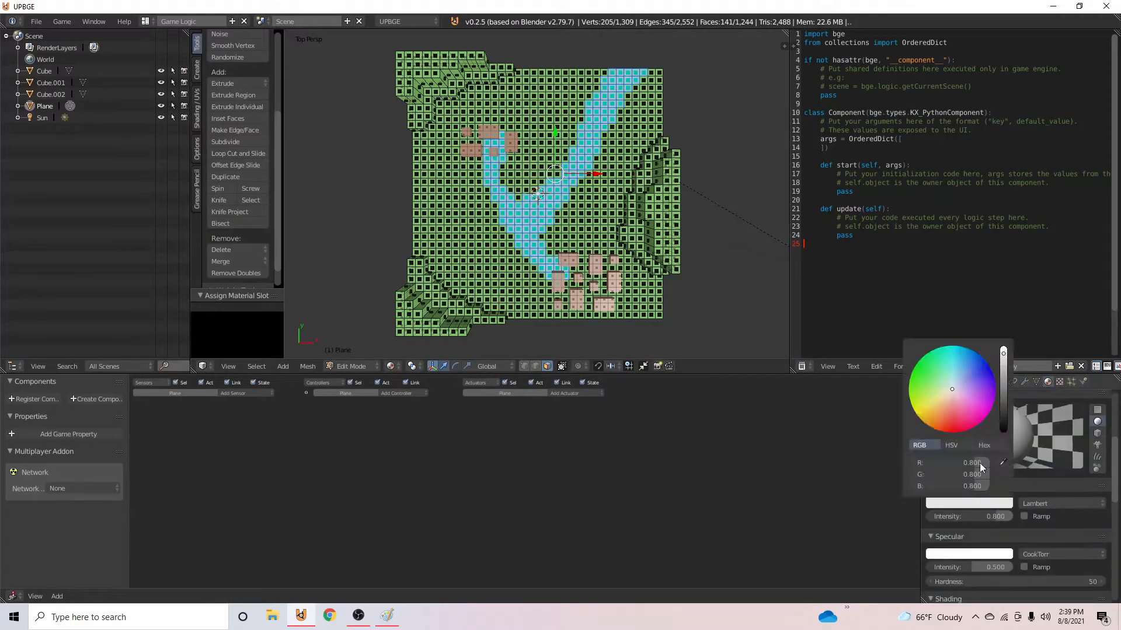
left_click(948, 396)
left_click_drag(1004, 368, 1005, 382)
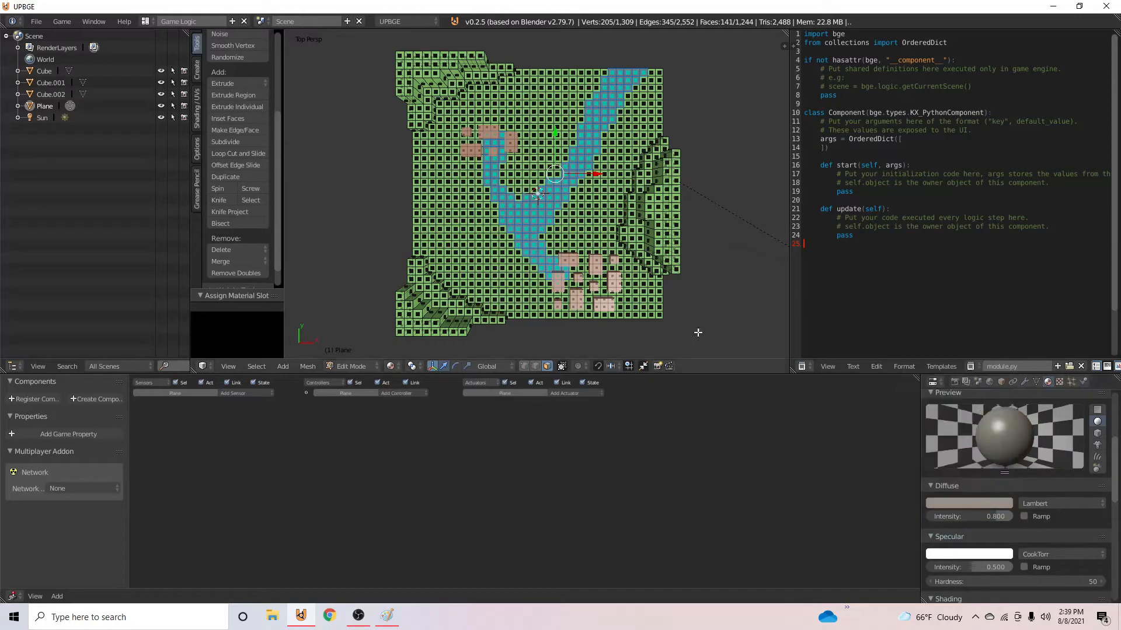
key("Tab")
middle_click_drag(622, 254, 291, 198)
left_click_drag(979, 554, 926, 551)
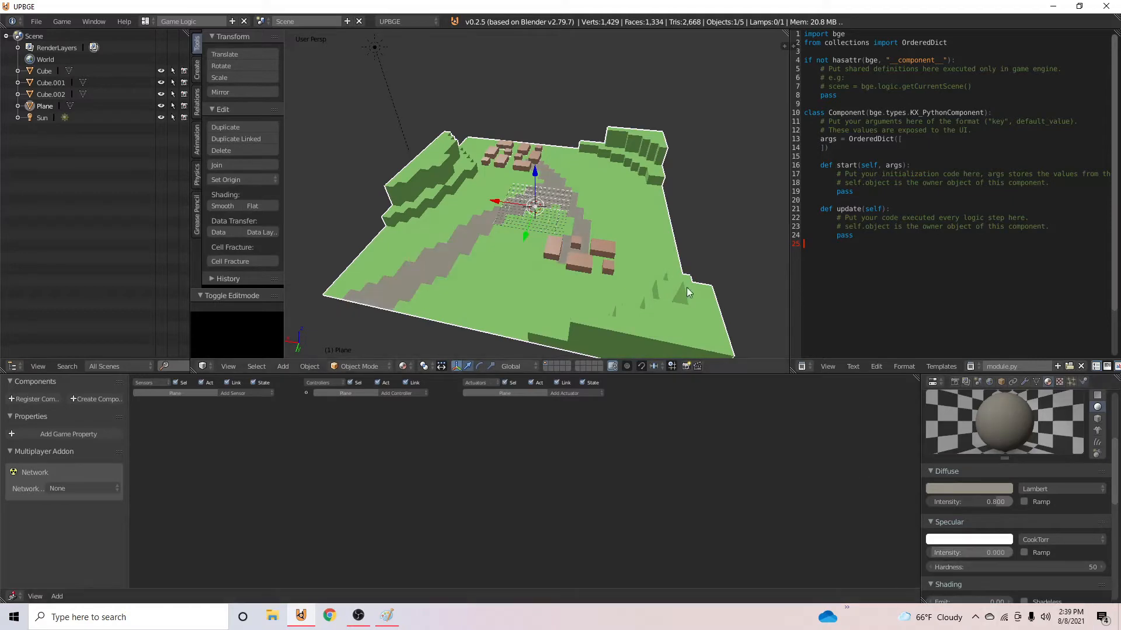
- Select the terrain faces around and beneath both building clusters in top orthographic view
scroll(686, 289, "up", 3)
middle_click_drag(687, 289, 507, 303)
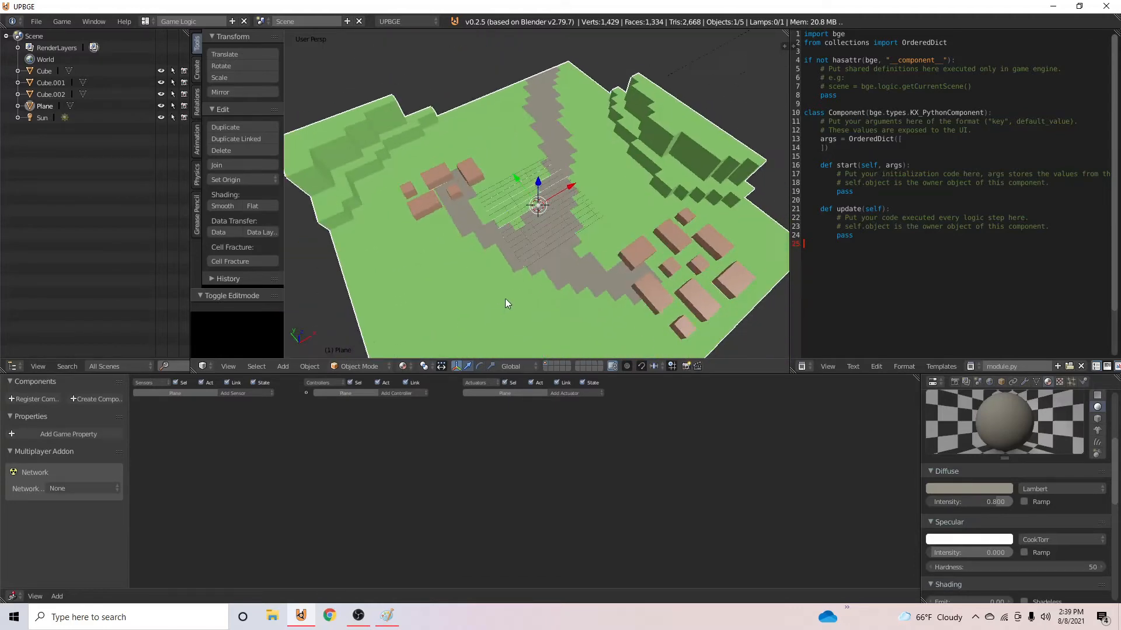
middle_click_drag(478, 230, 457, 223)
key("Tab")
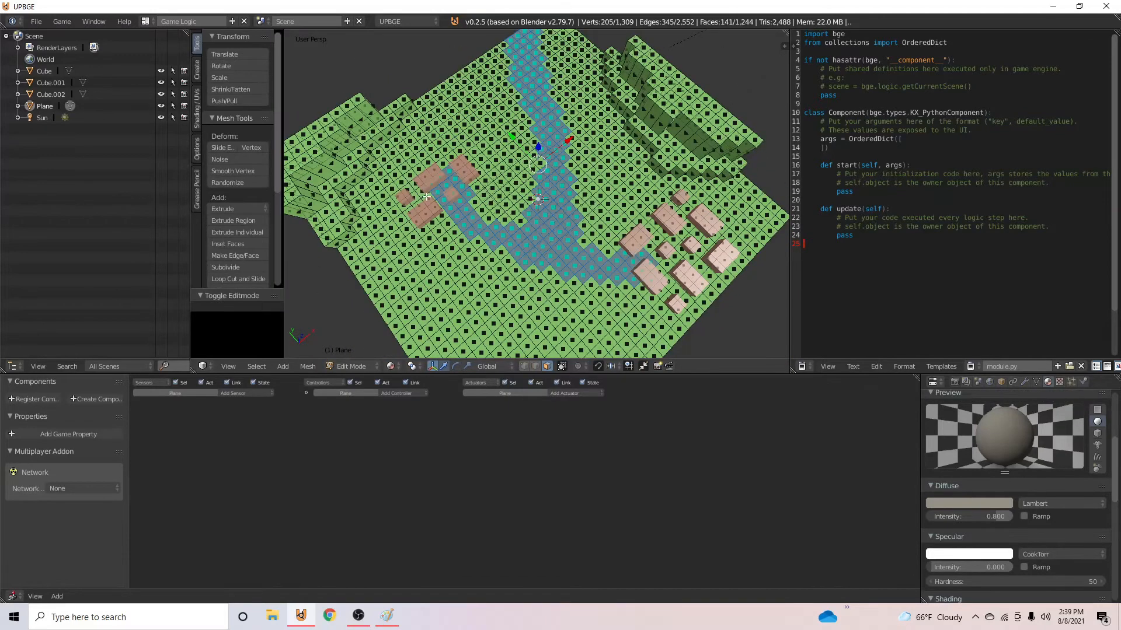
right_click(435, 196)
key("KP_7")
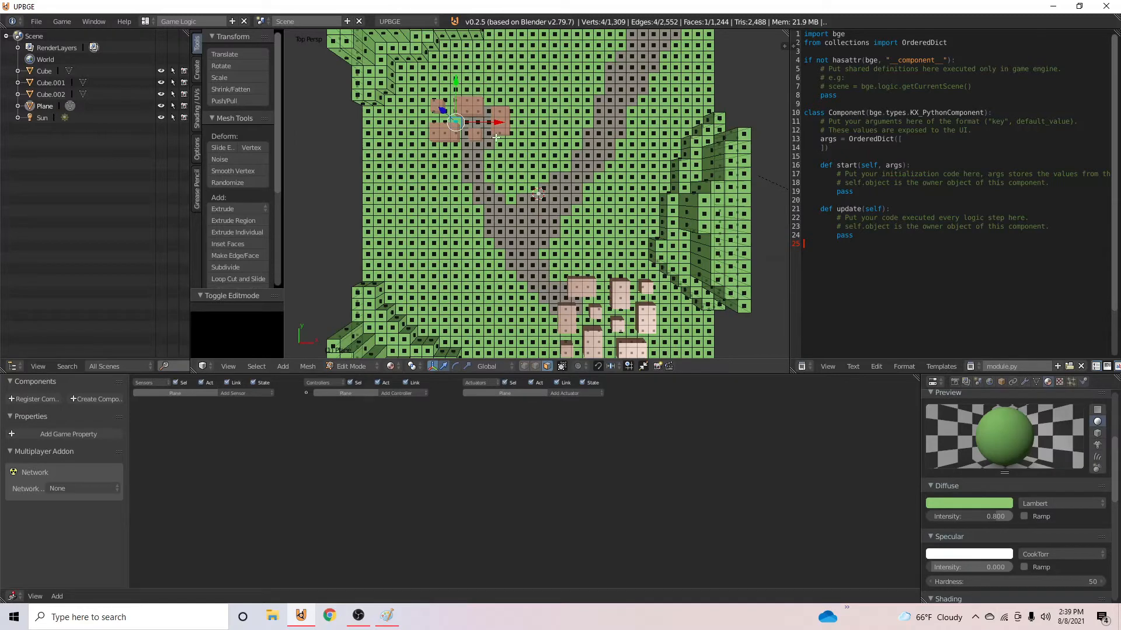
key("KP_5")
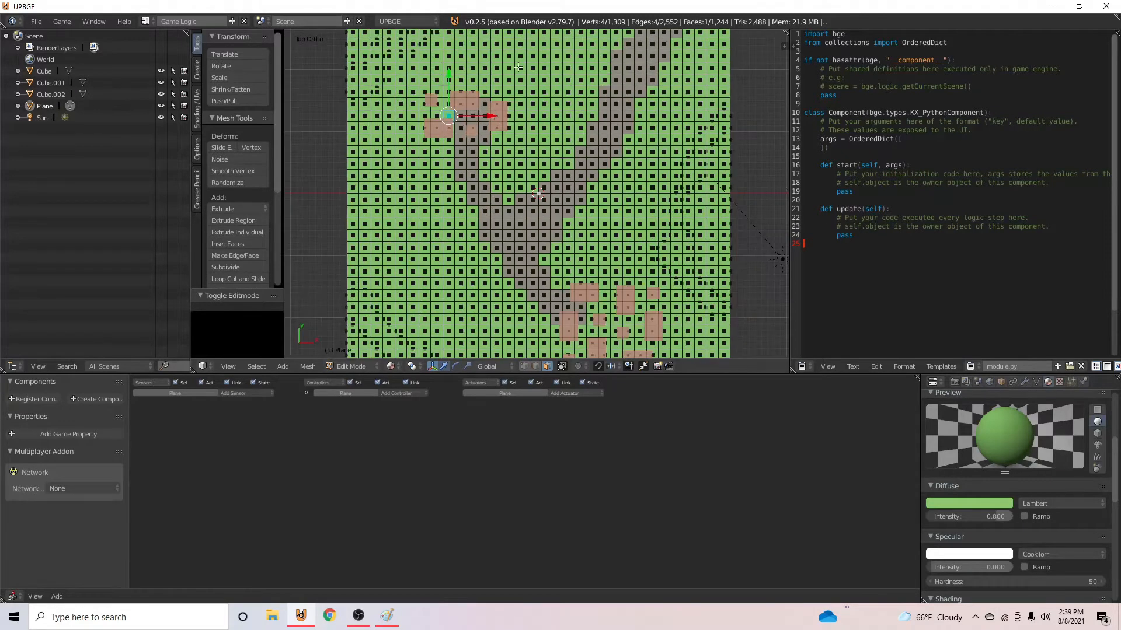
right_click(458, 142)
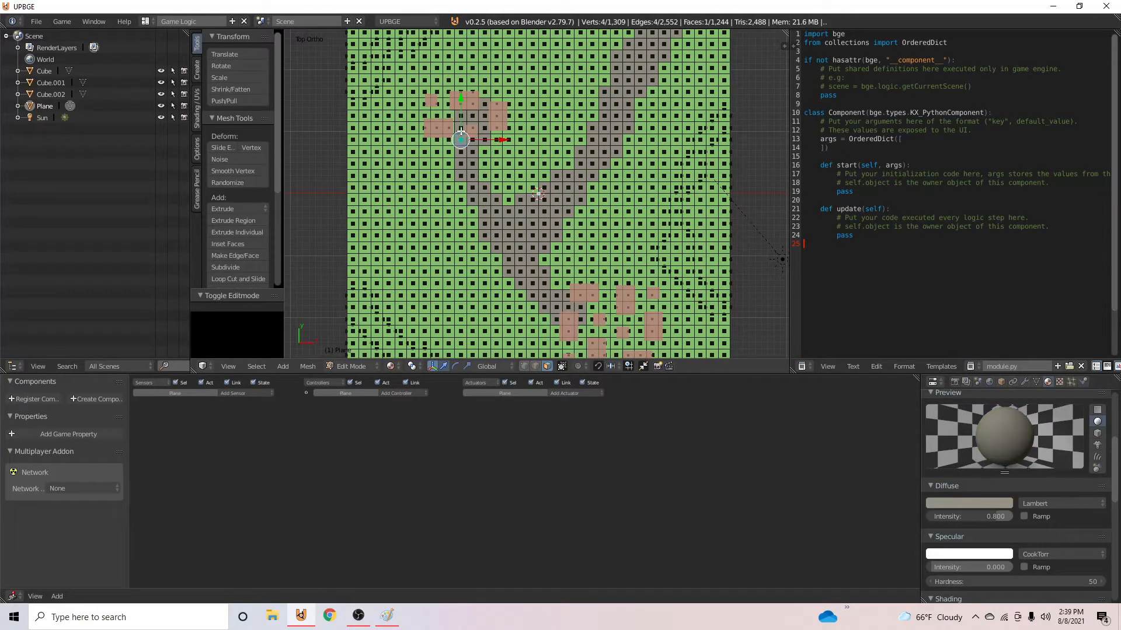
mouse_move(456, 124)
left_mouse_down()
mouse_move(432, 131)
mouse_move(484, 108)
left_mouse_up()
mouse_move(607, 306)
left_mouse_down()
mouse_move(589, 318)
mouse_move(639, 307)
mouse_move(629, 328)
mouse_move(575, 349)
mouse_move(614, 340)
left_mouse_up()
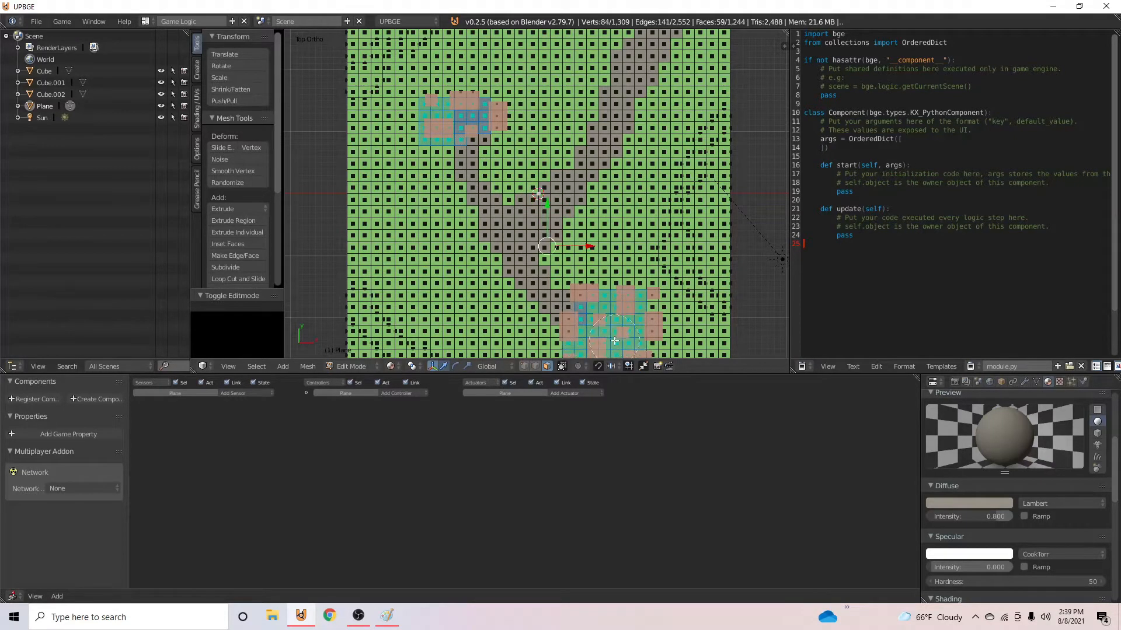
- Deselect the stray terrain faces around the edges and gaps of the two building clusters
right_click(605, 332, "shift")
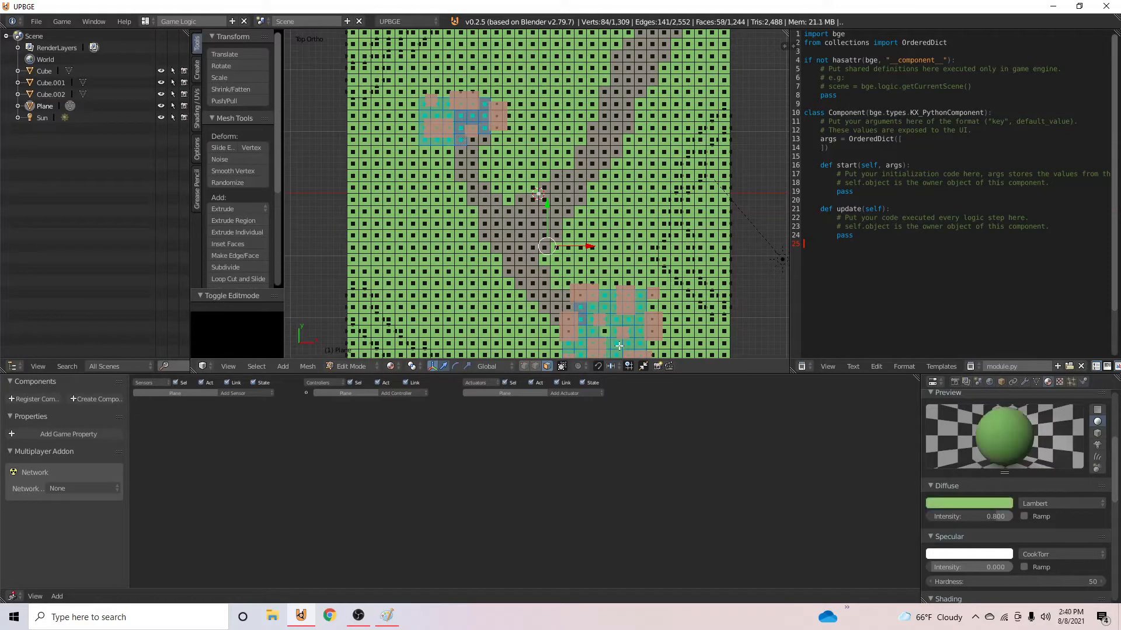
right_click(636, 322, "shift")
right_click(639, 308, "shift")
scroll(584, 346, "down", 2)
right_click(561, 307, "shift")
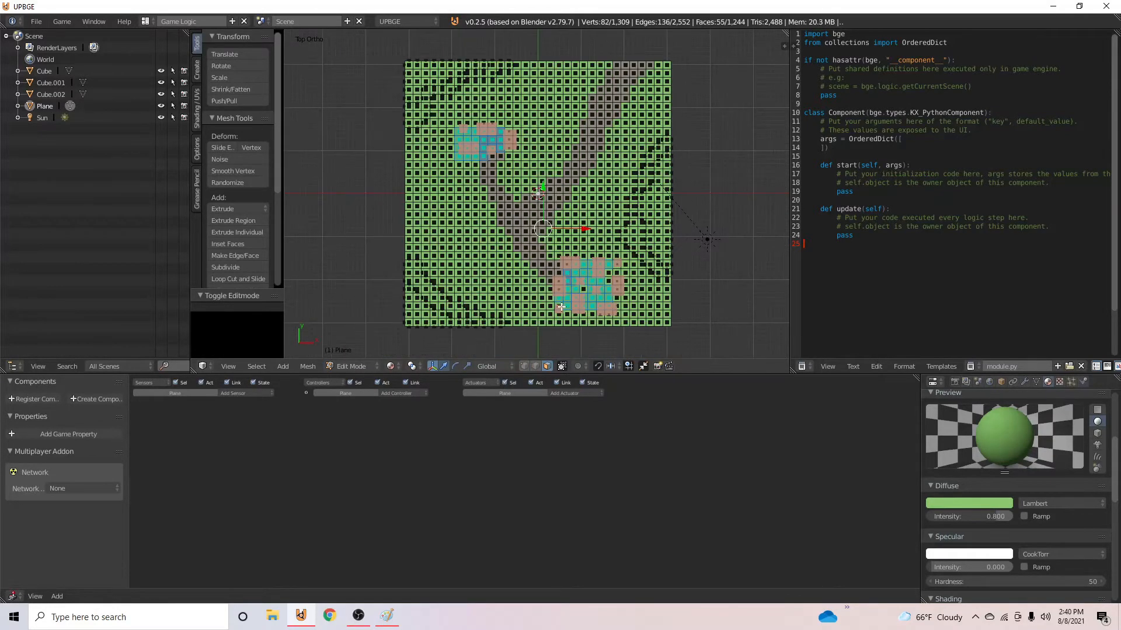
right_click(455, 153, "shift")
right_click(453, 156, "shift")
right_click(459, 157, "shift")
scroll(974, 432, "up", 5)
- Assign the grey-brown path material, Material.002, to the selected ground faces and return to Object Mode
left_click(992, 436)
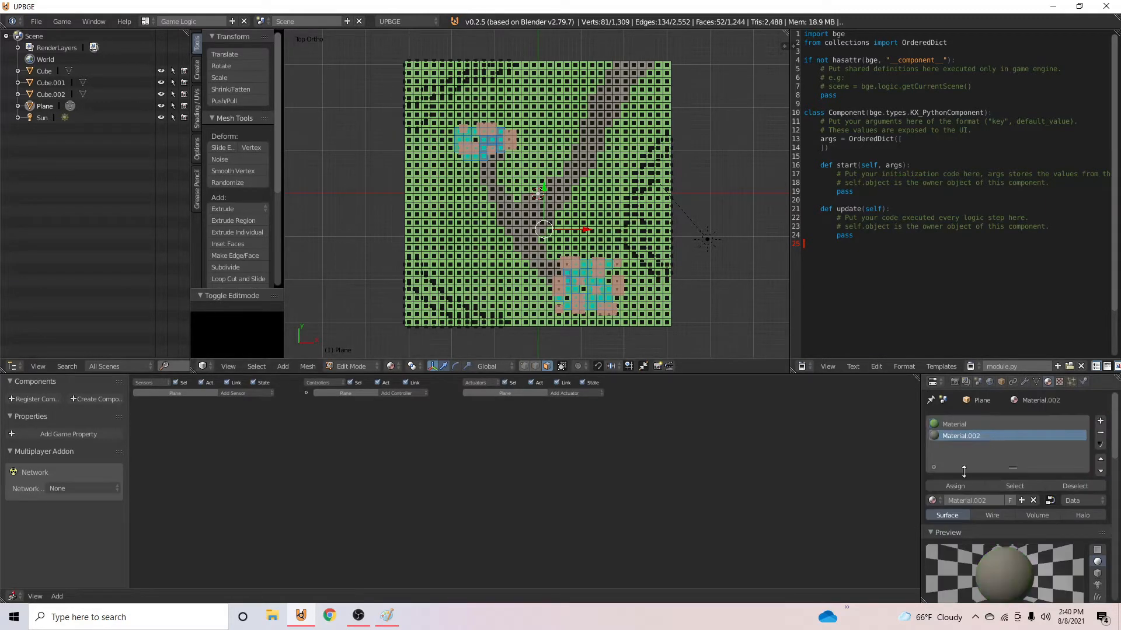
left_click(955, 485)
key("Tab")
middle_click_drag(594, 243, 580, 162)
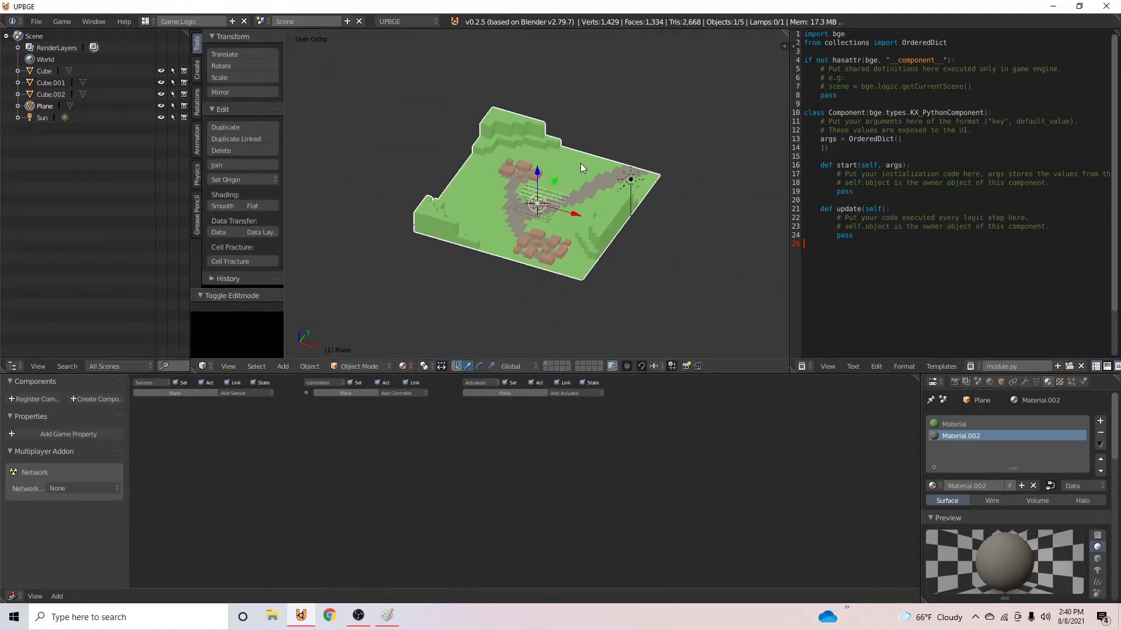
- Save the scene as Tini_town.blend in the Blender addons folder
key("ctrl+s")
left_click(181, 65)
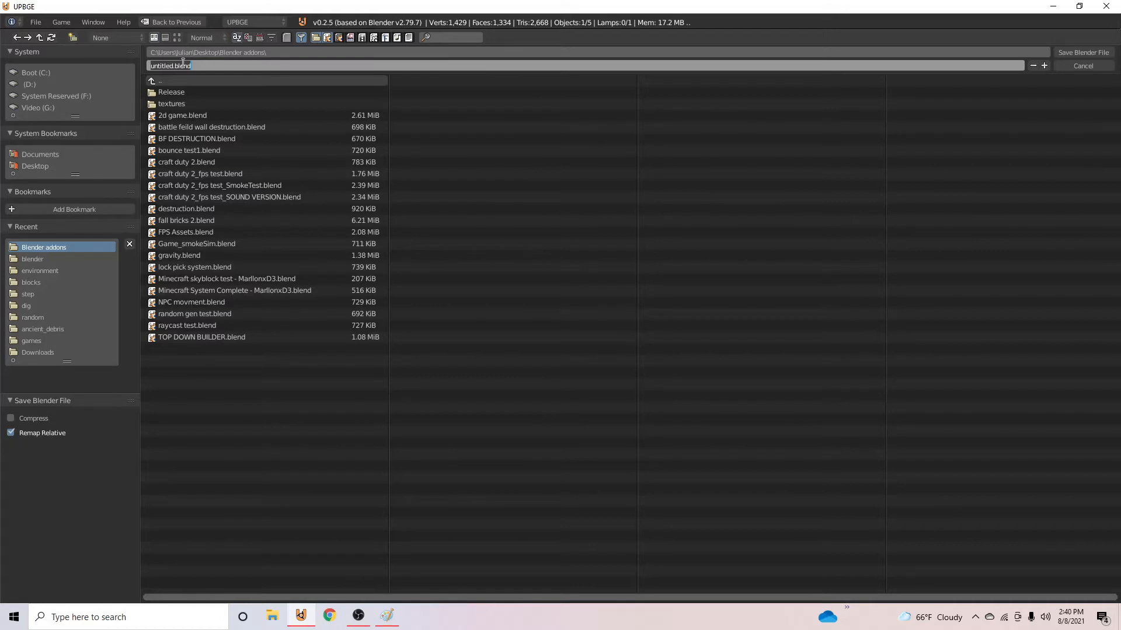
type("town")
key("Return")
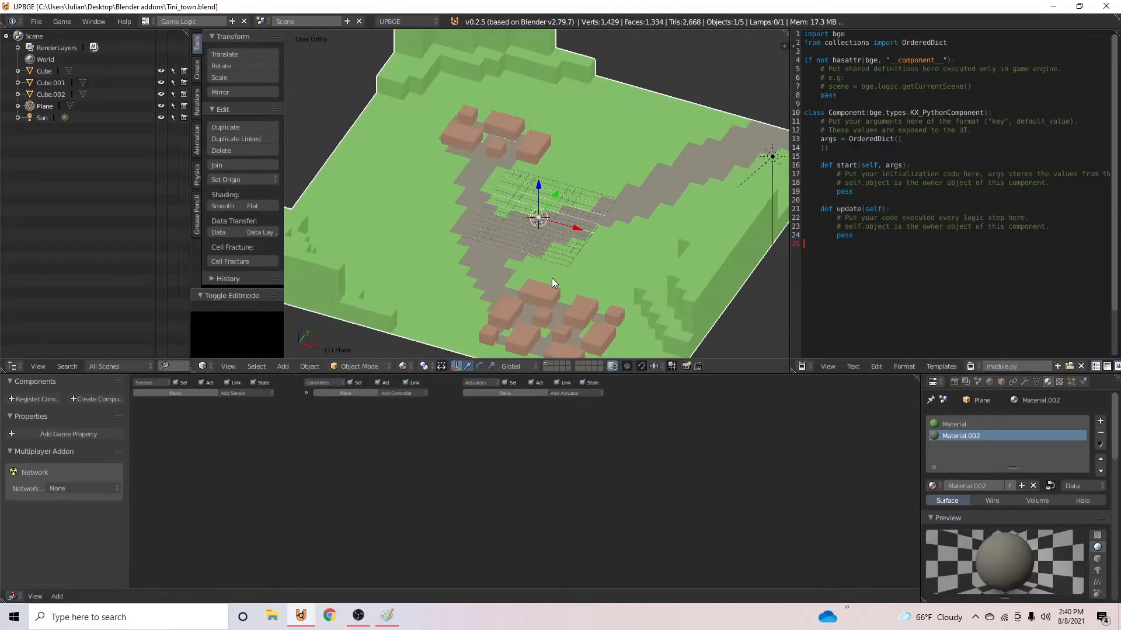
- Add a cube on an empty layer and scale it uniformly to about 0.23
middle_click_drag(551, 278, 618, 311)
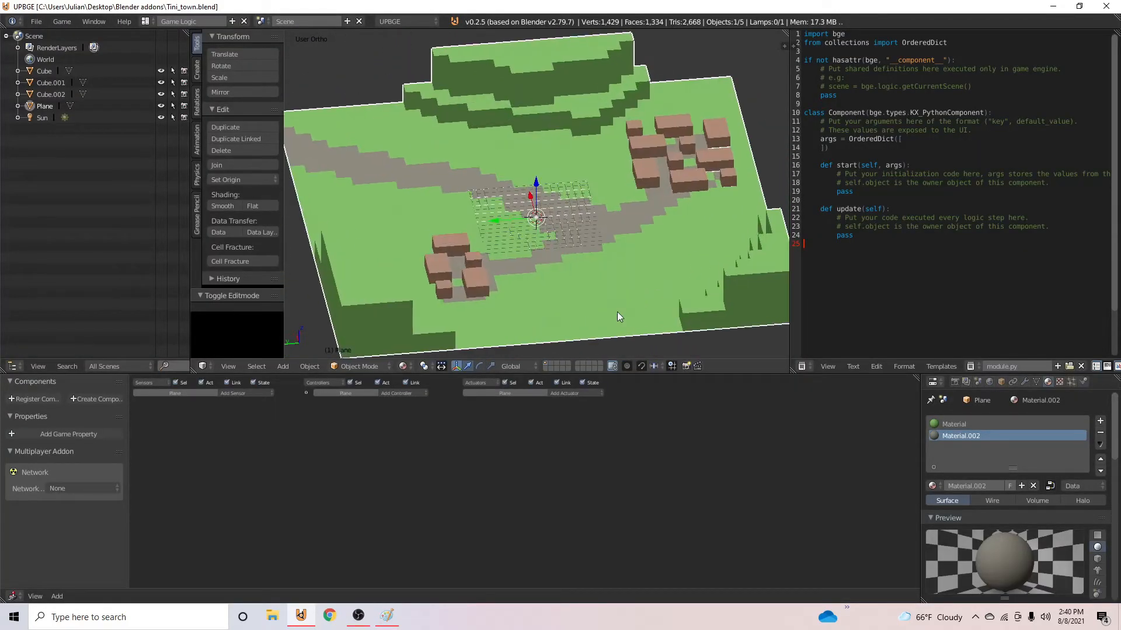
left_click(553, 364)
key("shift+s")
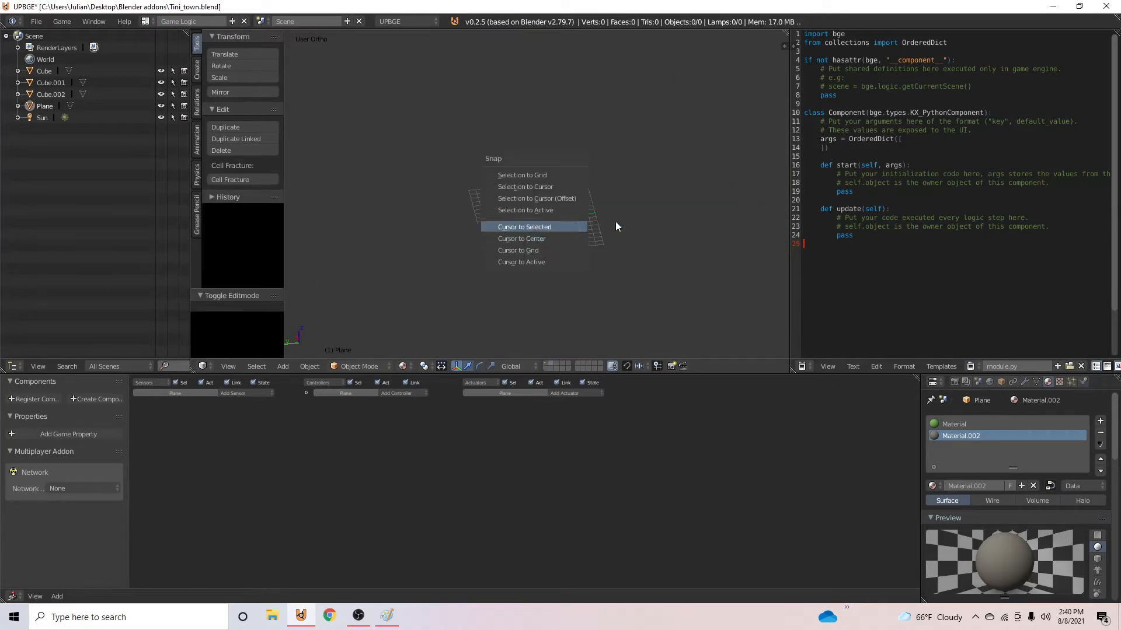
key("shift+a")
mouse_move(615, 229)
left_click(674, 242)
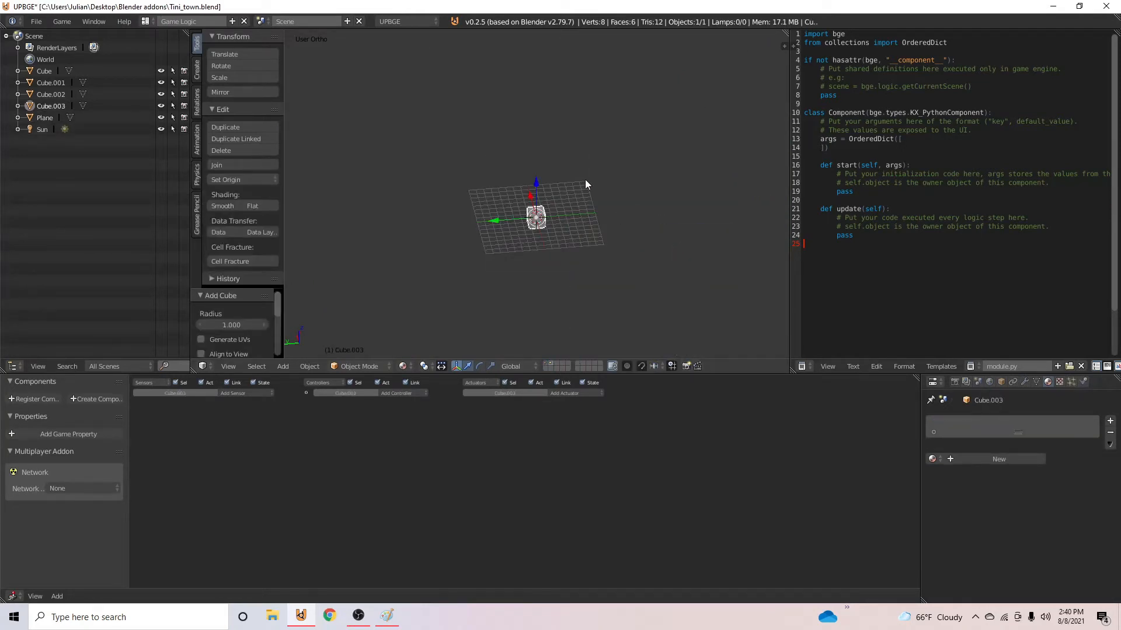
key("KP_Decimal")
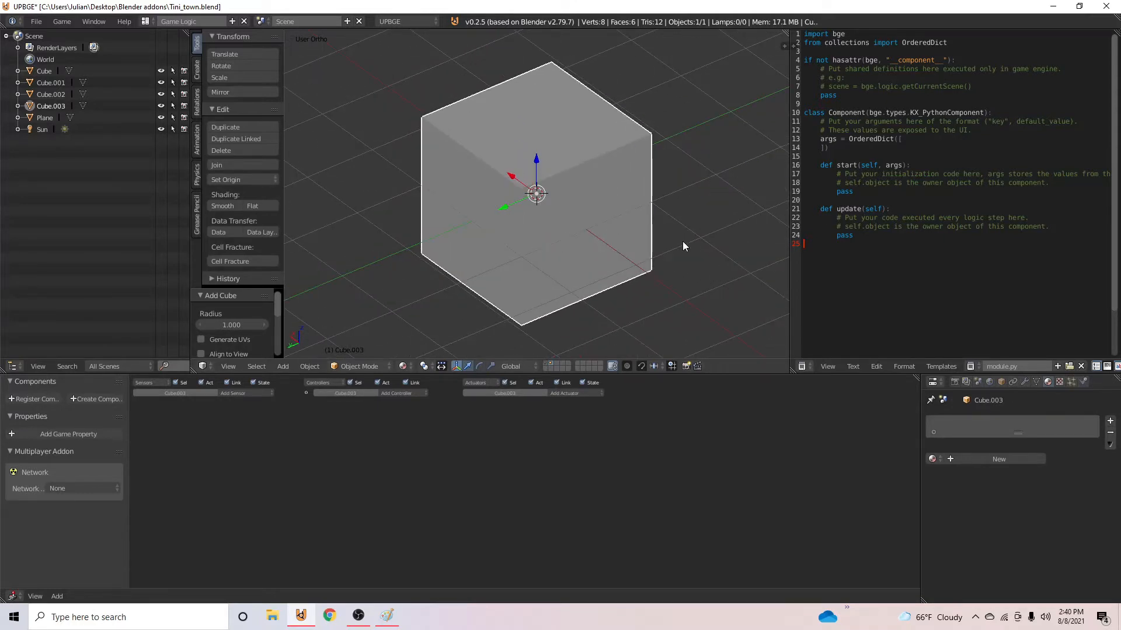
middle_click_drag(701, 243, 721, 217)
key("s")
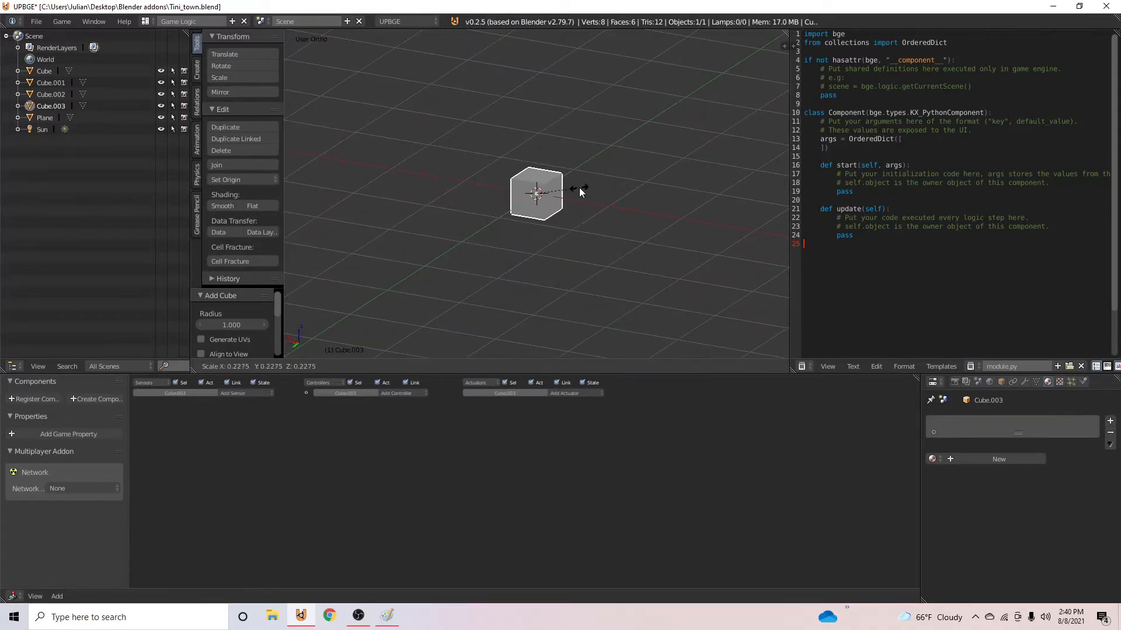
left_click(576, 186)
- In Edit Mode, lower the cube's top face by about 0.183 along Z
middle_click_drag(573, 180, 620, 180)
key("Tab")
right_click(538, 168)
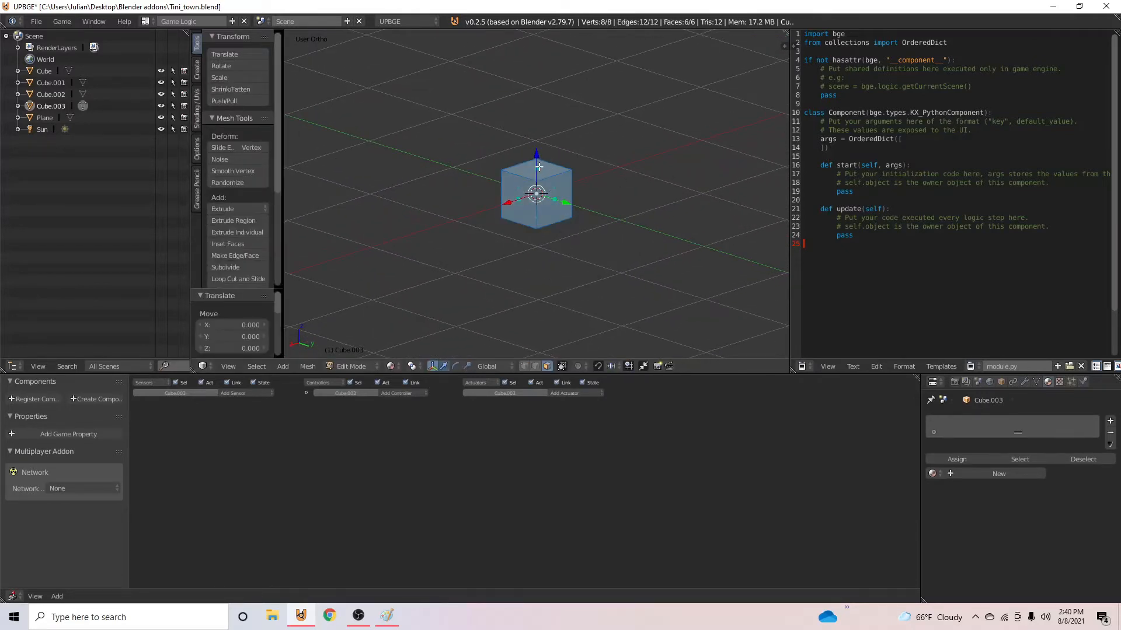
left_click_drag(539, 138, 541, 159)
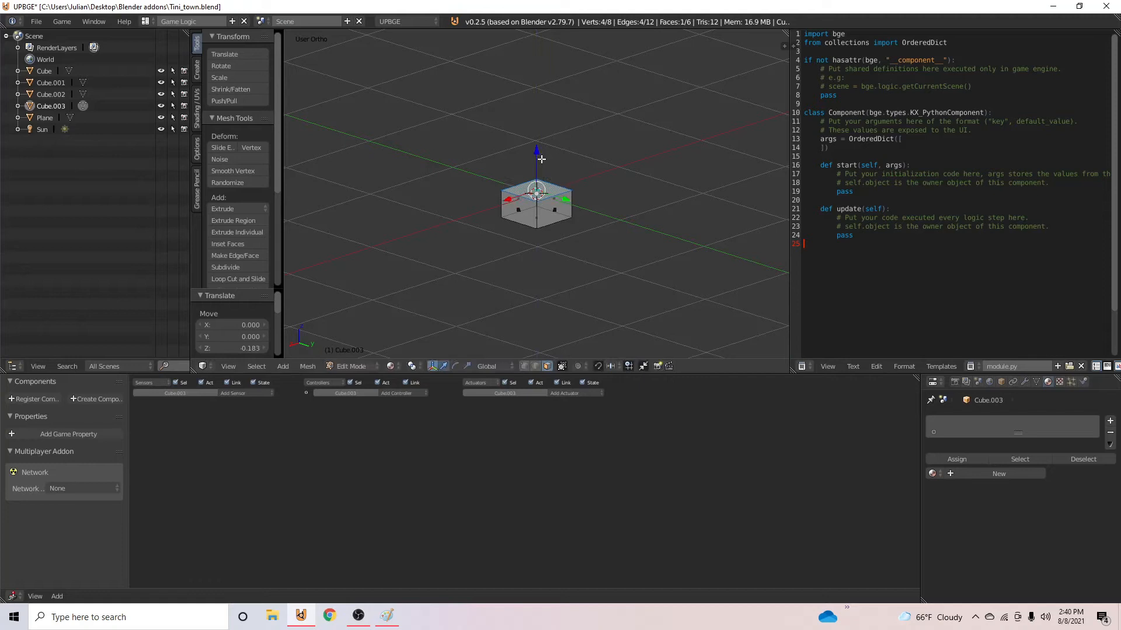
- Inset the cube's top face with a scaled extrusion and extrude it upward as a narrower second tier
key("e")
left_click(661, 200)
key("s")
left_click(615, 189)
key("e")
left_click(615, 163)
- Extrude a narrower third tier and a trunk section above it, and lower the topmost face by about 0.246 along Z
key("e")
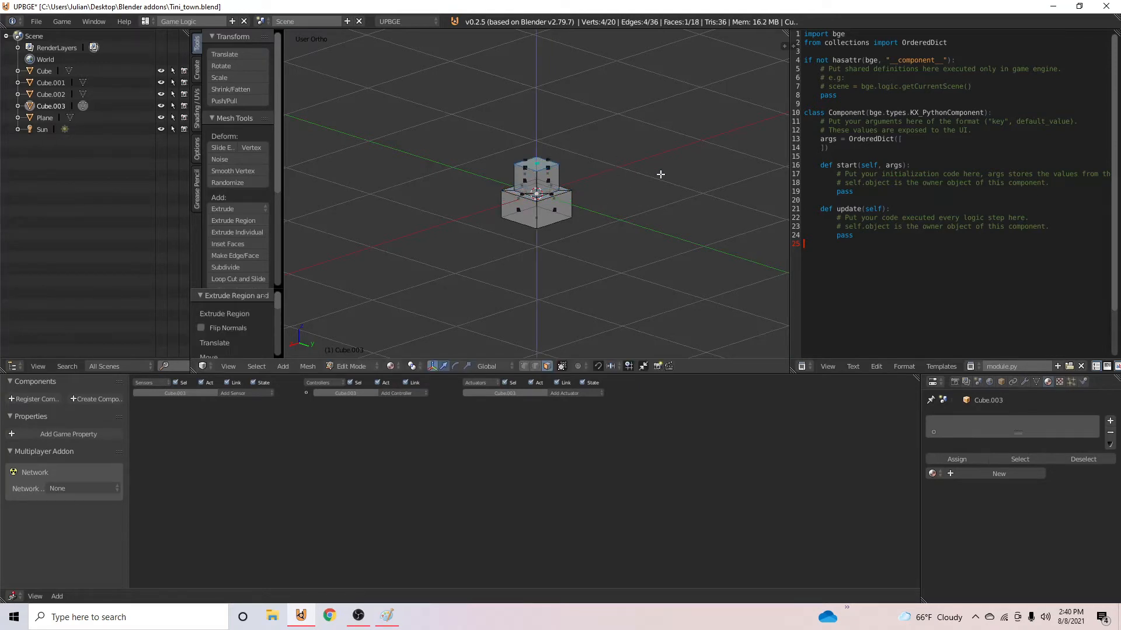
left_click(633, 165)
key("e")
left_click(601, 132)
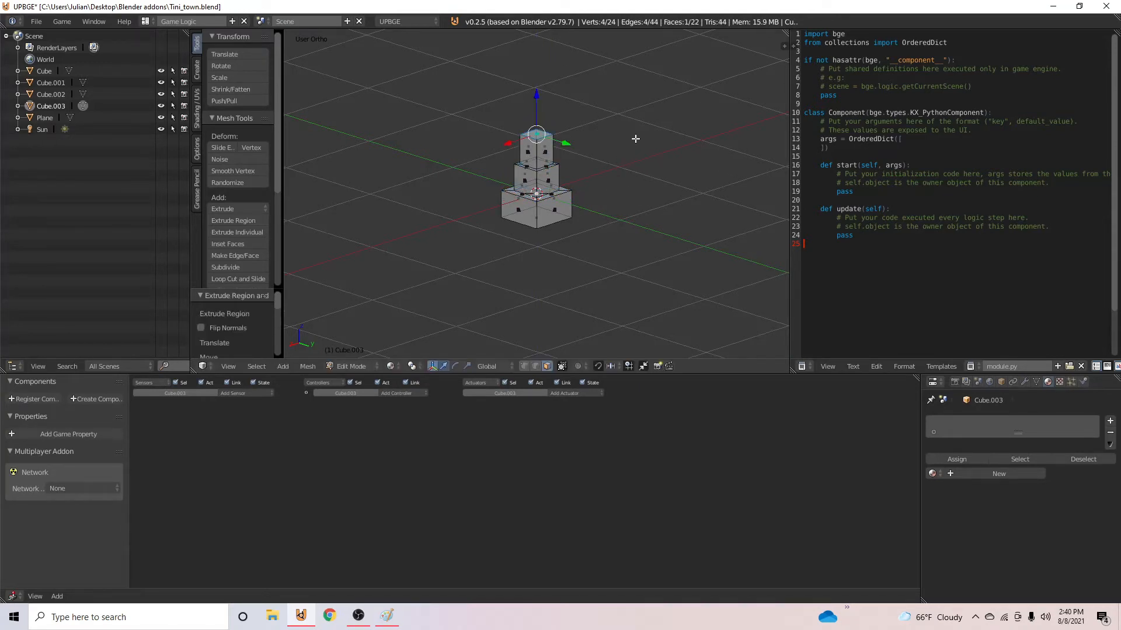
key("e")
left_click(632, 89)
middle_click_drag(633, 88, 542, 127)
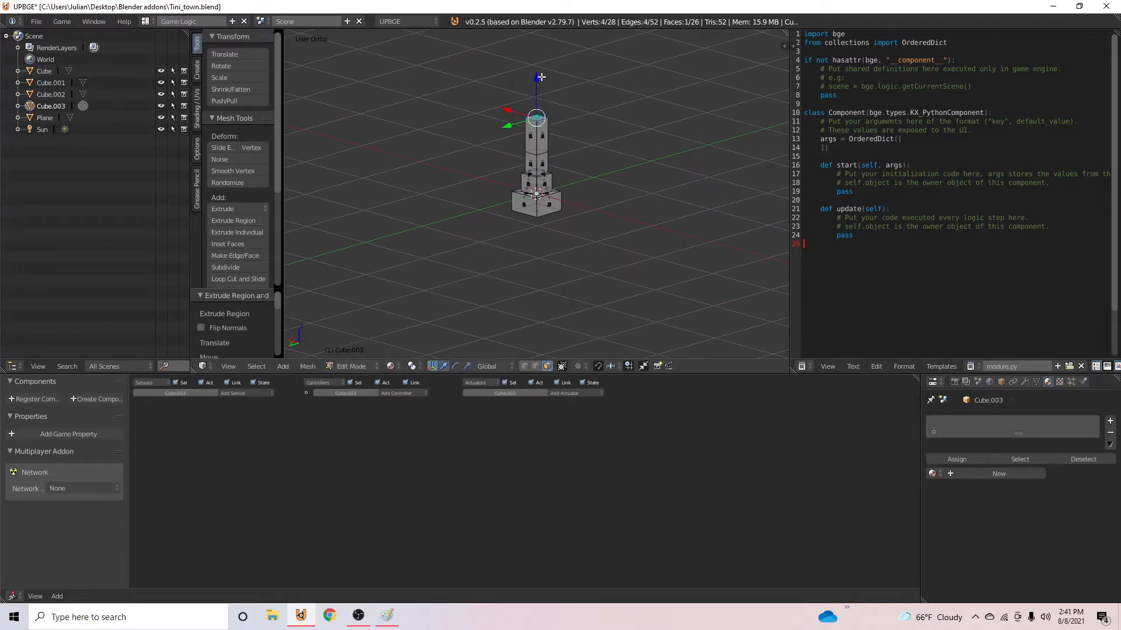
left_click_drag(541, 76, 540, 93)
- Snap the 3D cursor to the trunk's top face and add a cube there scaled to 0.3
key("shift+s")
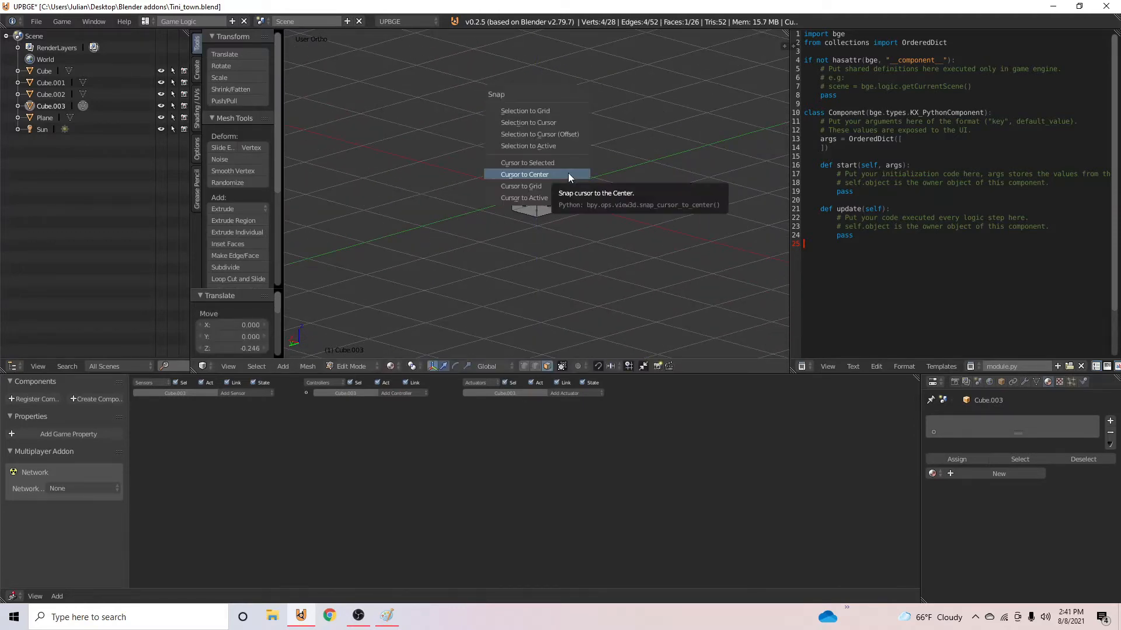
left_click(574, 164)
key("shift+a")
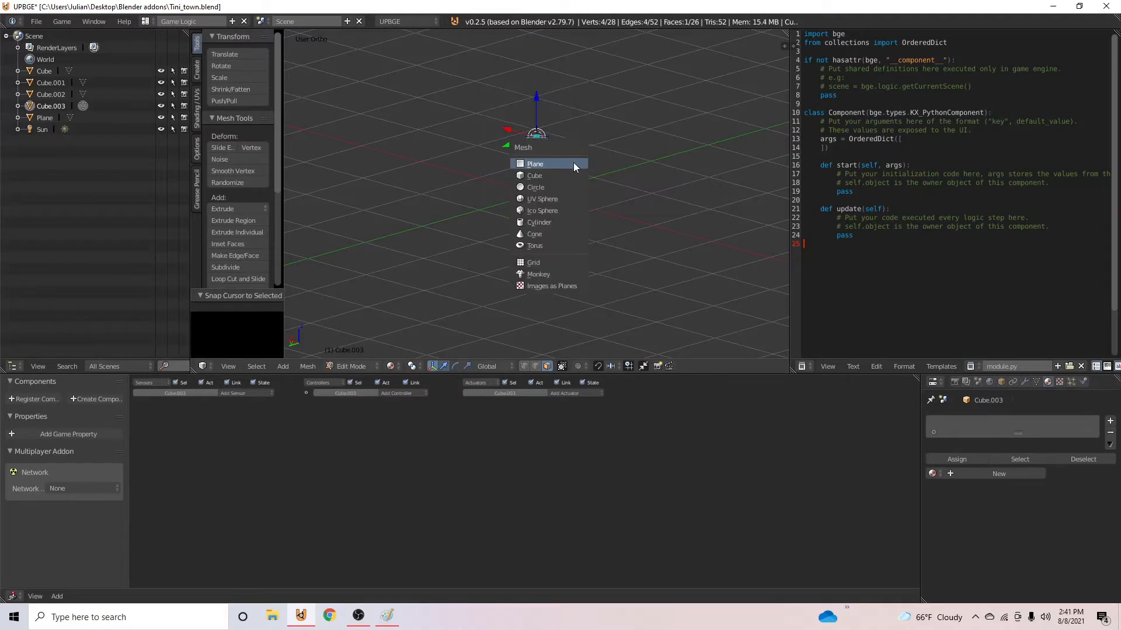
left_click(561, 177)
key("s")
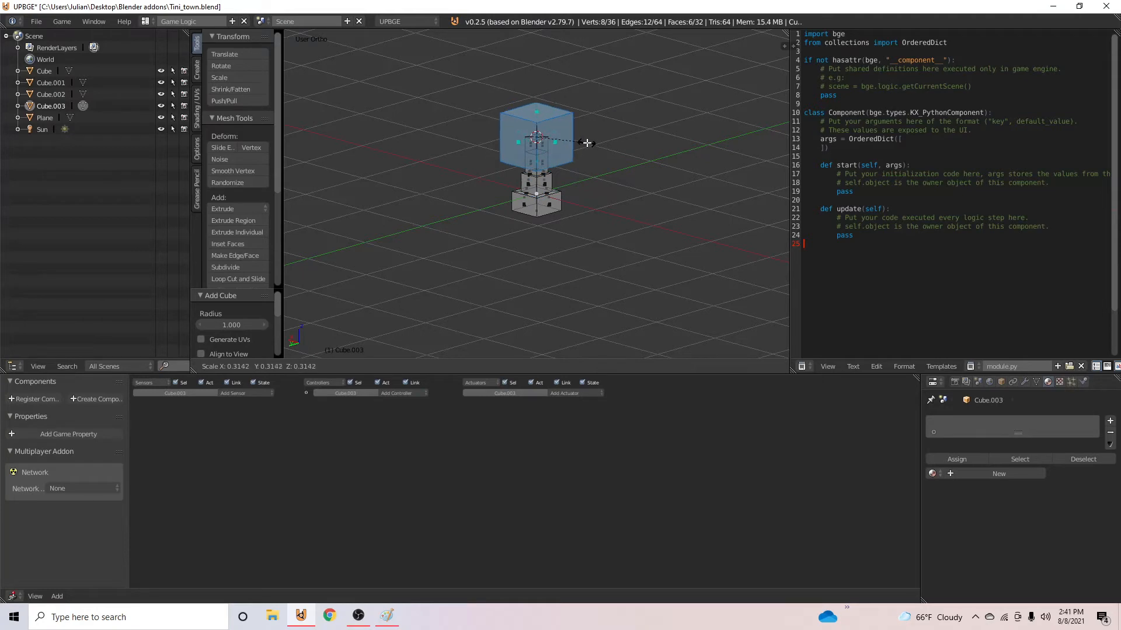
left_click(584, 143)
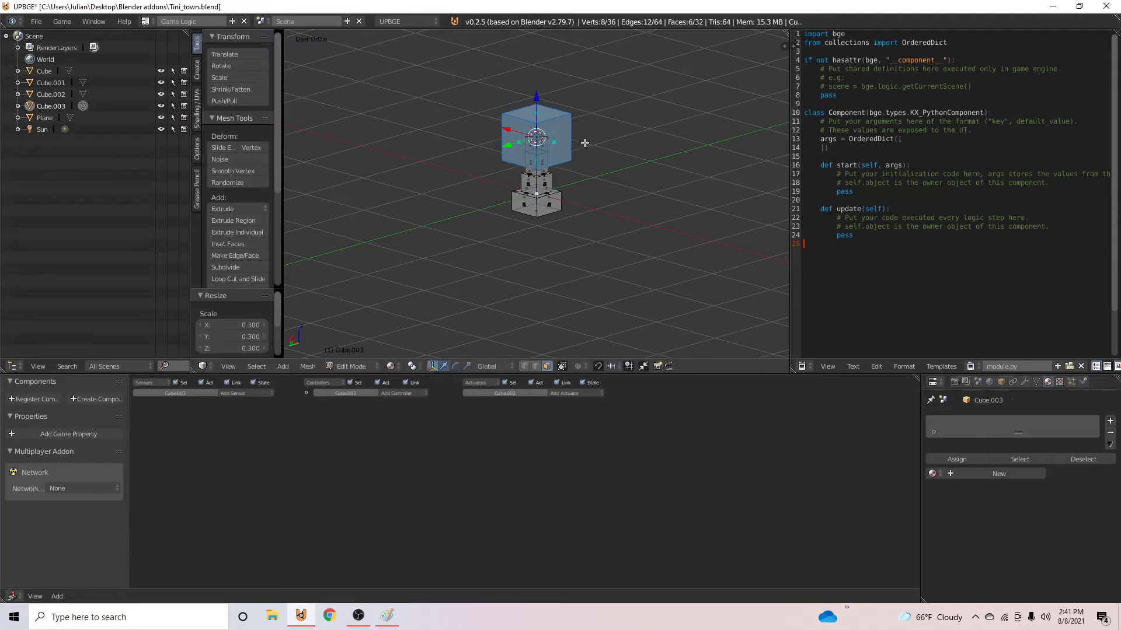
- Add two material slots to the tree and create a dark brown material in the first with 0.280 specular intensity
left_click(1111, 422)
left_click(1112, 424)
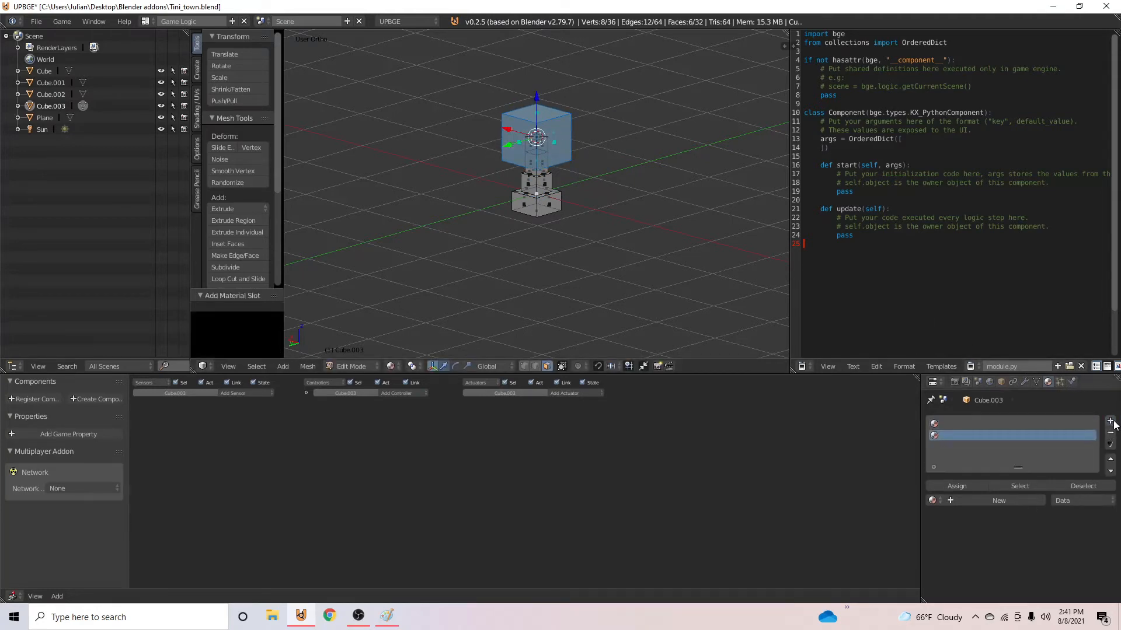
left_click(1017, 505)
scroll(993, 547, "down", 5)
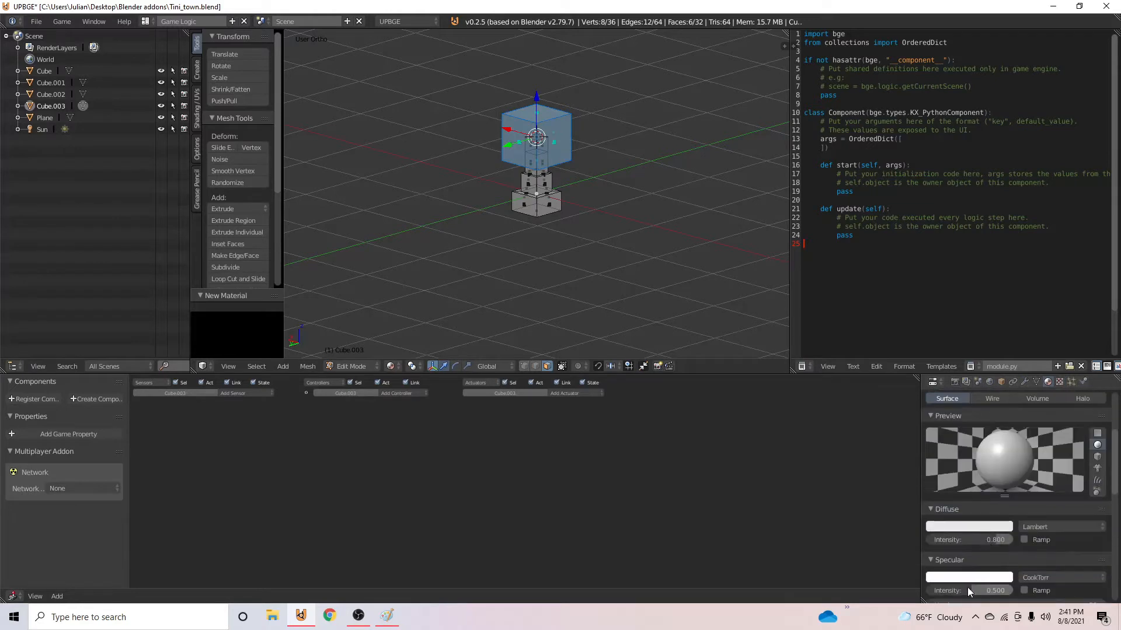
left_click_drag(963, 591, 954, 591)
left_click(989, 528)
left_click(965, 527)
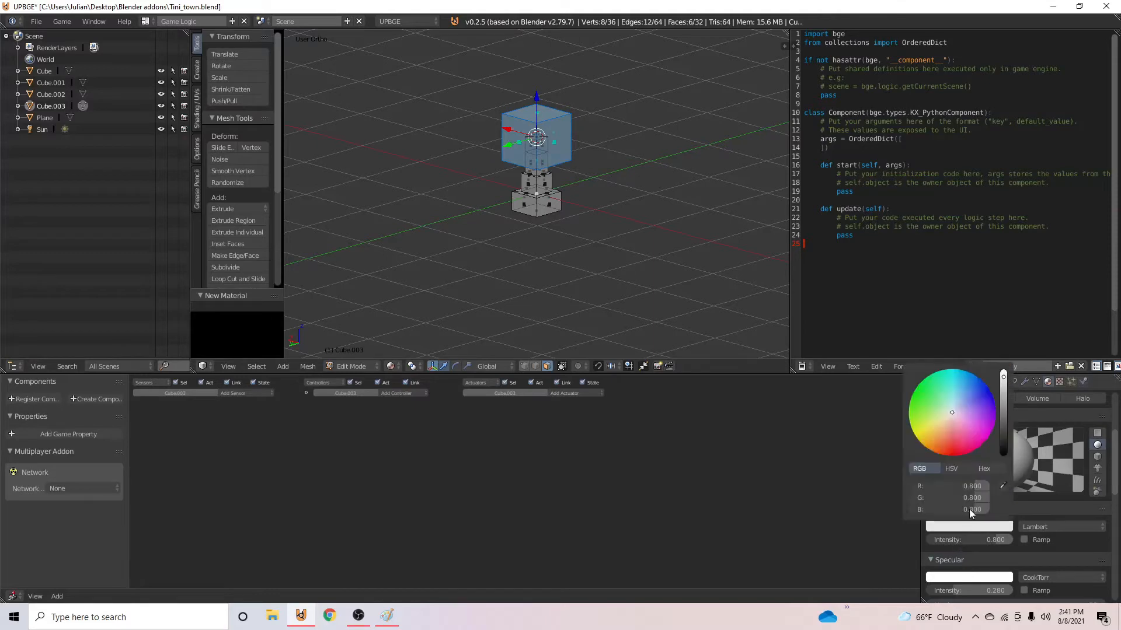
left_click(945, 430)
left_click_drag(1004, 397, 1003, 418)
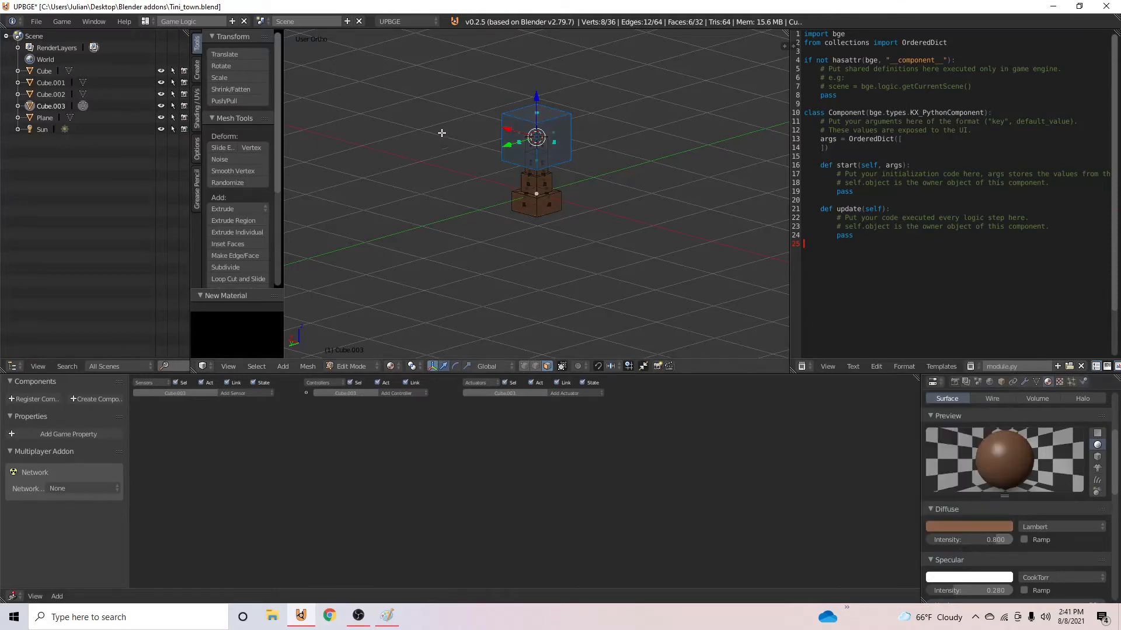
- Create a dark green material in the second slot with 0.316 specular intensity and assign it to the cube on top of the trunk
middle_click_drag(442, 133, 591, 139)
scroll(1012, 446, "up", 5)
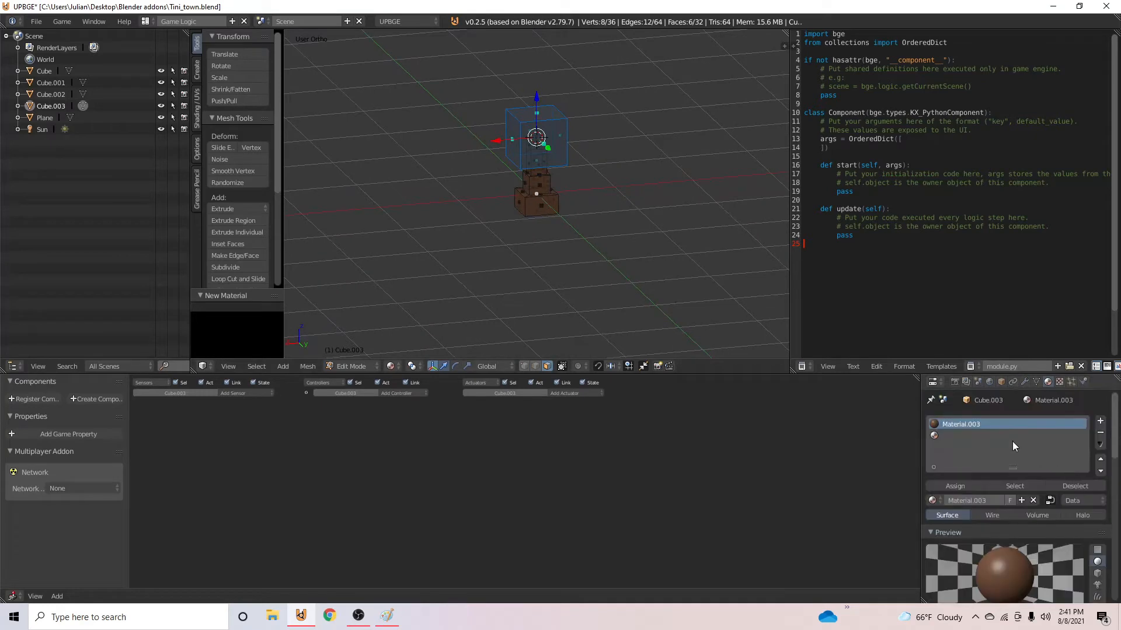
left_click(963, 439)
left_click(975, 501)
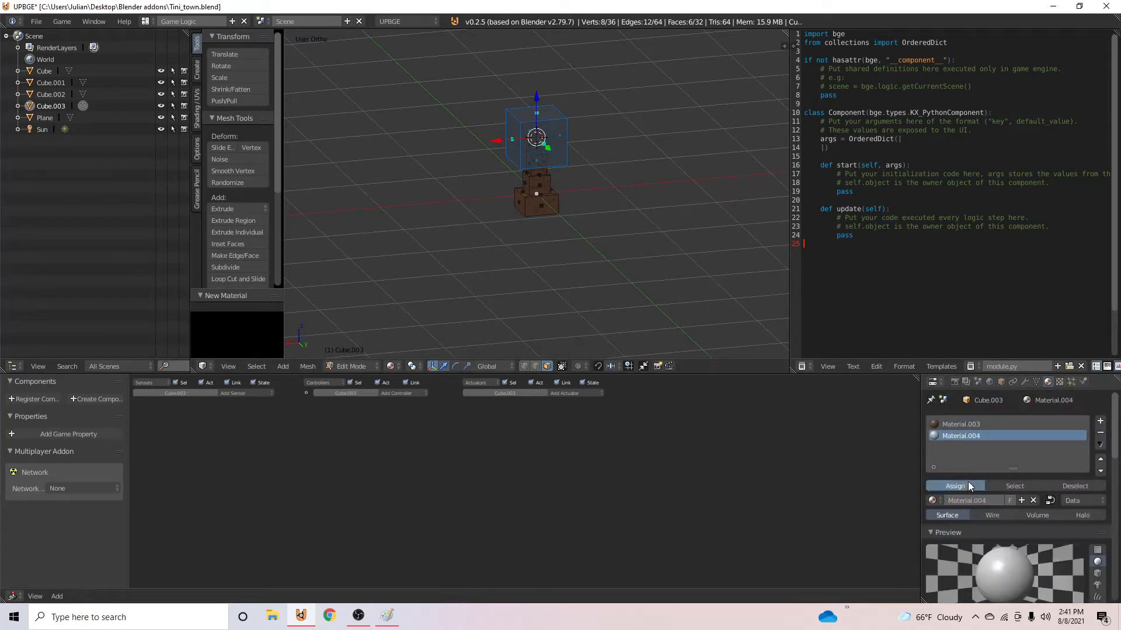
scroll(986, 493, "down", 6)
left_click(990, 506)
left_click(926, 382)
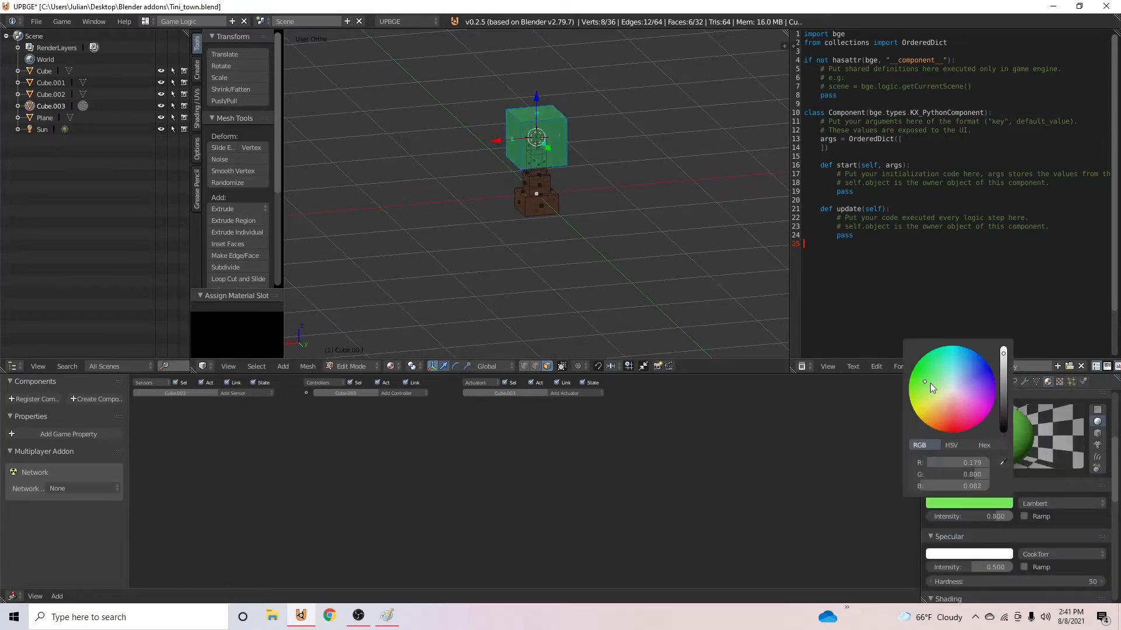
left_click(1002, 387)
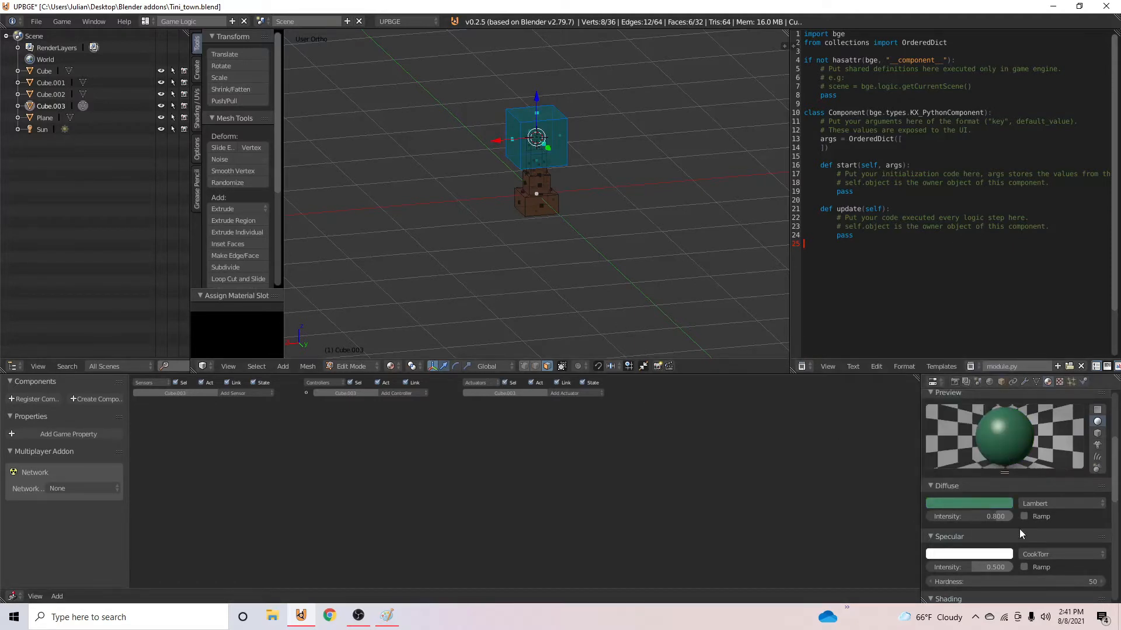
left_click_drag(986, 567, 967, 567)
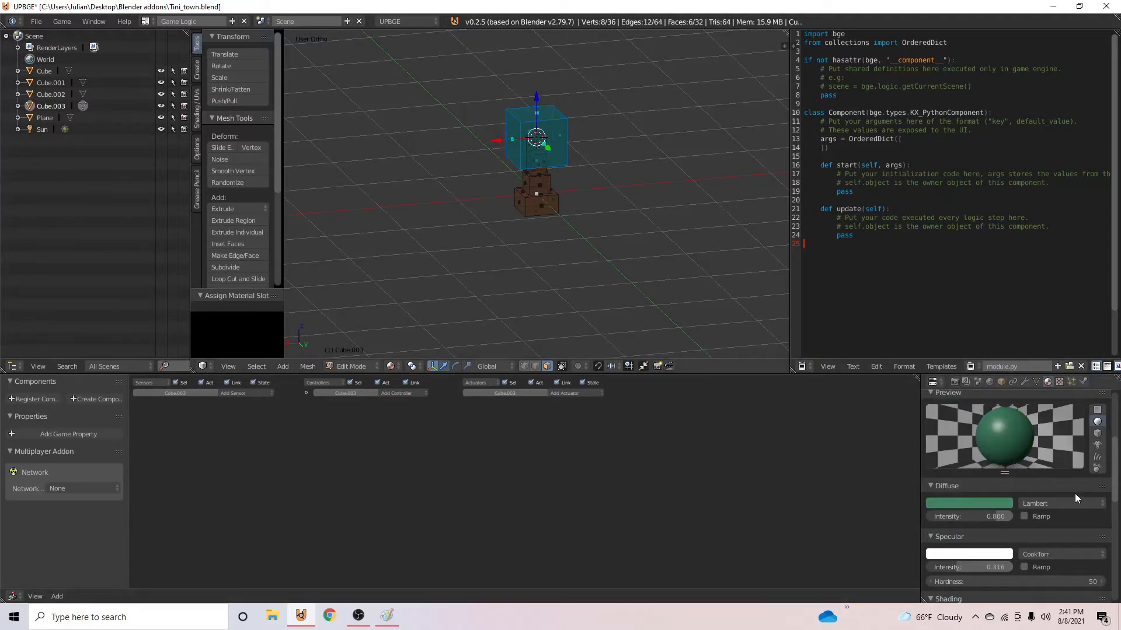
scroll(992, 514, "up", 4)
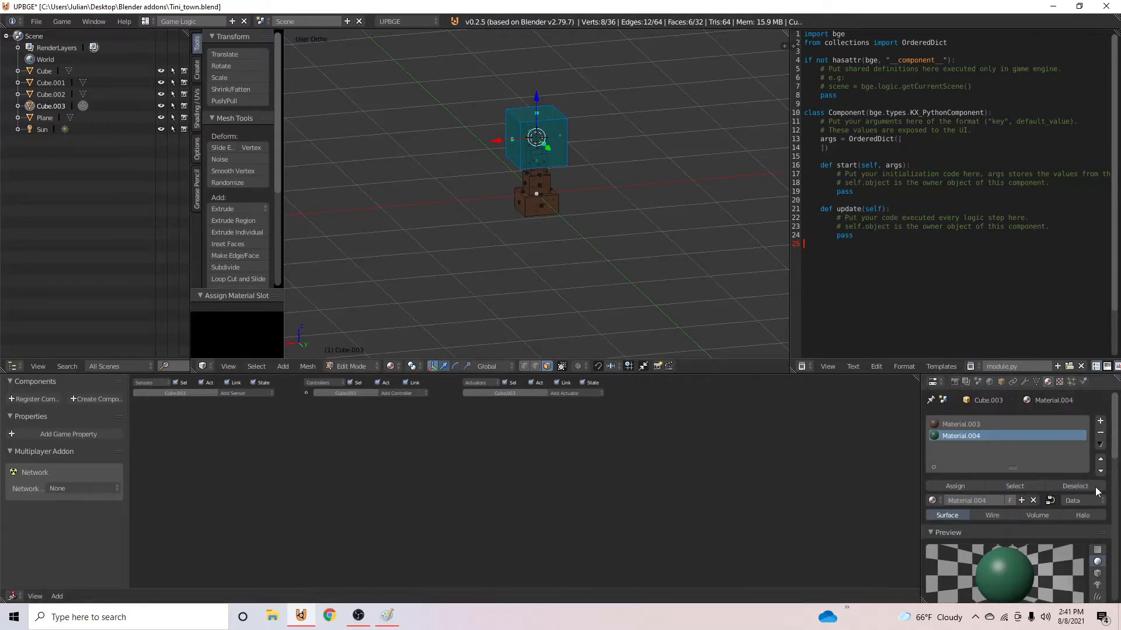
- Duplicate the green foliage cube 0.408 upward along Z, scale the copy to 0.665 and lower it into the main foliage block
key("Tab")
middle_click_drag(548, 182, 579, 200)
key("Tab")
key("shift+d")
right_click(573, 154)
left_click_drag(537, 92, 537, 56)
key("s")
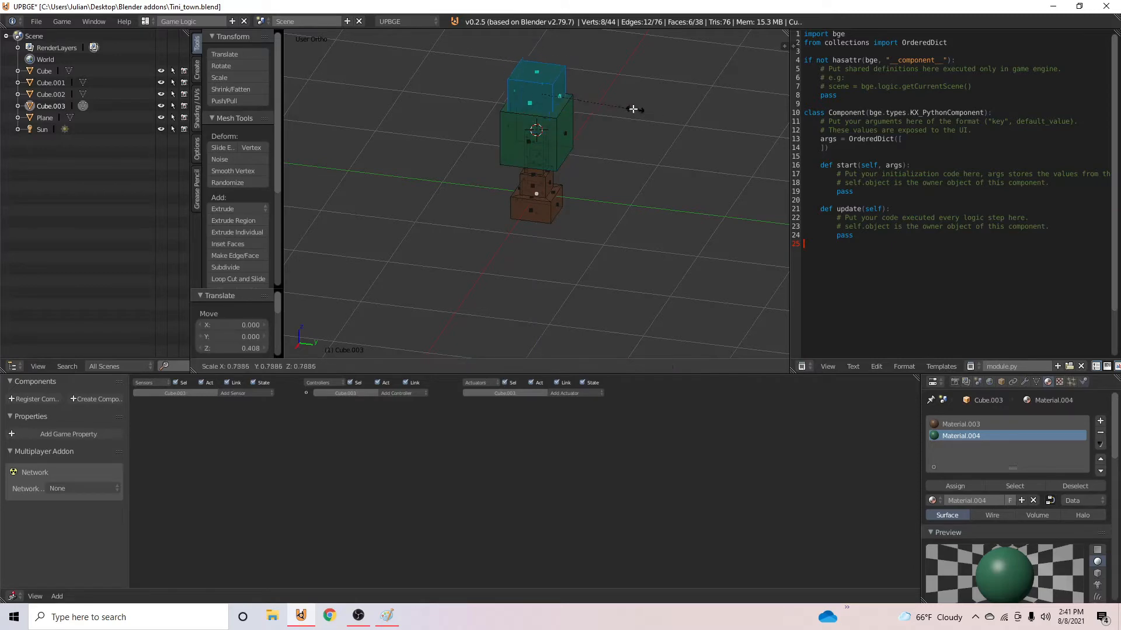
left_click(607, 104)
middle_click_drag(591, 141, 216, 103)
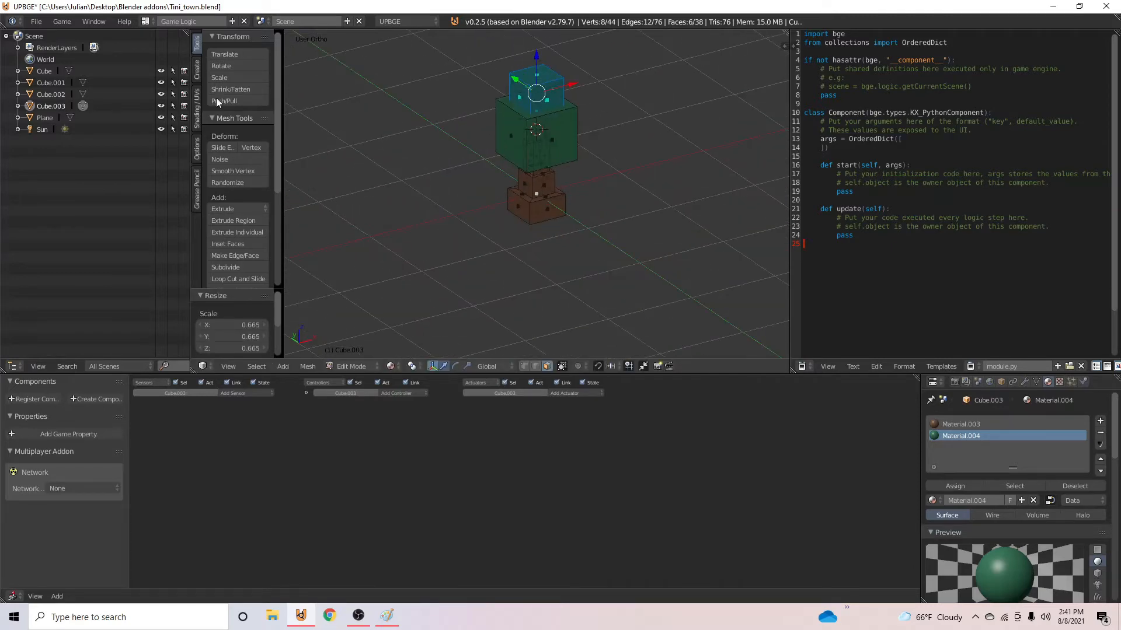
left_click_drag(534, 55, 518, 110)
- Duplicate the foliage block onto the four sides of the crown and leave Edit Mode
middle_click_drag(558, 126, 452, 121)
key("shift+d")
right_click(557, 134)
left_click_drag(551, 134, 604, 146)
right_click(578, 145)
key("ctrl+z")
middle_click_drag(604, 148, 497, 164)
key("Tab")
- Rename the finished tree object as Pine_tree
middle_click_drag(671, 157, 467, 292)
left_click(1001, 382)
left_click(977, 418)
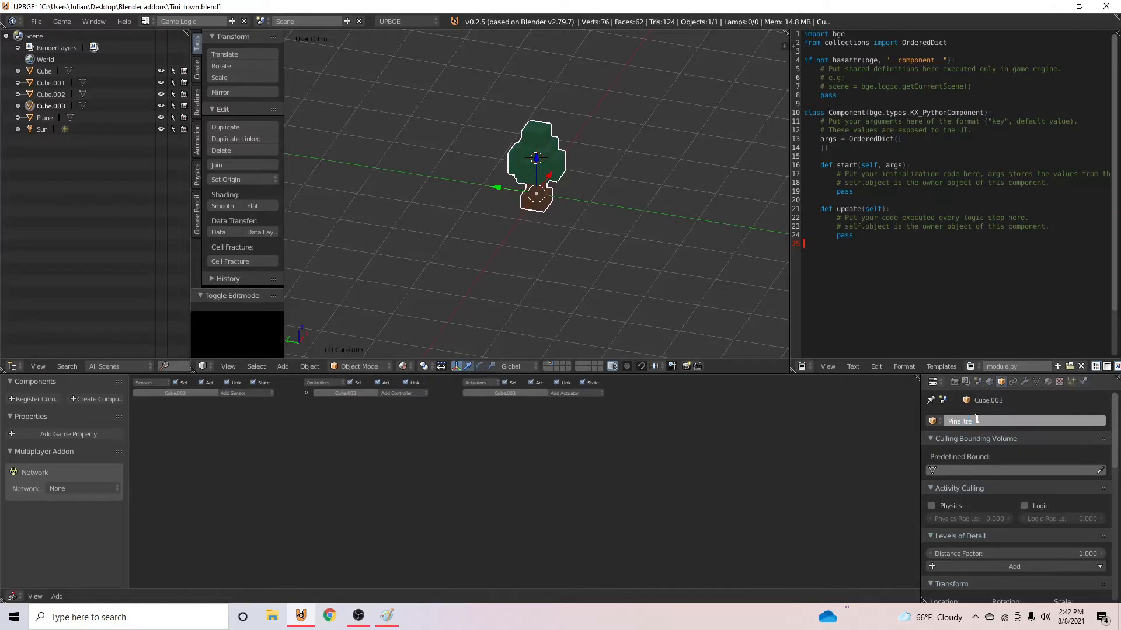
key("Return")
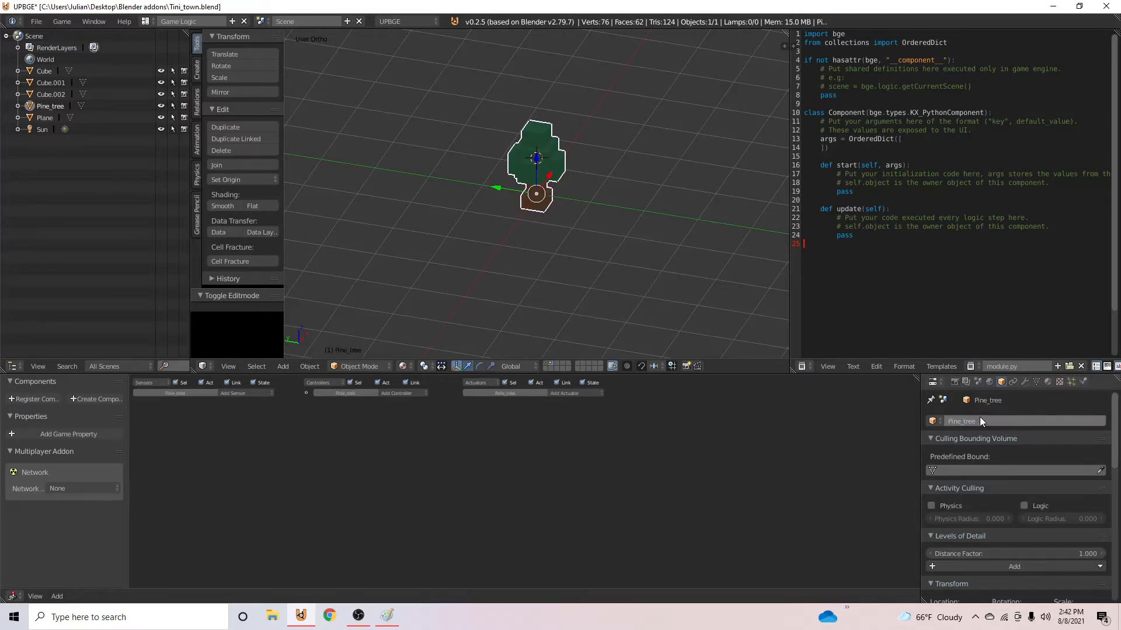
- Move the pine tree to layer 1 and display the map on that layer
middle_click_drag(596, 243, 669, 187)
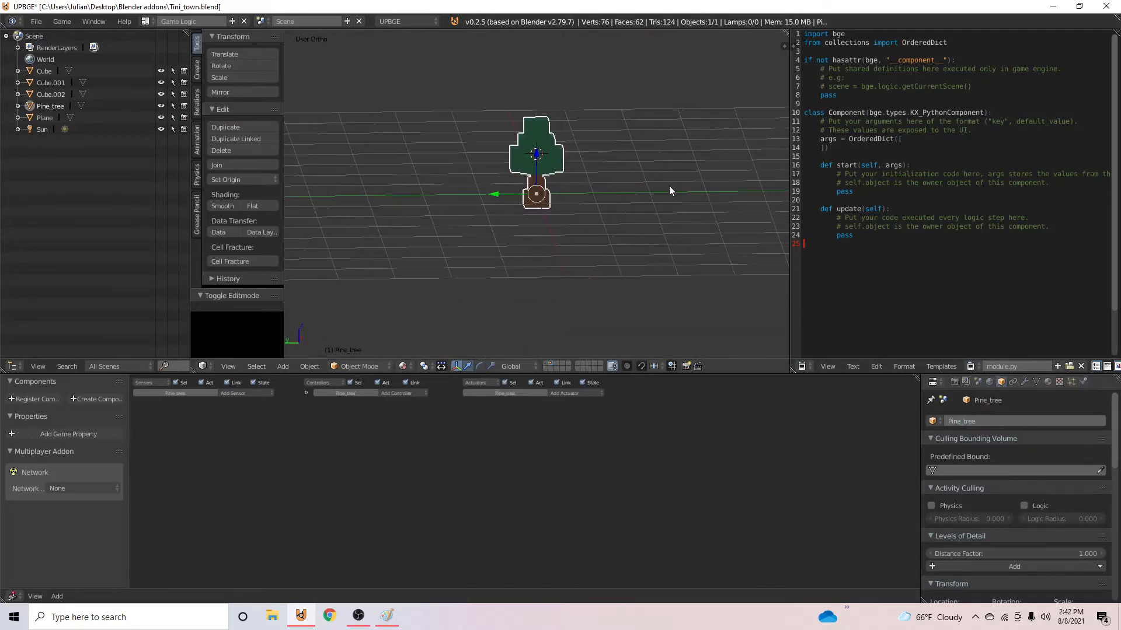
key("m")
left_click(719, 186)
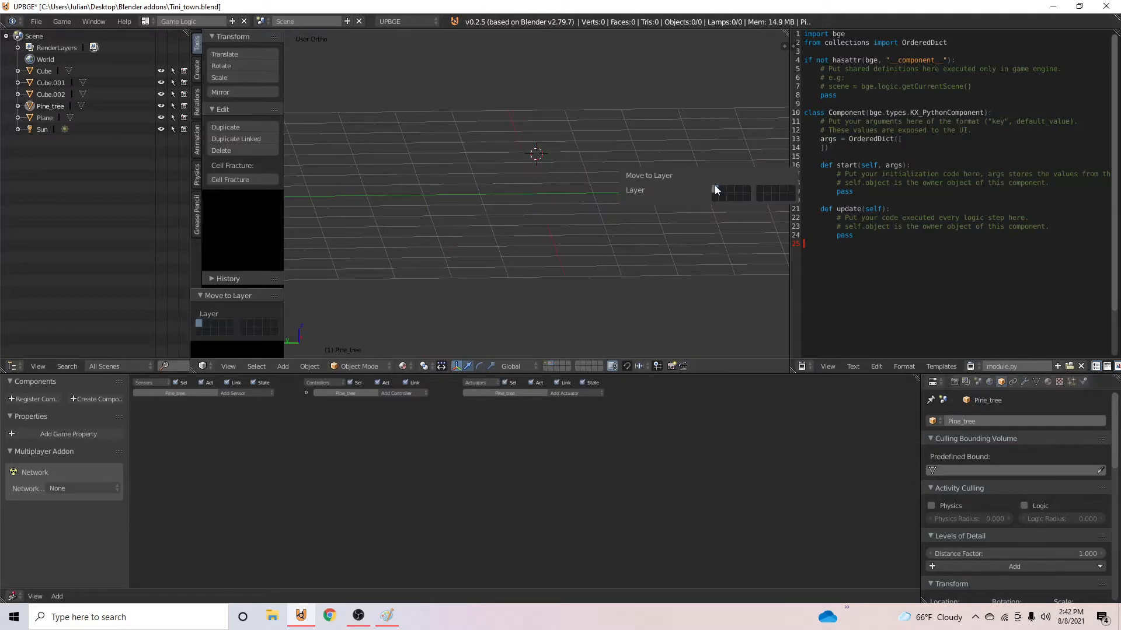
left_click(547, 364)
- Move the pine tree from the map to layer 11 and display only that layer
key("m")
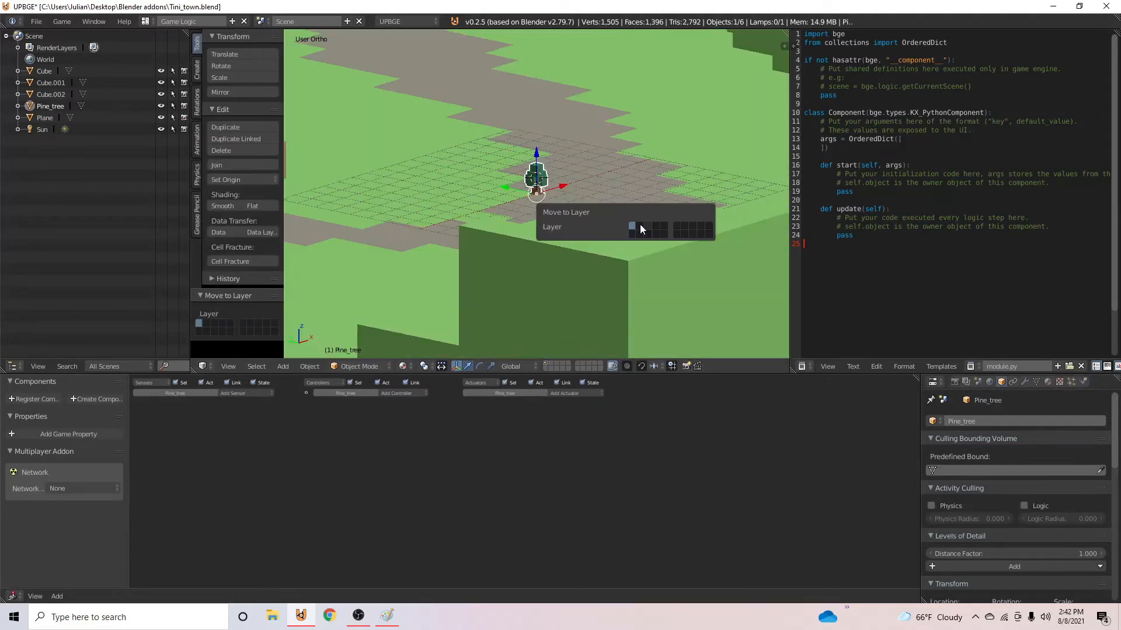
left_click(632, 235)
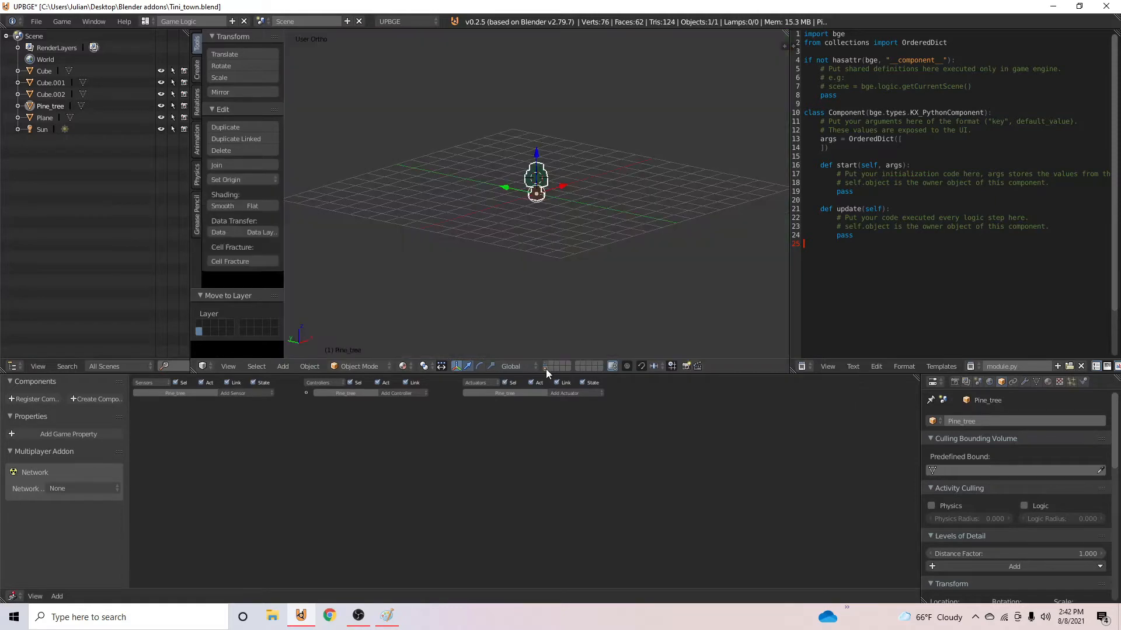
left_click(545, 369)
- Duplicate the pine tree, move the copy to layer 1 and display the map layer
key("shift+d")
left_click(555, 213)
key("m")
left_click(661, 233)
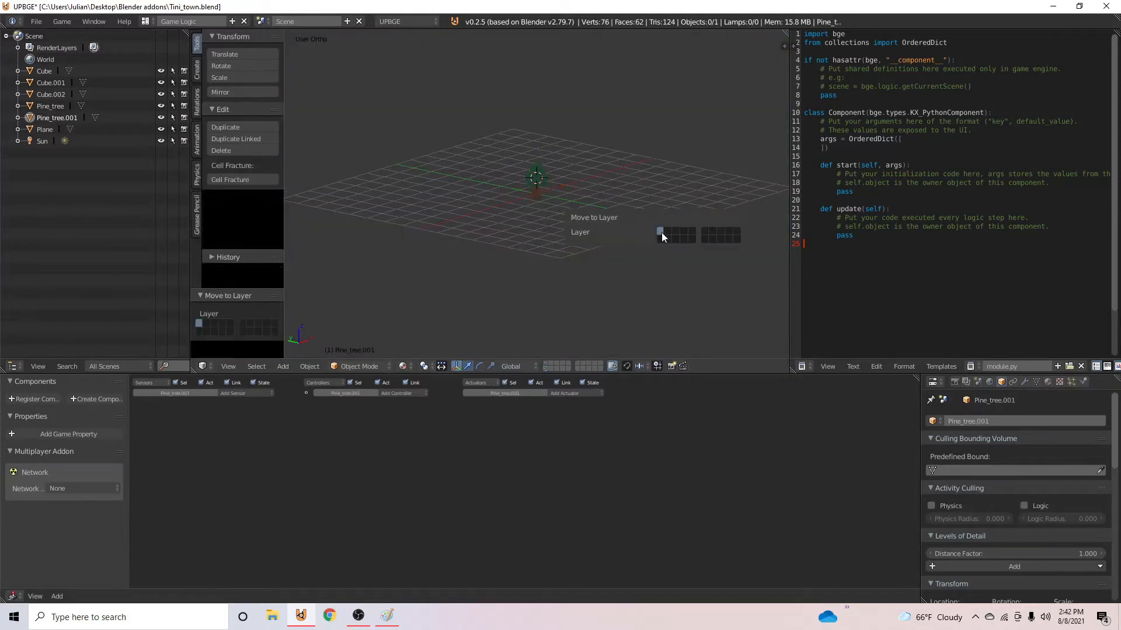
left_click(547, 363)
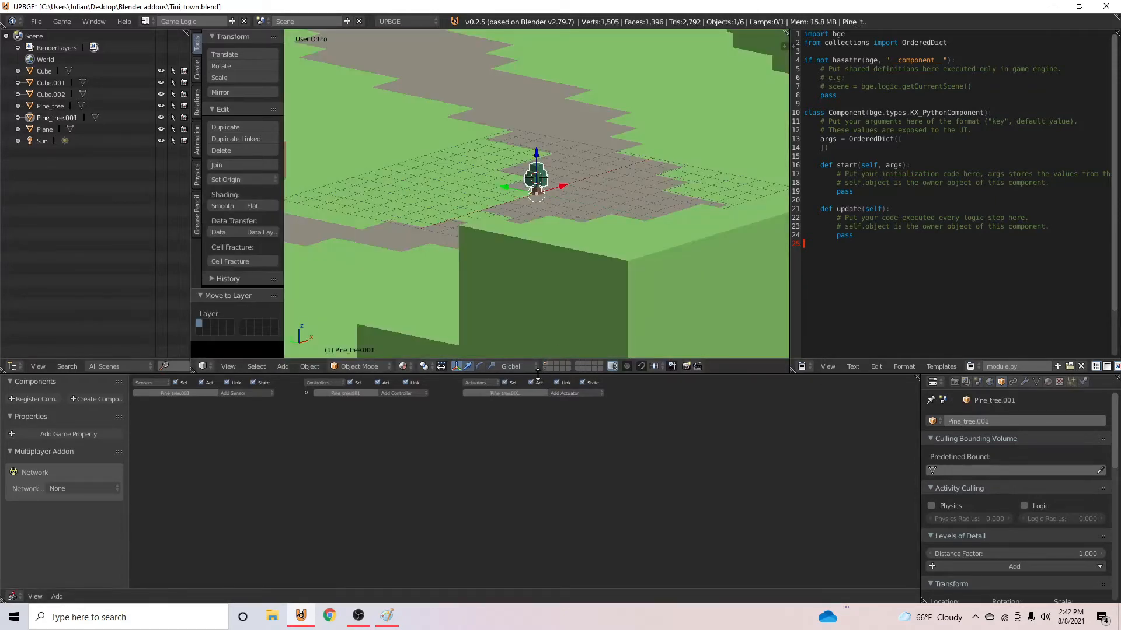
- Move the tree copy 29.058 along Y to the map's edge and scale it up about 4.4 times
middle_click_drag(558, 168, 511, 205)
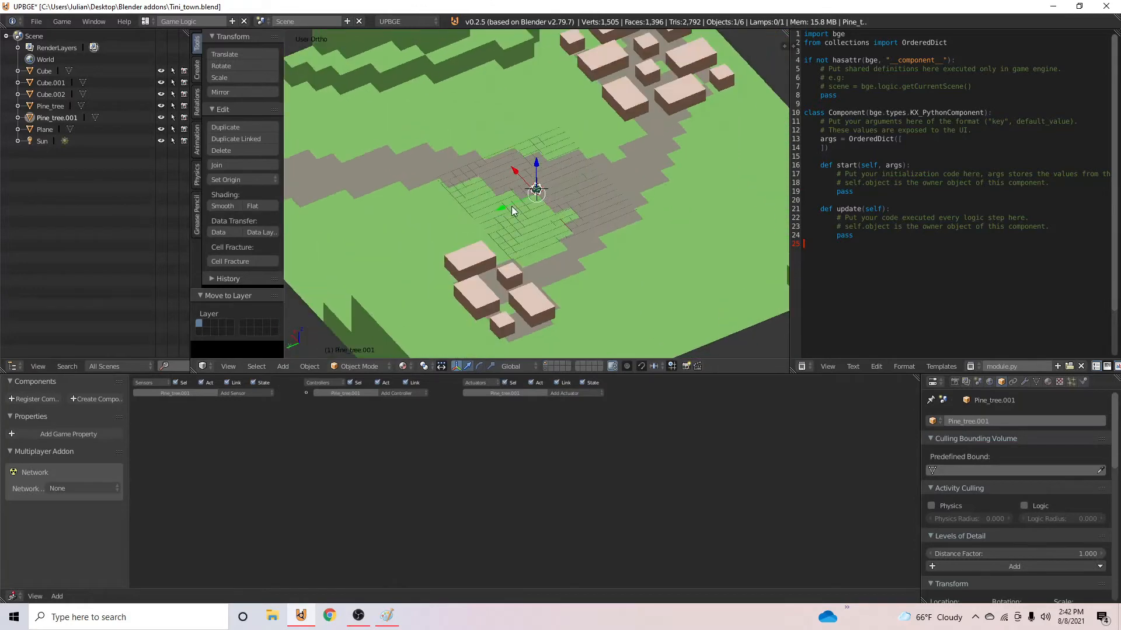
key("g")
left_click_drag(311, 250, 766, 257)
scroll(526, 212, "down", 2)
middle_click_drag(527, 213, 647, 233)
key("s")
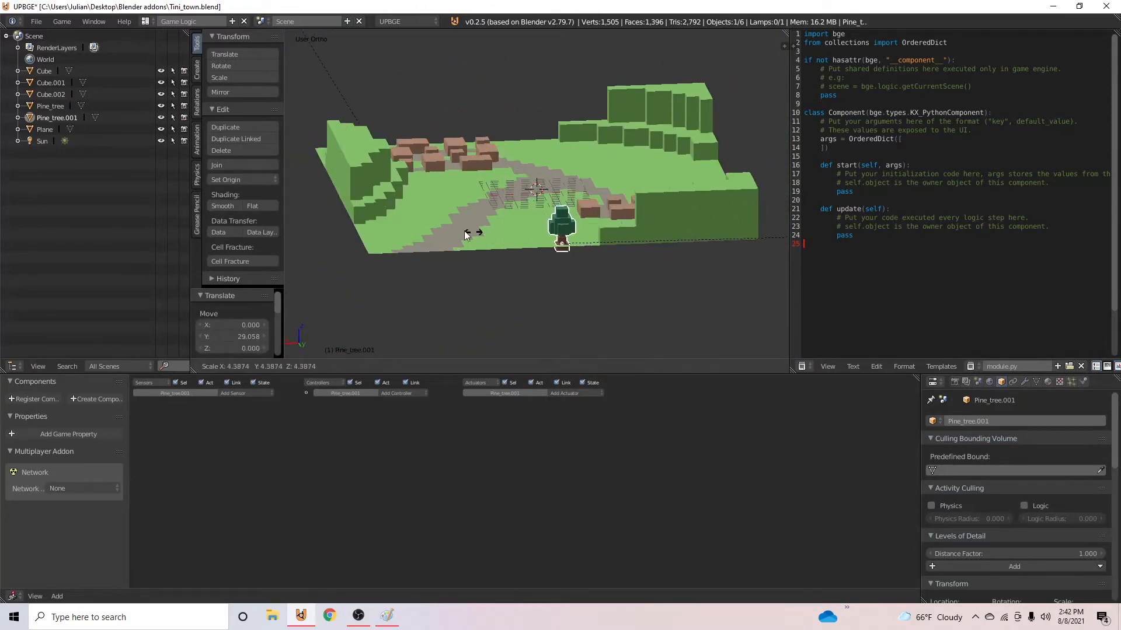
left_click(576, 203)
key("ctrl+z")
key("ctrl+z")
key("ctrl+z")
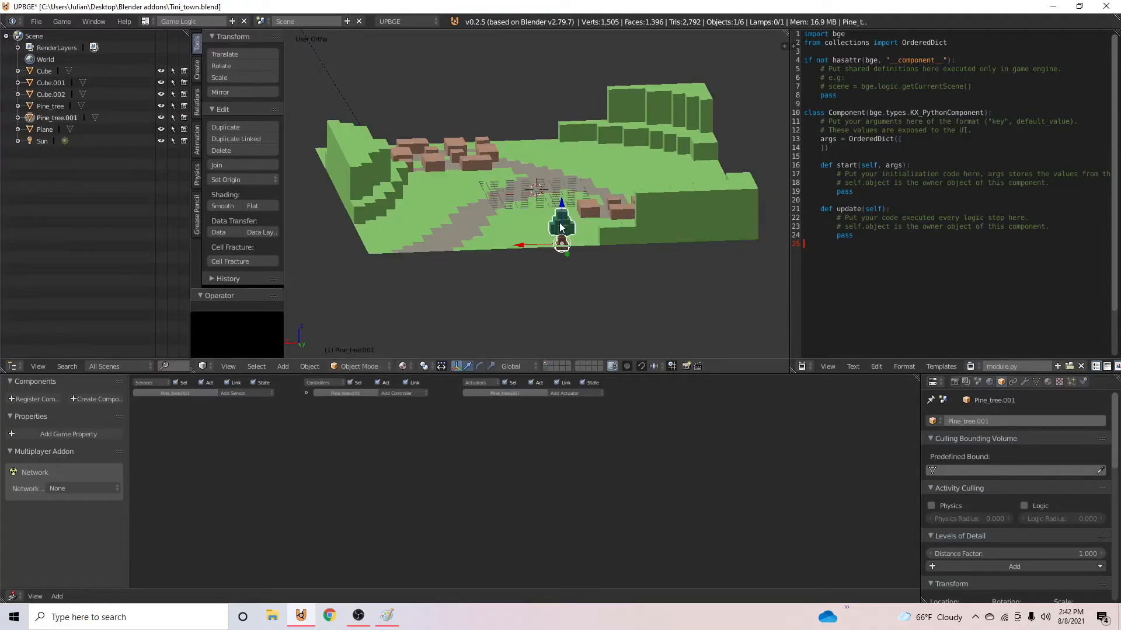
- Raise the enlarged tree 0.859 along Z and shift it 3.270 along X
left_click_drag(562, 201, 567, 199)
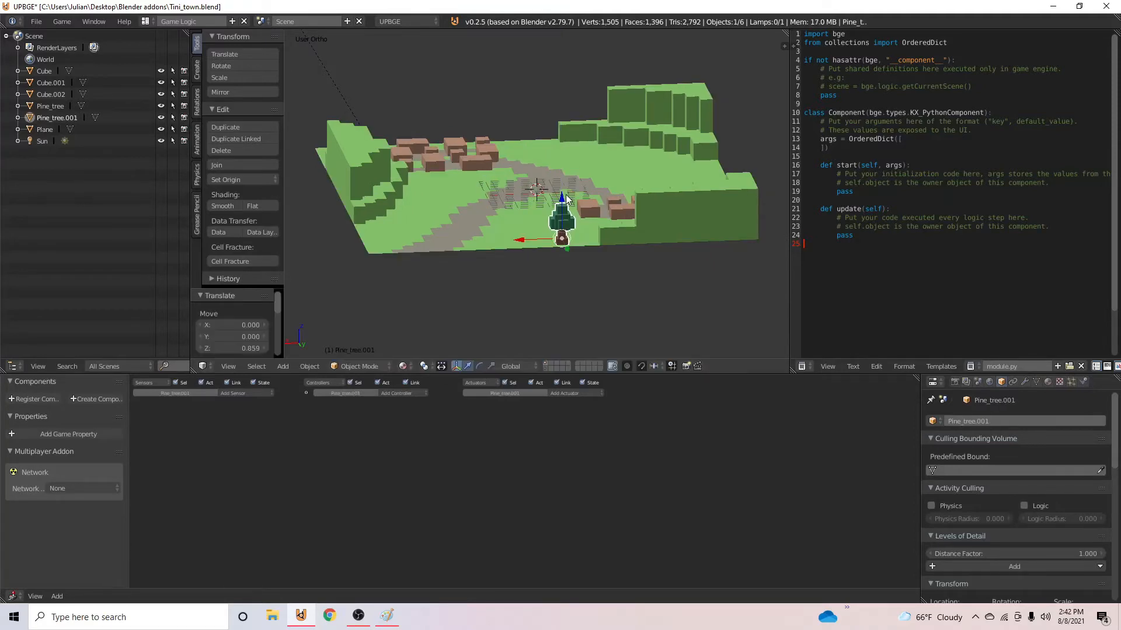
middle_click_drag(567, 199, 638, 177)
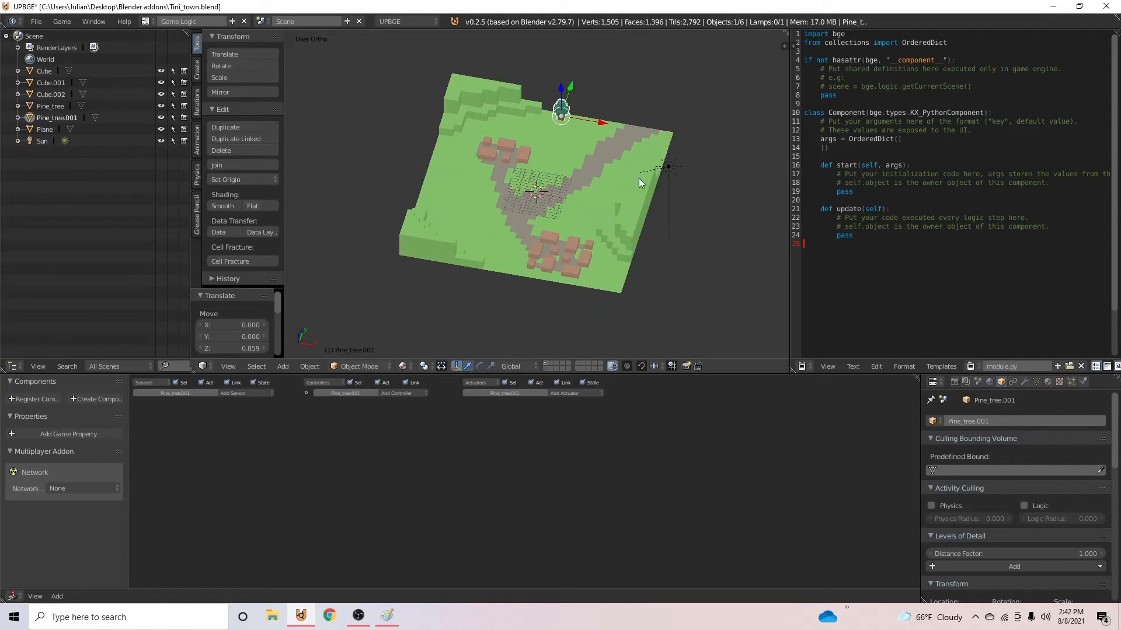
left_click_drag(603, 126, 614, 126)
- In top view, duplicate the tree and move the copy 4.908 along X to stand beside it
key("KP_7")
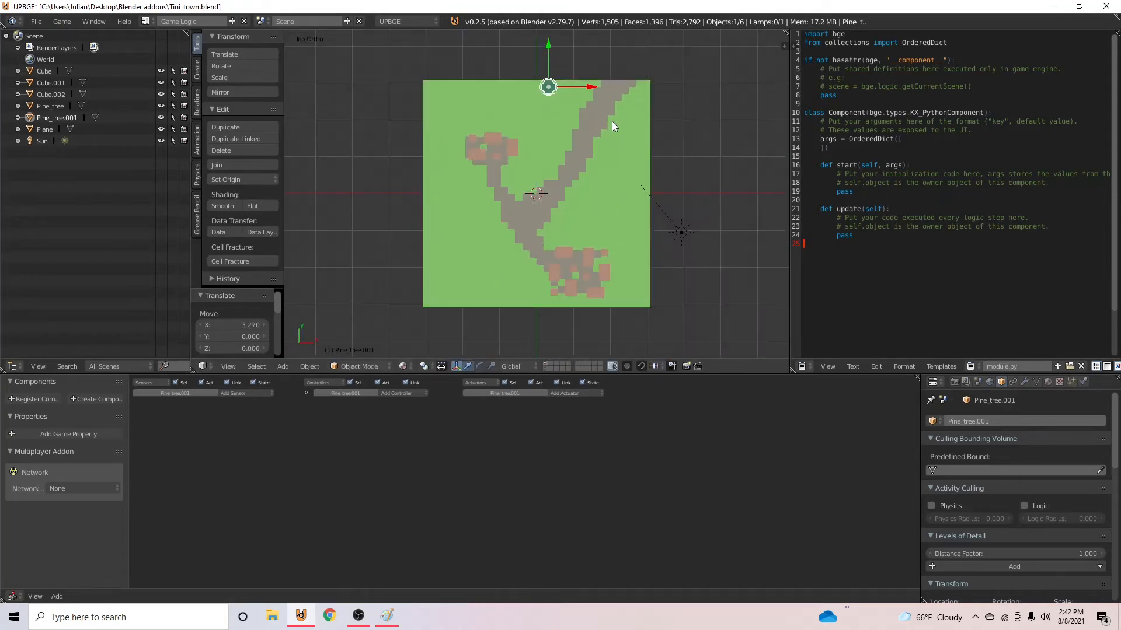
scroll(563, 116, "up", 8, "shift")
scroll(637, 225, "up", 5)
middle_click_drag(637, 225, 529, 111, "shift")
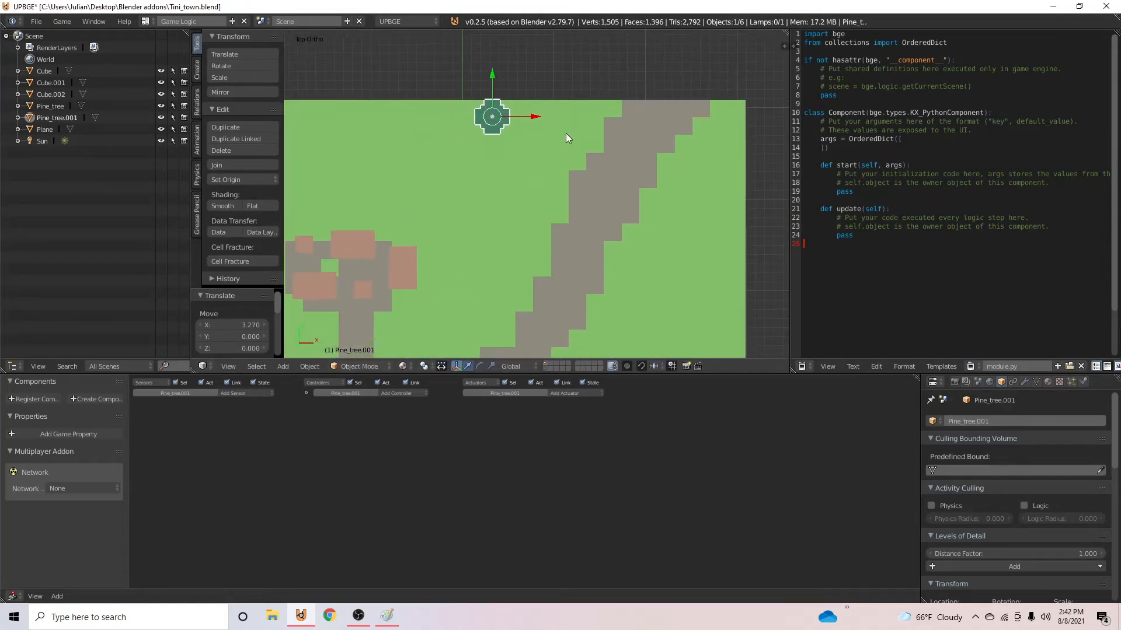
key("shift+d")
right_click(537, 130)
left_click_drag(533, 117, 579, 116)
left_click(578, 116)
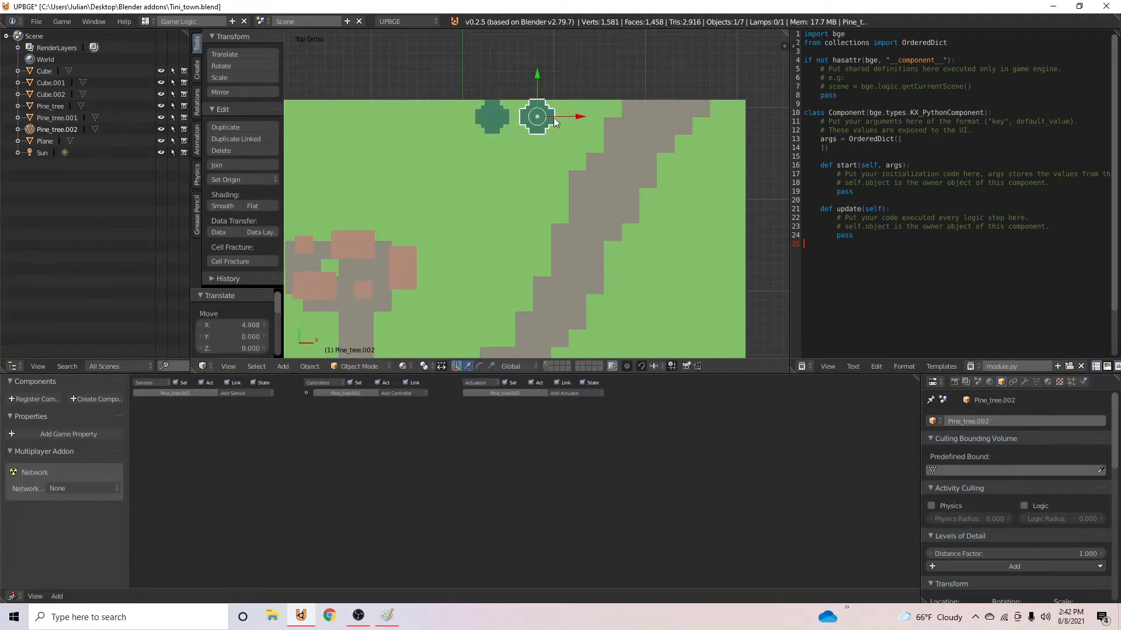
- Rotate the new tree by -45.6° and the original beside it by about 55° around Z
key("r")
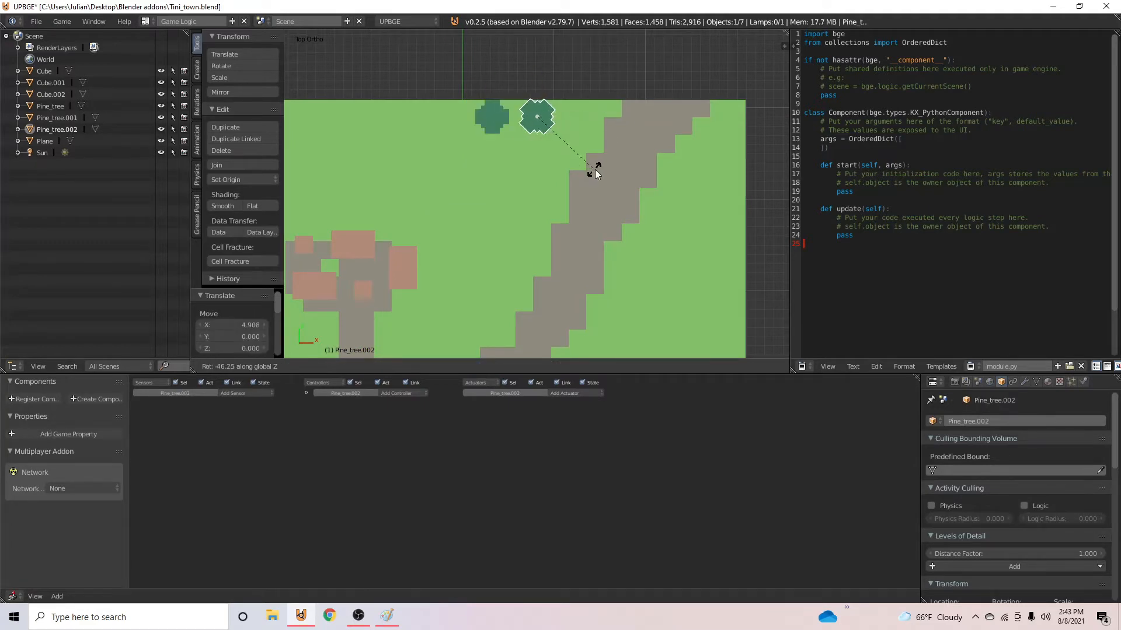
left_click(594, 169)
right_click(492, 117)
key("r")
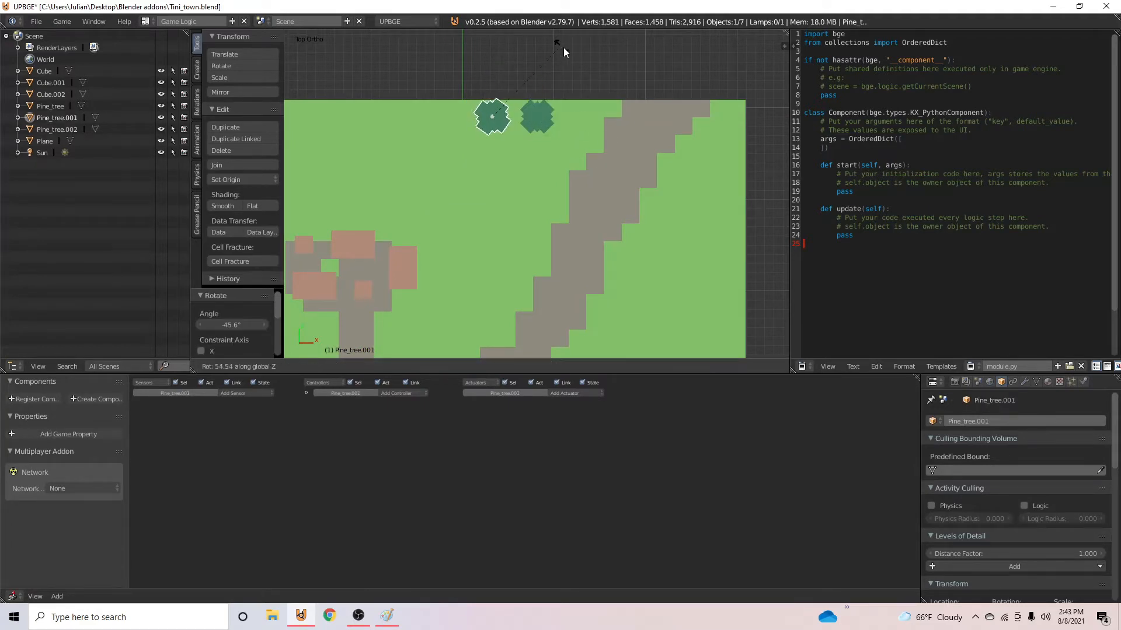
left_click(563, 48)
- Duplicate the tree pair into two more staggered rows and add one extra copy at the middle row's village-side end
right_click(548, 128, "shift")
key("shift+d")
left_click(569, 161)
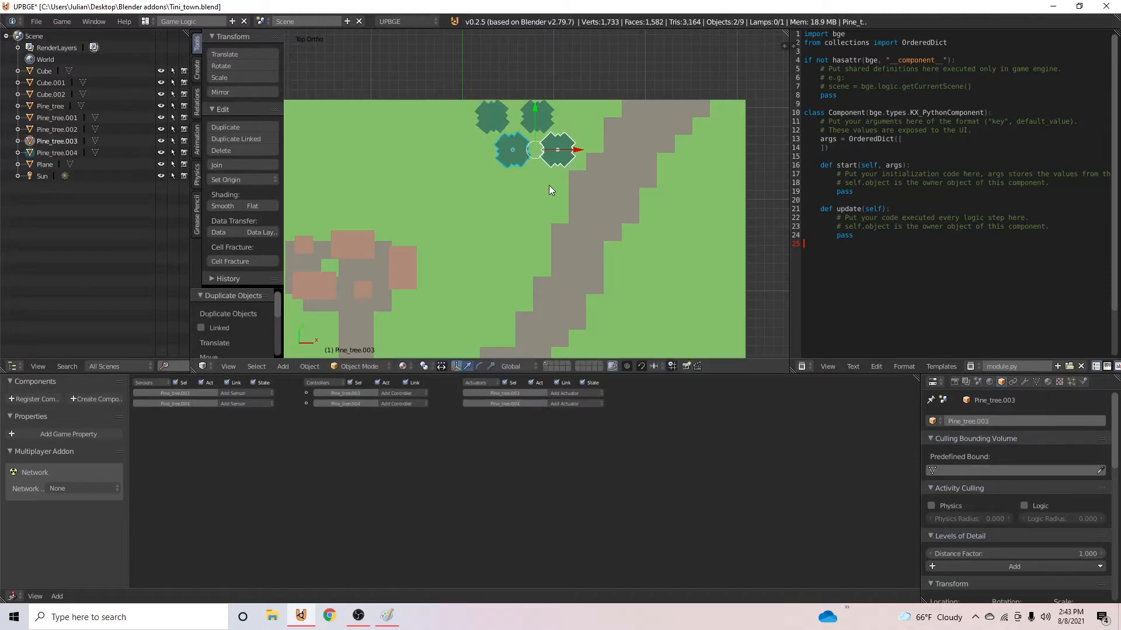
key("shift+d")
left_click(527, 224)
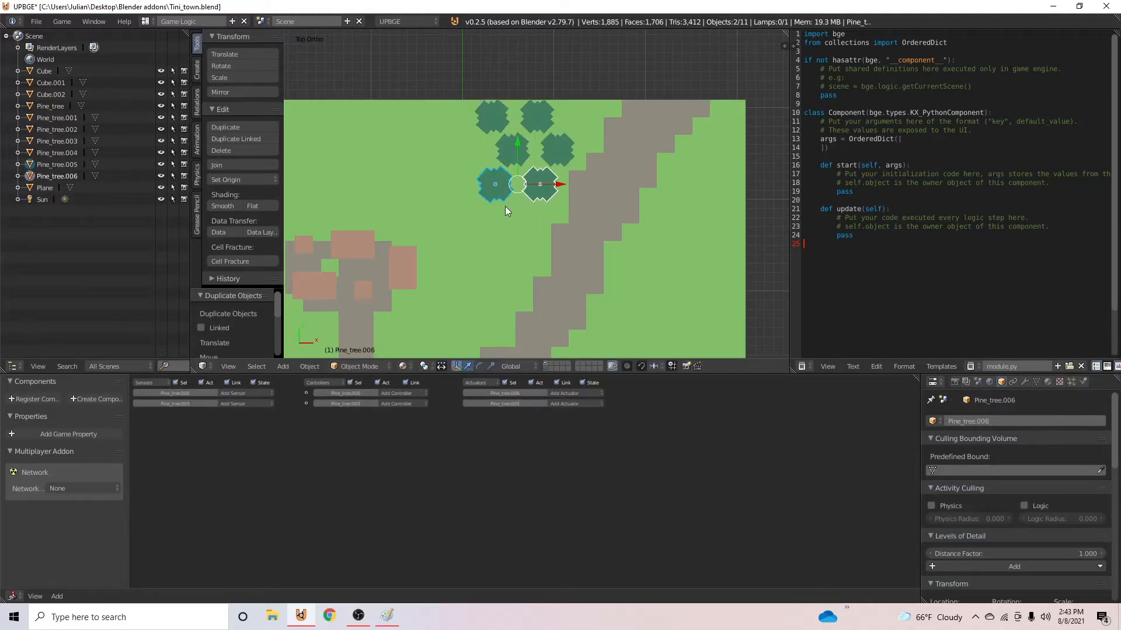
right_click(543, 154)
key("shift+d")
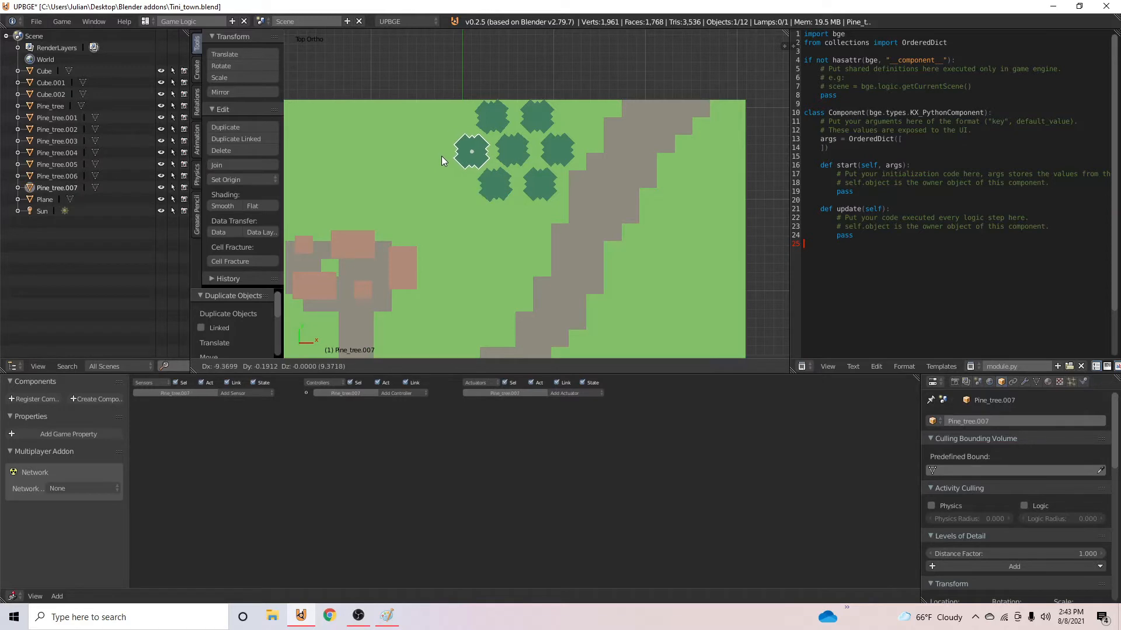
left_click(440, 156)
- Rotate the middle row's tree nearest the path by -65.6° around Z
right_click(527, 184, "shift")
right_click(530, 184, "shift")
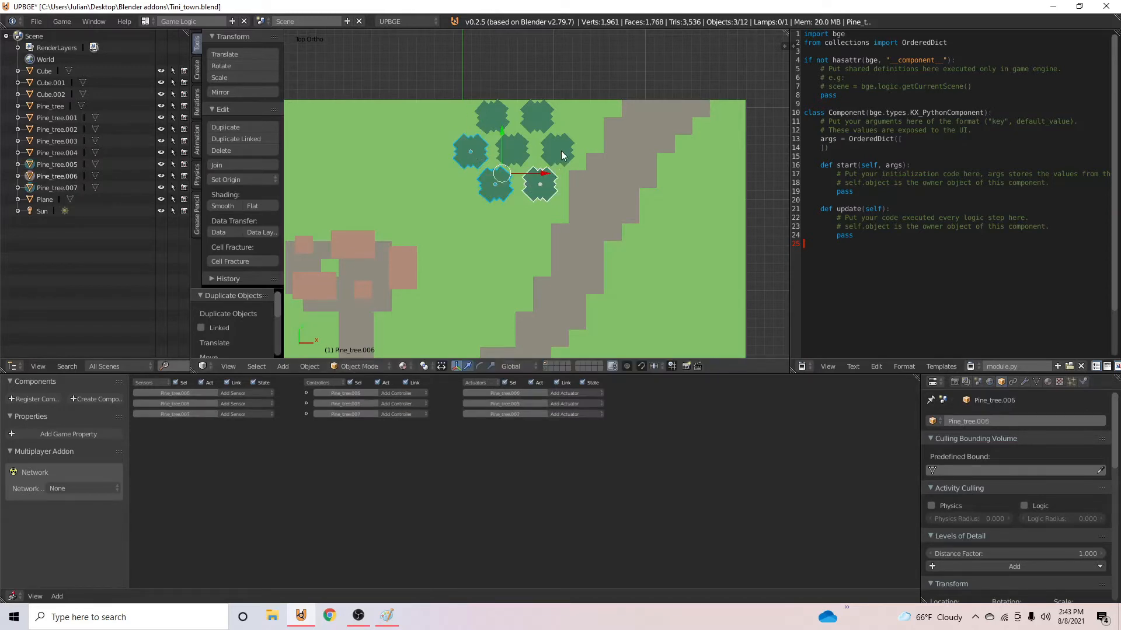
right_click(500, 188)
key("r")
left_click(522, 189)
- Select all seven pine trees between the village and the path and join them into one cluster object
right_click(485, 184, "shift")
right_click(508, 151, "shift")
right_click(463, 154, "shift")
right_click(527, 115, "shift")
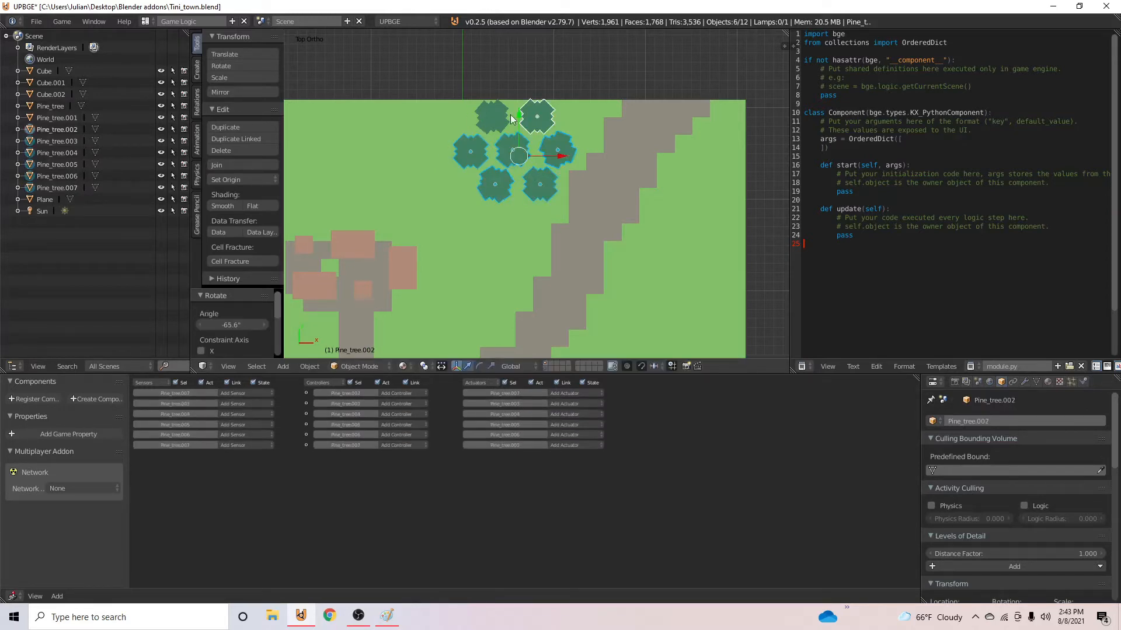
right_click(489, 113, "shift")
right_click(500, 154, "shift")
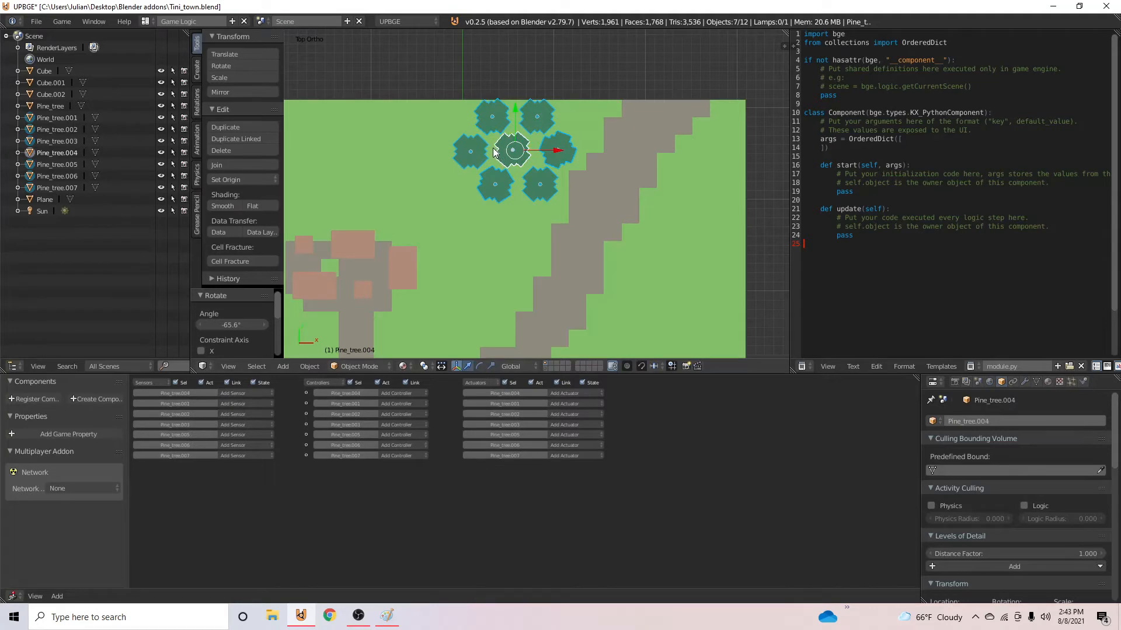
key("ctrl+j")
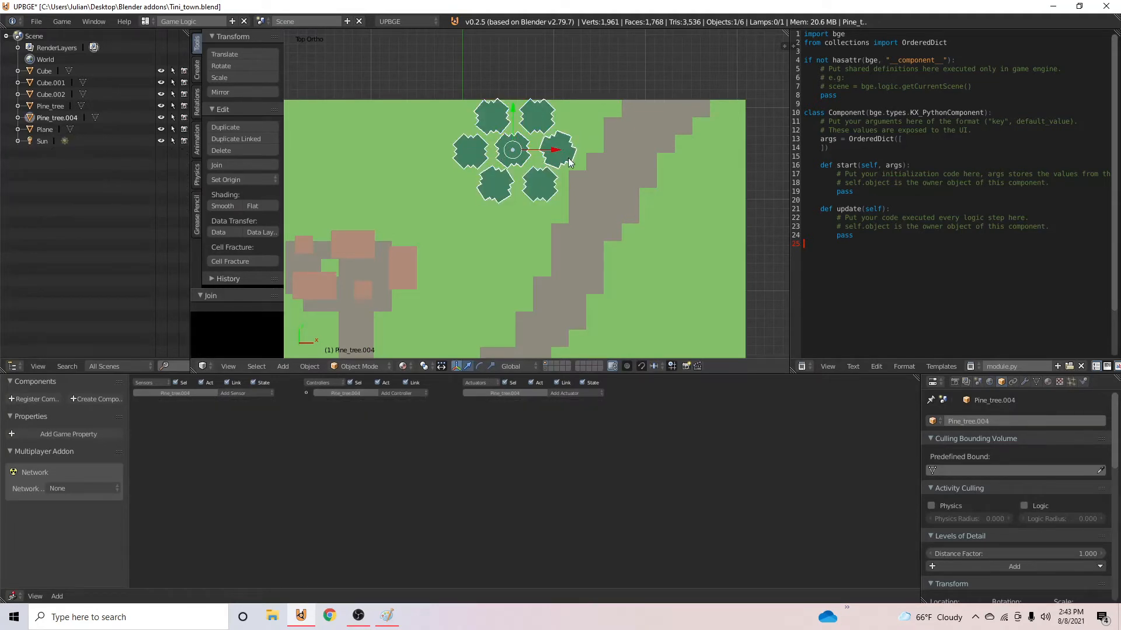
- Duplicate the tree cluster, move the copy 20.015 along X to the far side of the path, and shift it along Y
key("shift+d")
key("x")
left_click(700, 113)
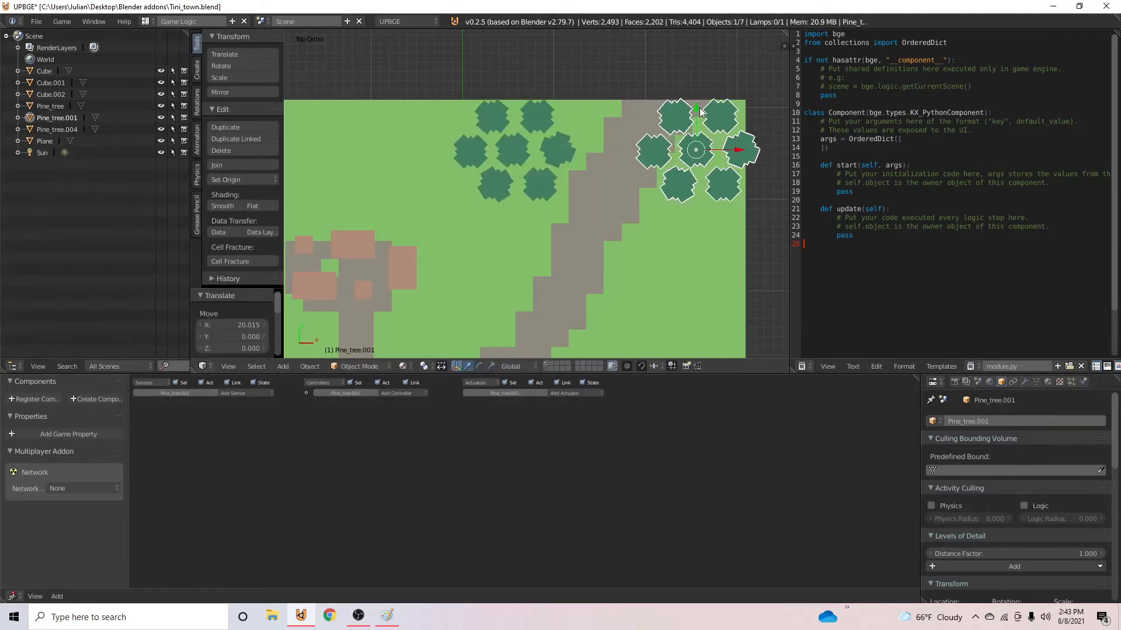
left_click_drag(700, 113, 699, 197)
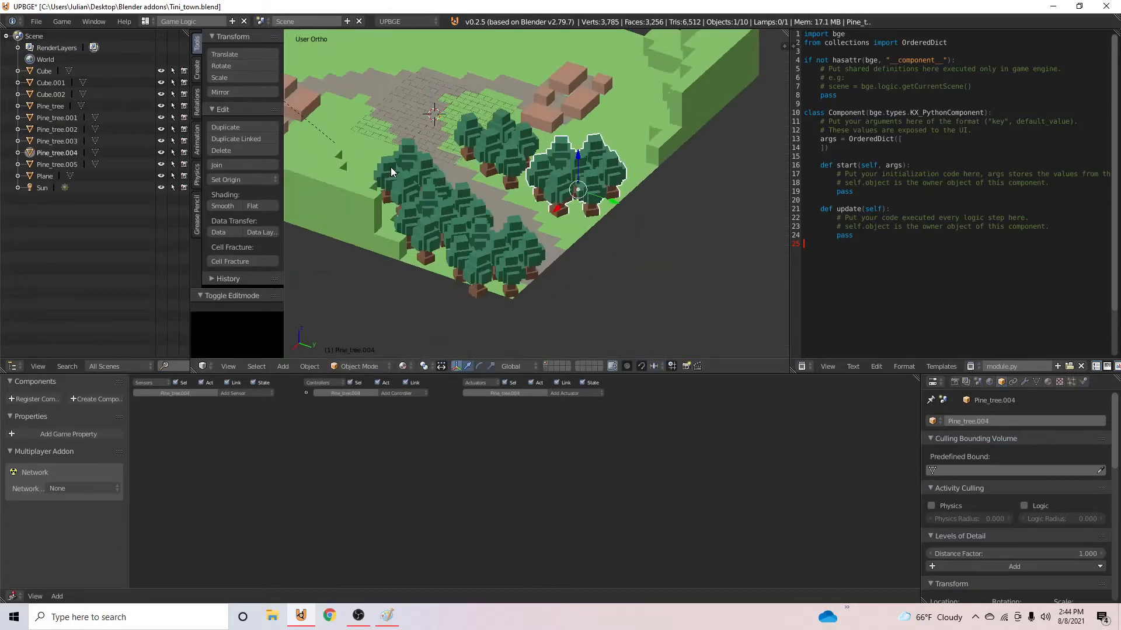
- Check the planned forest areas on the Paint map sketch against the placed tree clusters, and return to the scene
middle_click_drag(391, 167, 670, 135)
scroll(583, 175, "down", 5)
scroll(670, 136, "up", 4)
middle_click_drag(616, 225, 436, 221)
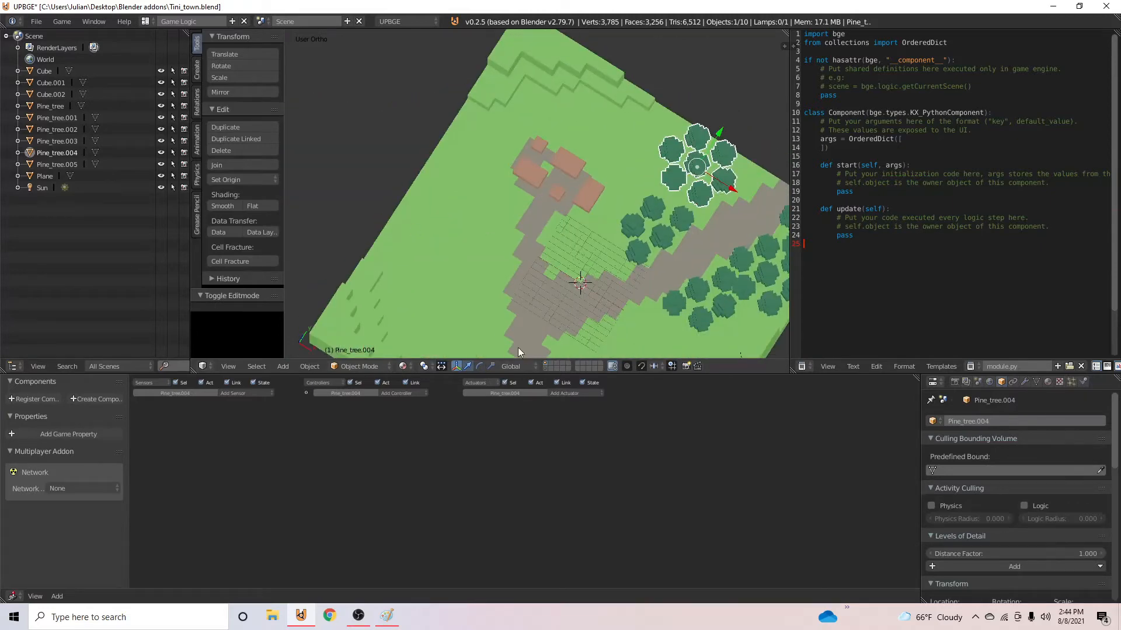
left_click(388, 616)
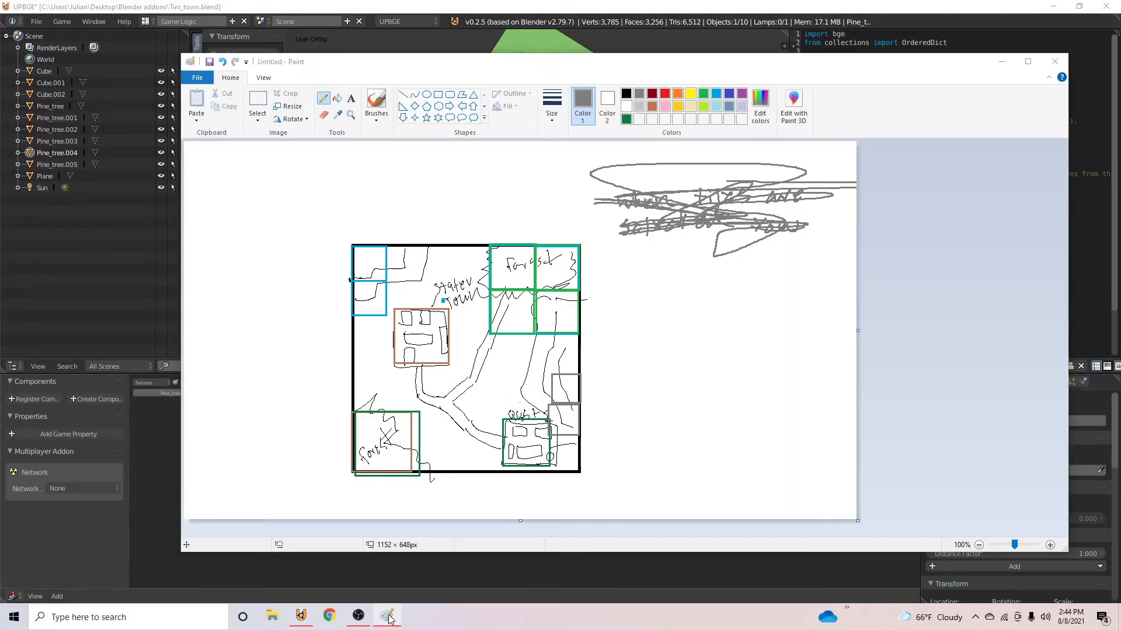
left_click(388, 616)
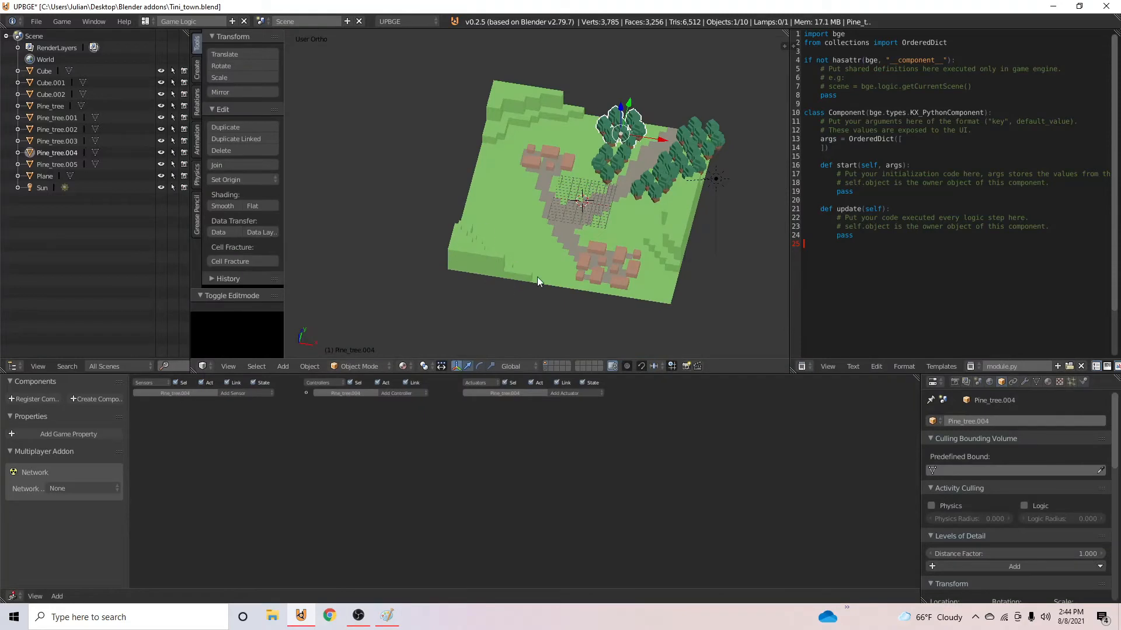
- In top view, duplicate the north-east tree cluster and place two adjoining copies in the forest area near the map's south-west corner
middle_click_drag(537, 276, 575, 217)
right_click(641, 244)
middle_click_drag(658, 251, 676, 240)
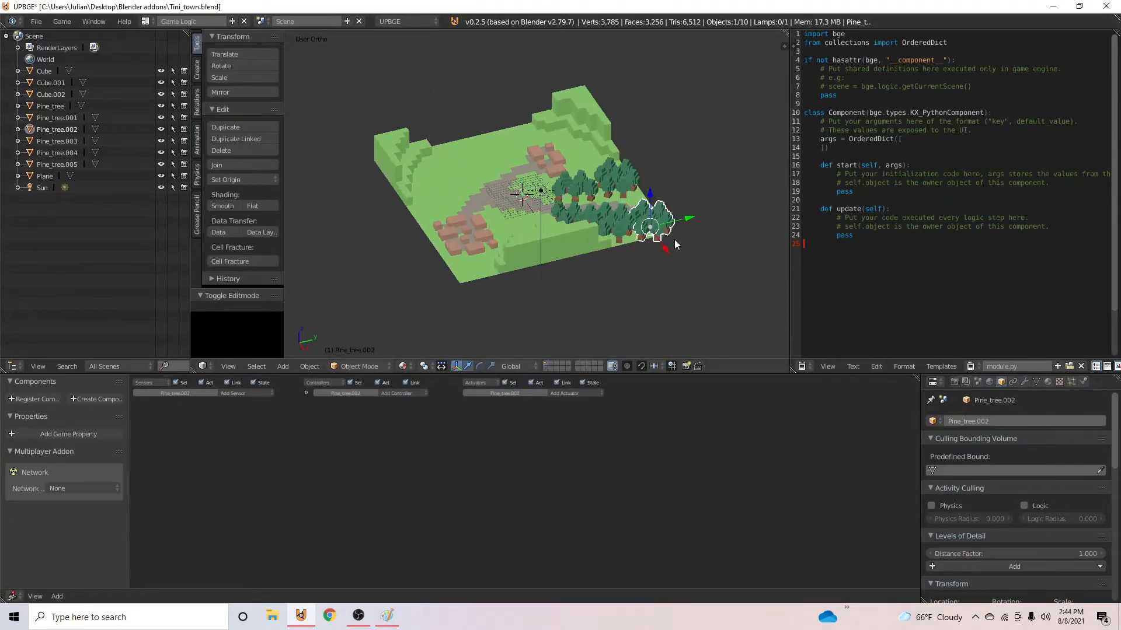
key("KP_7")
scroll(650, 215, "down", 3, "shift")
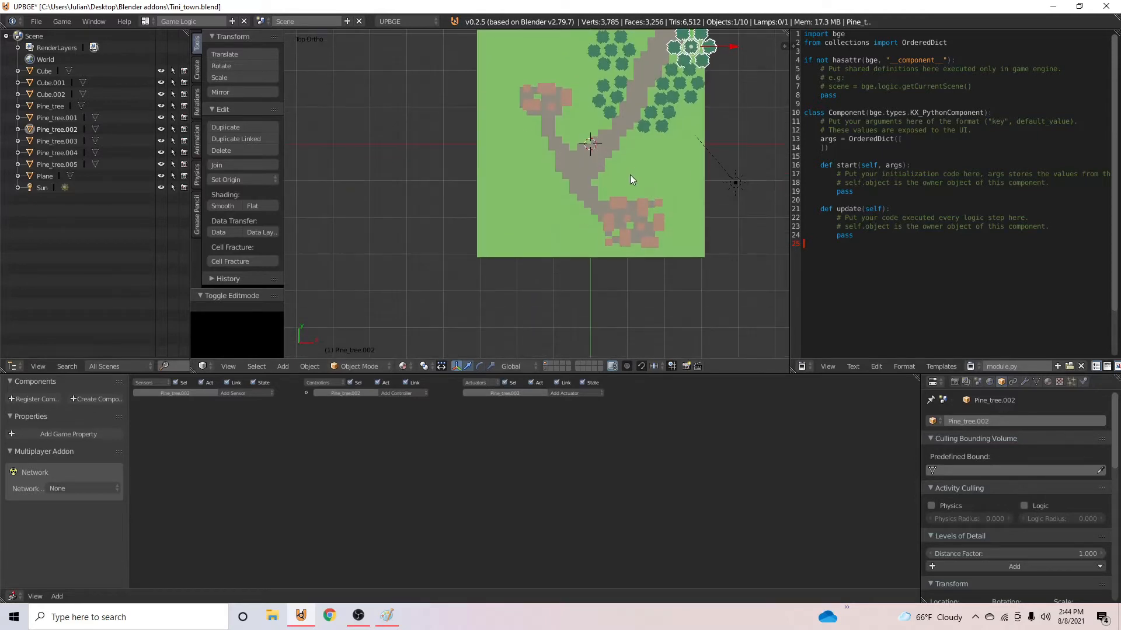
key("KP_5")
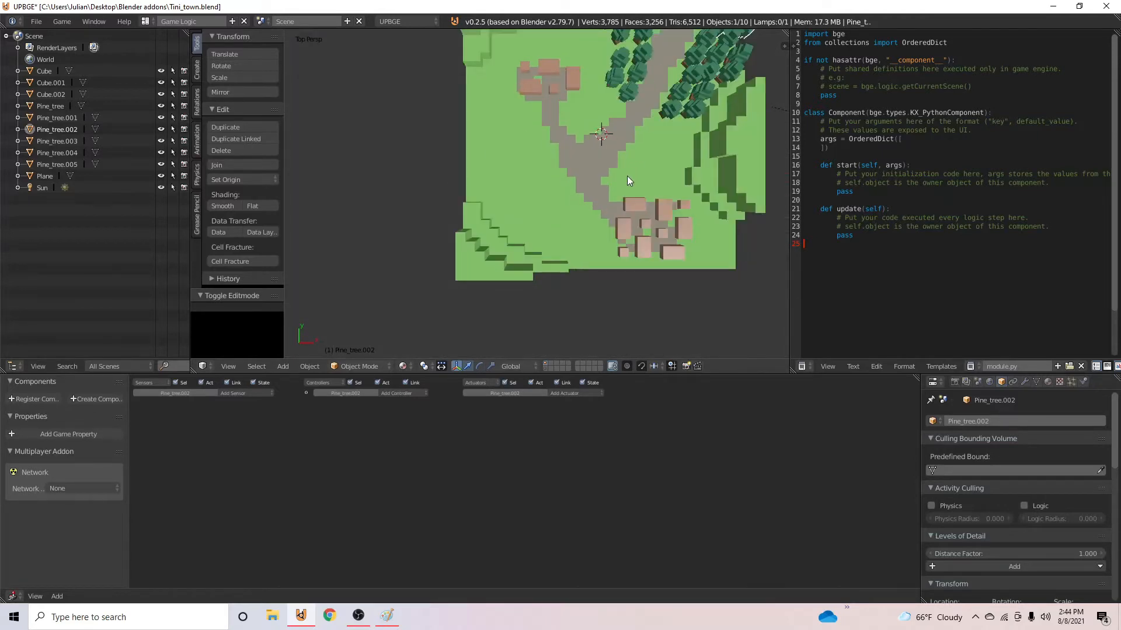
key("KP_5")
key("shift+d")
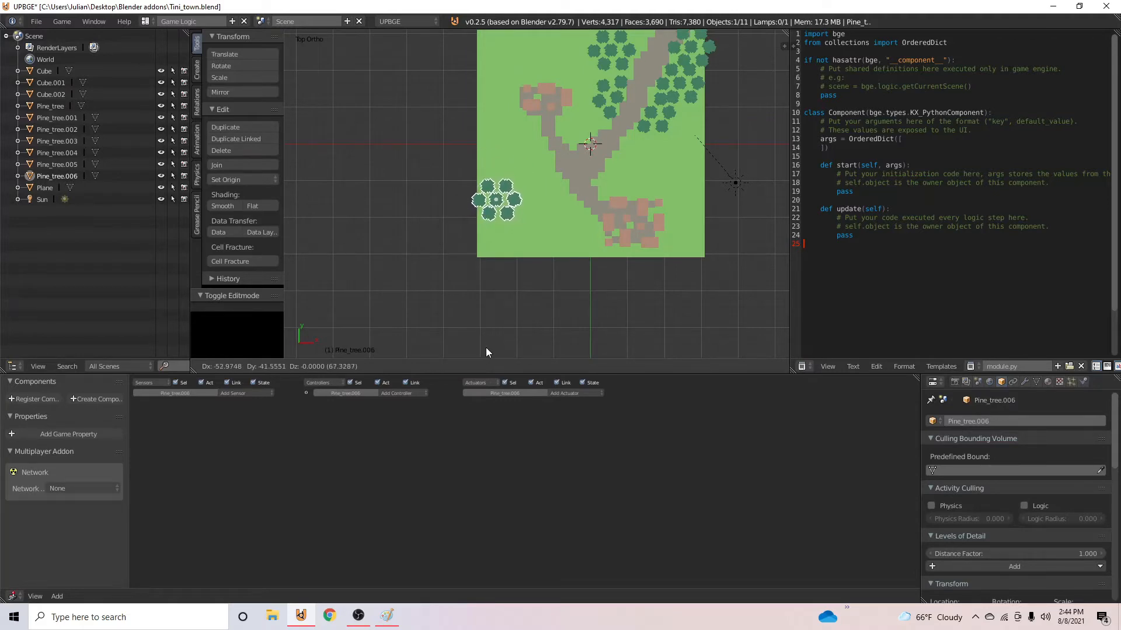
left_click(486, 348)
key("shift+d")
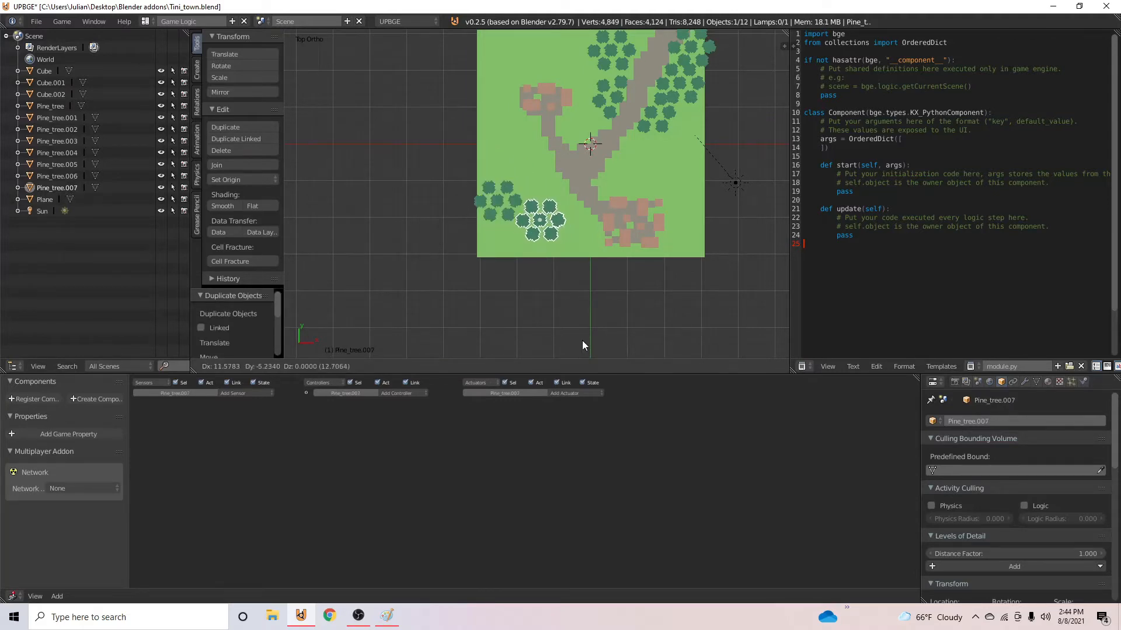
left_click(579, 342)
- Duplicate the newest tree cluster, raise the copy along Z, and move it onto the raised terrace in the south-west corner
key("shift+d")
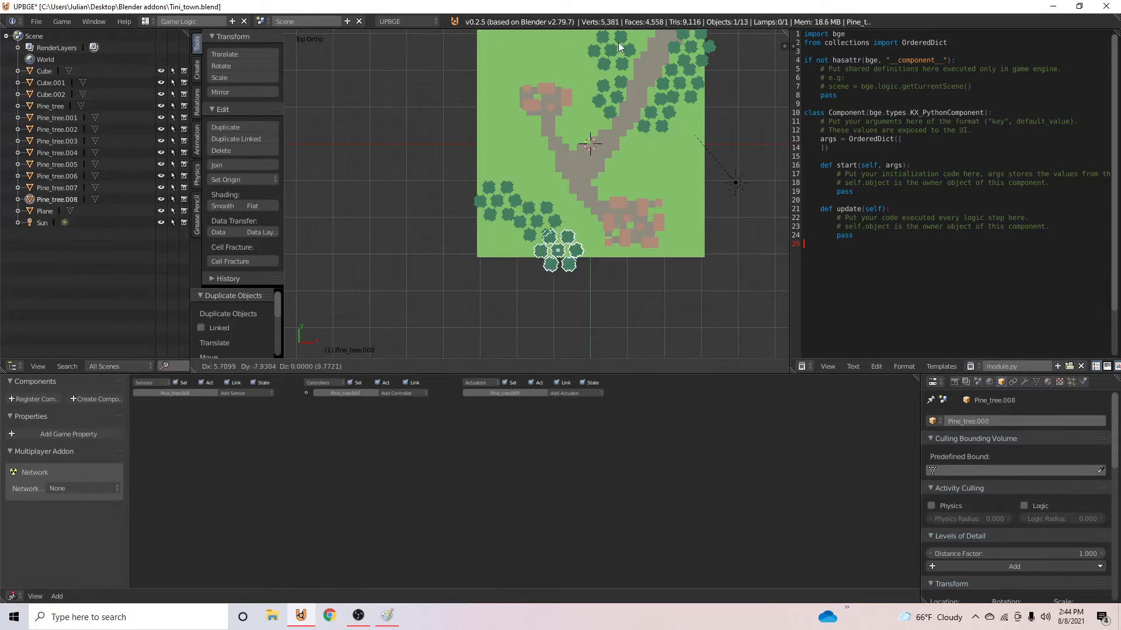
left_click(601, 16)
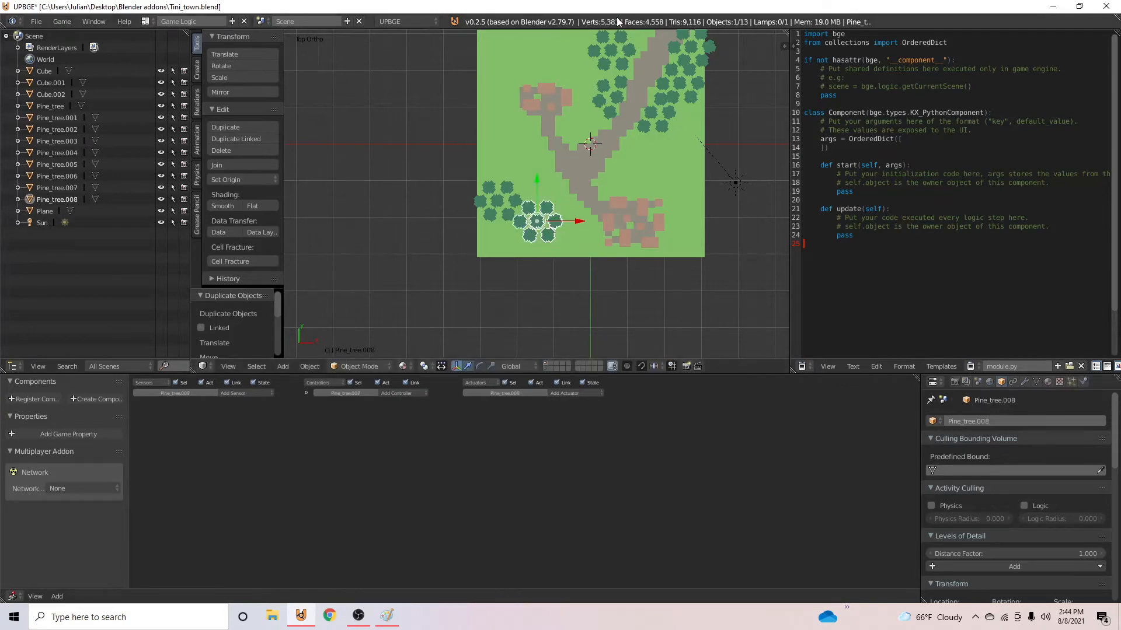
middle_click_drag(596, 167, 405, 160)
scroll(543, 123, "up", 4)
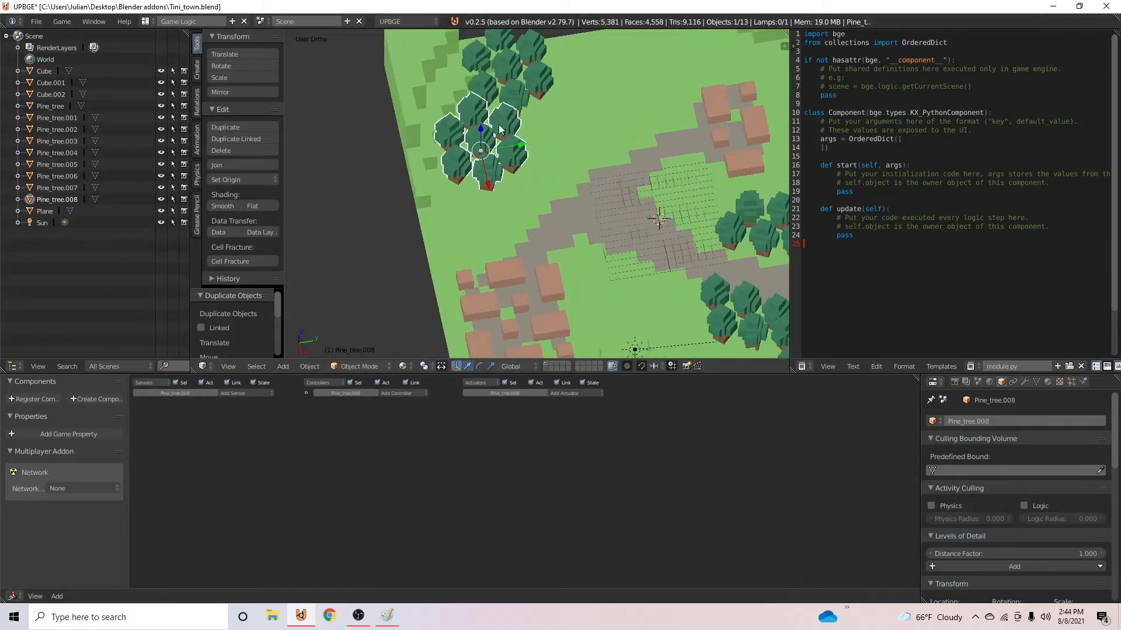
left_click_drag(485, 133, 487, 64)
middle_click_drag(489, 71, 539, 226)
left_click_drag(536, 253, 493, 214)
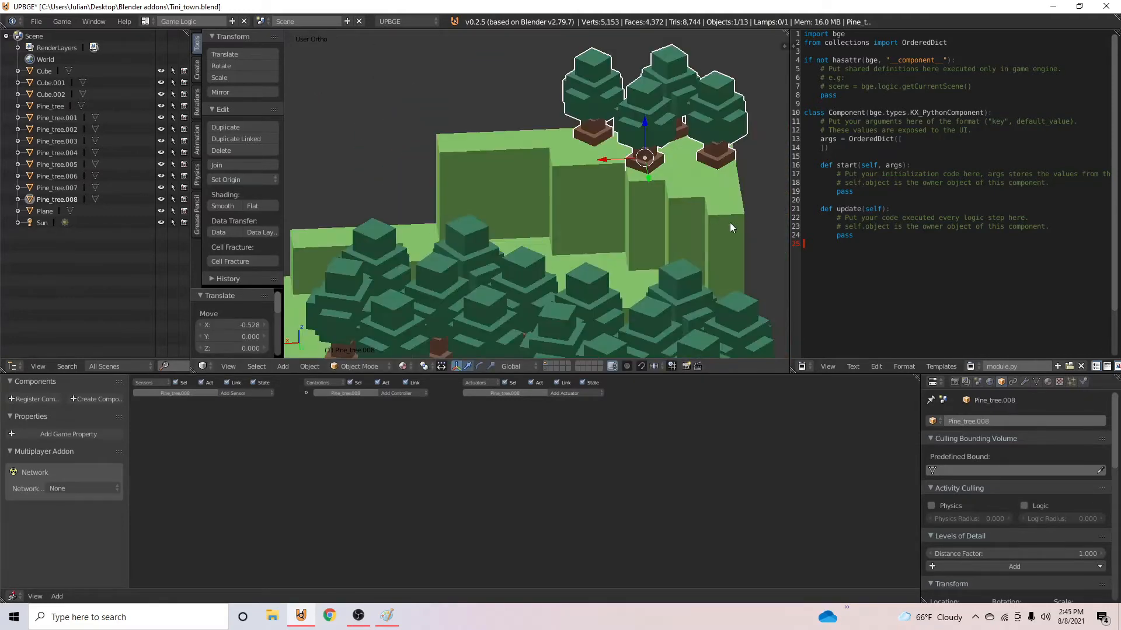
middle_click_drag(730, 222, 626, 234)
key("KP_7")
scroll(626, 234, "down", 3)
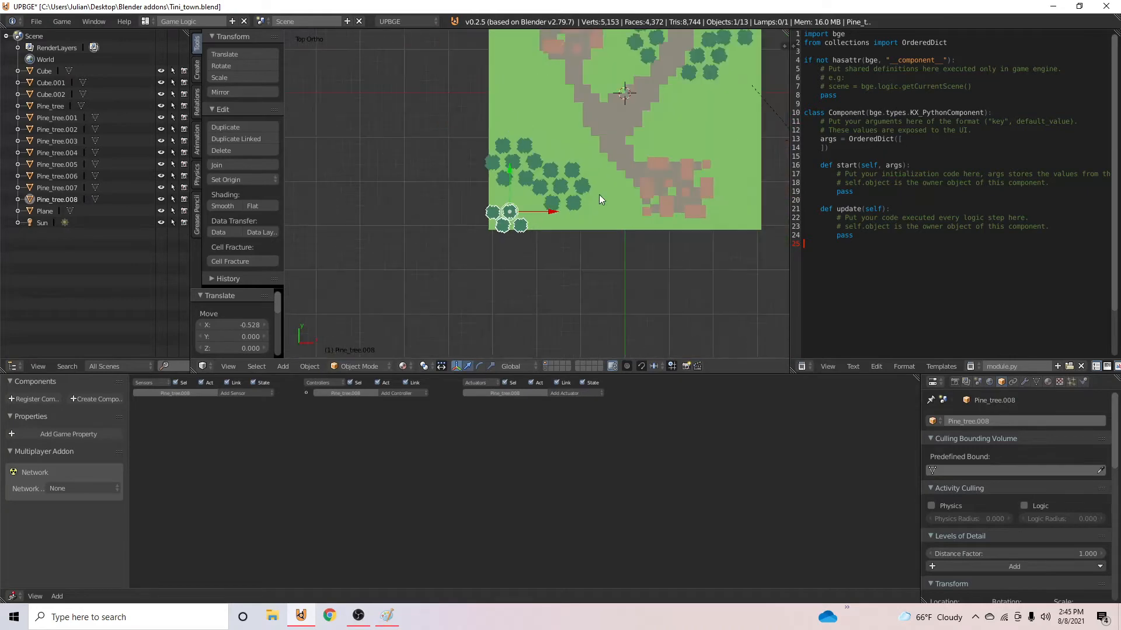
scroll(599, 194, "up", 5)
scroll(562, 203, "down", 4)
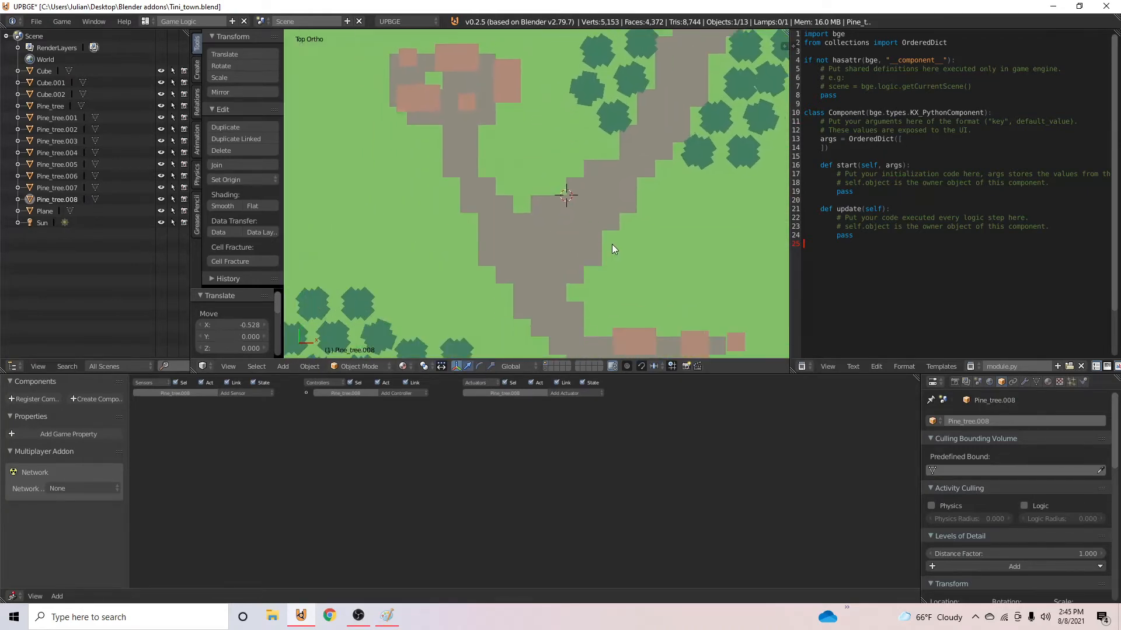
- In Edit Mode on the terrain, add a loop cut near the top of each of the eastern ridge's two wall tiers
middle_click_drag(530, 184, 580, 146)
right_click(580, 146)
key("Tab")
scroll(604, 136, "up", 5)
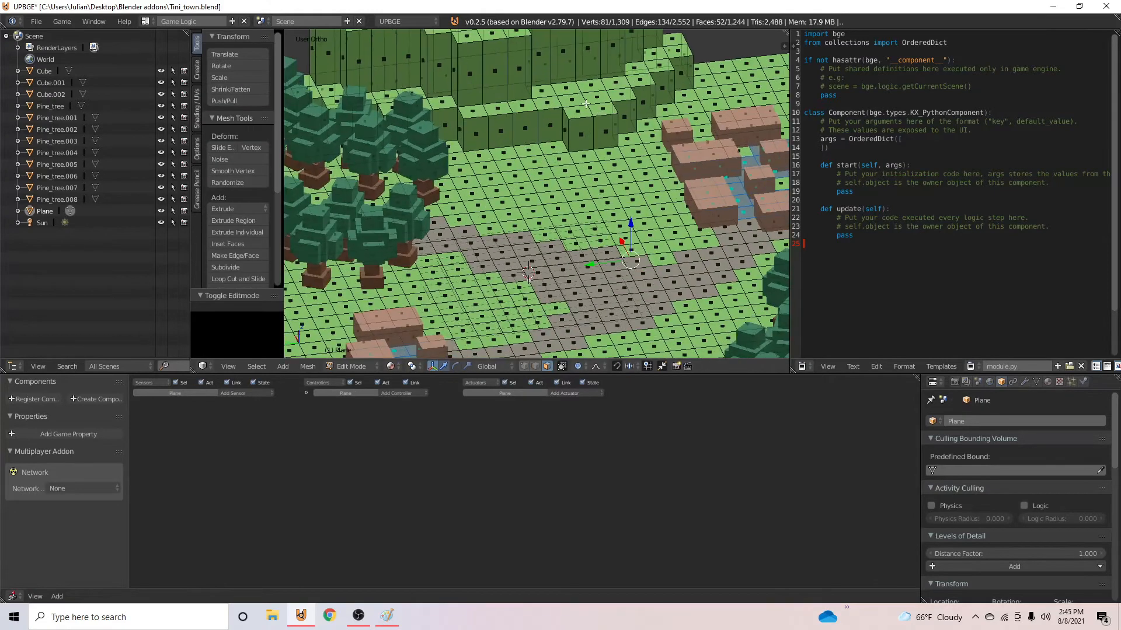
scroll(495, 216, "up", 2)
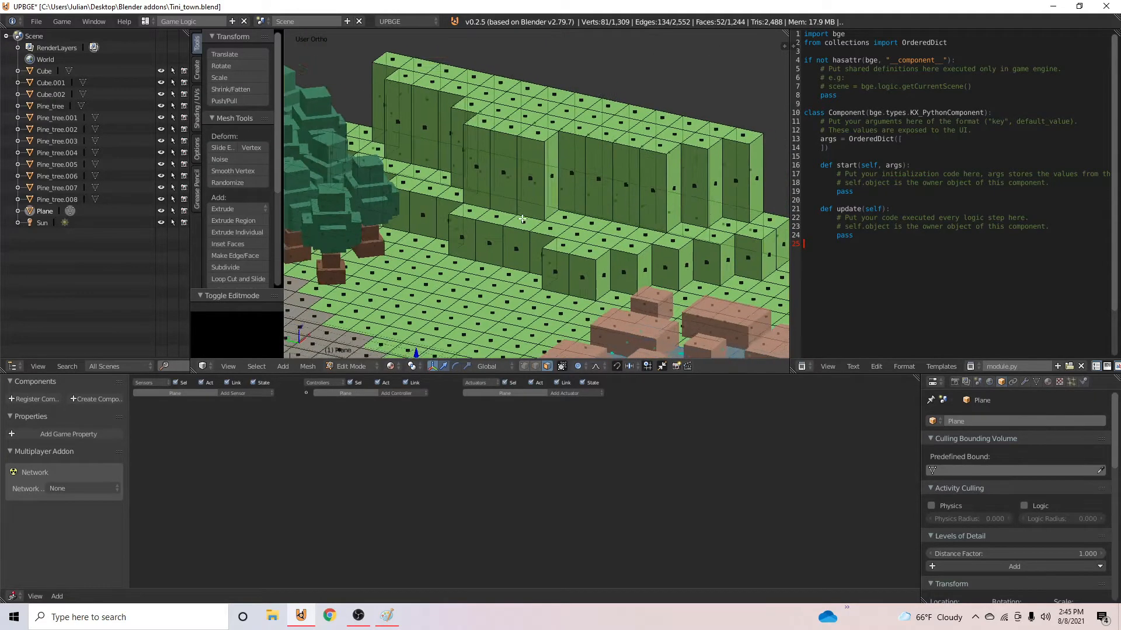
key("ctrl+r")
left_click(676, 165)
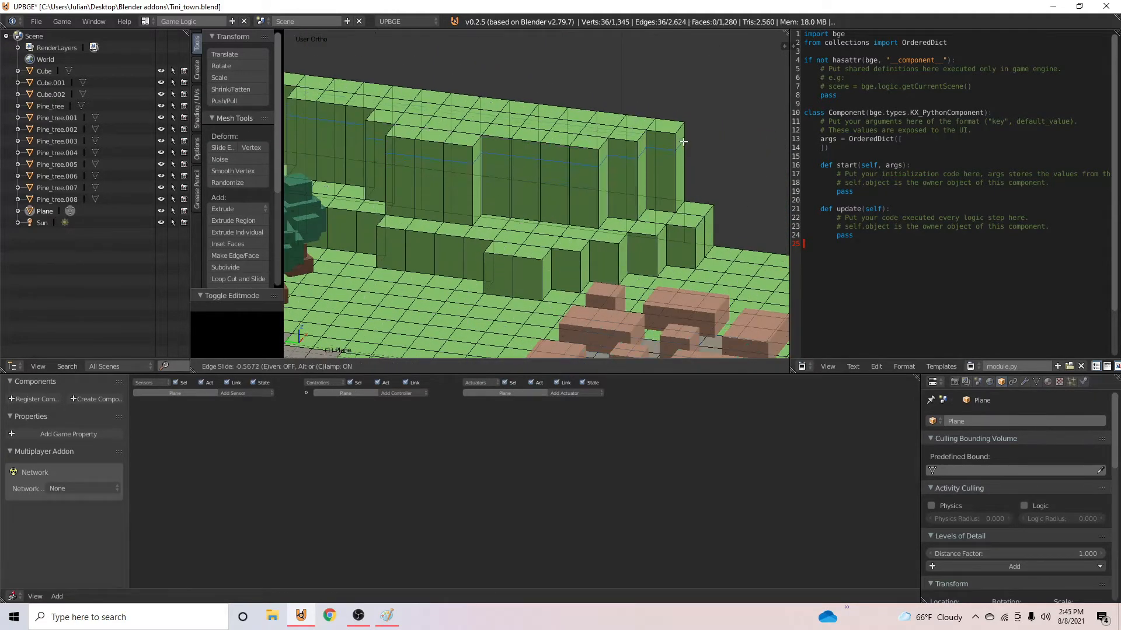
left_click(682, 141)
key("ctrl+r")
left_click(702, 234)
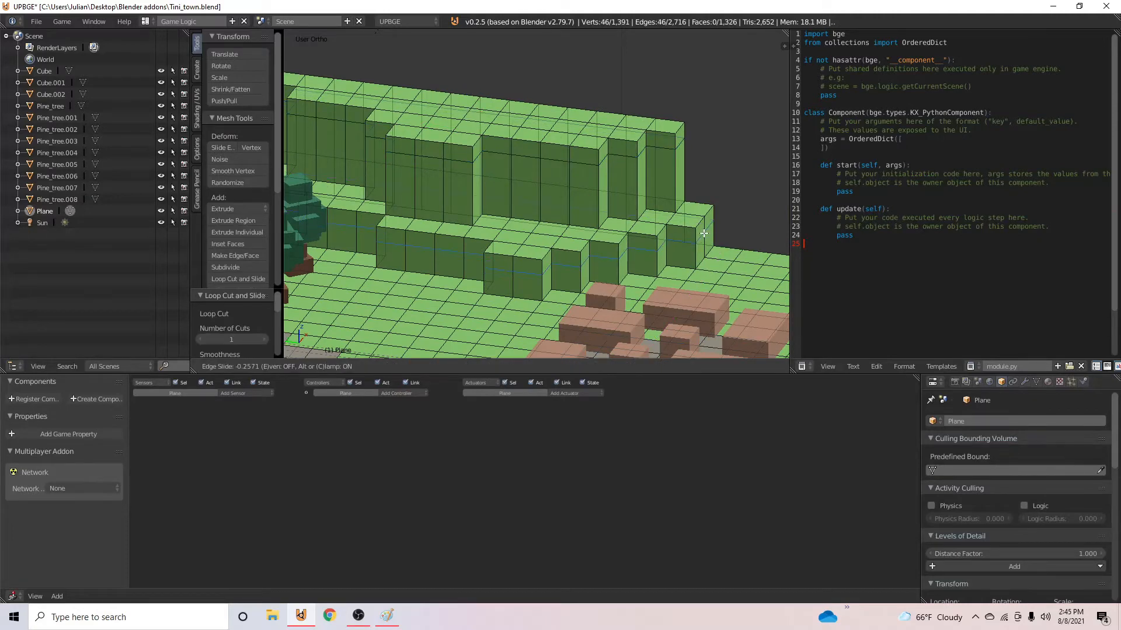
left_click(708, 231)
- Select the eastern ridge's lower-tier wall faces beneath the loop cut and assign them a new terrain material
middle_click_drag(703, 234, 660, 244)
right_click(673, 226)
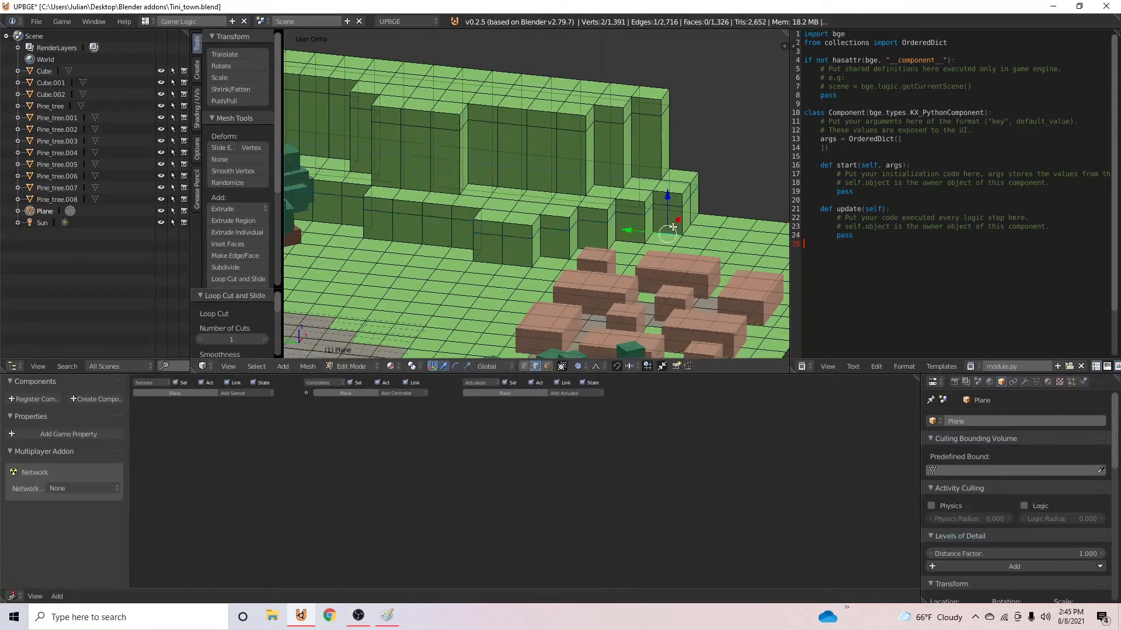
right_click(693, 205, "ctrl")
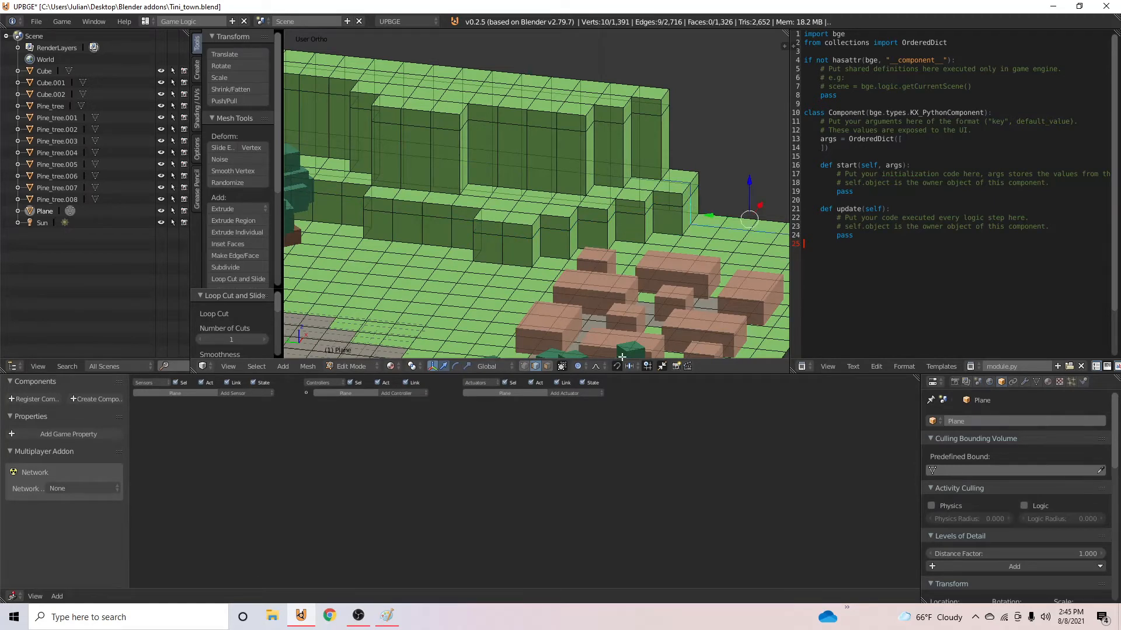
key("3")
right_click(697, 208, "alt")
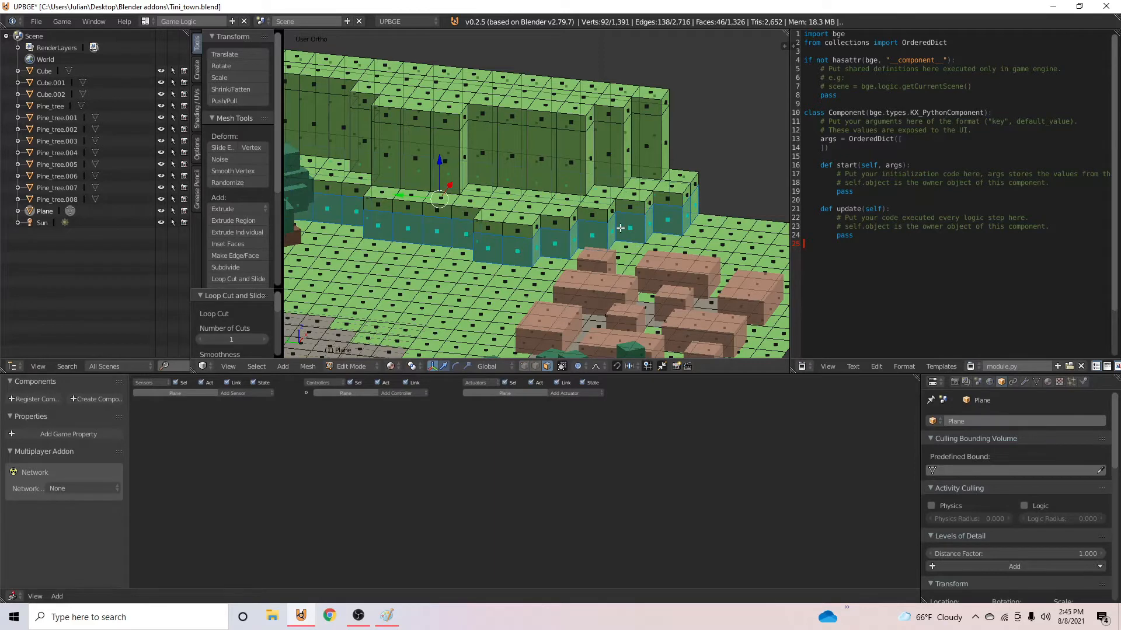
left_click(1047, 382)
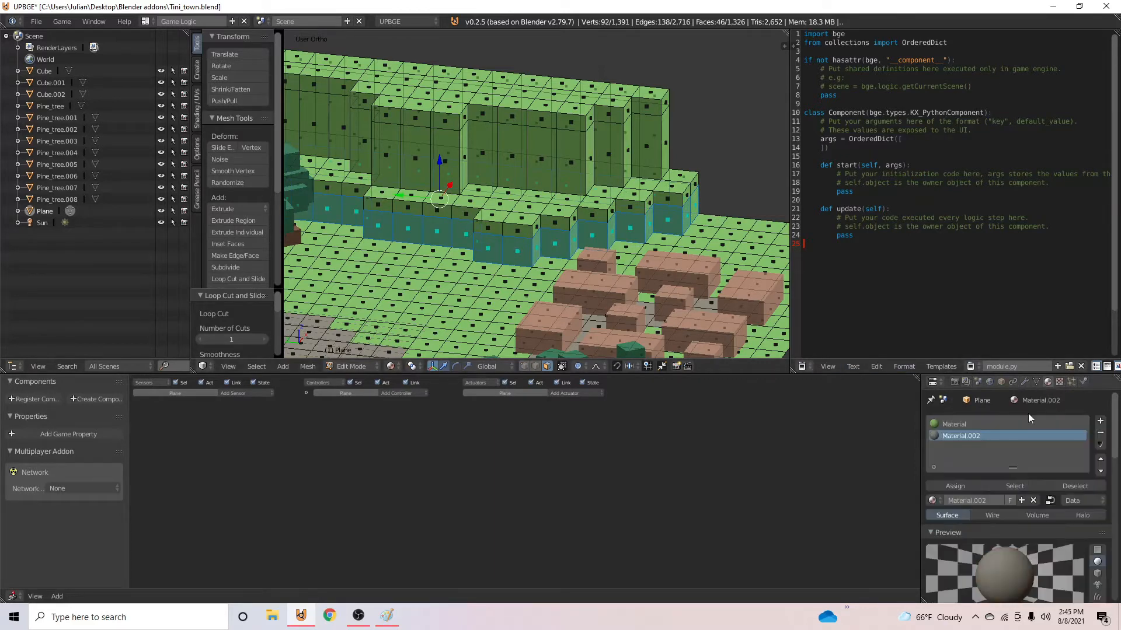
left_click(955, 485)
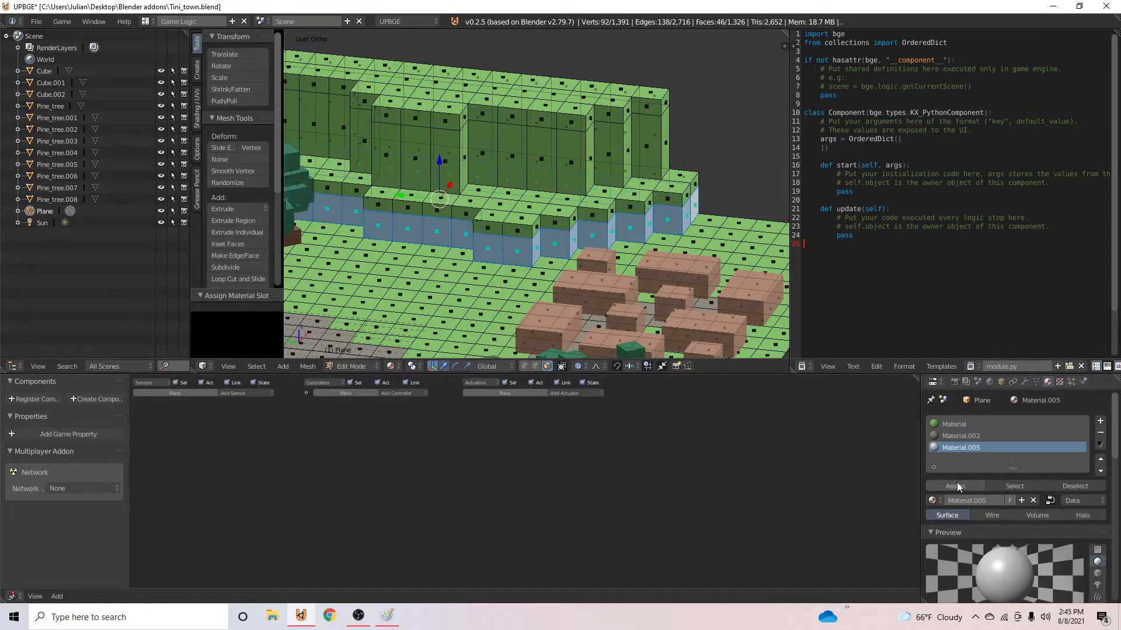
- Give the new material an orange specular color and a dark brown diffuse color of R 0.253, G 0.176, B 0.085
scroll(962, 490, "down", 5)
left_click(961, 579)
left_click_drag(976, 471, 940, 484)
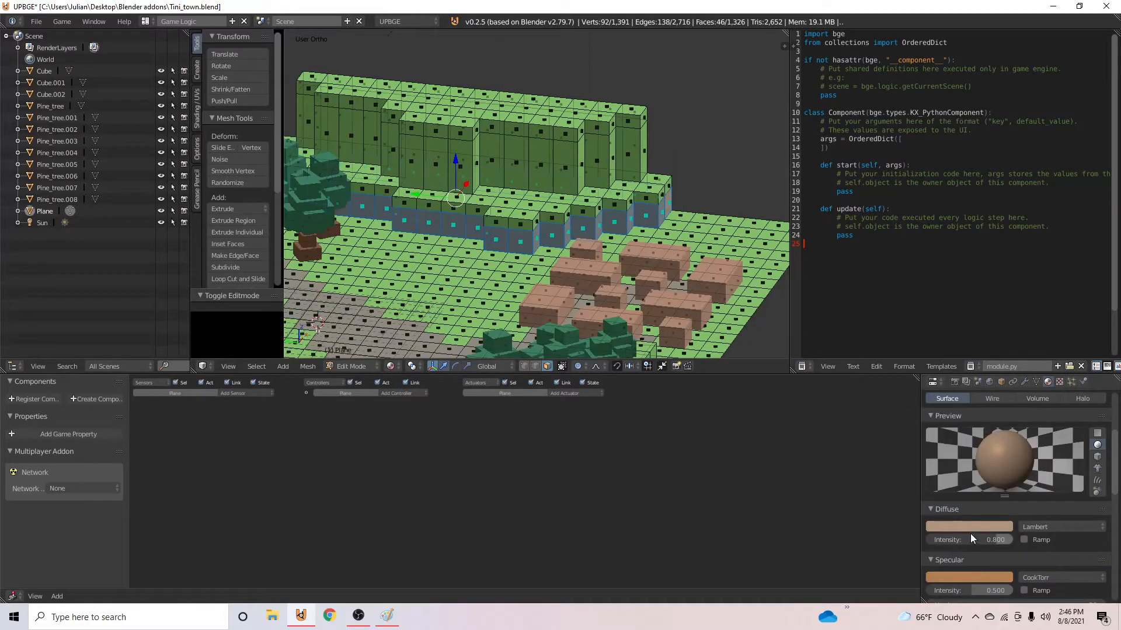
left_click(971, 528)
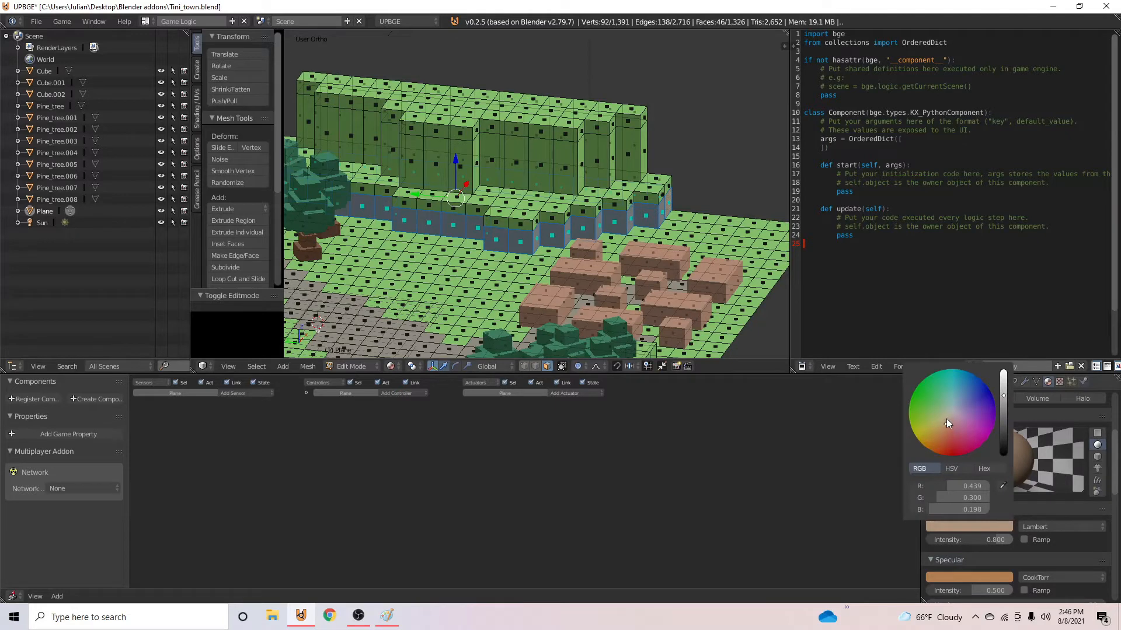
left_click_drag(947, 418, 942, 422)
left_click(1006, 408)
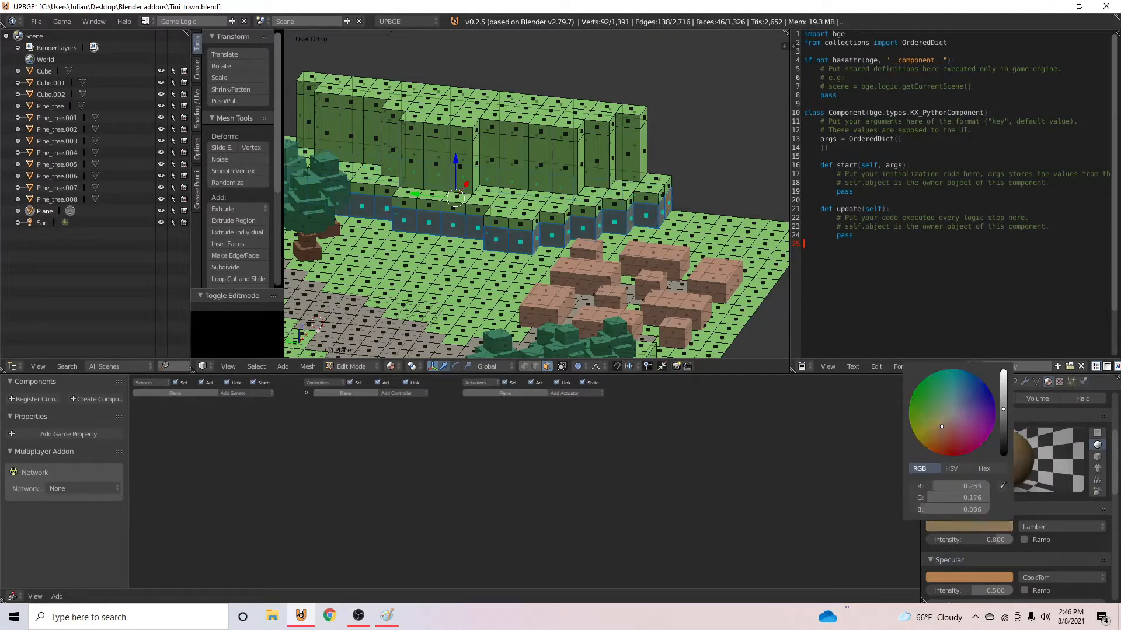
key("Tab")
scroll(642, 279, "up", 1)
mouse_move(633, 276)
middle_mouse_down()
mouse_move(569, 267)
mouse_move(626, 271)
middle_mouse_up()
- Select the eastern ridge's upper-tier wall faces beneath the loop cut and assign them the brown Material.005
key("Tab")
right_click(701, 196)
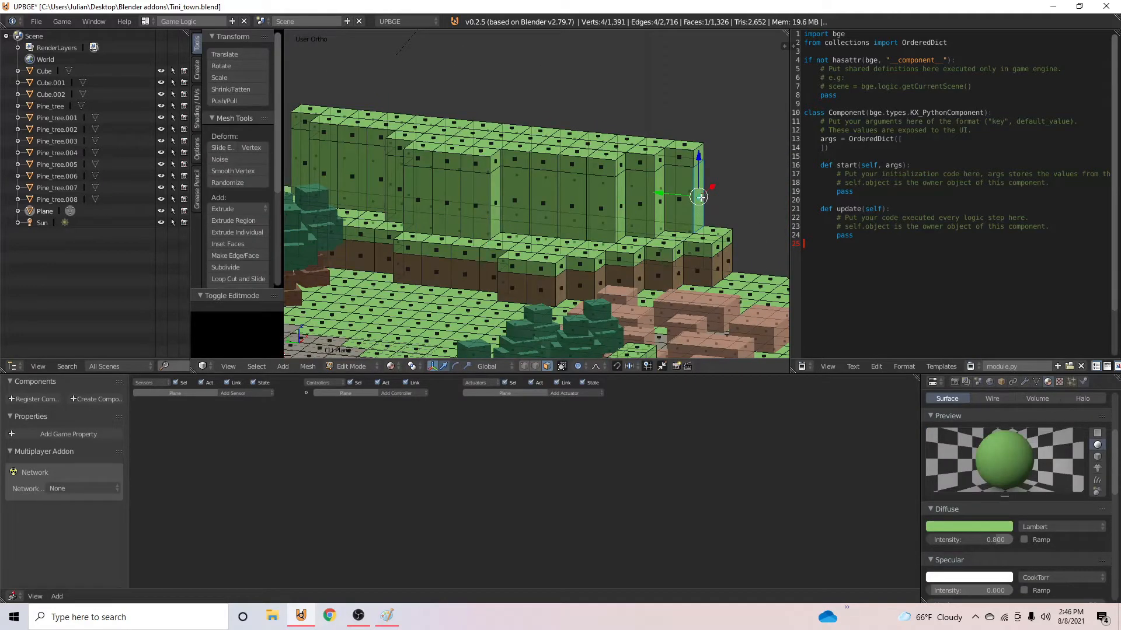
right_click(702, 196, "alt")
scroll(964, 430, "up", 5)
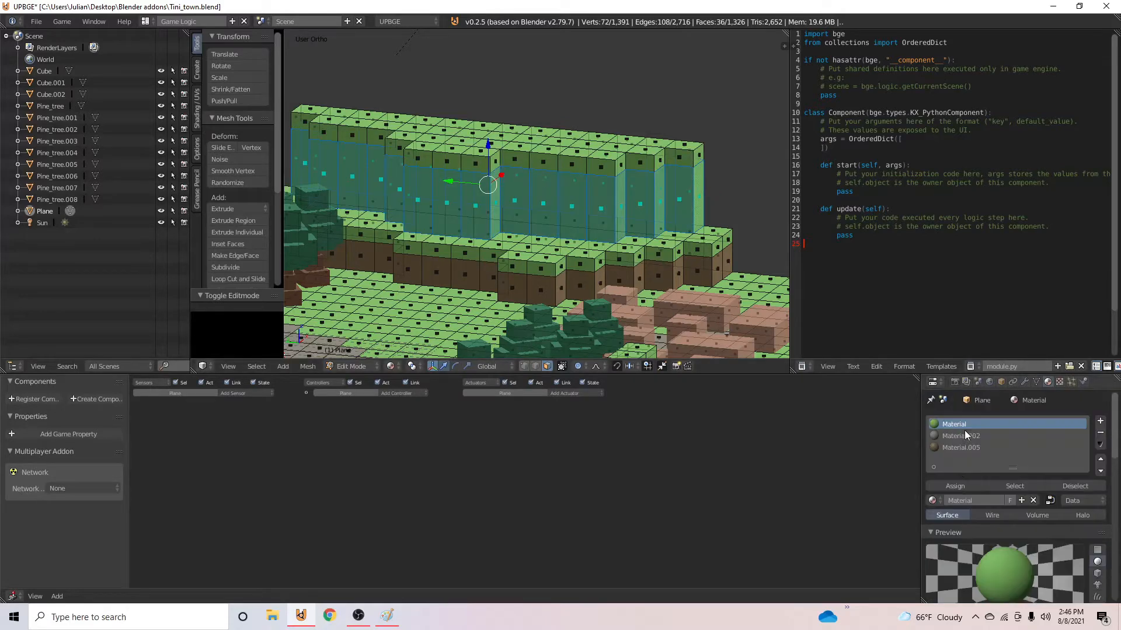
left_click(954, 447)
left_click(951, 487)
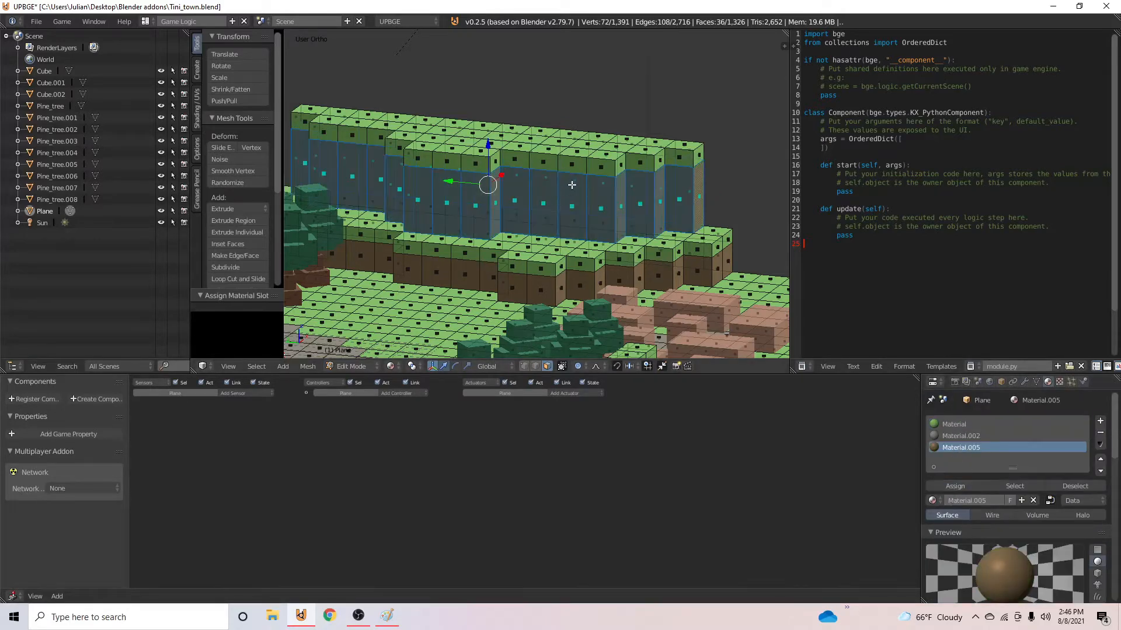
key("Tab")
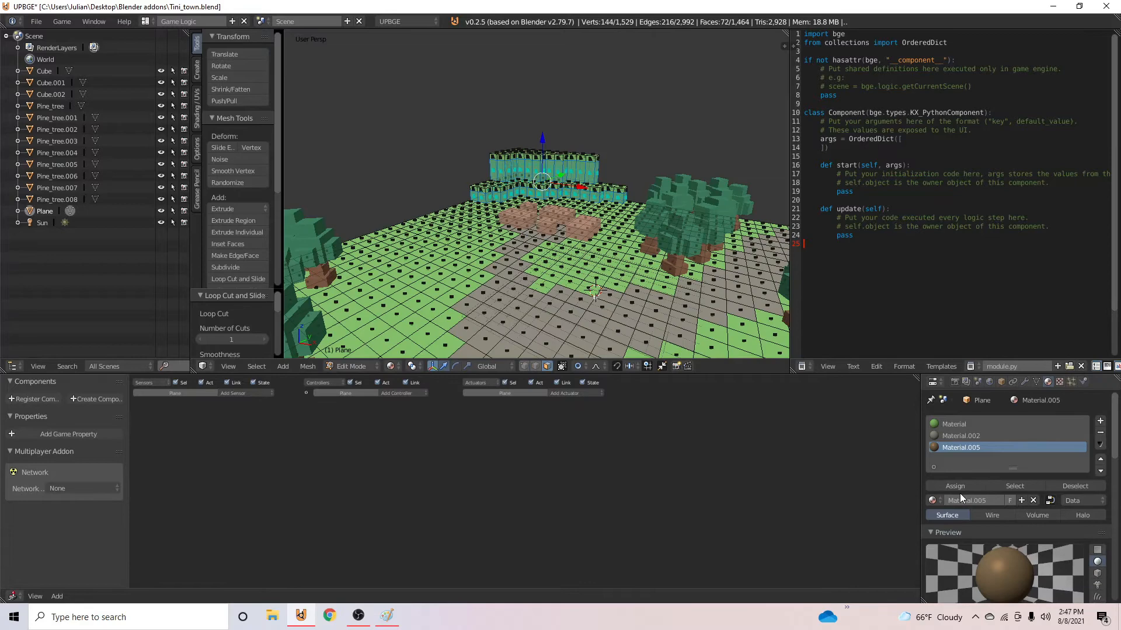
- Assign the brown Material.005 to the selected wall faces of the hill behind the smaller village and return to Object Mode
left_click(957, 487)
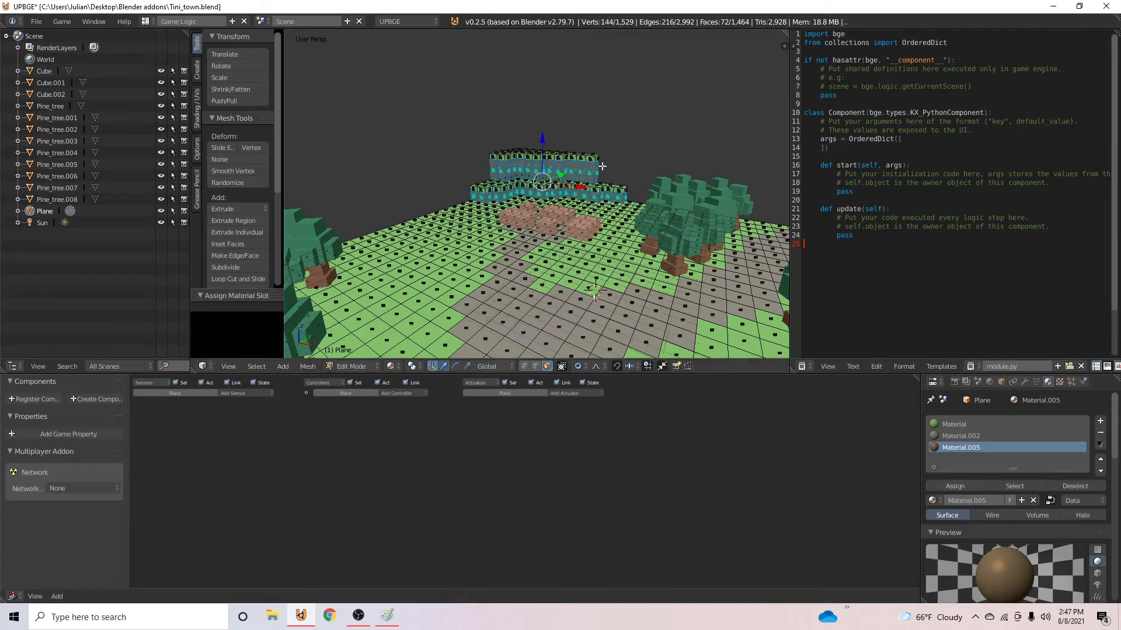
key("Tab")
middle_click_drag(607, 175, 468, 253)
scroll(591, 194, "down", 5)
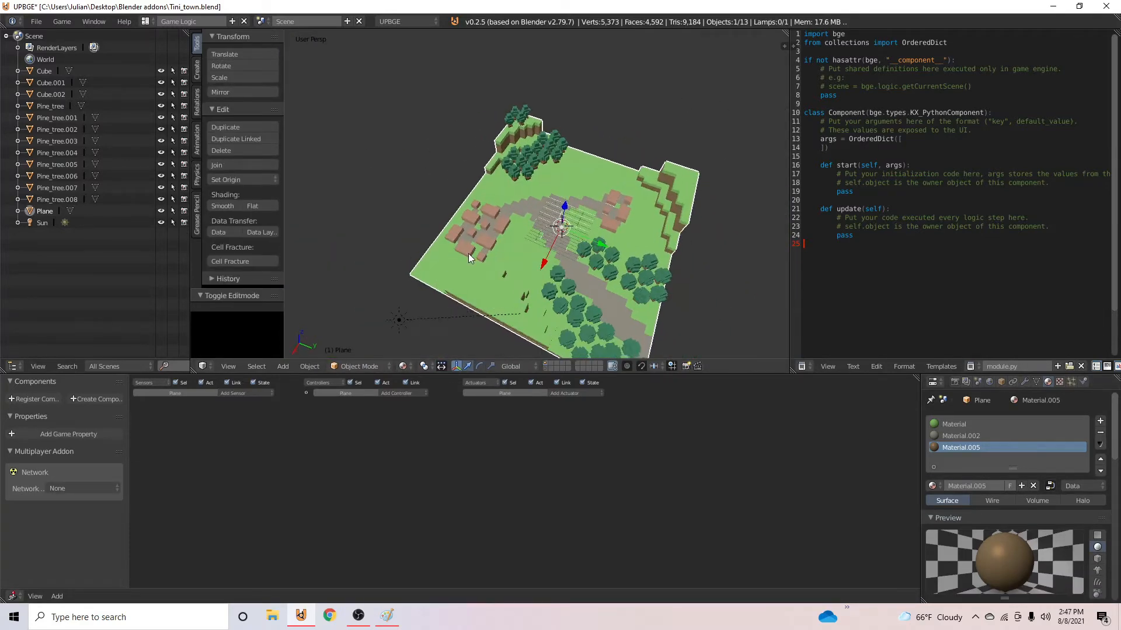
scroll(621, 223, "up", 4)
middle_click_drag(621, 223, 467, 204)
scroll(457, 198, "down", 5)
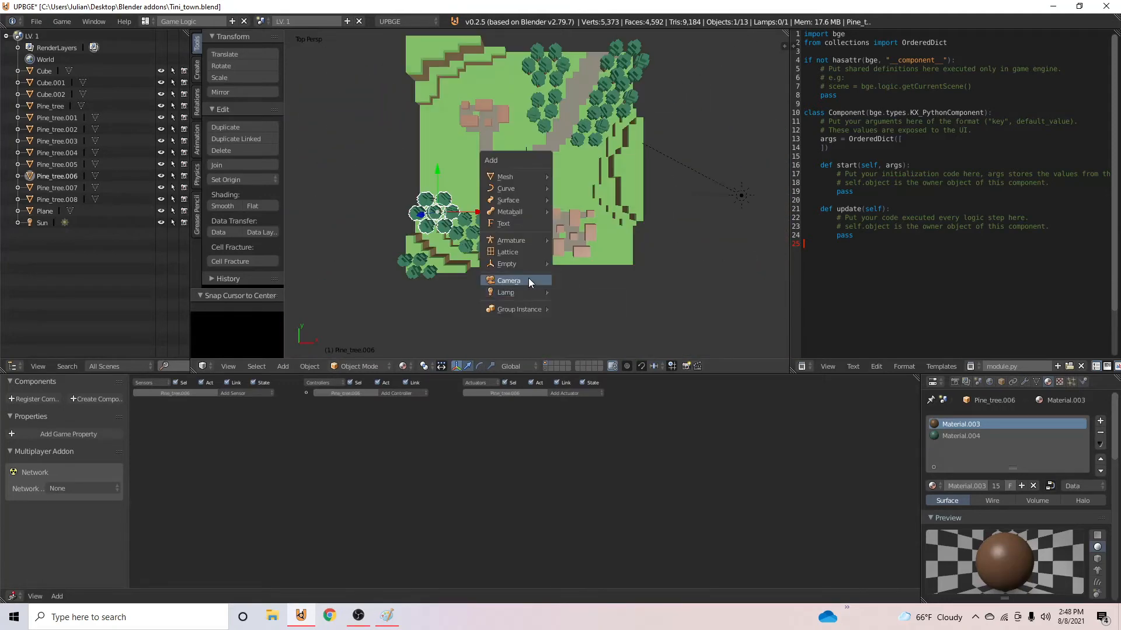
- Add a camera at the map's center, look through it, and raise it about 110.6 units along its local Z axis
left_click(528, 278)
key("ctrl+KP_0")
key("g")
key("z")
key("z")
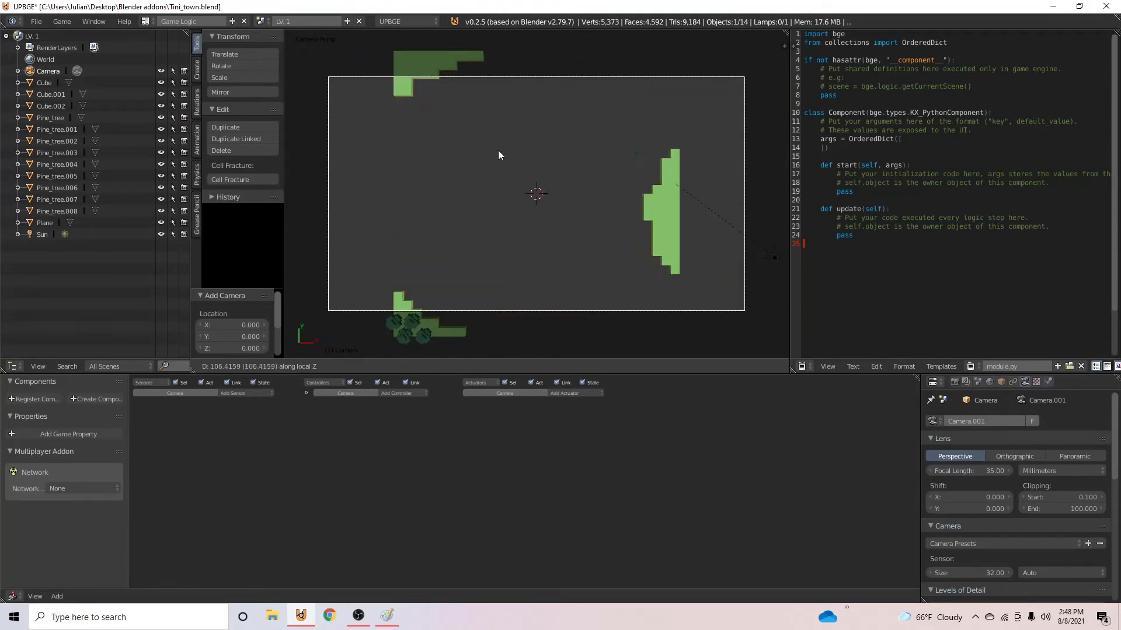
left_click(512, 160)
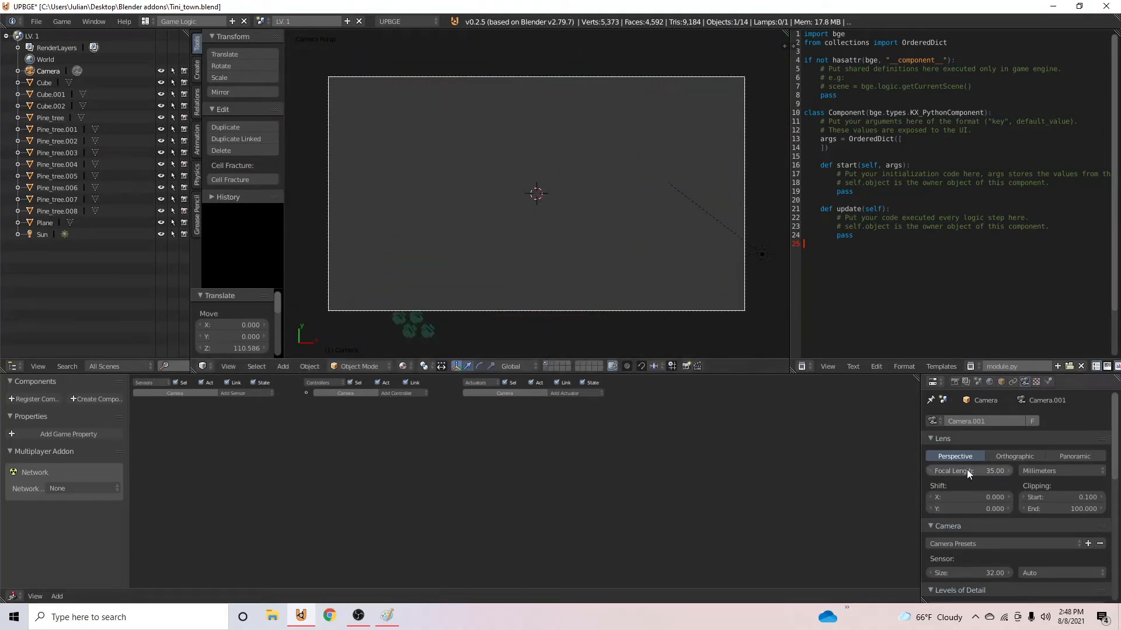
- Try clipping start distances of 200 and 500 for the camera with its perspective lens
left_click(1014, 455)
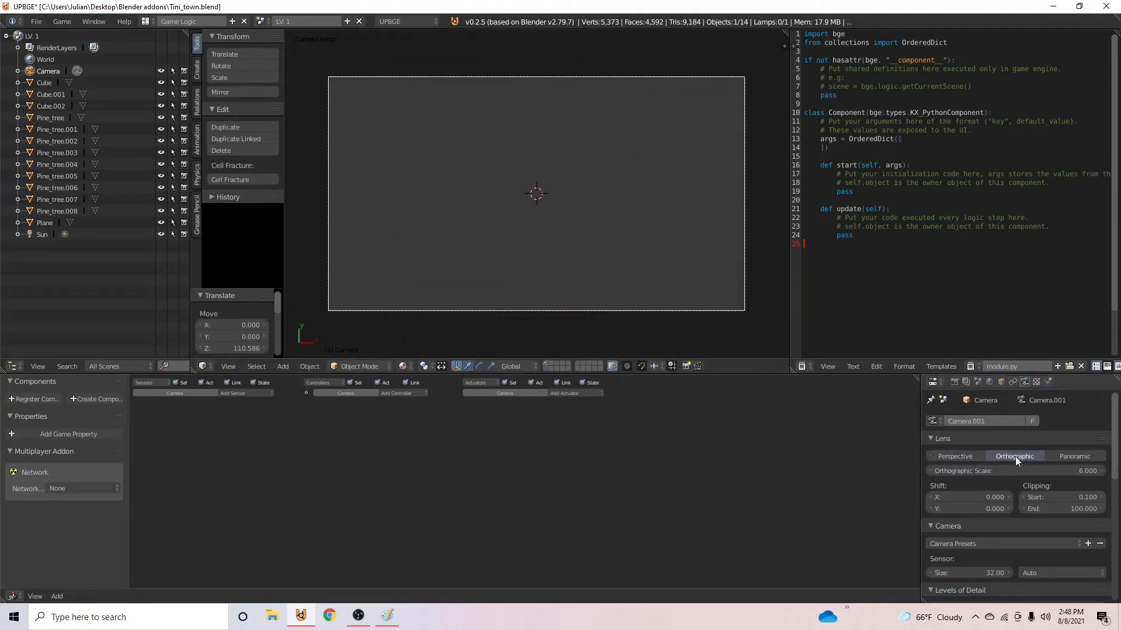
left_click(955, 457)
left_click(1067, 499)
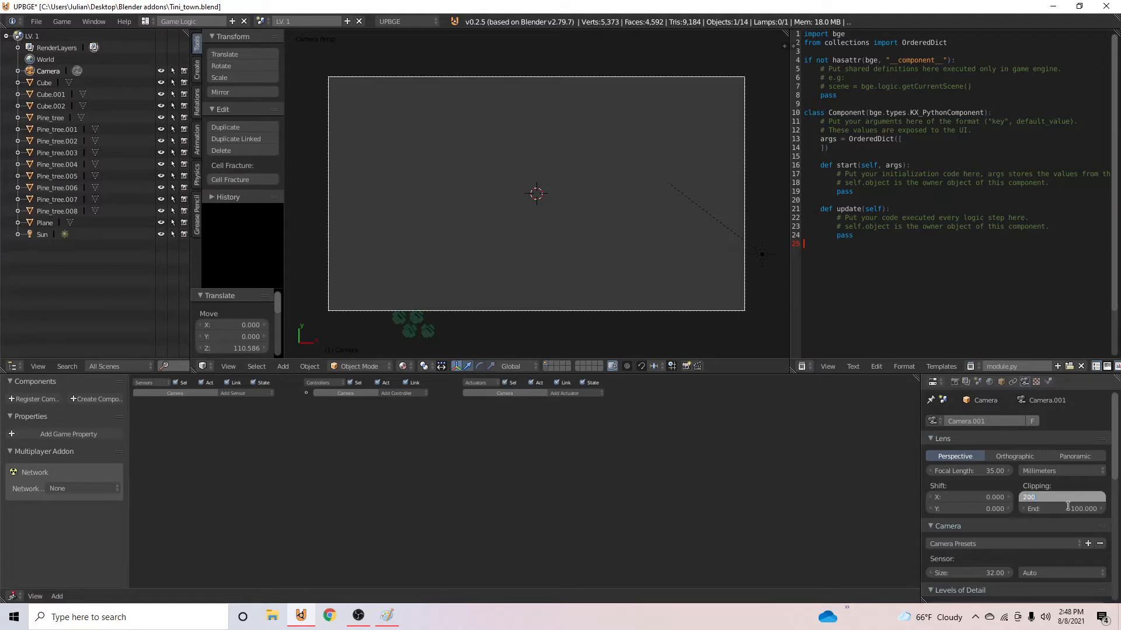
type("200")
key("Return")
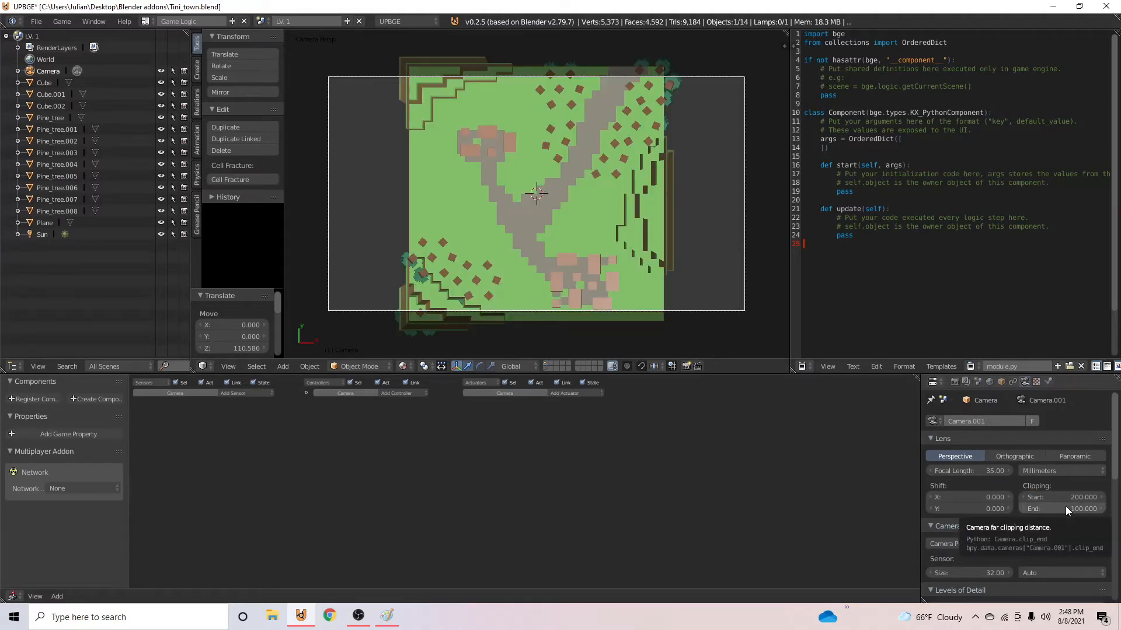
left_click(1081, 497)
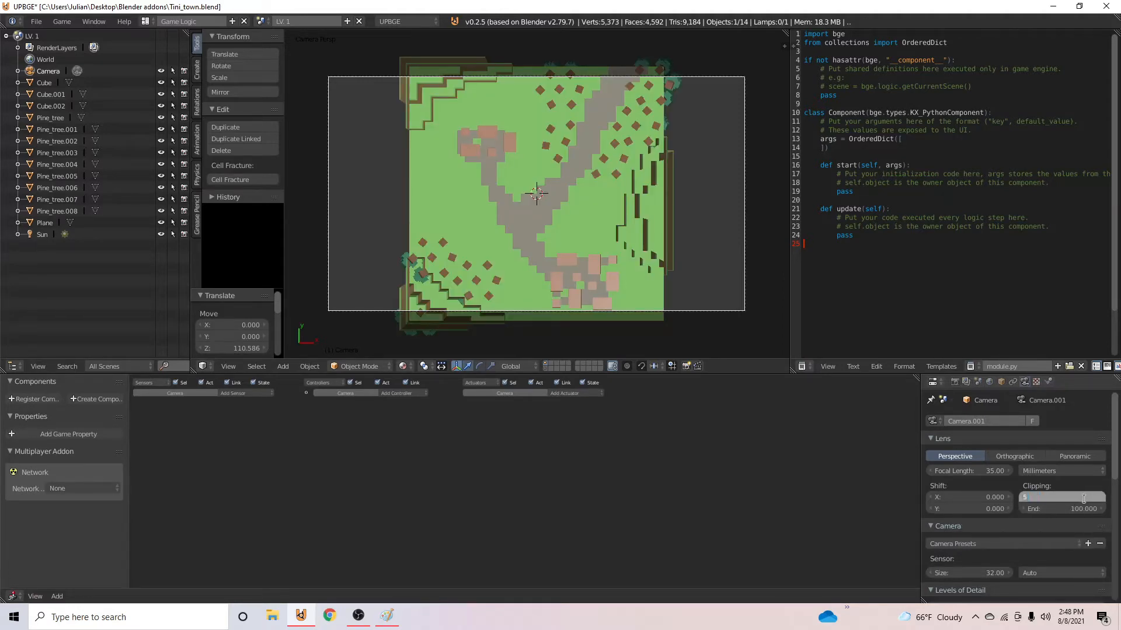
type("500")
key("Return")
- Compare the camera's perspective and orthographic lens types while looking through it
middle_click_drag(591, 261, 631, 185)
key("KP_0")
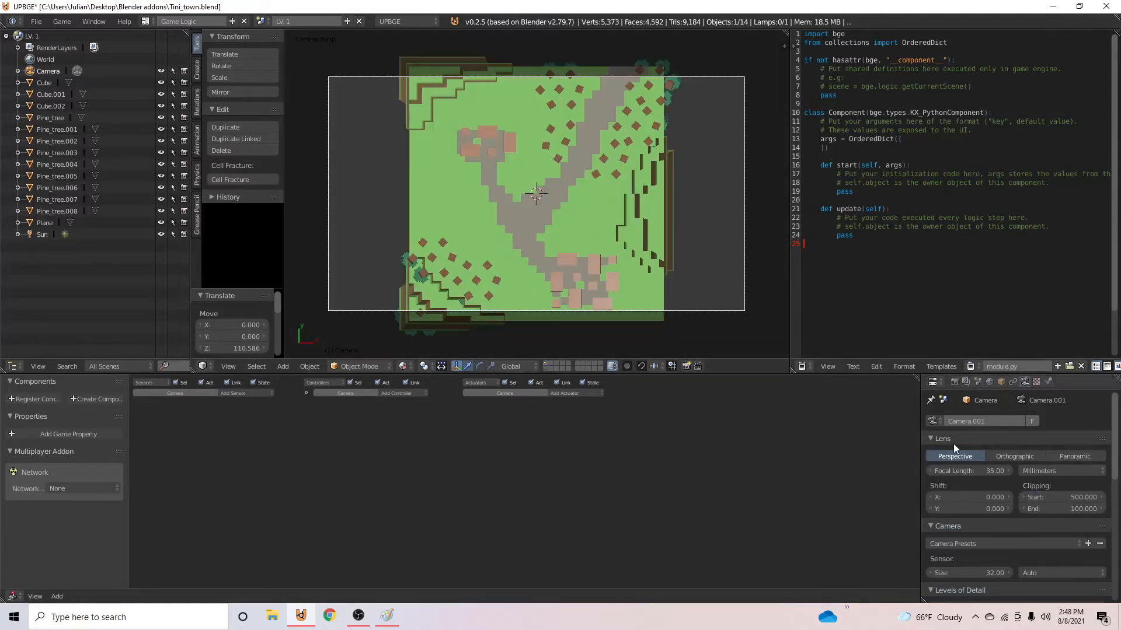
left_click(1005, 454)
left_click(967, 457)
left_click(1029, 458)
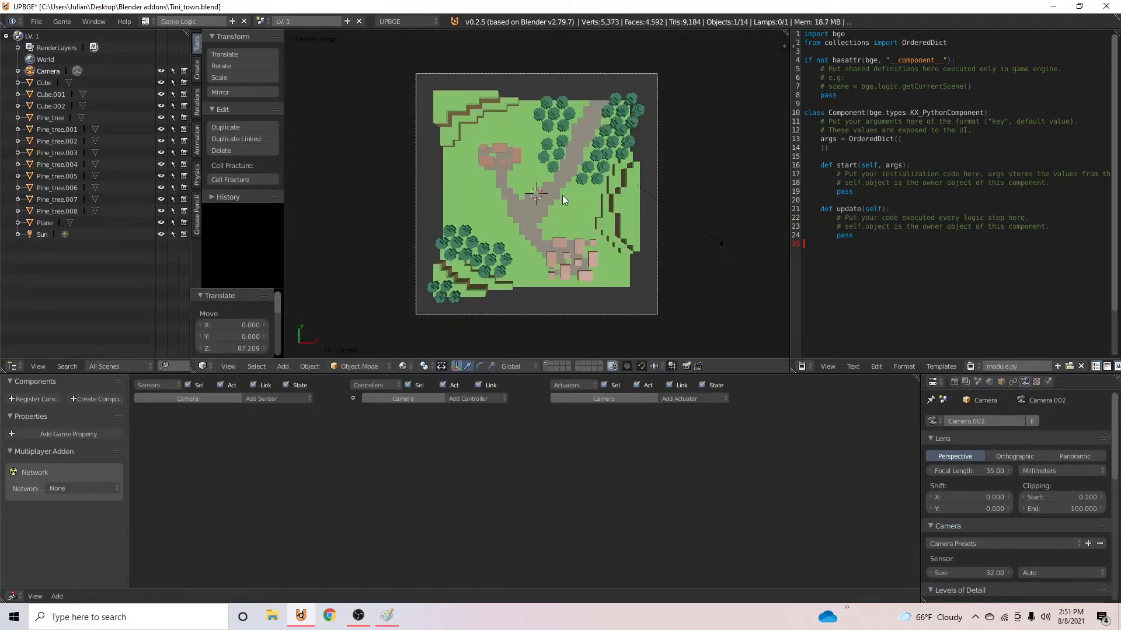
- Add a mesh plane at the map's center and scale it up until it extends past the camera frame
key("shift+a")
key("Escape")
key("shift+a")
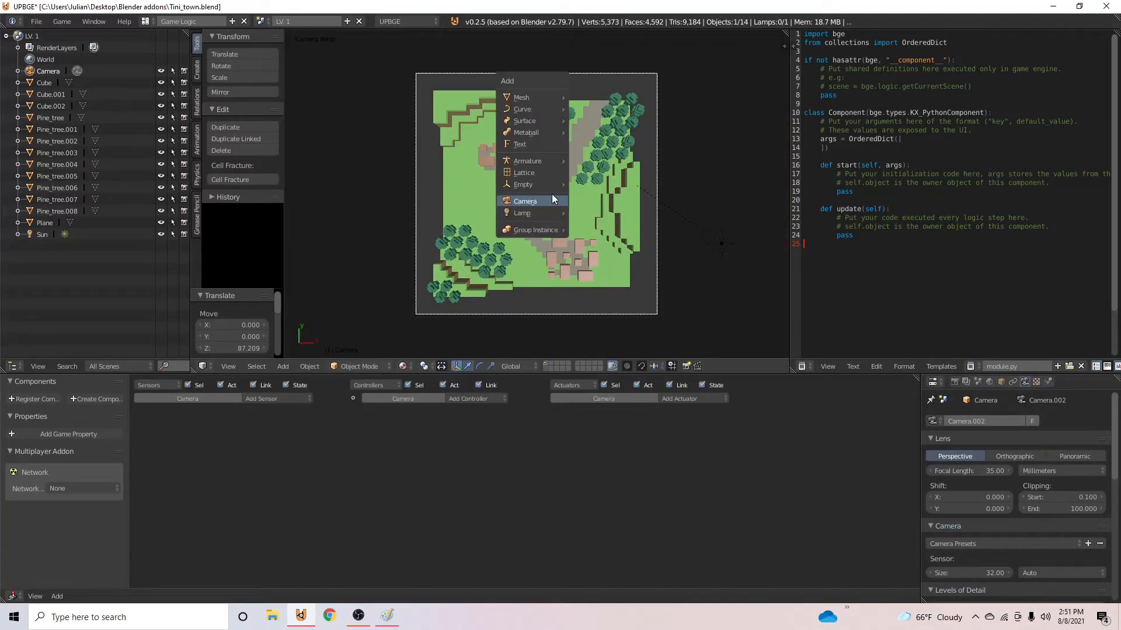
mouse_move(543, 98)
left_click(597, 95)
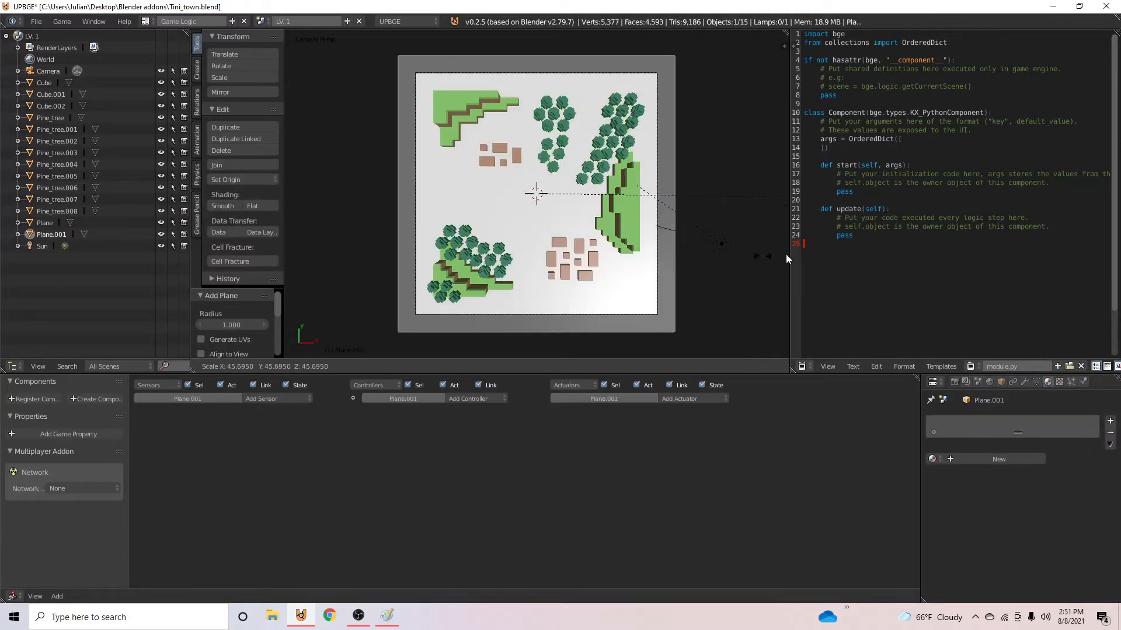
left_click(620, 250)
- Try subdividing the new plane four times in Edit Mode and undo the subdivisions
key("Tab")
key("w")
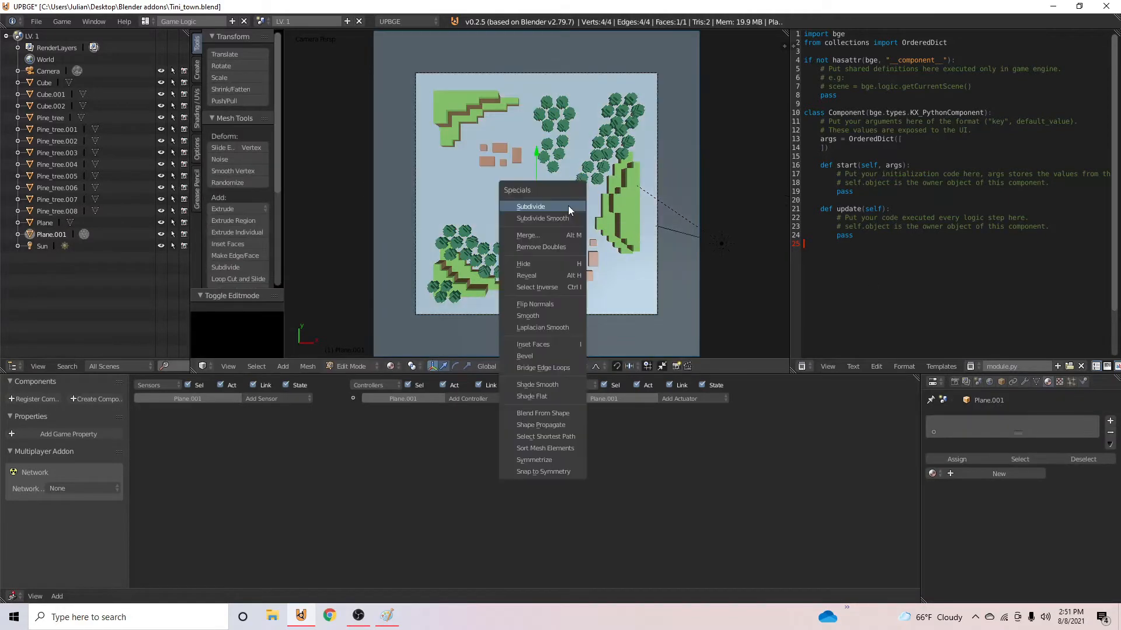
left_click(568, 205)
key("w")
left_click(568, 206)
key("w")
left_click(569, 206)
key("w")
left_click(569, 205)
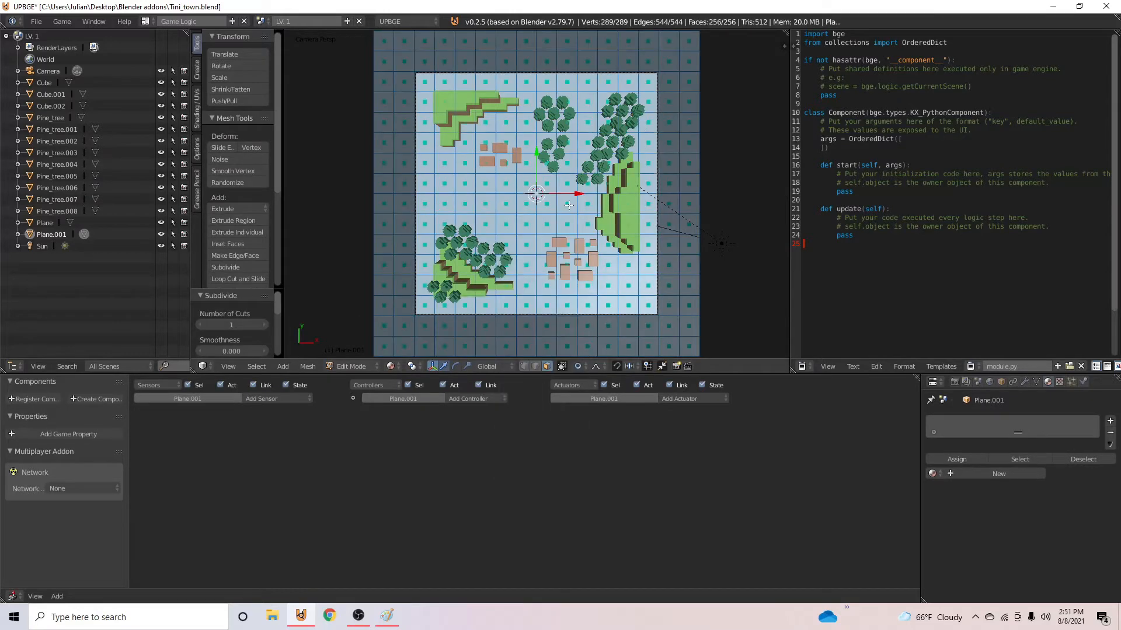
key("ctrl+z")
key("ctrl+z")
key("ctrl+z")
key("ctrl+z")
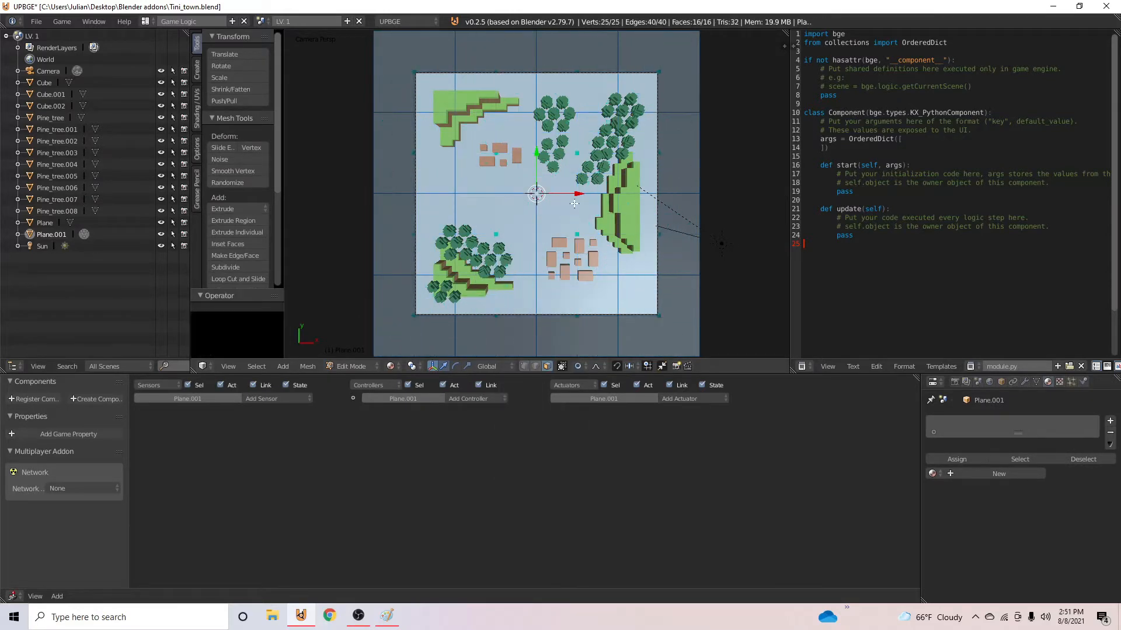
key("Tab")
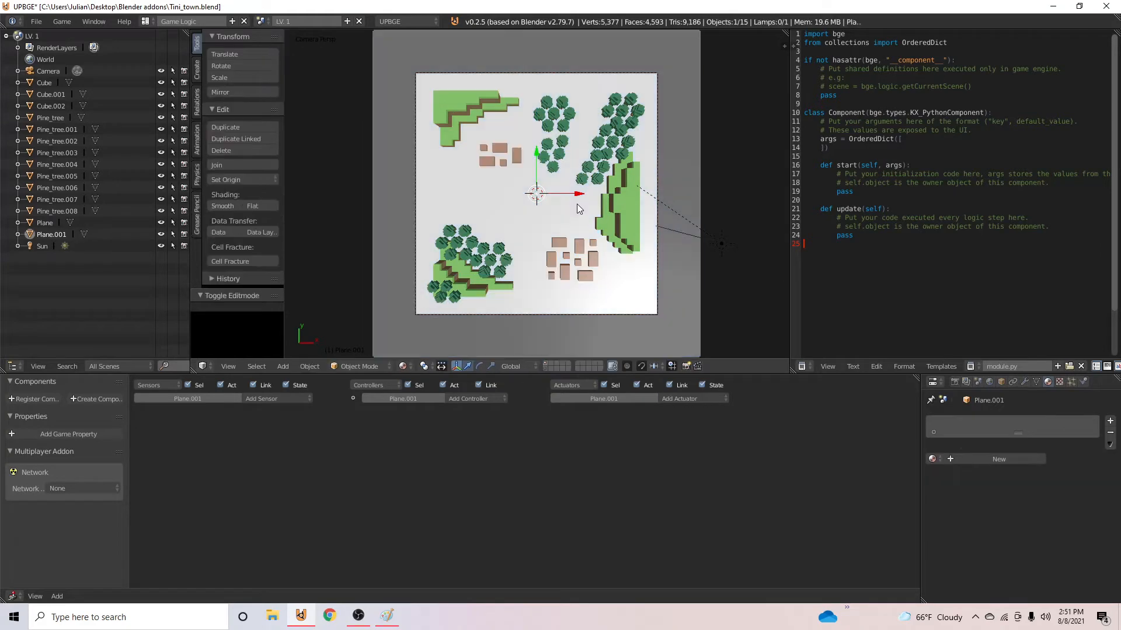
- Assign the existing light-blue Material.006 to the large plane and test-run the game view
left_click(932, 458)
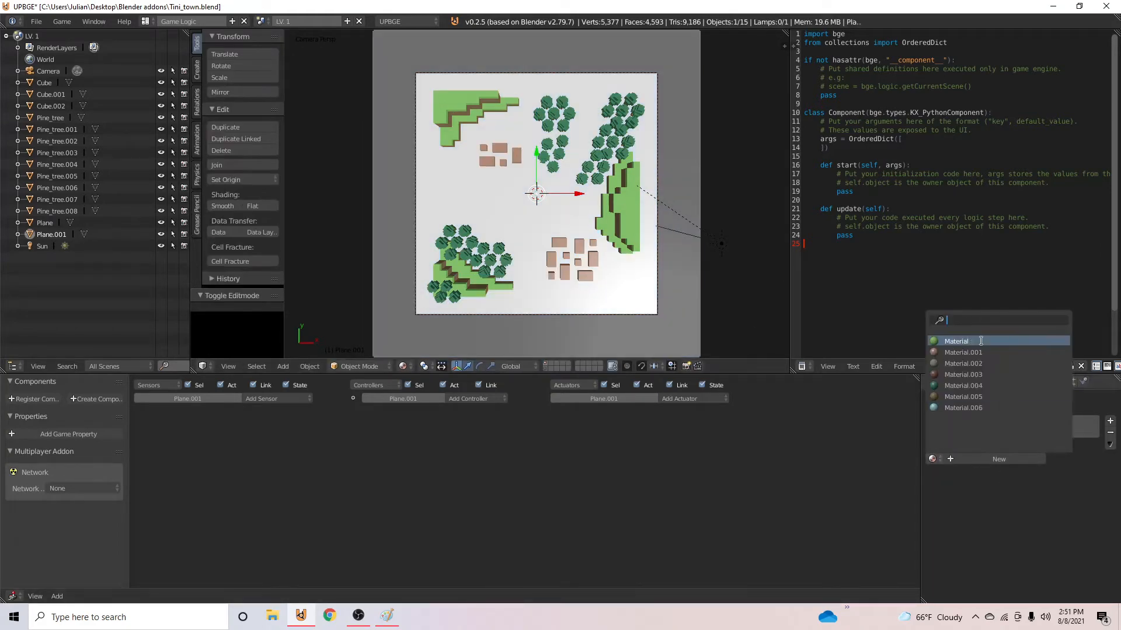
left_click(986, 407)
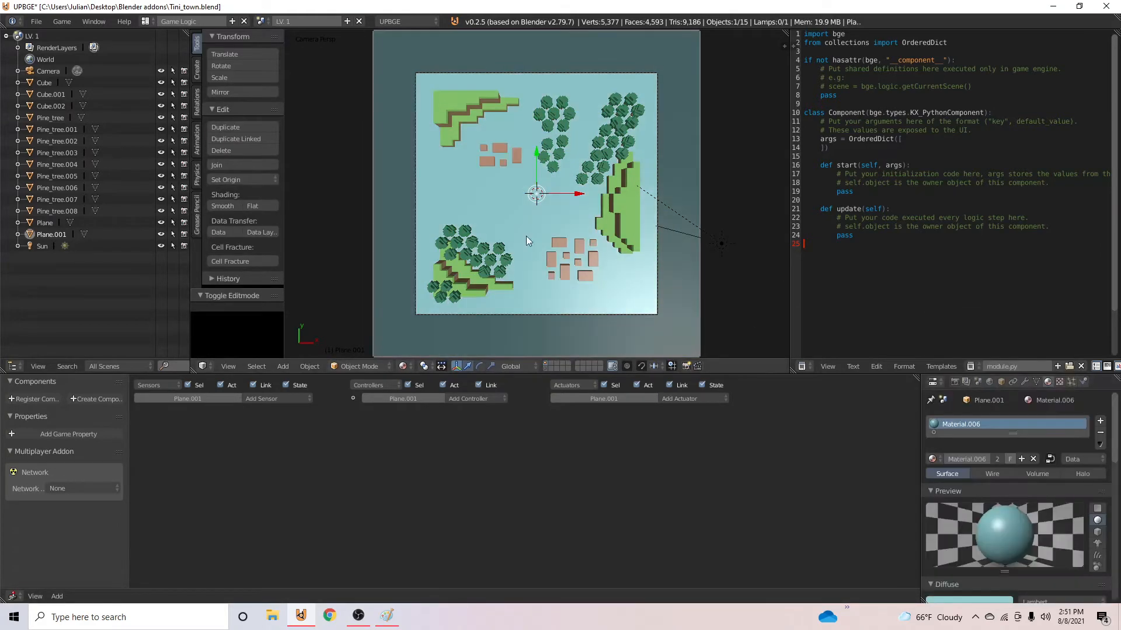
key("p")
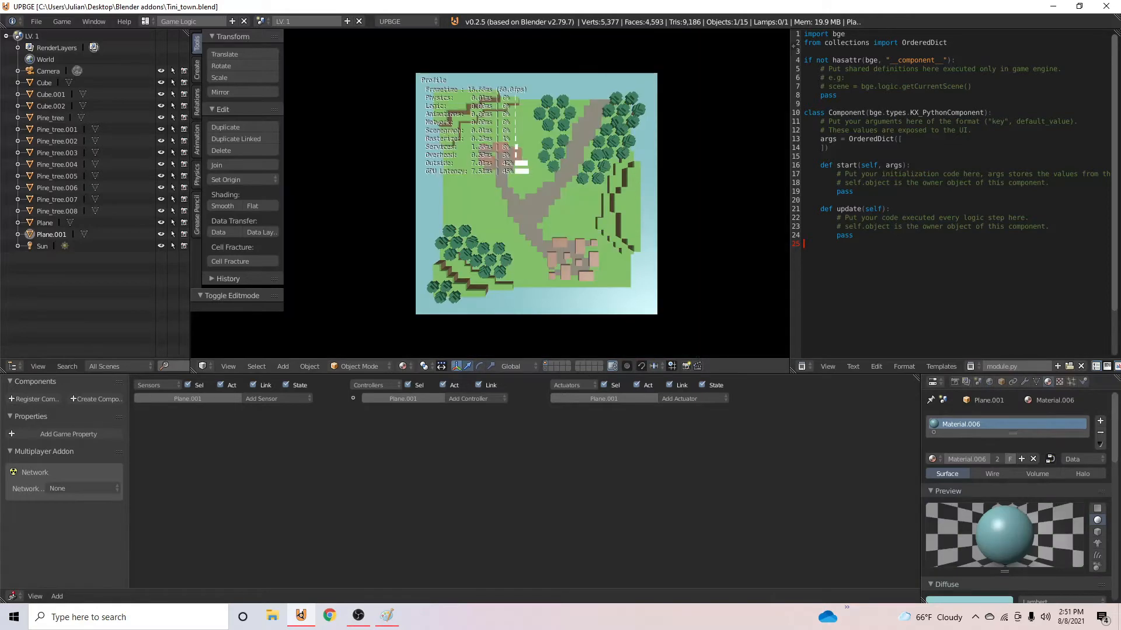
key("Escape")
- Lower the light-blue water plane about 2.04 units along Z
mouse_move(522, 190)
middle_mouse_down()
mouse_move(520, 233)
mouse_move(573, 112)
mouse_move(524, 255)
mouse_move(537, 204)
middle_mouse_up()
right_click(539, 205)
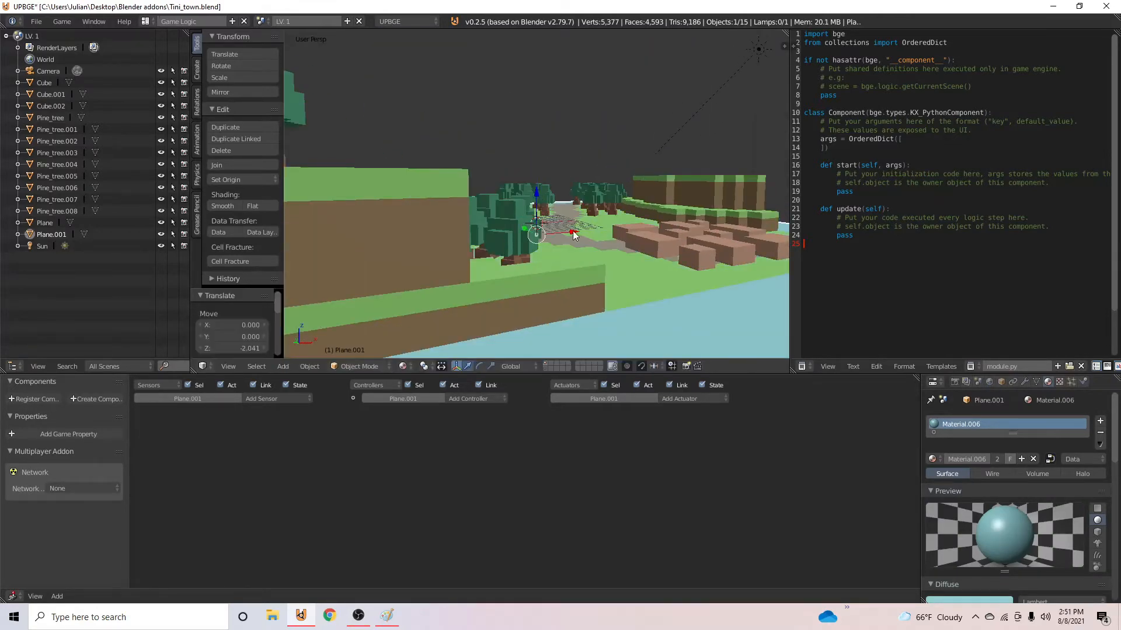
- Select a pond-shaped patch of 25 terrain faces near the smaller village, extrude it down about 2.49 units, and return to Object Mode
key("Tab")
middle_click_drag(600, 253, 544, 281)
scroll(544, 280, "up", 3)
scroll(544, 280, "down", 2)
middle_click_drag(539, 237, 569, 267)
right_click(404, 188)
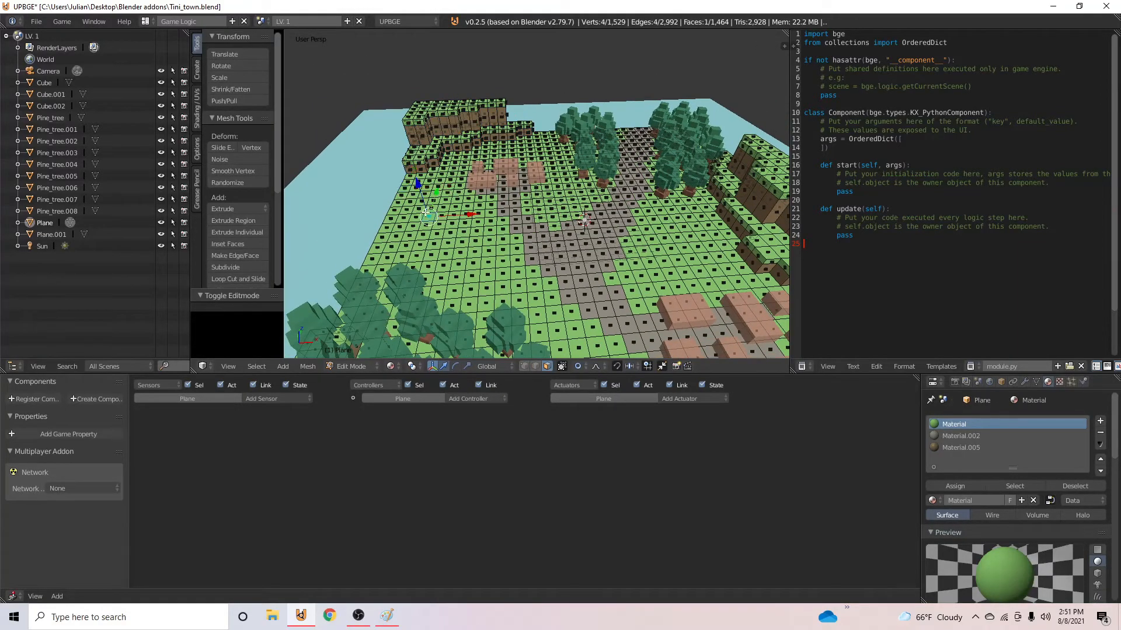
key("KP_7")
key("KP_5")
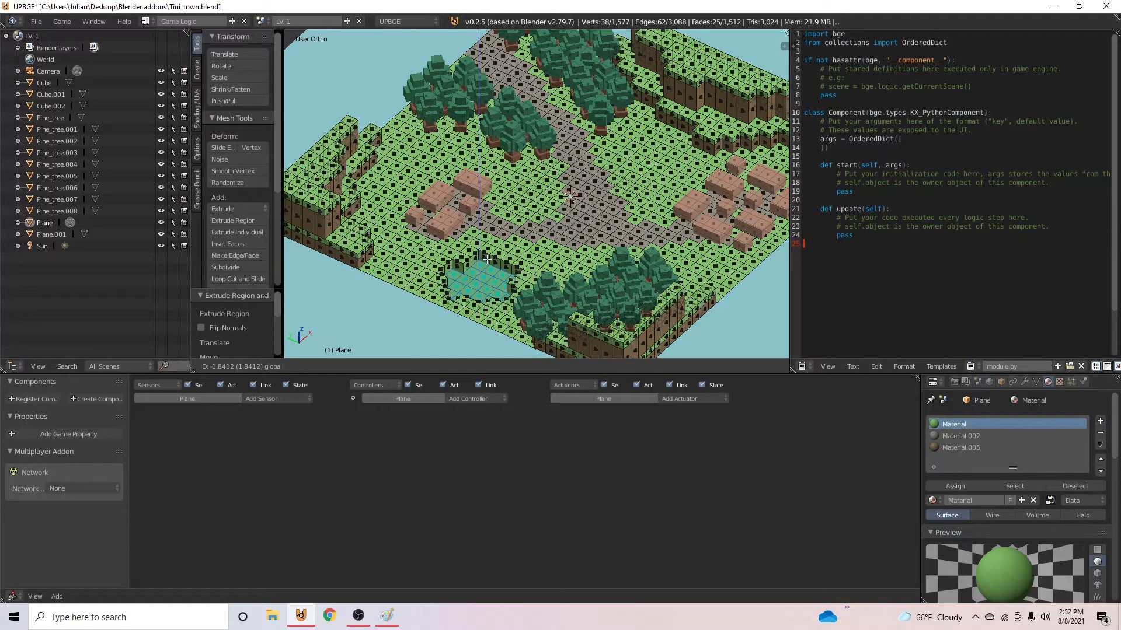
left_click(491, 263)
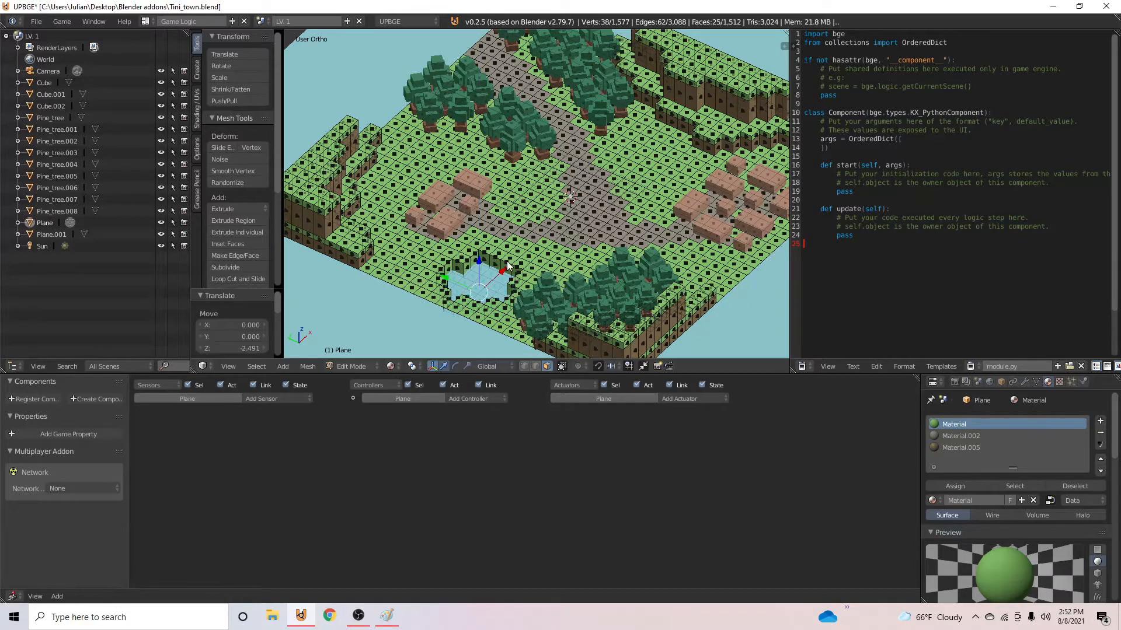
key("Tab")
middle_click_drag(582, 255, 472, 288)
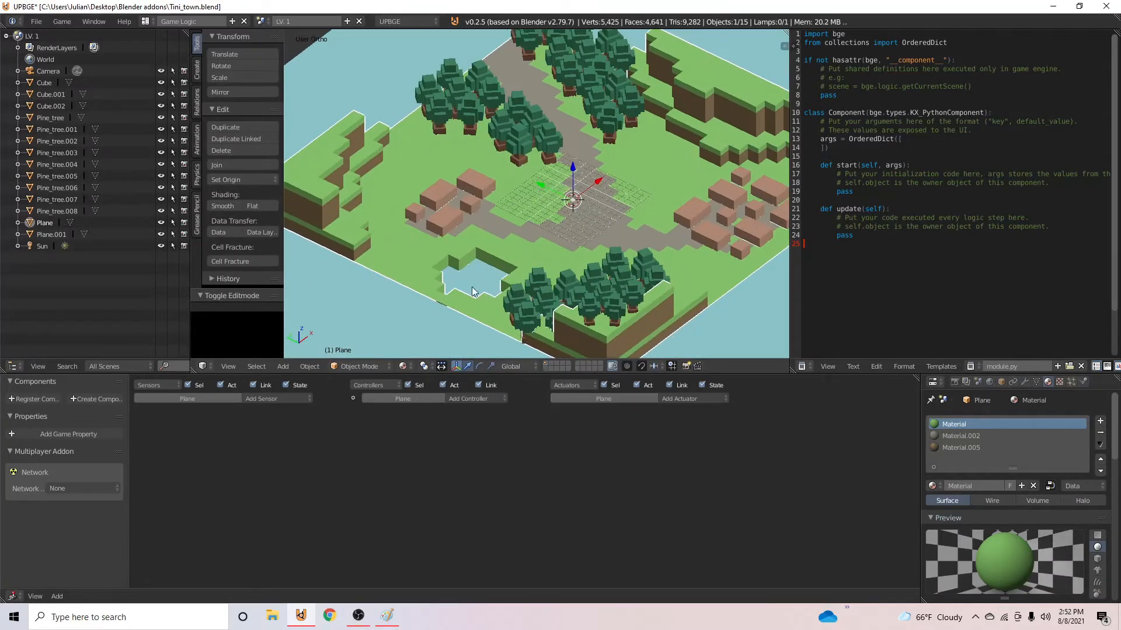
- Raise the water plane slightly inside the pond hole and view the map through the camera
right_click(387, 52)
left_click_drag(575, 177, 576, 169)
key("Tab")
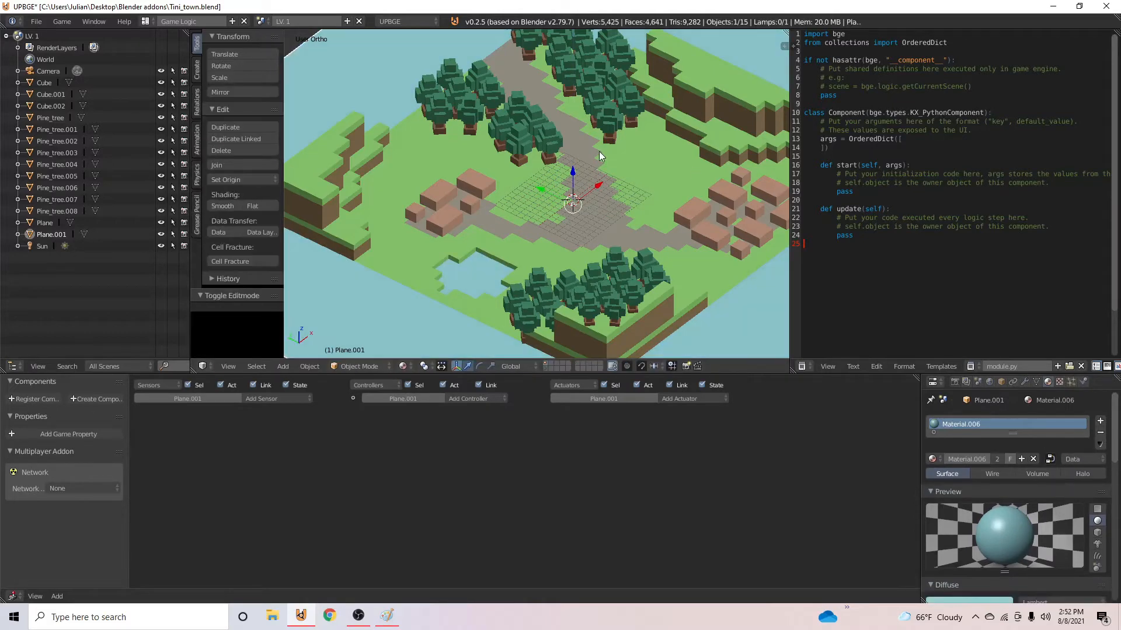
key("KP_0")
key("Tab")
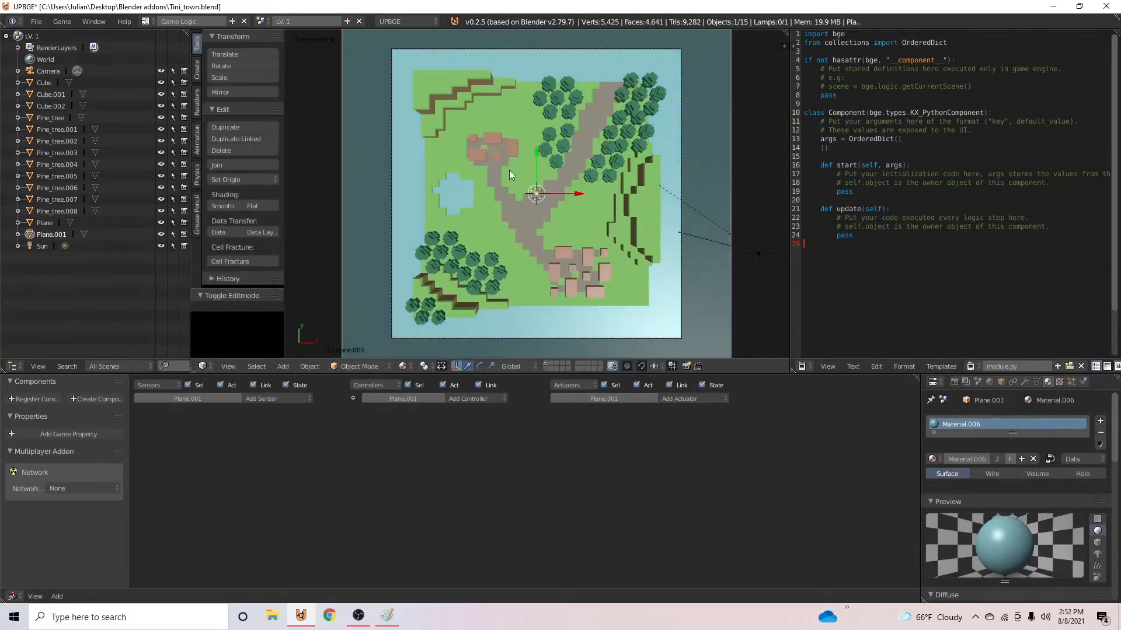
- Save over the existing Tini_town.blend file and test-run the game from the camera view
key("ctrl+s")
left_click(520, 155)
key("p")
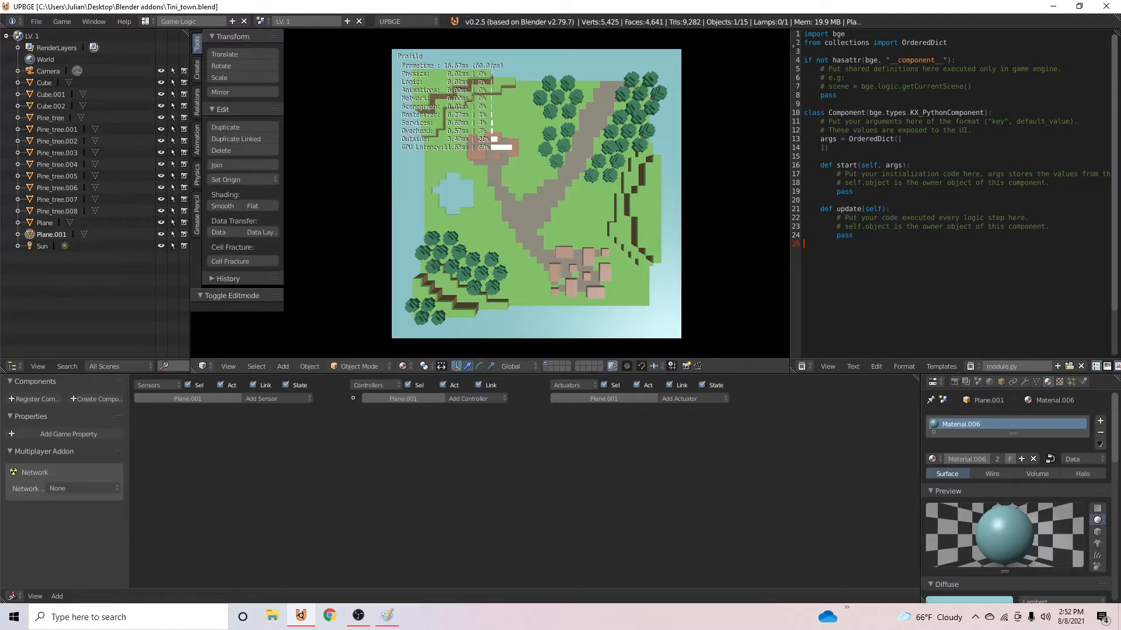
key("Escape")
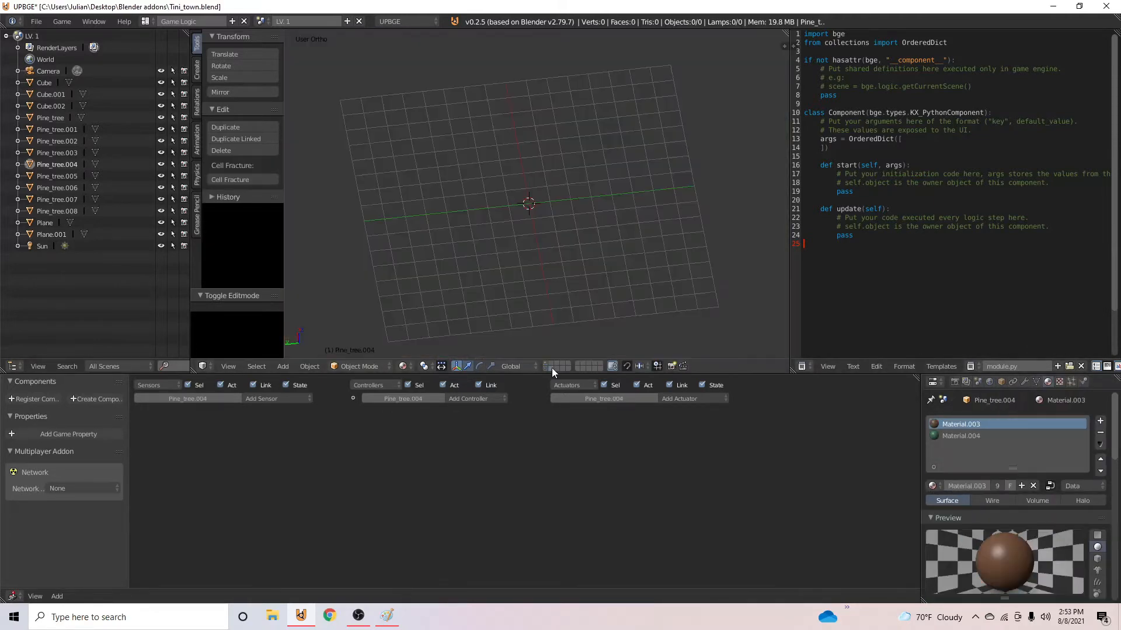
- Add a cube on an empty layer, scale it, and enter Edit Mode on it
middle_click_drag(551, 368, 486, 222)
key("shift+a")
mouse_move(449, 259)
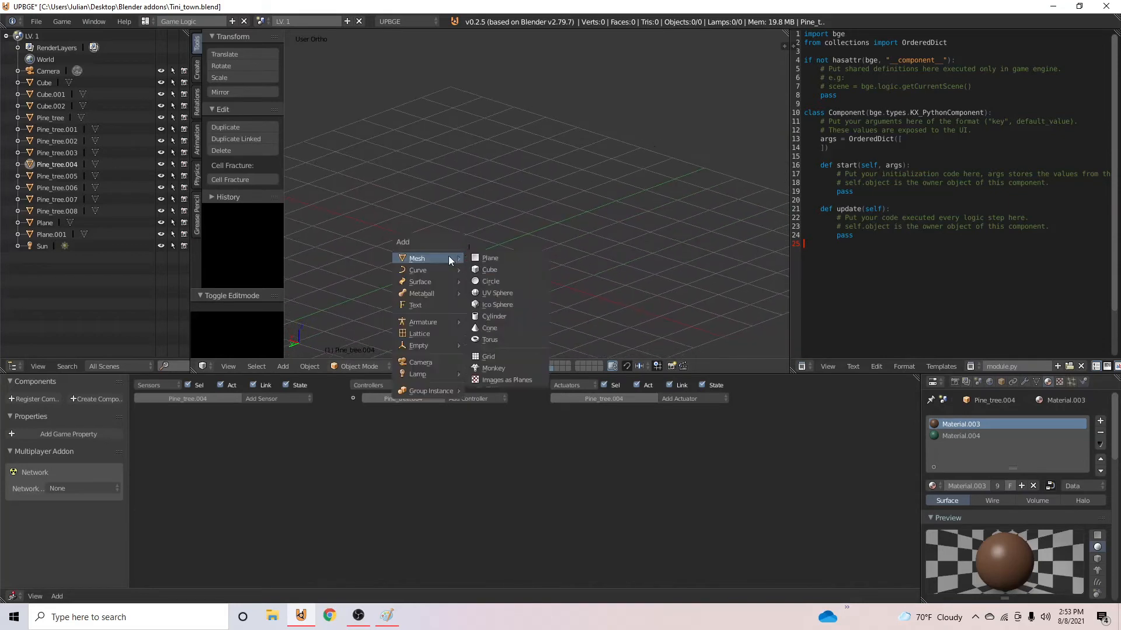
left_click(489, 269)
key("s")
left_click(472, 285)
key("Tab")
scroll(468, 277, "up", 3)
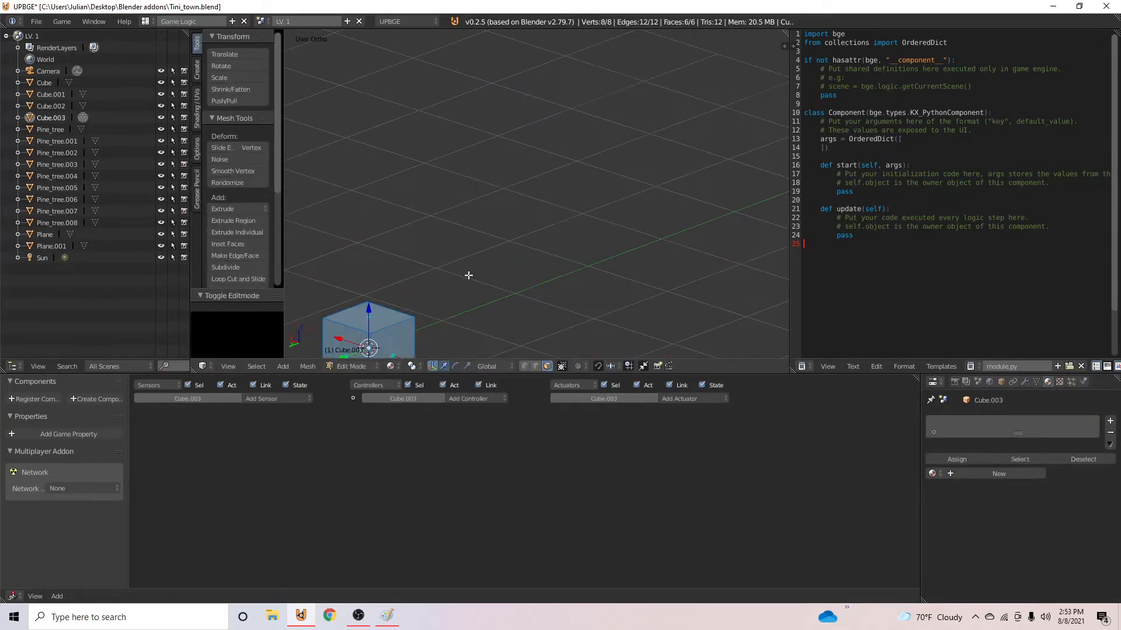
- Select the cube's top face and lower it about 0.27 units along Z
middle_click_drag(510, 327, 638, 266, "shift")
right_click(523, 258)
right_click(501, 244)
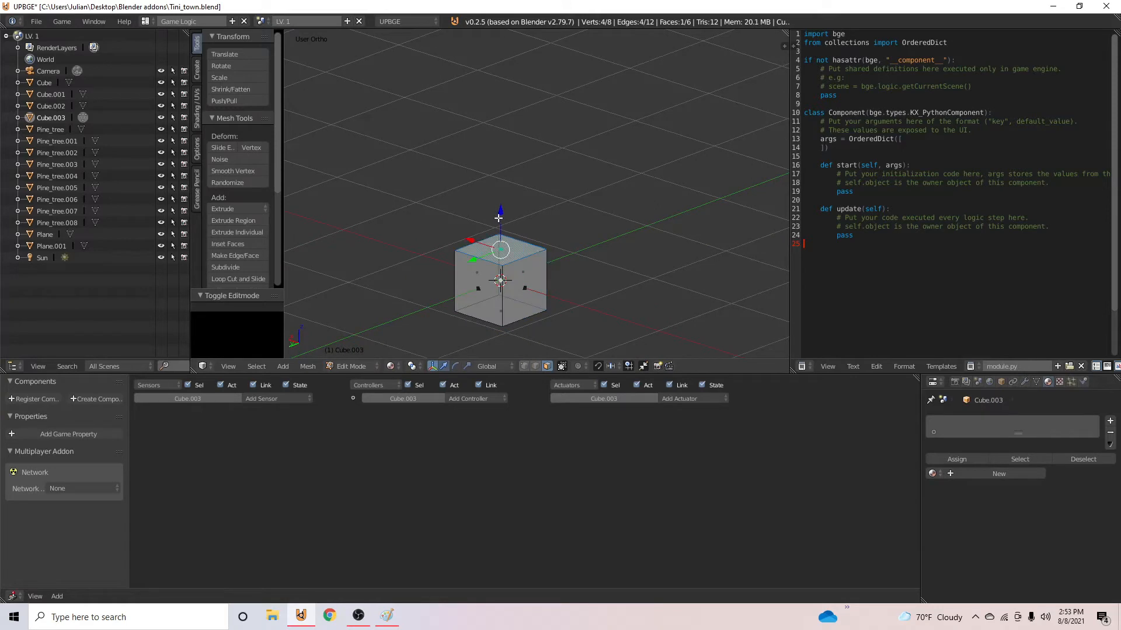
left_click_drag(499, 219, 497, 246)
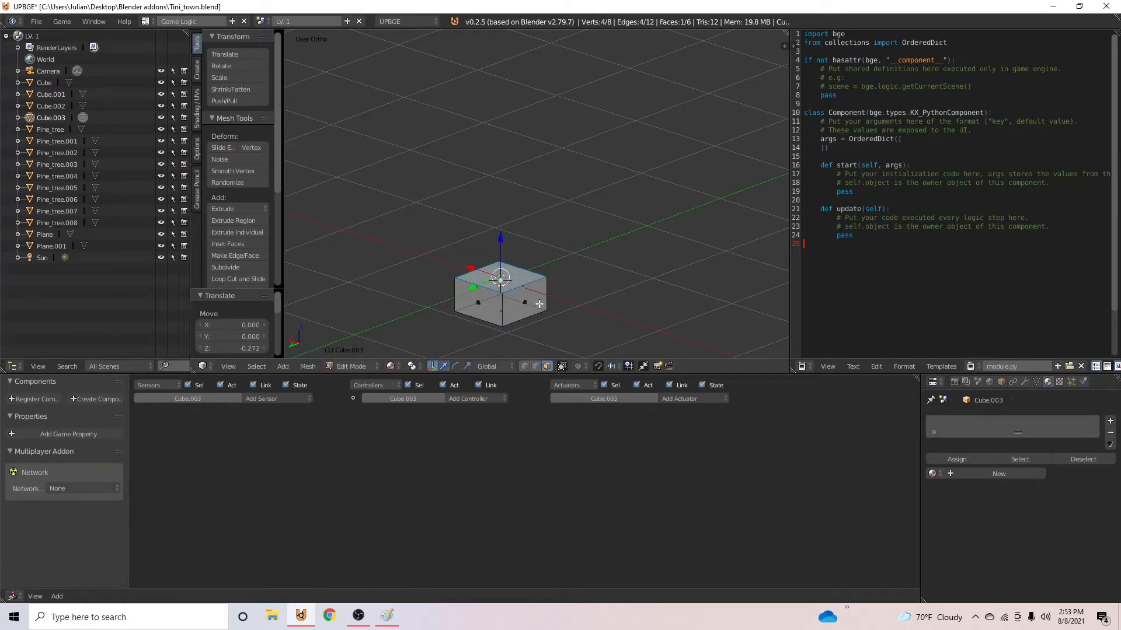
- Extrude the block's top face into two smaller stepped tiers, each inset to about 0.69 scale, and return to Object Mode
key("e")
key("s")
left_click(516, 284)
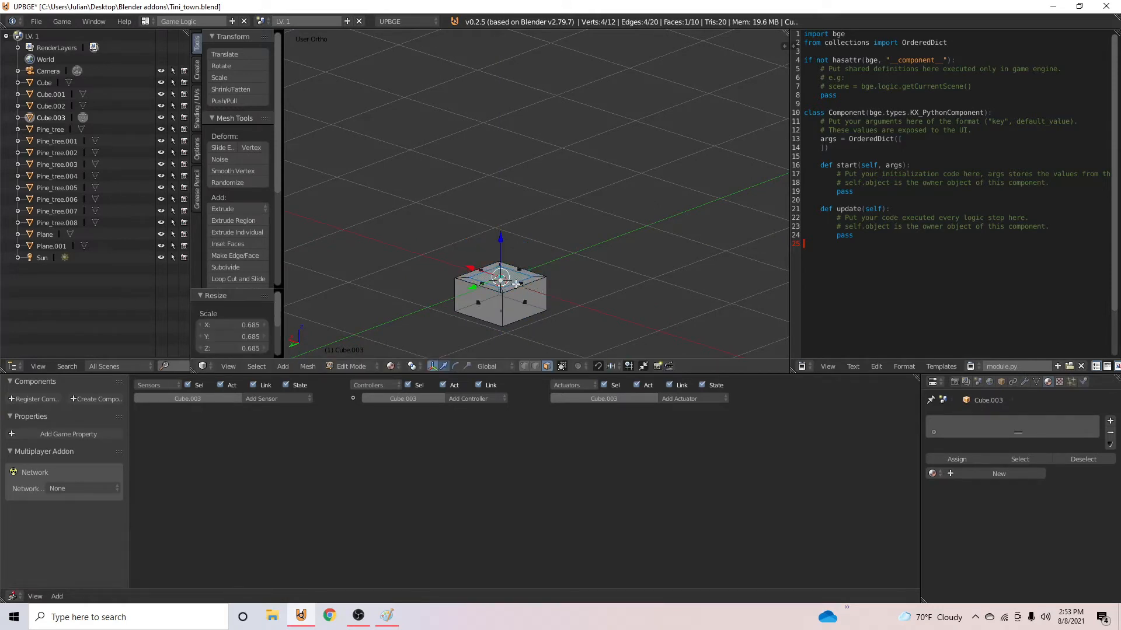
key("e")
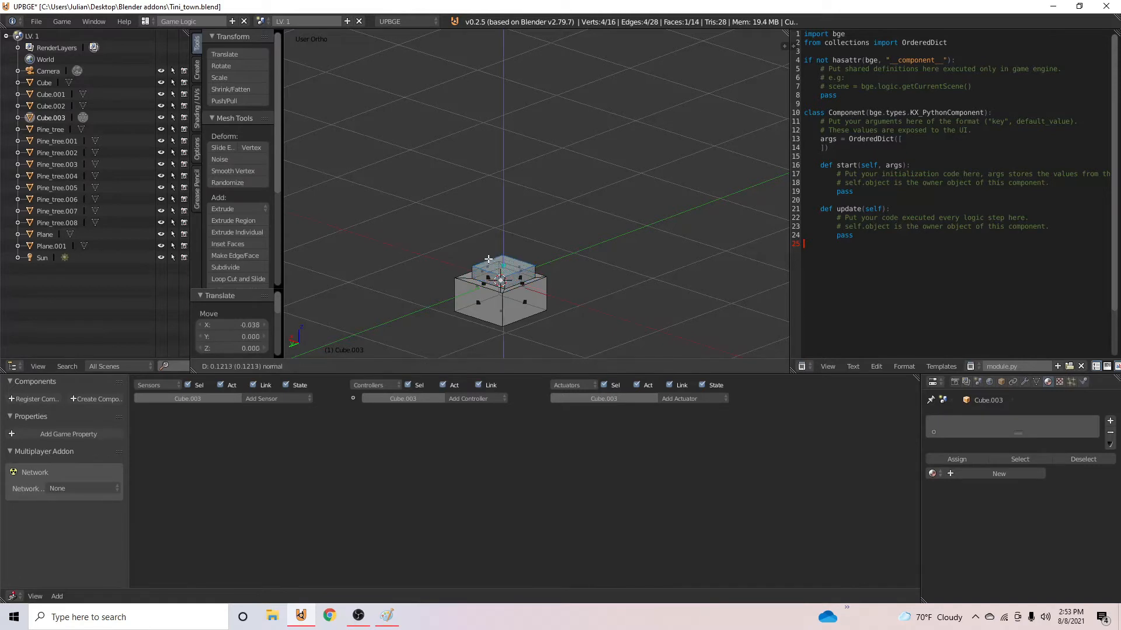
left_click(519, 270)
key("e")
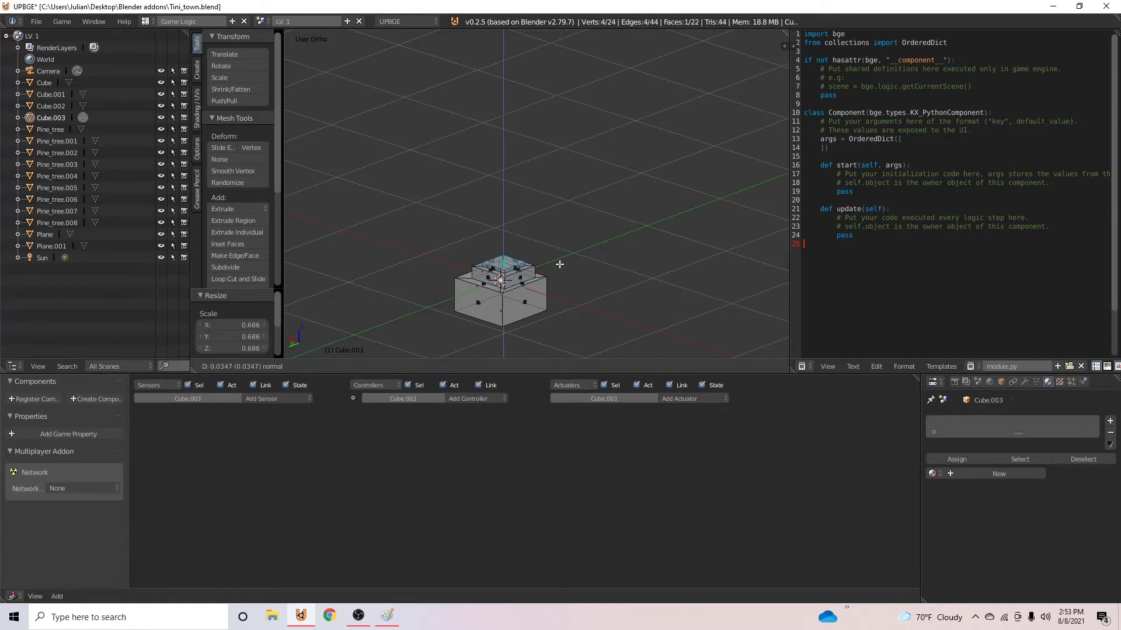
left_click(558, 261)
key("Tab")
mouse_move(582, 286)
middle_mouse_down()
mouse_move(604, 289)
mouse_move(538, 292)
mouse_move(563, 294)
middle_mouse_up()
- Add a new material to the stepped block and set its diffuse color to medium gray
left_click(972, 460)
scroll(992, 478, "down", 5)
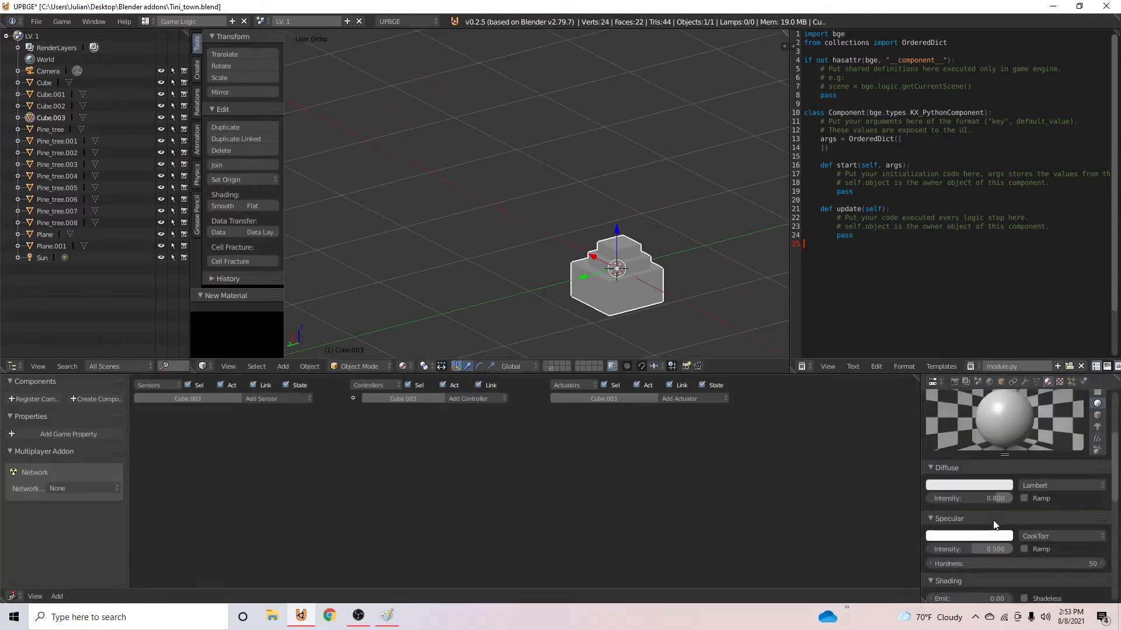
left_click(1003, 485)
left_click(1003, 353)
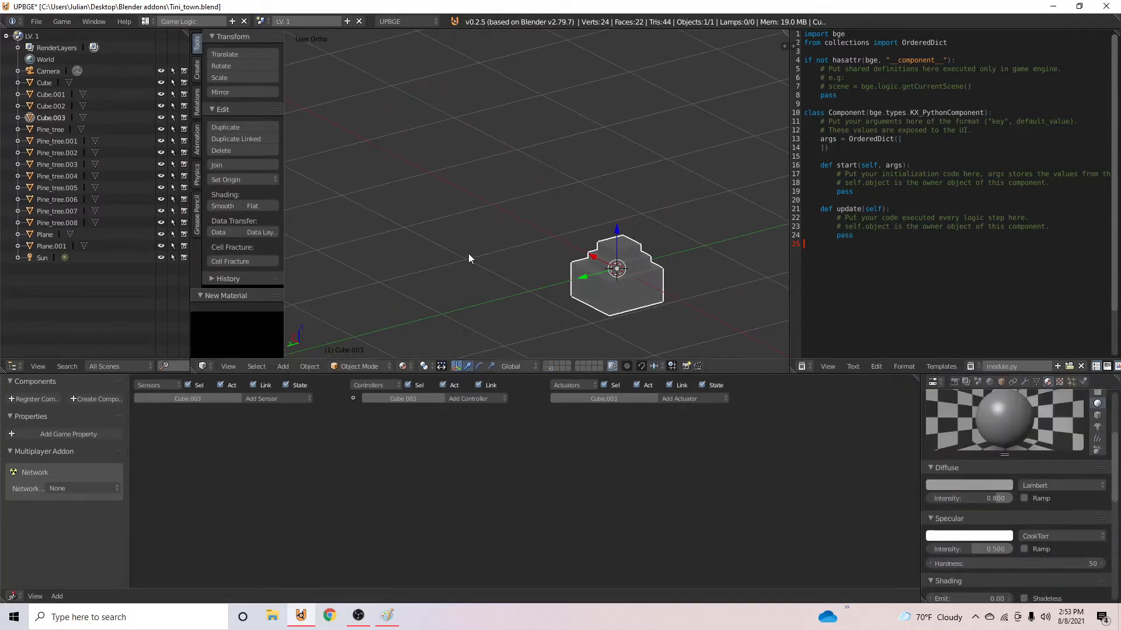
- Rename the gray stepped block as Rock
key("Tab")
key("Tab")
scroll(496, 431, "up", 2)
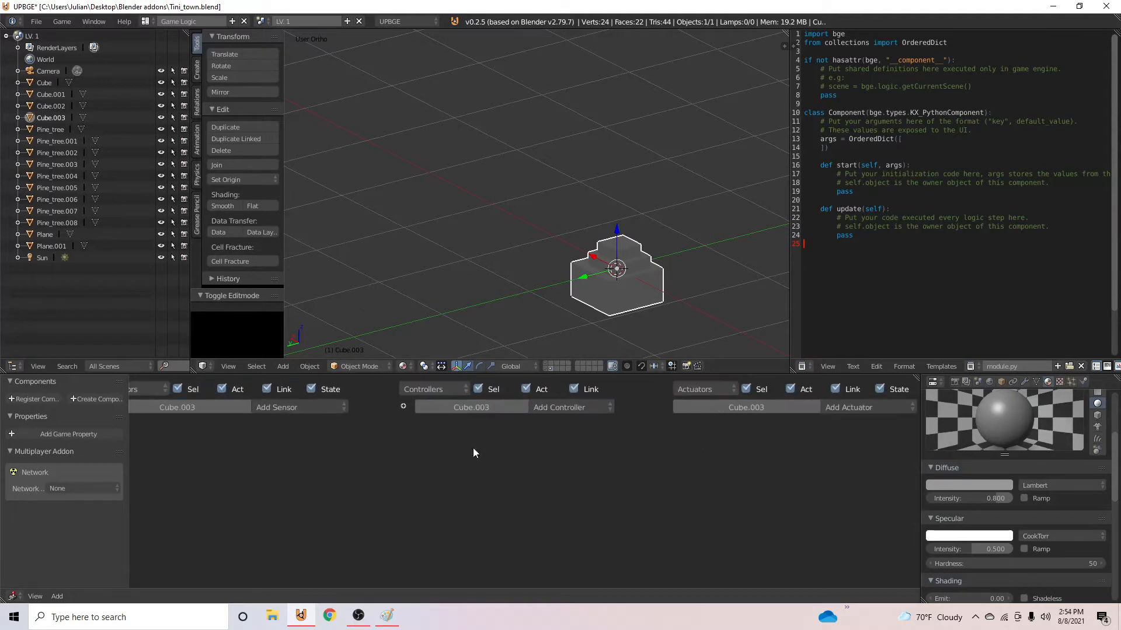
left_click(1011, 382)
left_click(1002, 382)
left_click(989, 420)
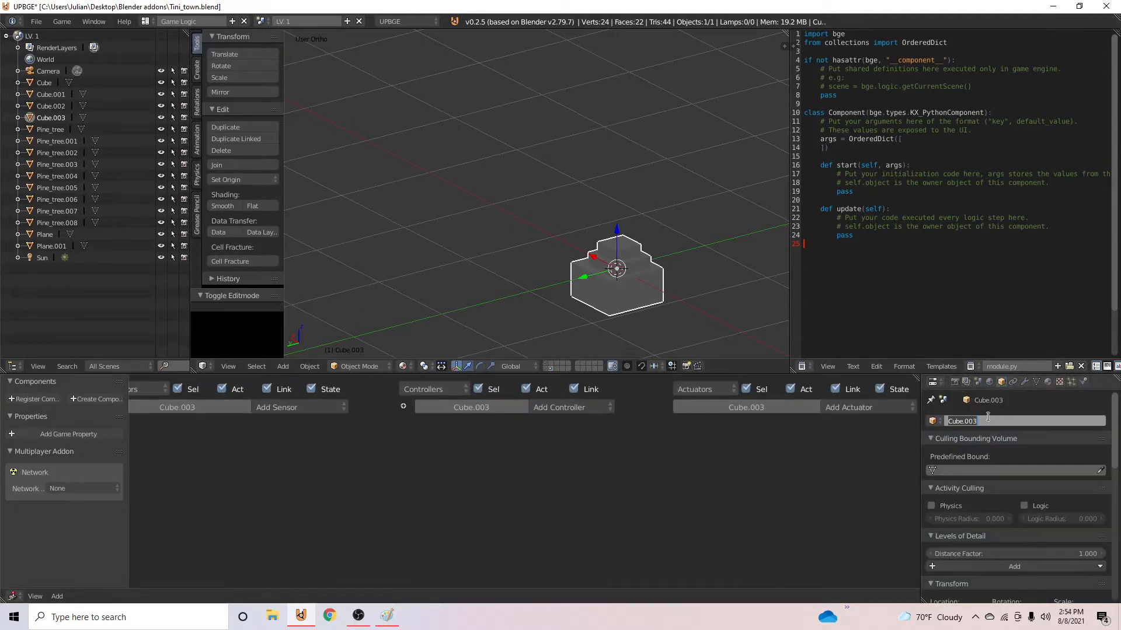
key("Return")
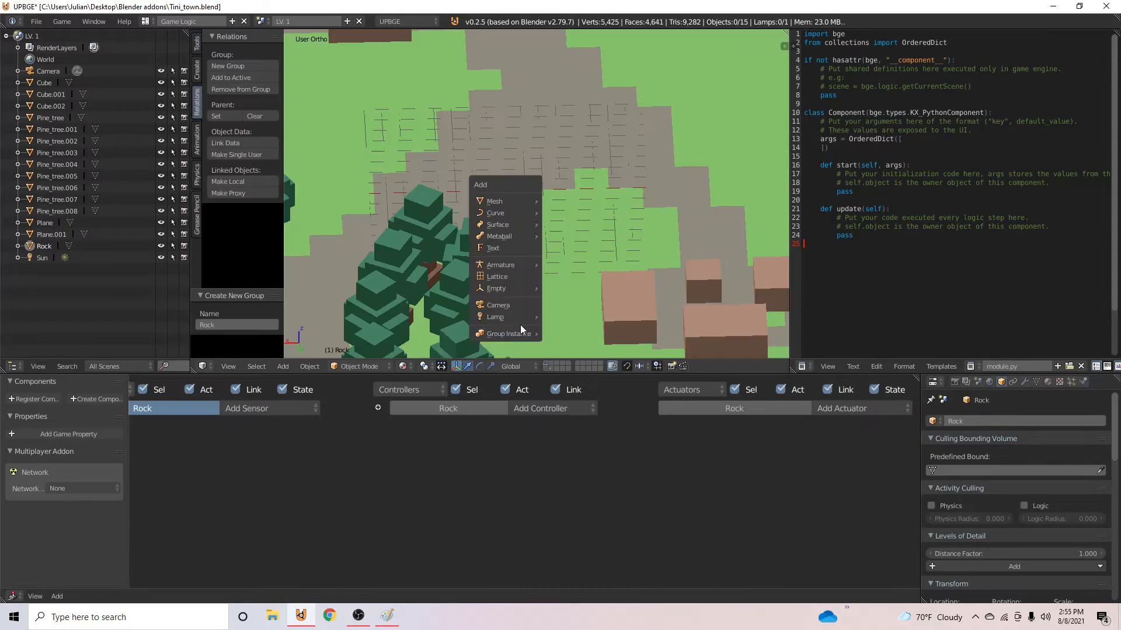
- Add an instance of the Rock group to the map and move it to about X -1.04, Y 0.96, Z 0.23
mouse_move(517, 337)
left_click(564, 331)
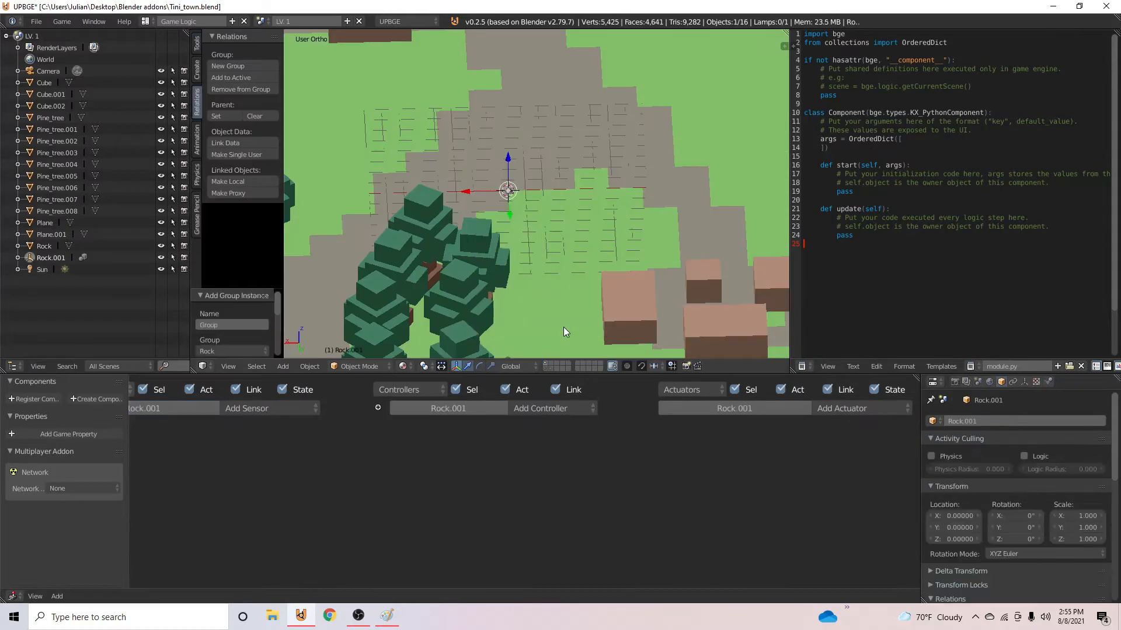
key("g")
key("x")
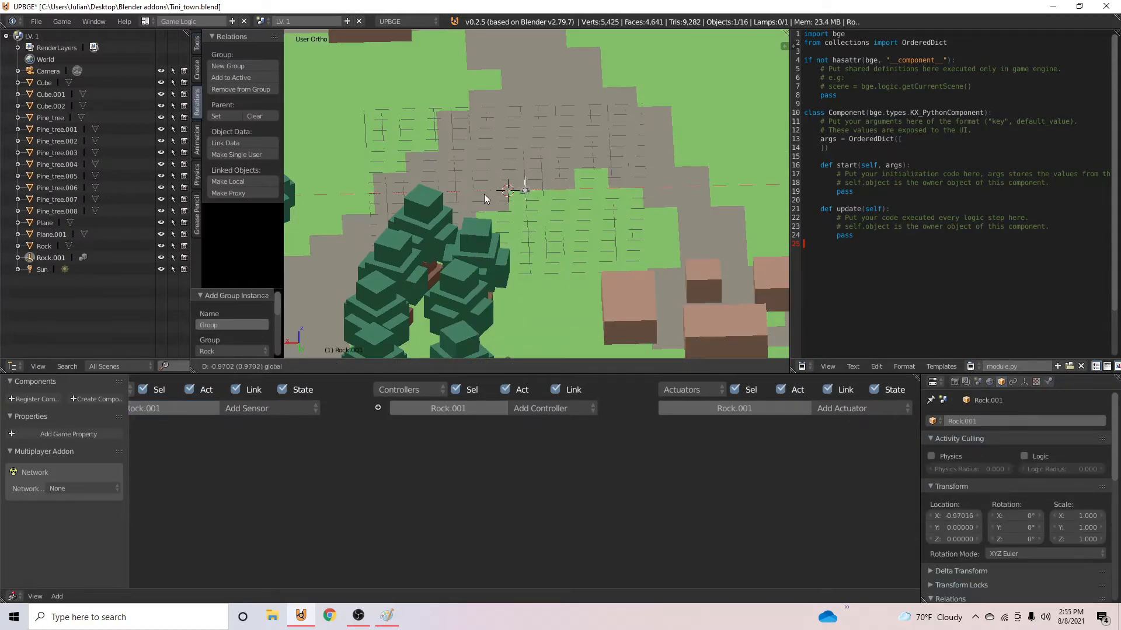
left_click(485, 193)
left_click_drag(528, 208, 534, 219)
scroll(534, 219, "up", 5)
- Scale the original Rock on its own layer to about 2.02 and return to the map layer
middle_click_drag(534, 219, 553, 369)
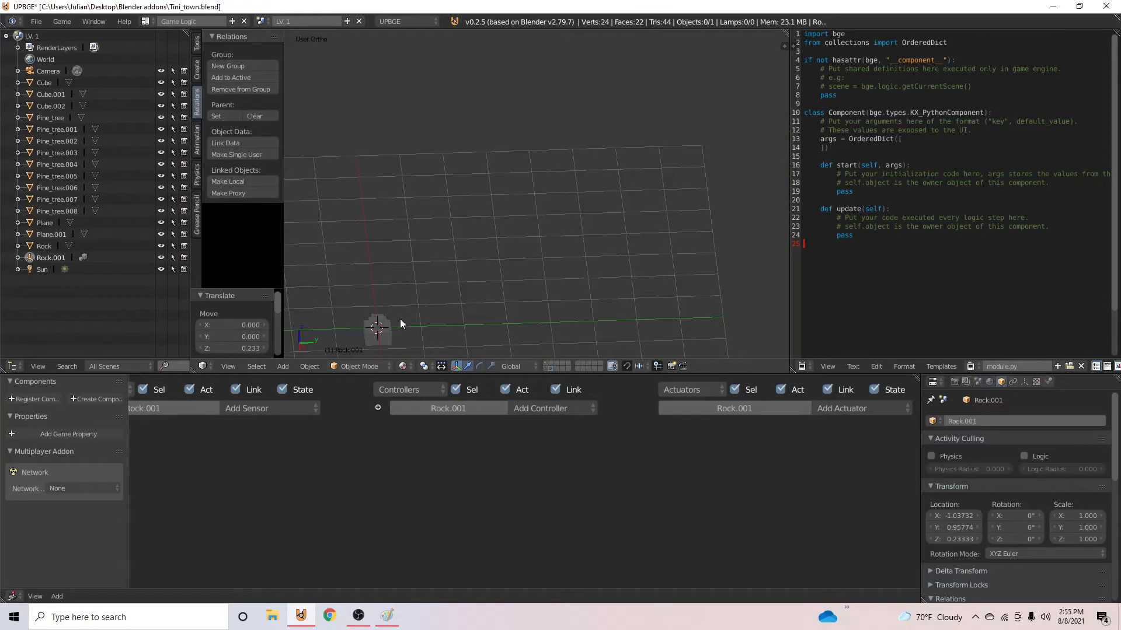
right_click(401, 319)
key("s")
left_click(471, 346)
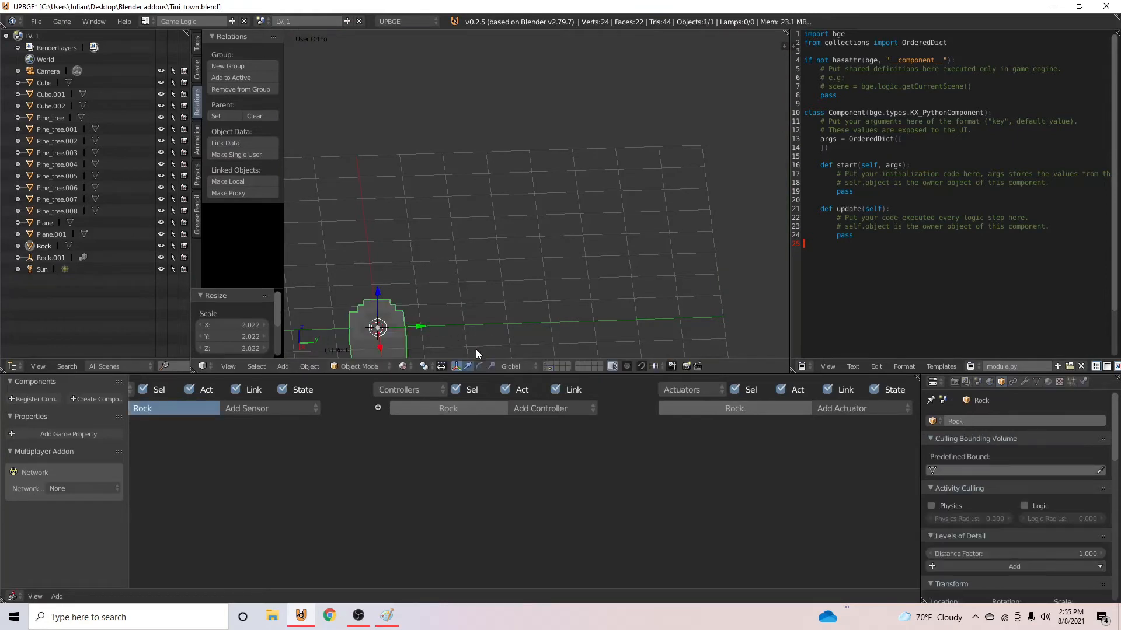
left_click(545, 365)
- Raise the rock instance on the map about 0.3 units along Z
right_click(421, 299)
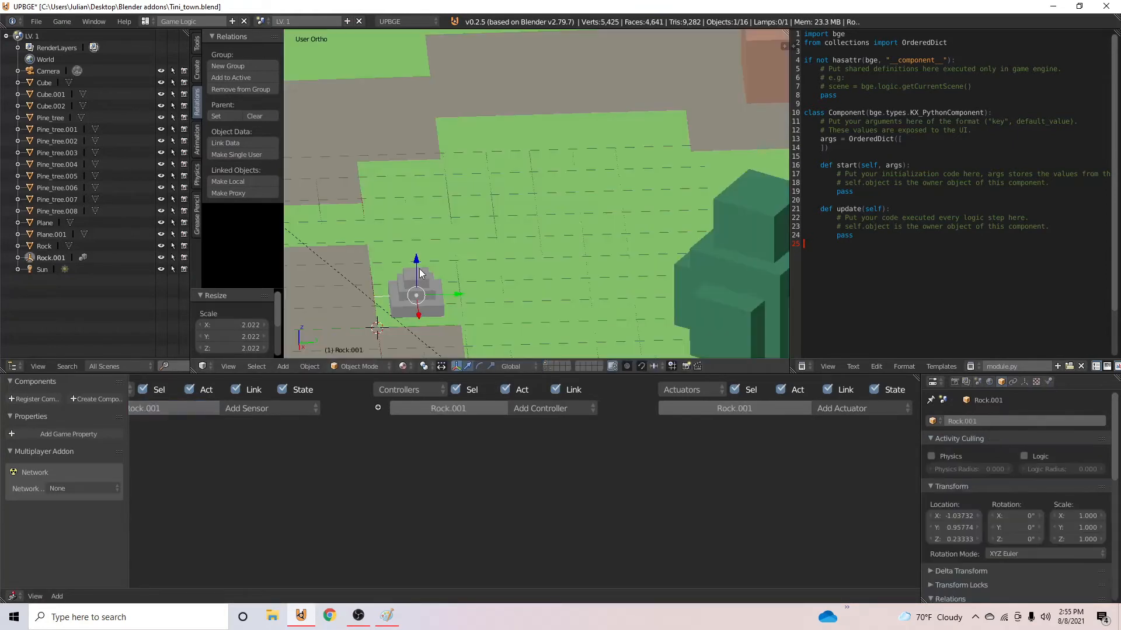
left_click_drag(418, 262, 416, 251)
middle_click_drag(418, 252, 599, 271)
scroll(607, 277, "down", 4)
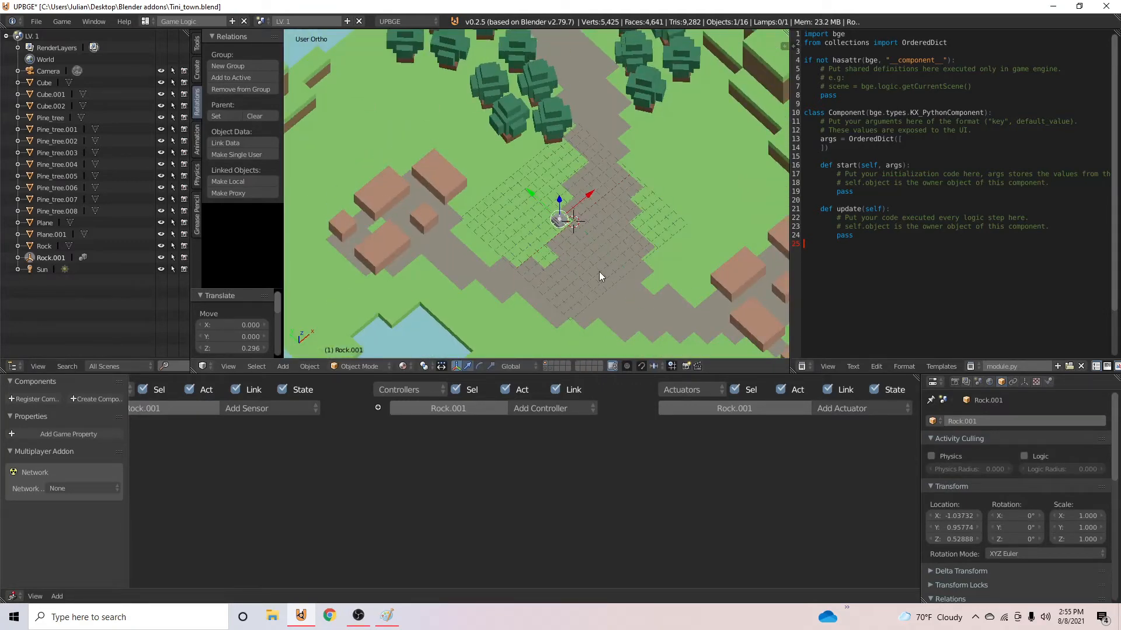
- In top view, duplicate the rock into a three-rock cluster beside the path below the upper village
key("KP_7")
key("shift+d")
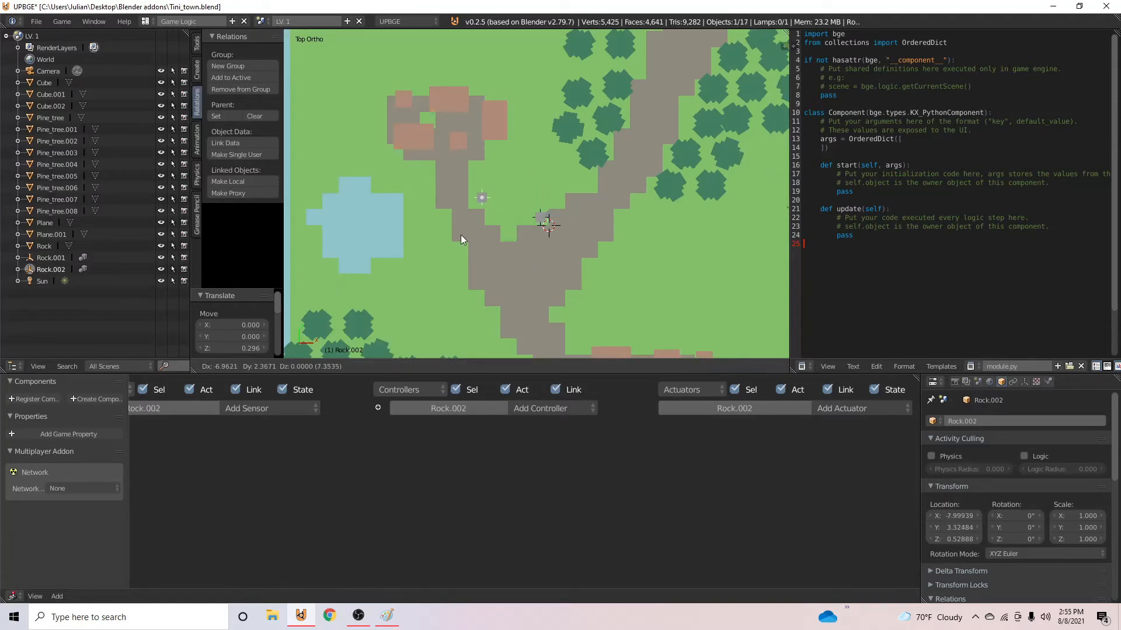
left_click(456, 236)
key("shift+d")
left_click(478, 239)
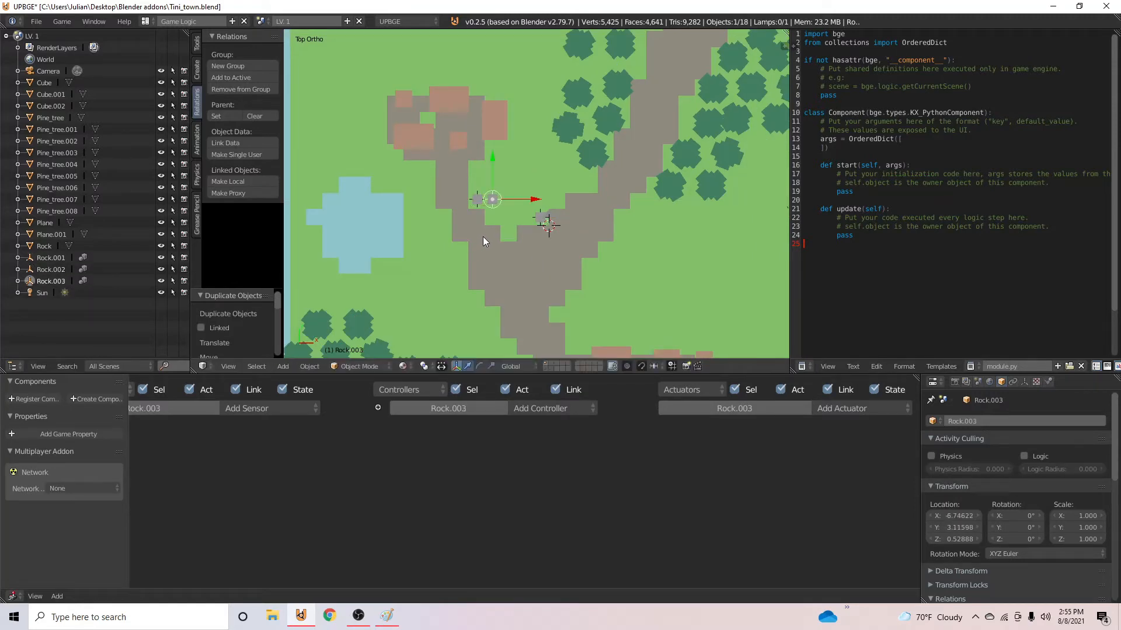
key("shift+d")
left_click(467, 222)
- Duplicate the rock near the map's center into a four-rock cluster along the east edge of the main path
right_click(541, 221)
key("shift+d")
left_click(591, 271)
key("shift+d")
- Duplicate the three-rock cluster to the main path's west edge, and place another copy rotated 180° beside the northeast path branch
key("shift+d")
key("shift+d")
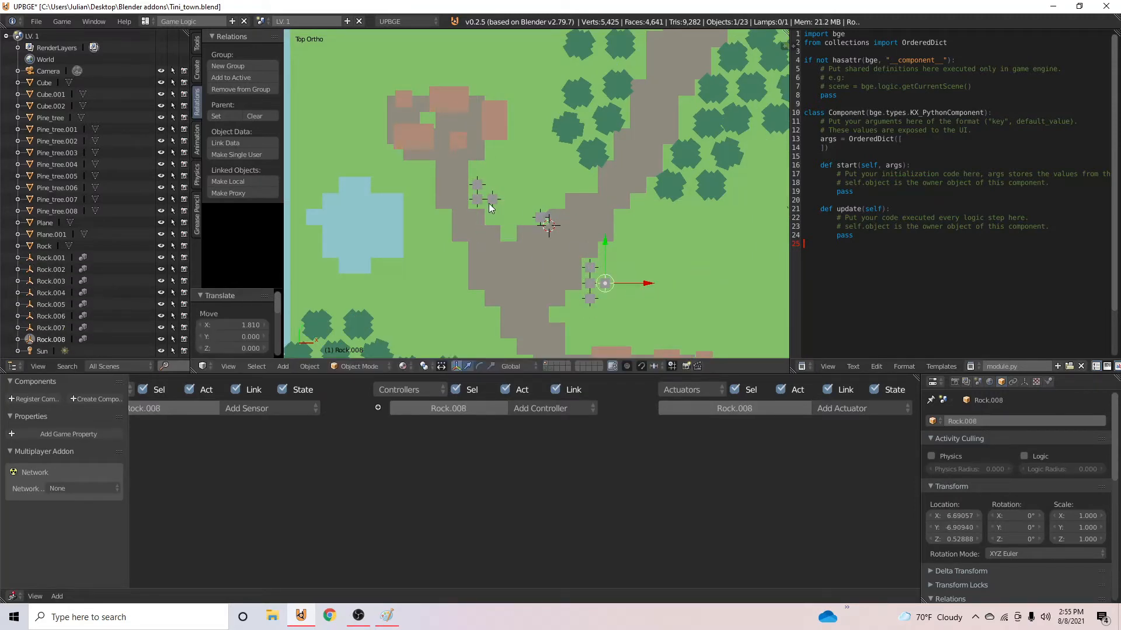
right_click(491, 201)
- Duplicate the rotated three-rock cluster to the edge of the northeastern pine forest and adjust its position
key("shift+d")
left_click(499, 308)
key("shift+d")
key("r")
key("g")
left_click(645, 173)
- Duplicate the four-rock cluster, rotate the copy 180°, and place it beside the lower village
key("shift+d")
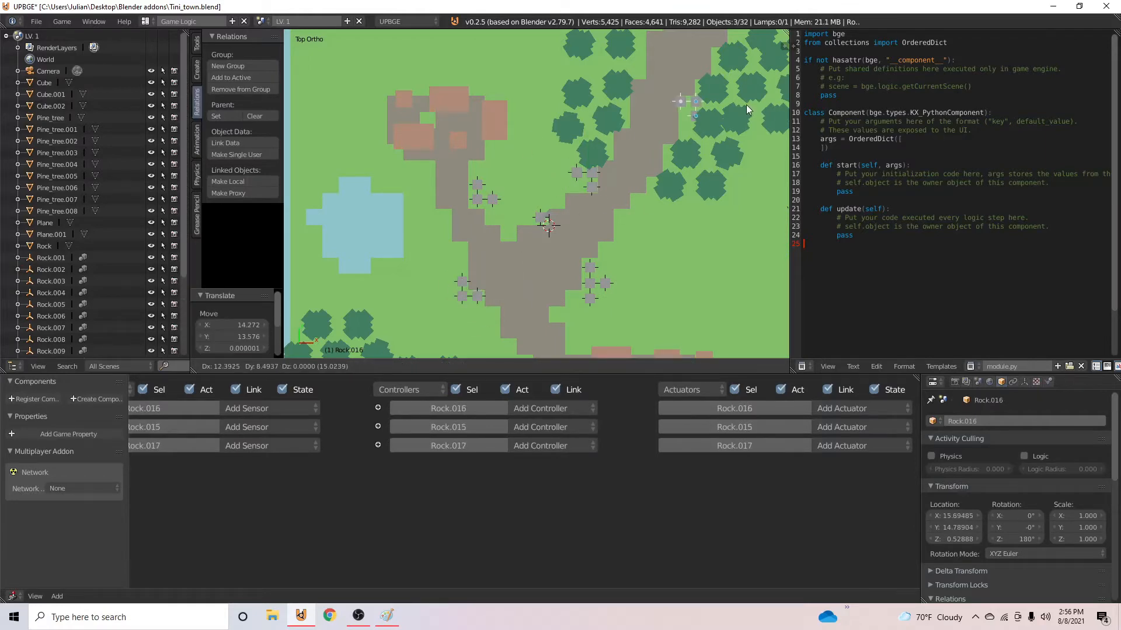
left_click(709, 102)
key("g")
left_click(700, 101)
scroll(584, 146, "down", 2)
right_click(540, 124, "shift")
- Duplicate the rocks from the main path's west edge to the lower village and place a single rock among its houses
key("shift+d")
type("r180")
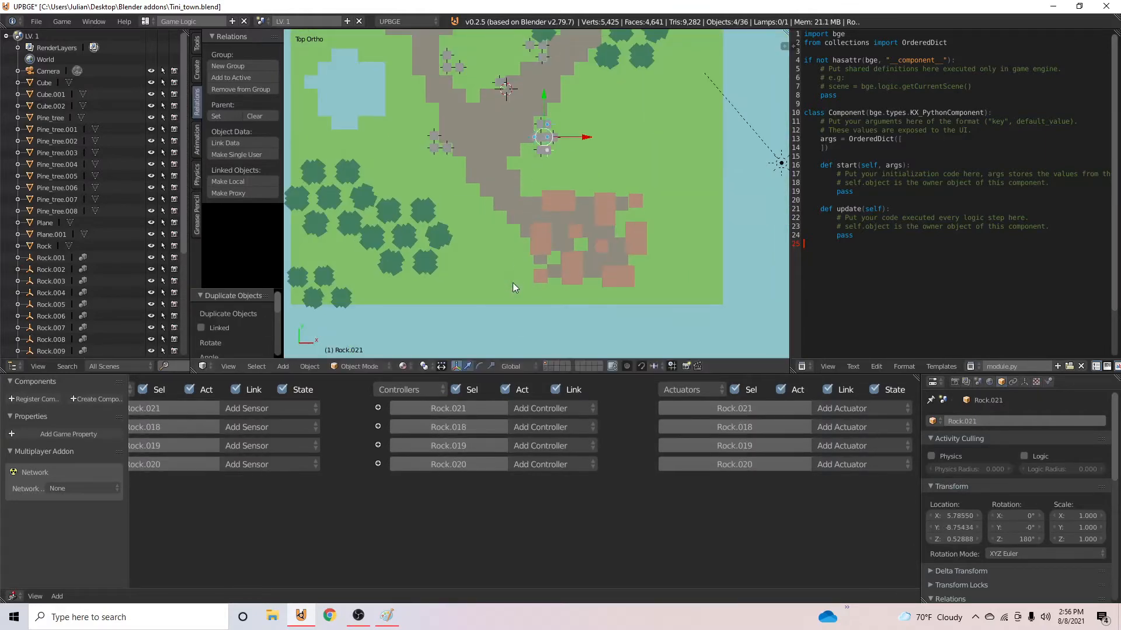
type("g")
left_click(490, 350)
right_click(433, 148)
scroll(443, 149, "up", 2)
key("shift+d")
left_click(663, 263)
- Duplicate rock from the lower village's west edge and place the copy farther west on the map
key("shift+d")
left_click(670, 297)
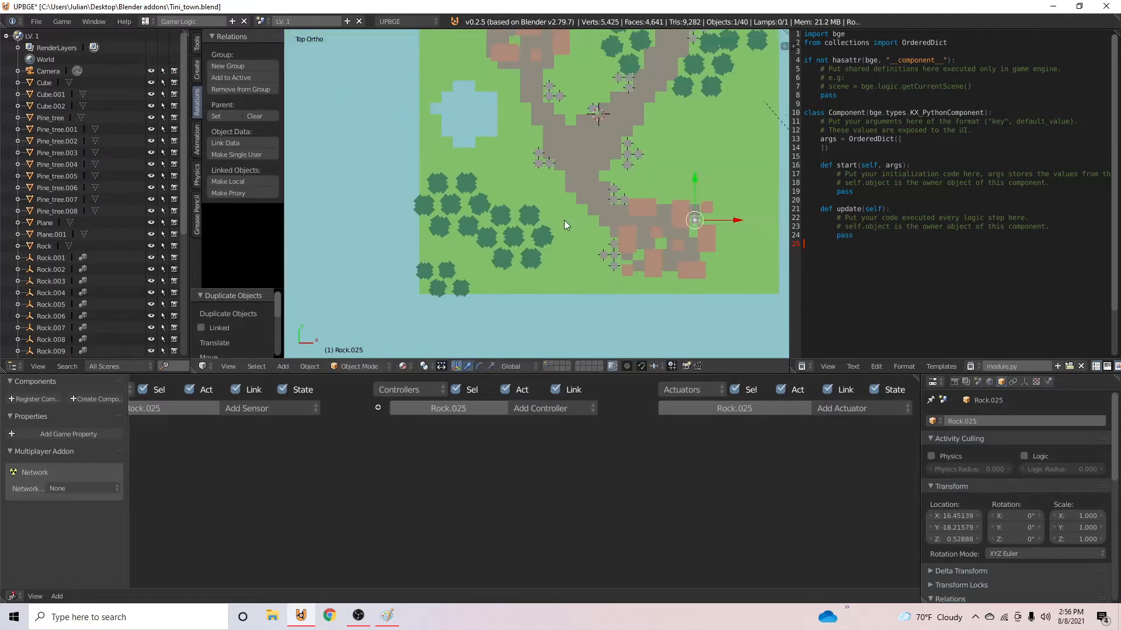
middle_click_drag(564, 219, 568, 212, "shift")
right_click(615, 249)
key("shift+d")
left_click(420, 188)
right_click(423, 192)
middle_click_drag(422, 193, 495, 314)
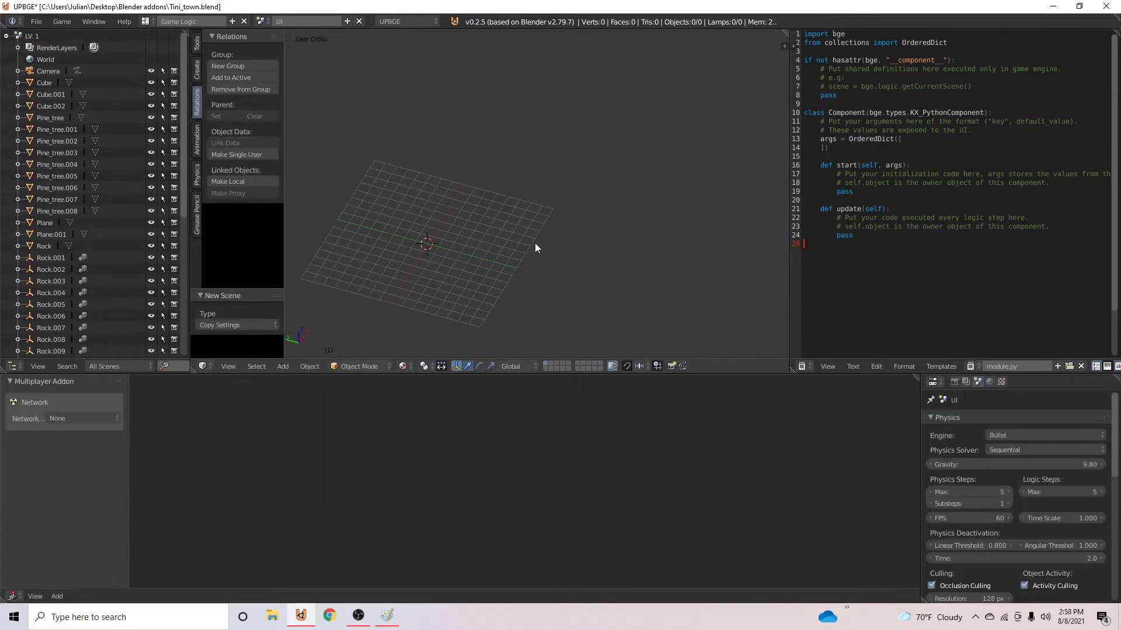
- Add a camera to the UI scene, look through it, and raise it about 27 units along Z
key("KP_7")
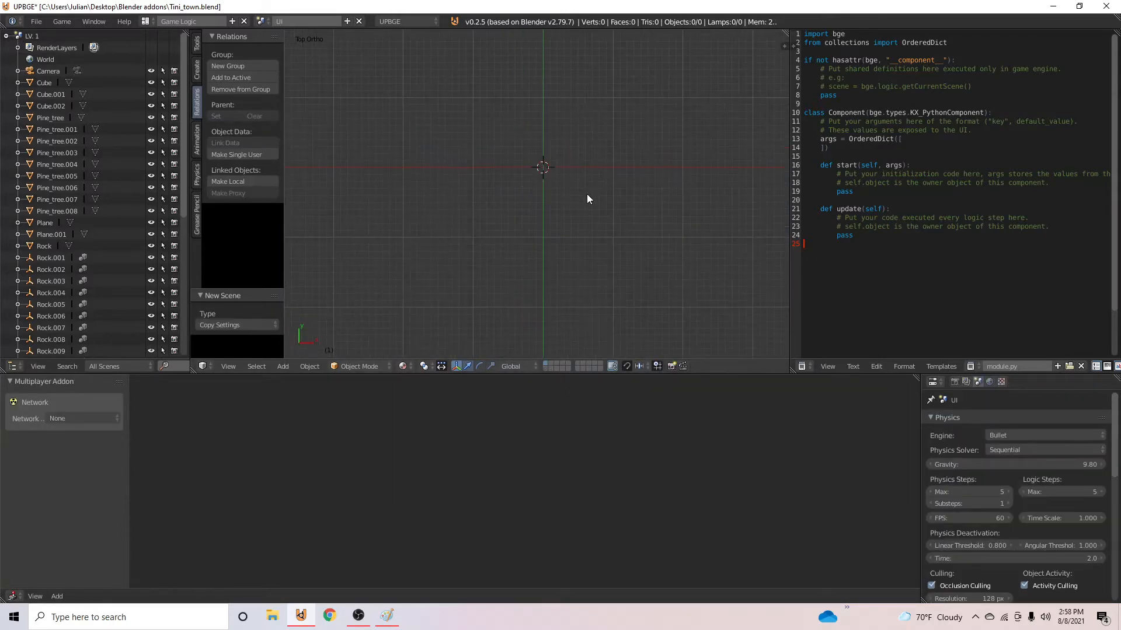
key("shift+a")
left_click(542, 162)
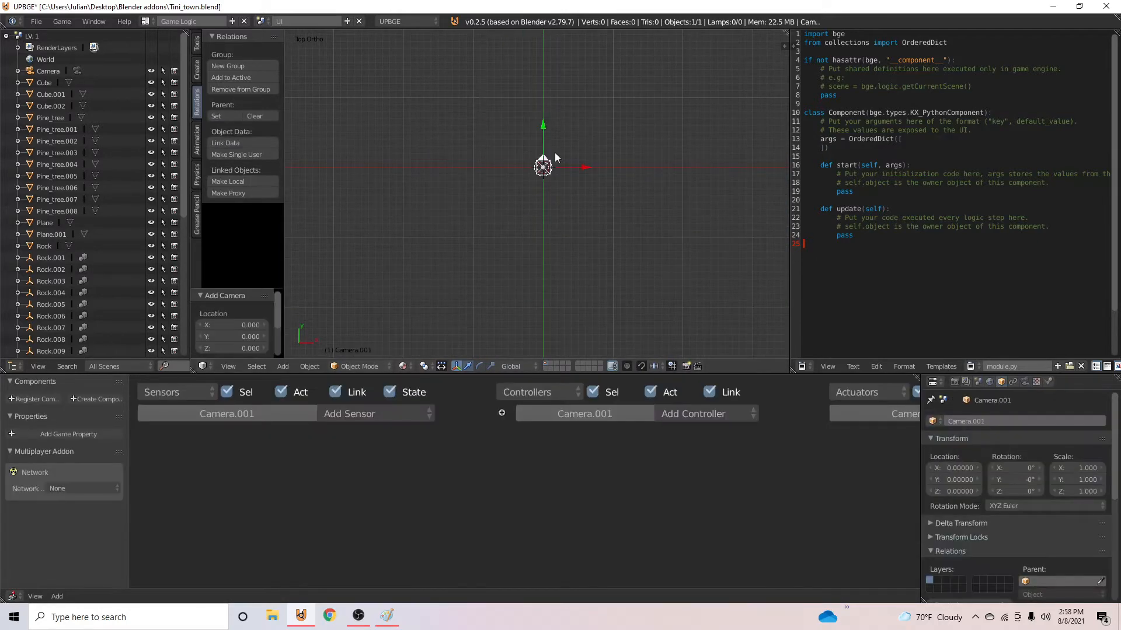
key("ctrl+KP_0")
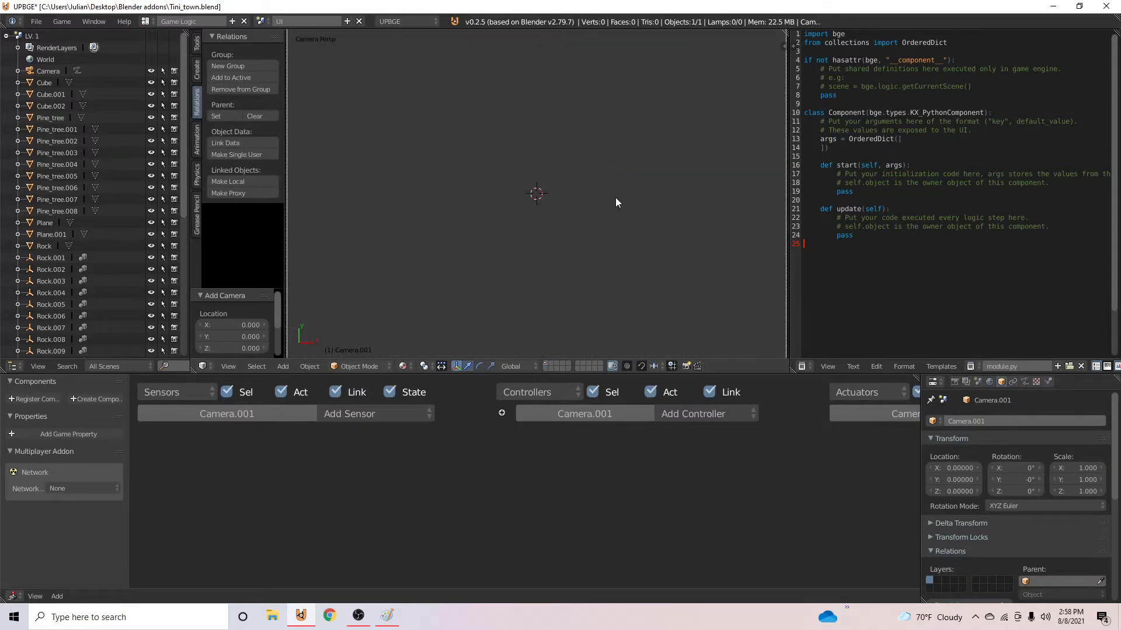
key("g")
key("z")
key("z")
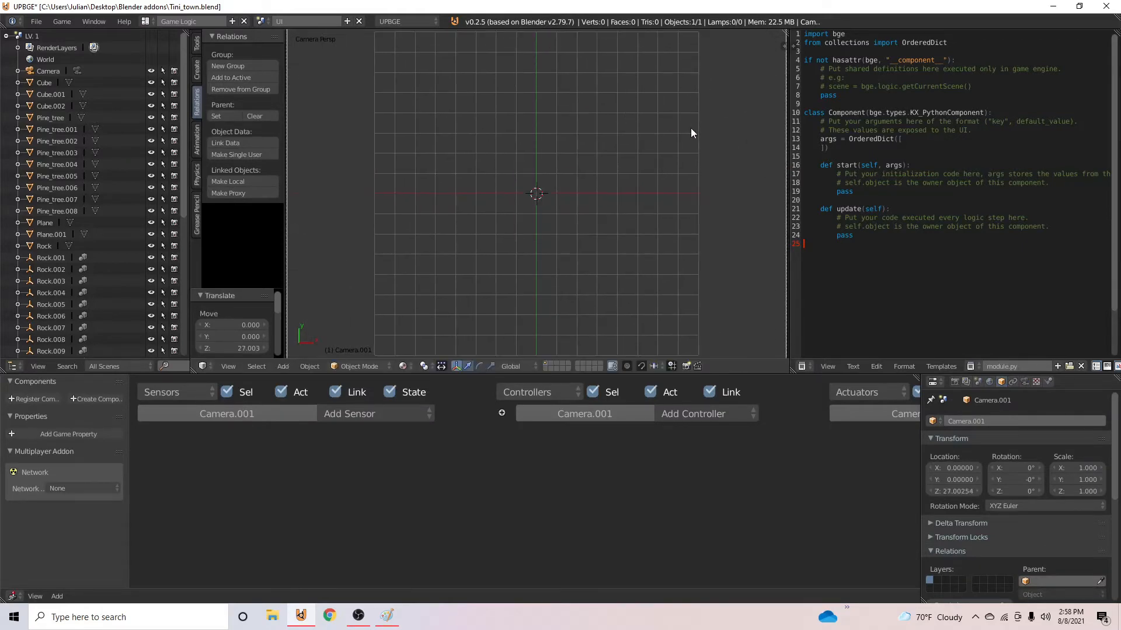
left_click(691, 128)
- Switch the UI camera to an orthographic lens with an orthographic scale of 25.3
left_click(1025, 381)
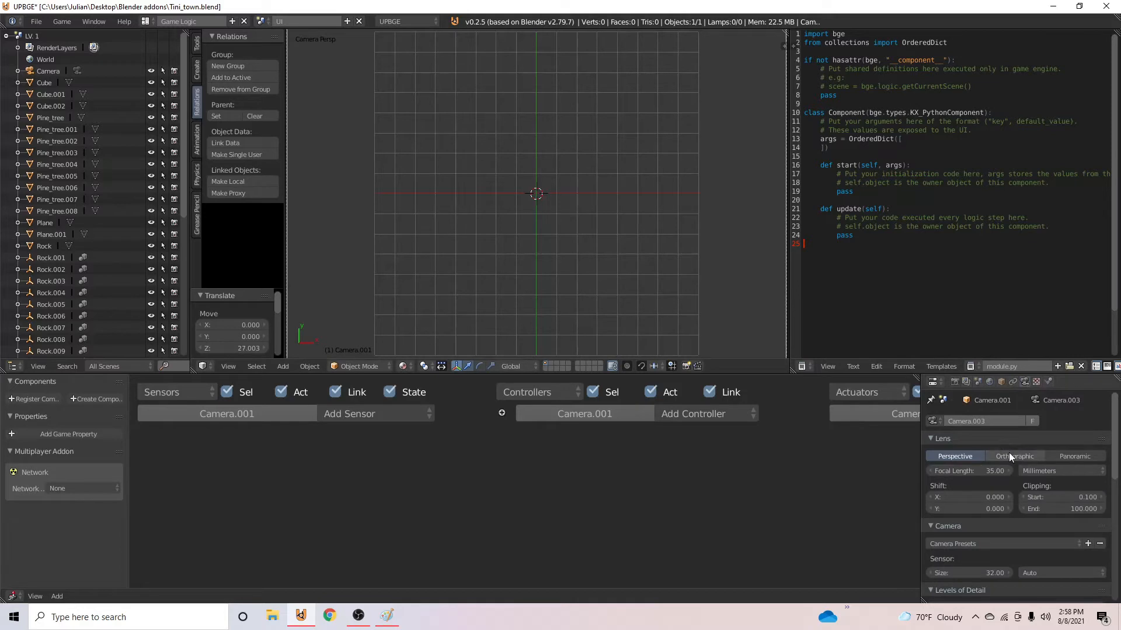
left_click(1009, 454)
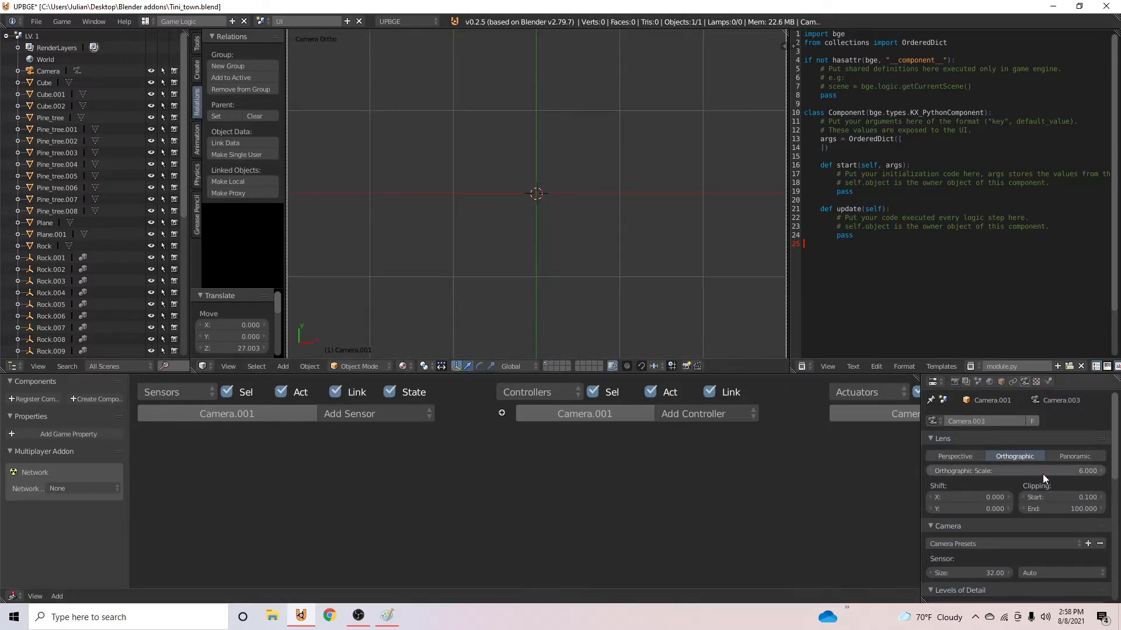
left_click_drag(1042, 474, 1106, 474)
- Add a mesh object to the UI scene
key("shift+a")
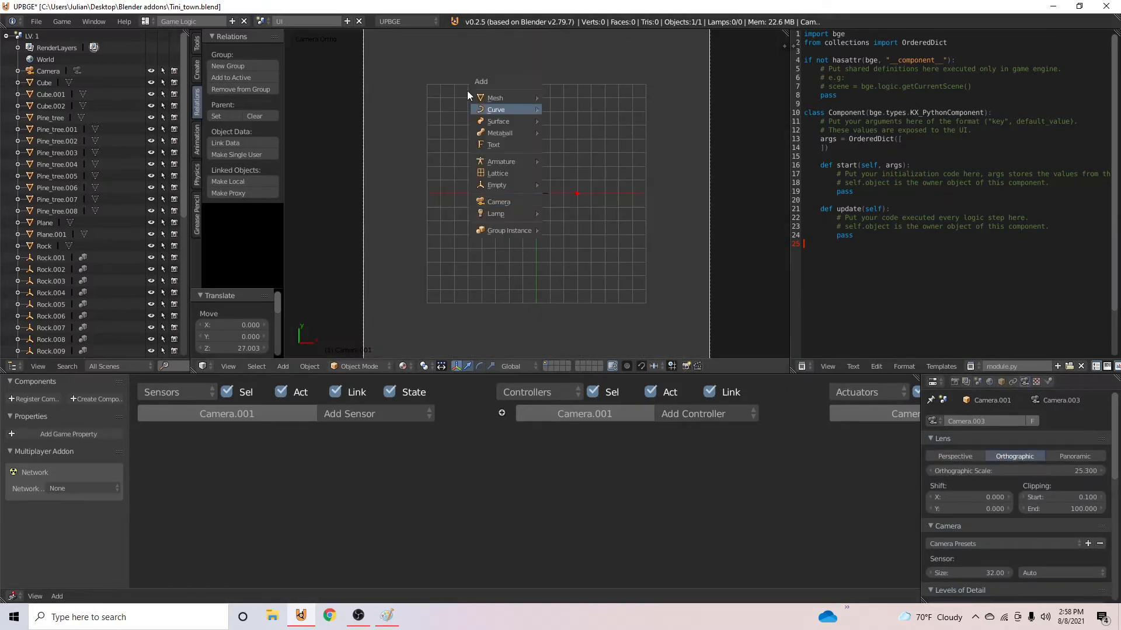
mouse_move(513, 100)
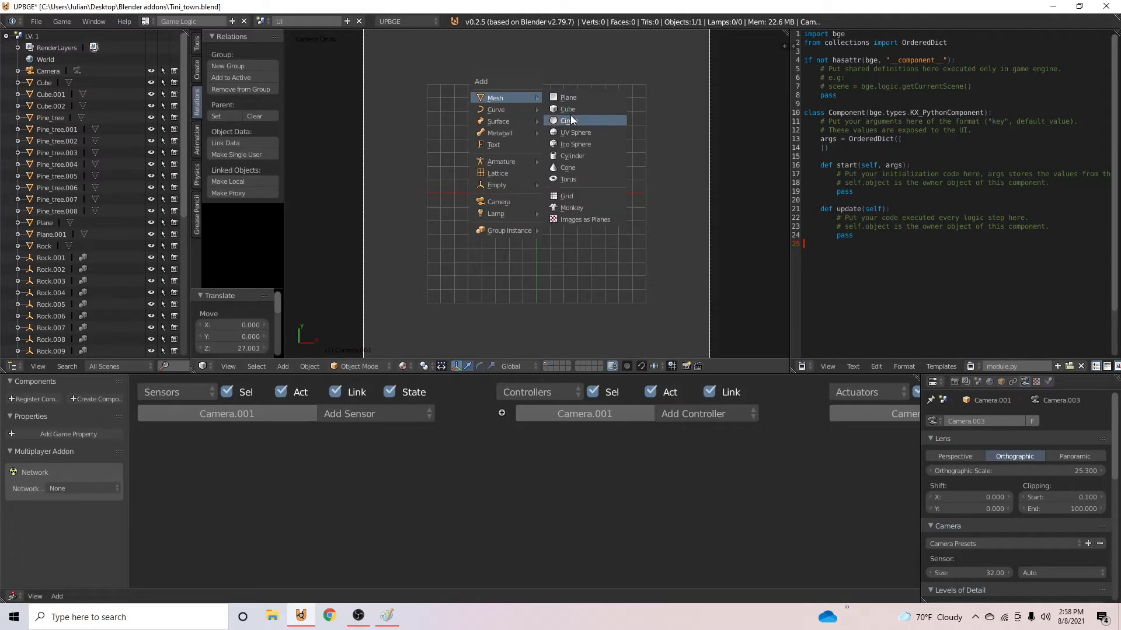
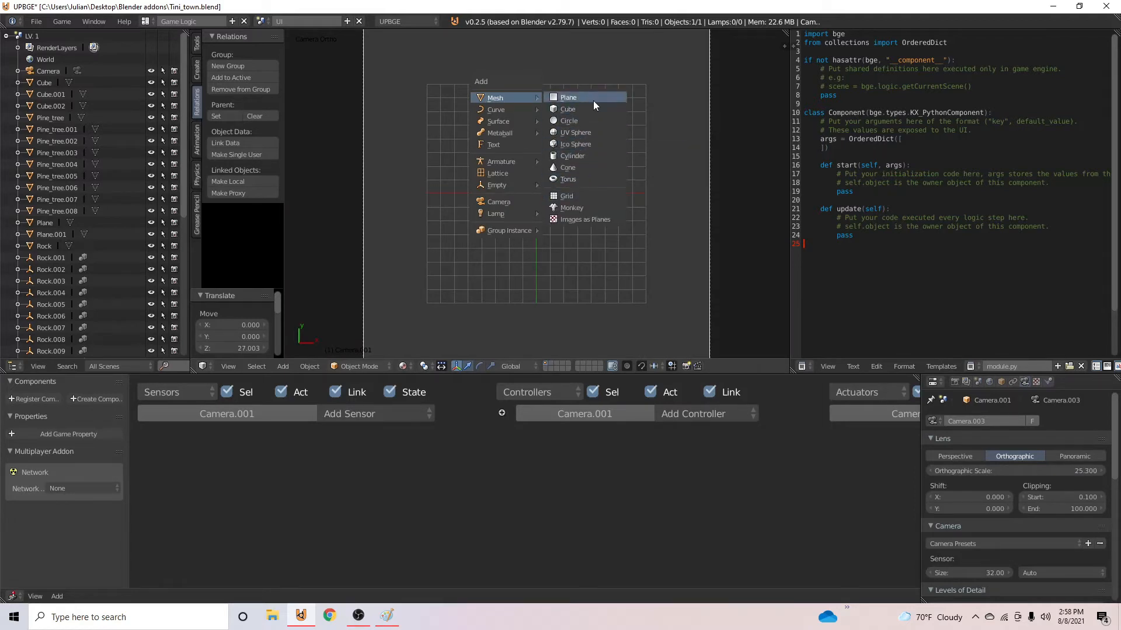
- Add a plane at the centre of the UI scene and unwrap its UVs
left_click(592, 99)
scroll(567, 221, "up", 5)
key("Tab")
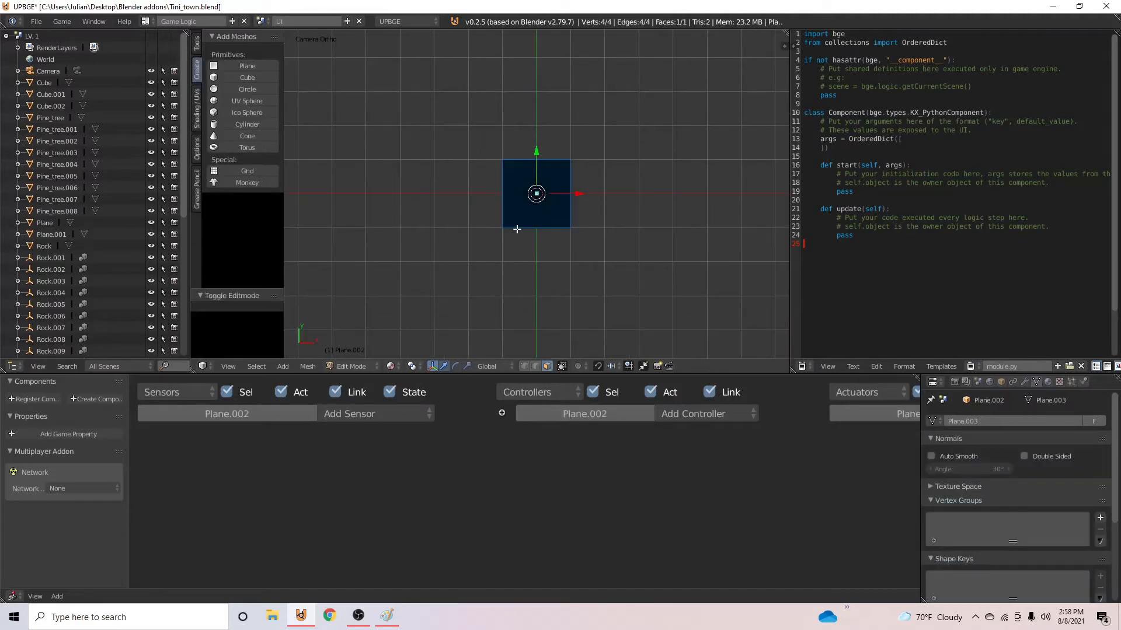
key("Tab")
key("Tab")
key("u")
left_click(543, 216)
key("Tab")
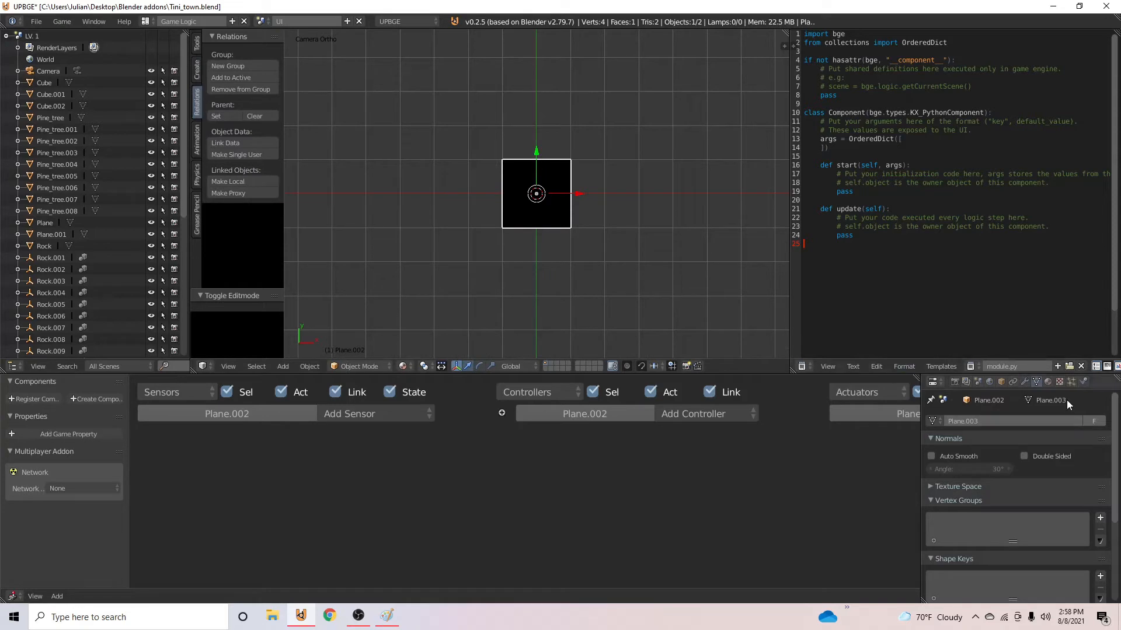
- Give the plane a new material and an image texture using stats_icons.png from the gui container folder
left_click(1048, 382)
left_click(993, 464)
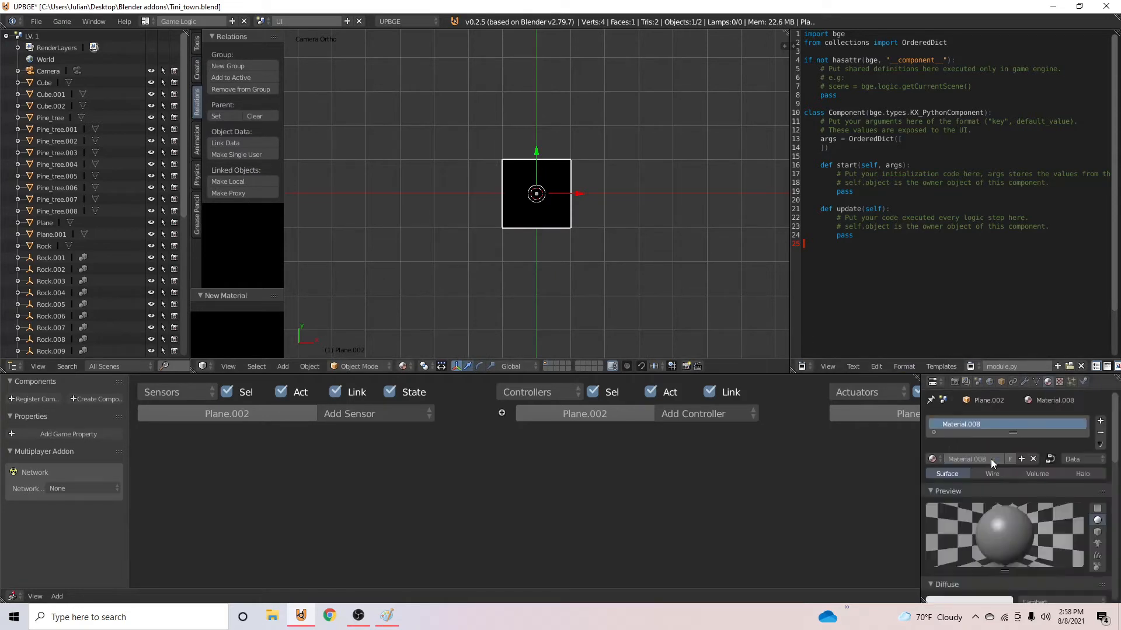
left_click(1058, 382)
left_click(1009, 509)
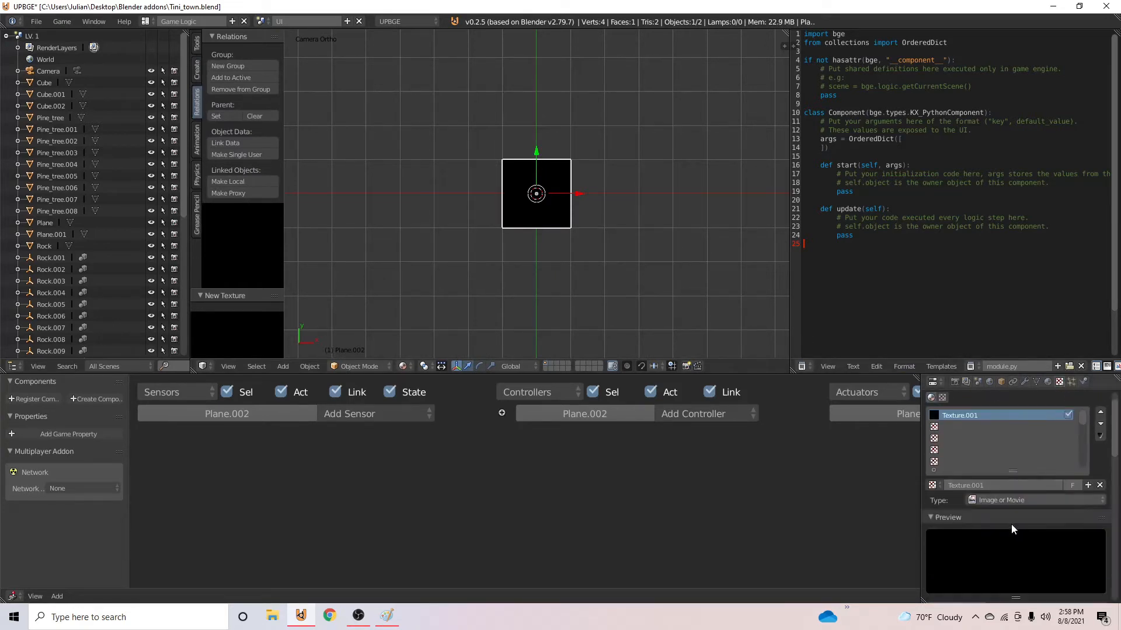
scroll(1010, 524, "down", 5)
left_click(1056, 555)
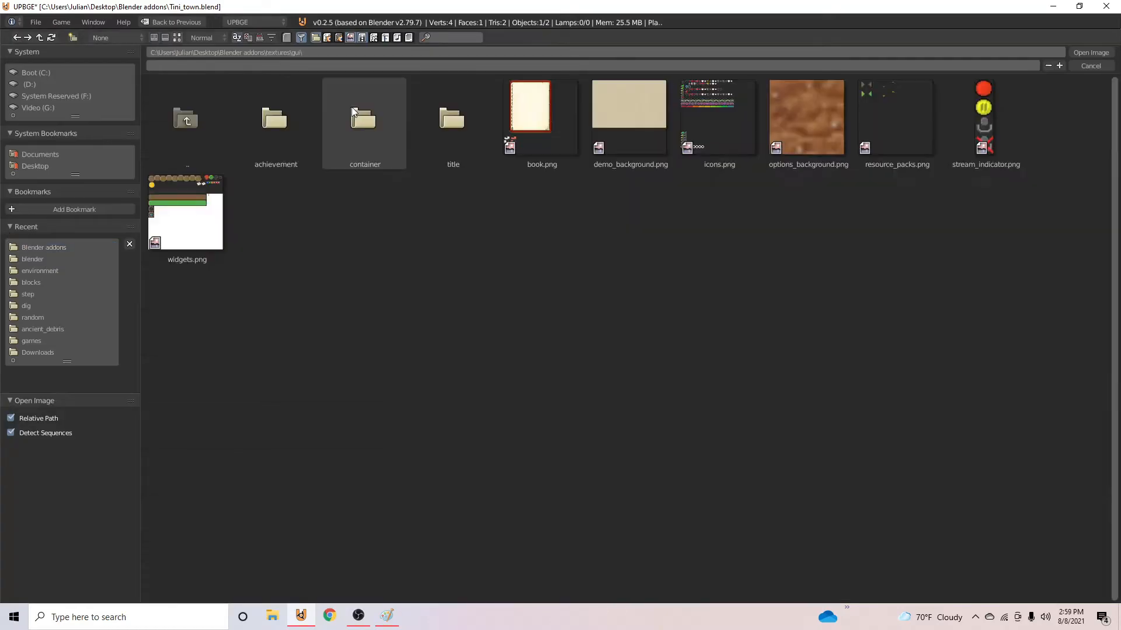
left_click(352, 107)
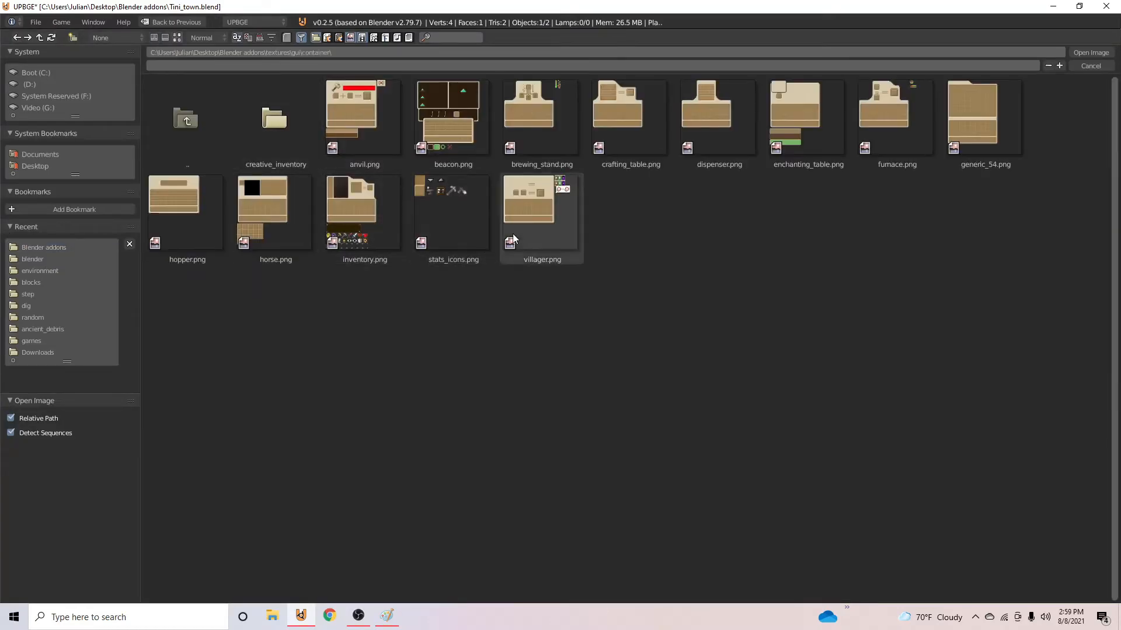
double_click(464, 260)
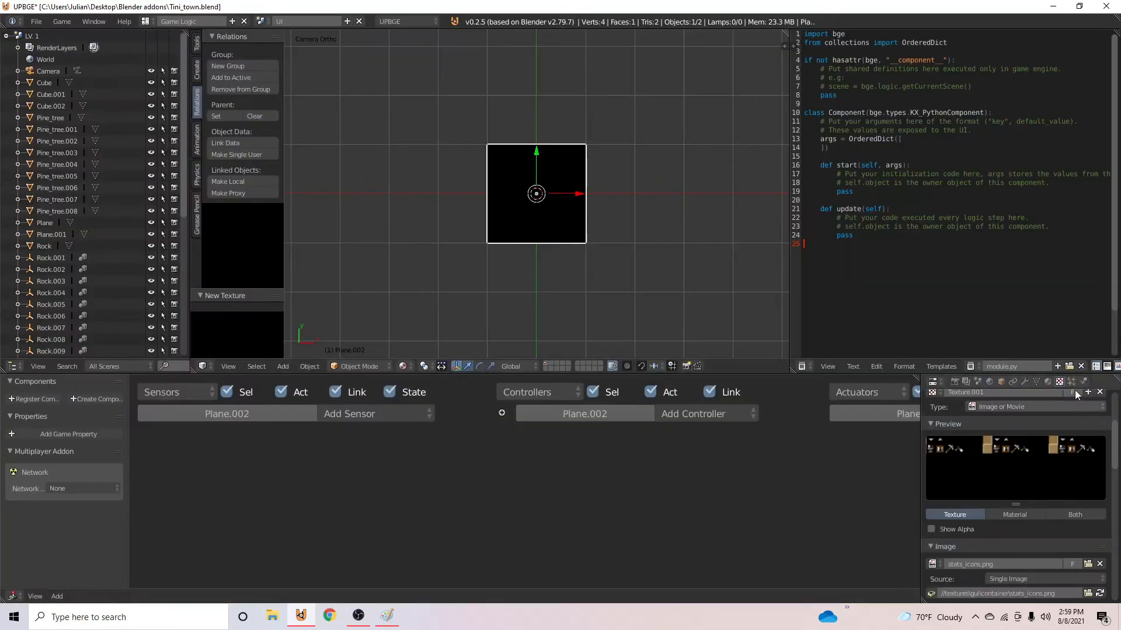
- Make the plane's material shadeless
left_click(1049, 382)
scroll(992, 488, "down", 8)
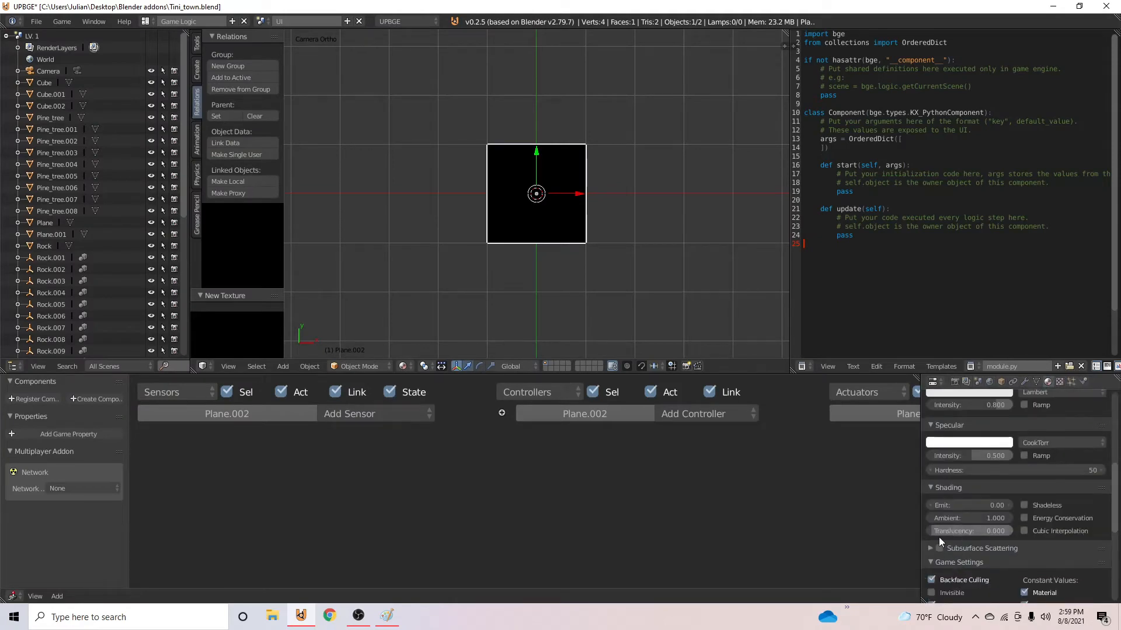
scroll(938, 537, "down", 1)
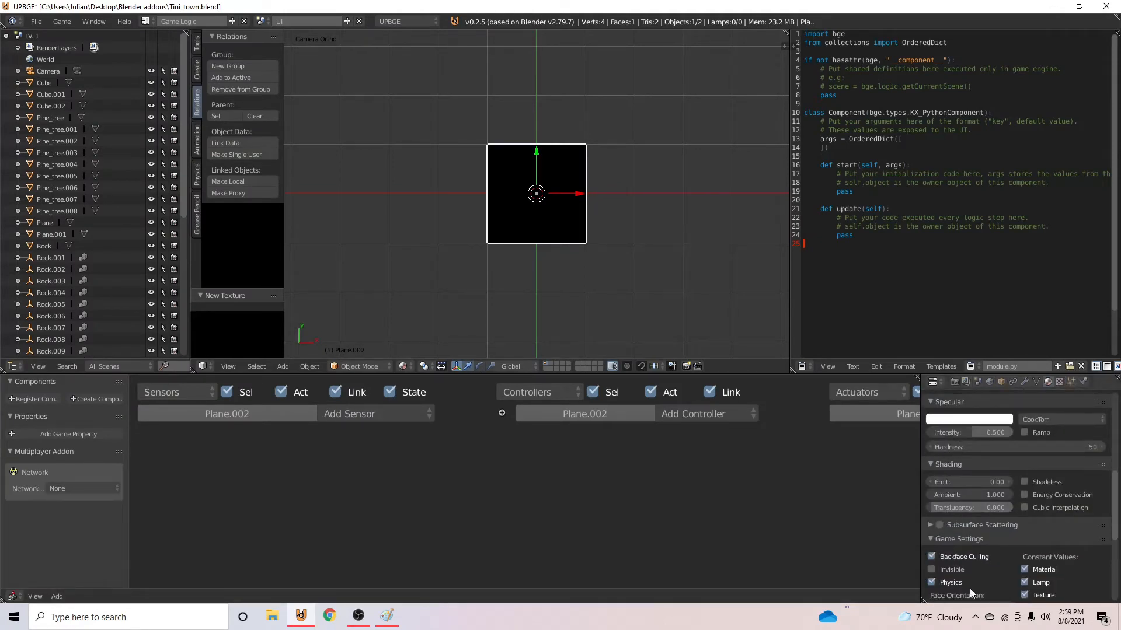
scroll(1022, 555, "up", 3)
left_click(1023, 557)
scroll(556, 220, "up", 5)
key("Tab")
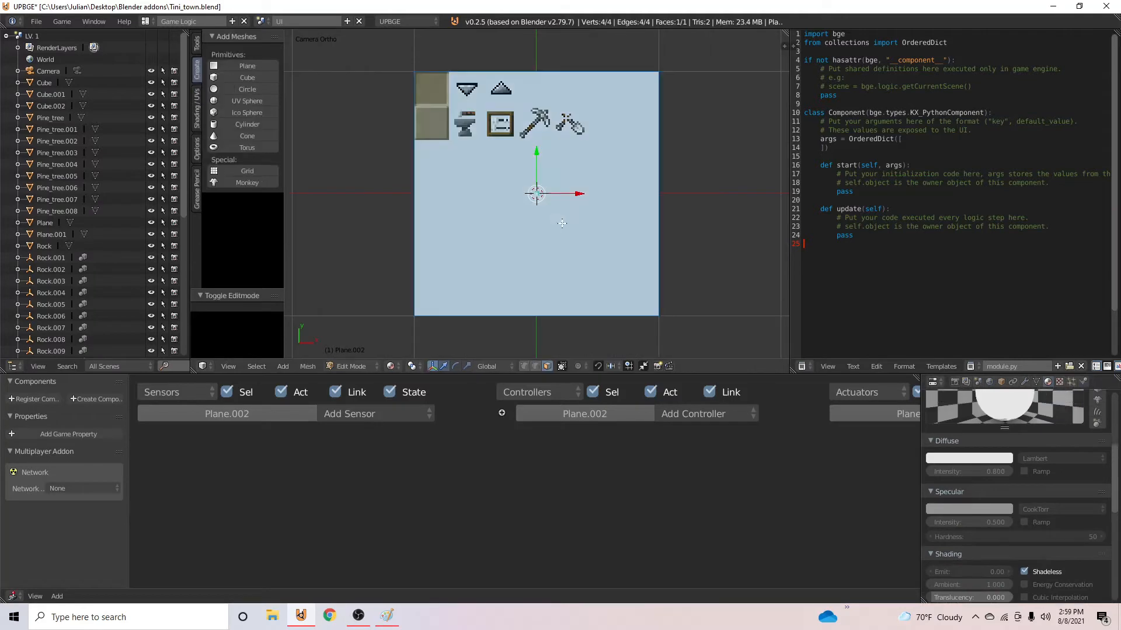
key("Tab")
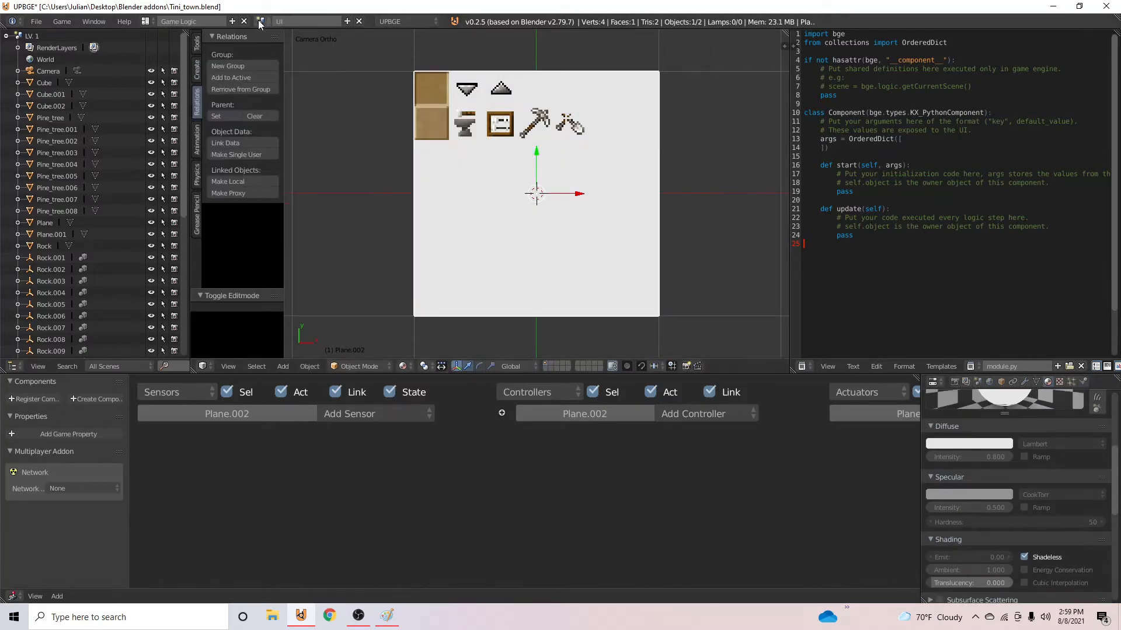
left_click(259, 22)
left_click(258, 21)
- Show the plane's UV layout over stats_icons.png in a UV/Image Editor replacing the text editor
key("Tab")
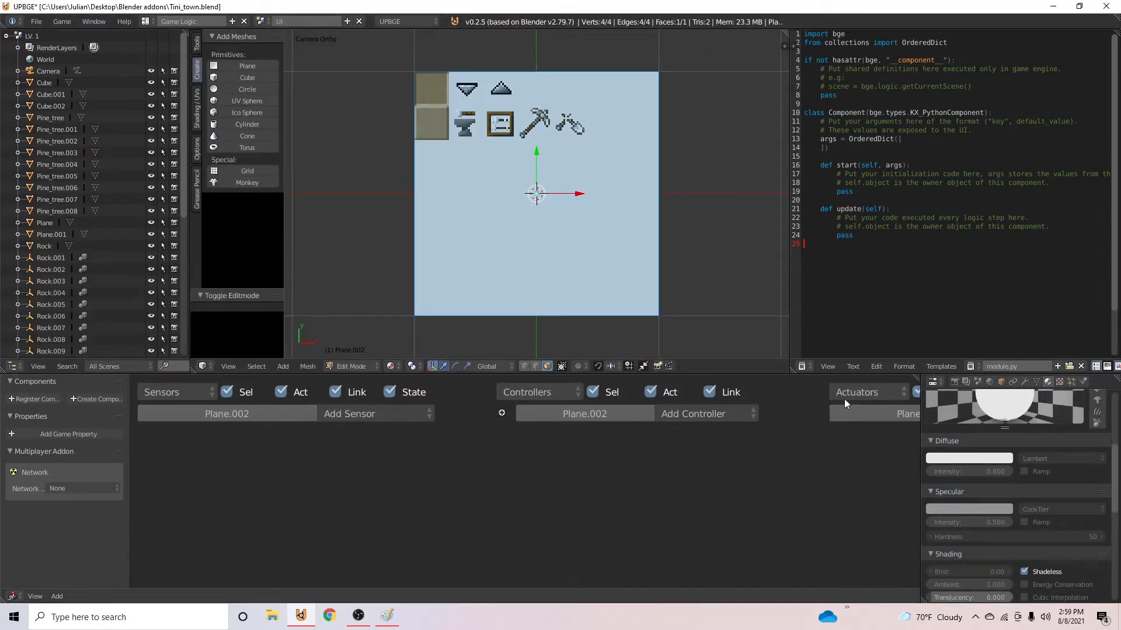
left_click(802, 366)
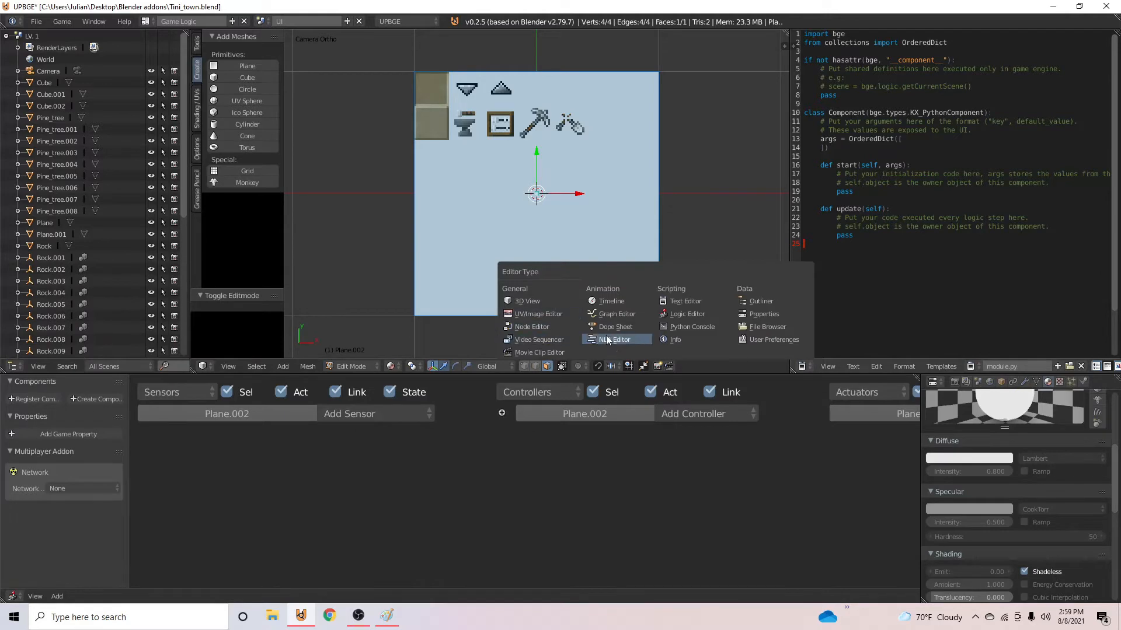
left_click(537, 313)
scroll(1076, 272, "up", 2)
key("s")
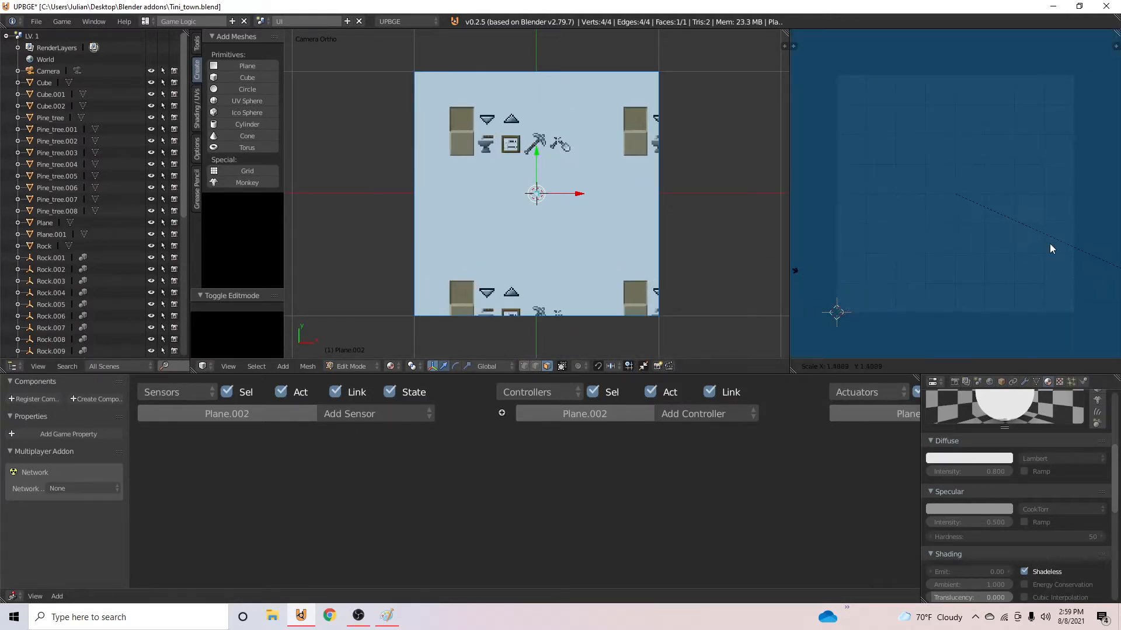
right_click(1017, 230)
left_click(935, 366)
left_click(951, 386)
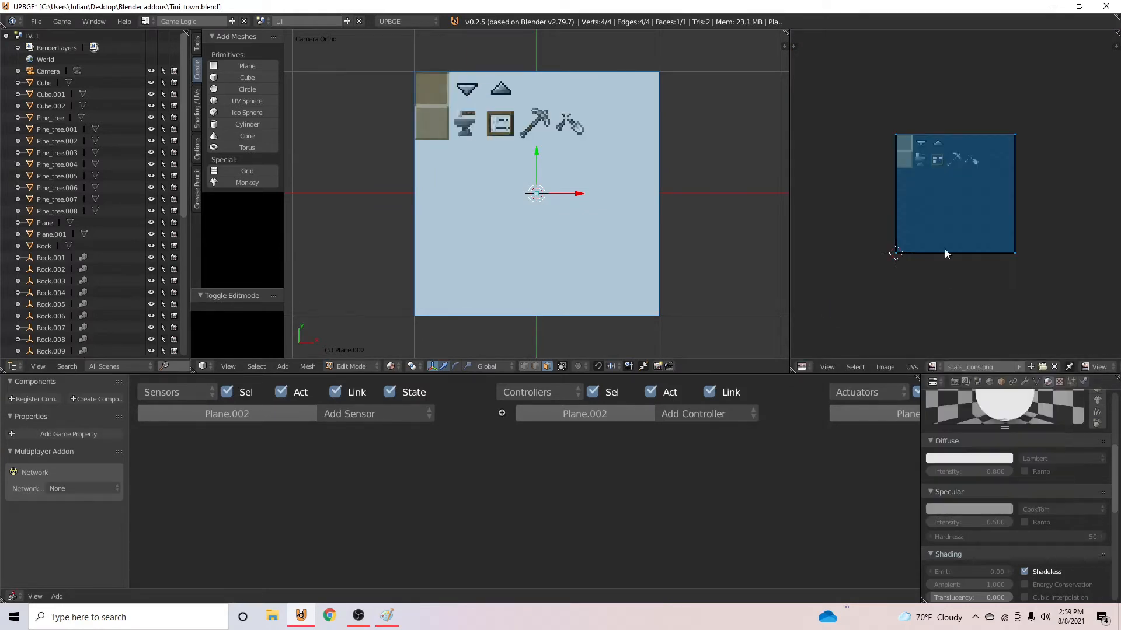
- Scale the plane's UV face to about 0.141 and move it over the lower tan slot tile in the icon image
scroll(981, 262, "up", 6)
scroll(1039, 292, "down", 2)
key("s")
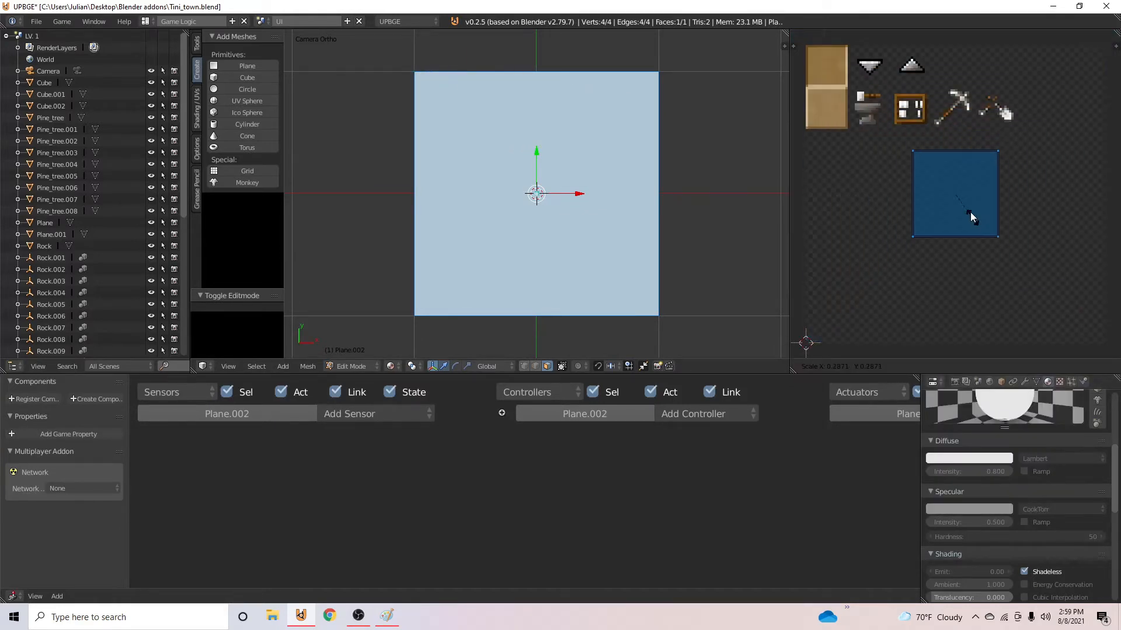
left_click(971, 205)
key("g")
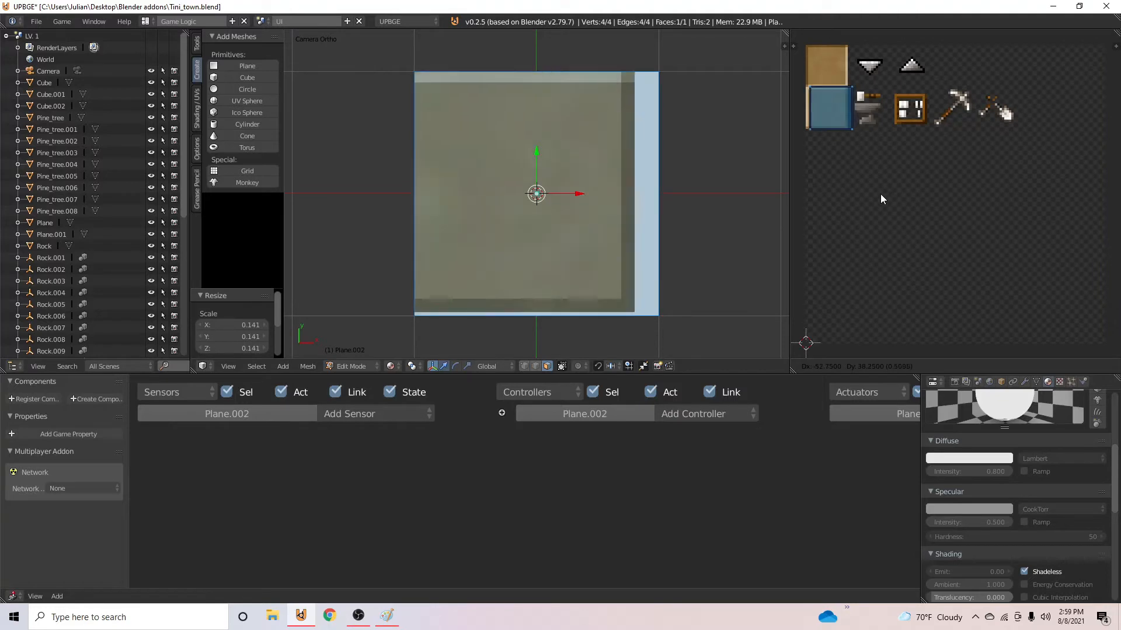
left_click(878, 191)
scroll(820, 155, "up", 4)
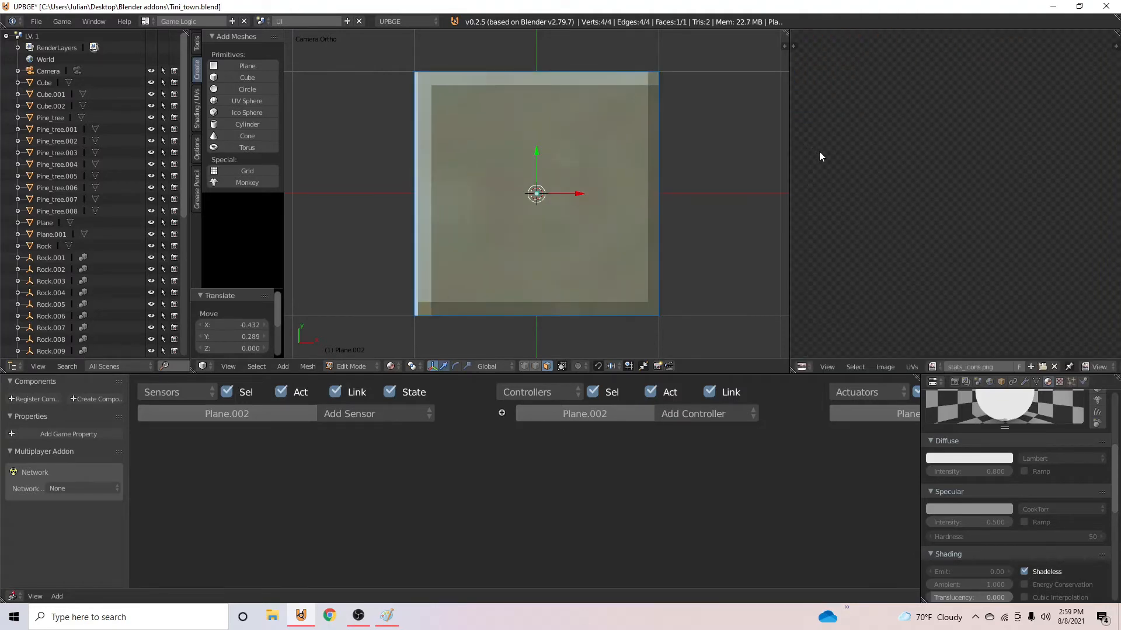
middle_click_drag(839, 168, 1082, 329)
scroll(1001, 295, "up", 2)
middle_click_drag(937, 253, 1001, 286)
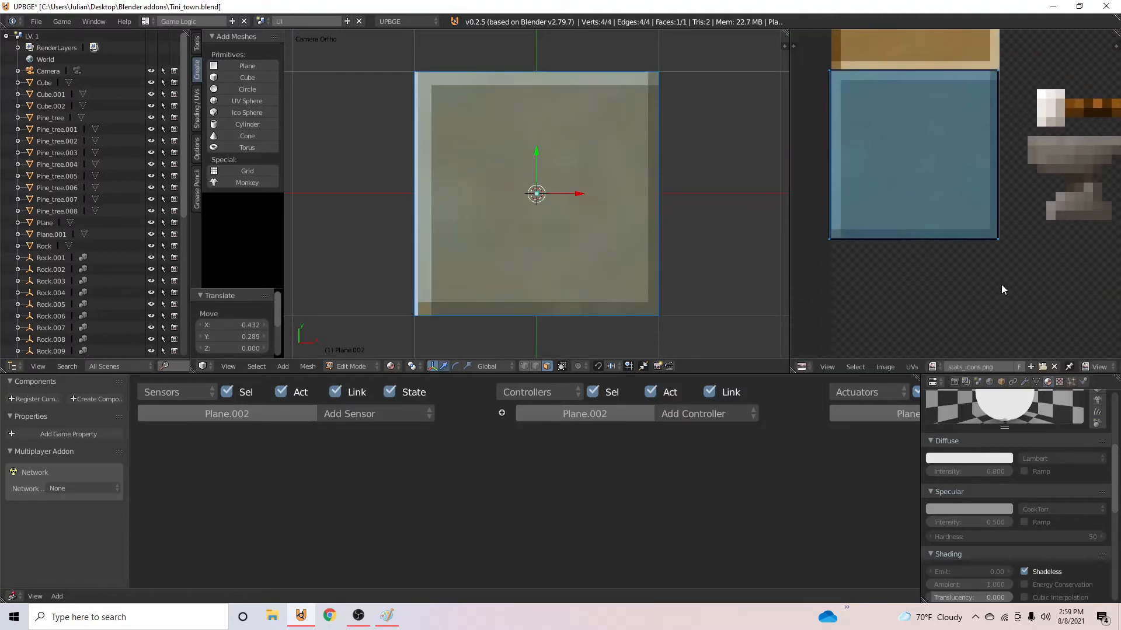
- Leave Edit Mode, return to the camera view and briefly test-run the UI scene in the viewport
key("Tab")
middle_click_drag(736, 193, 692, 165)
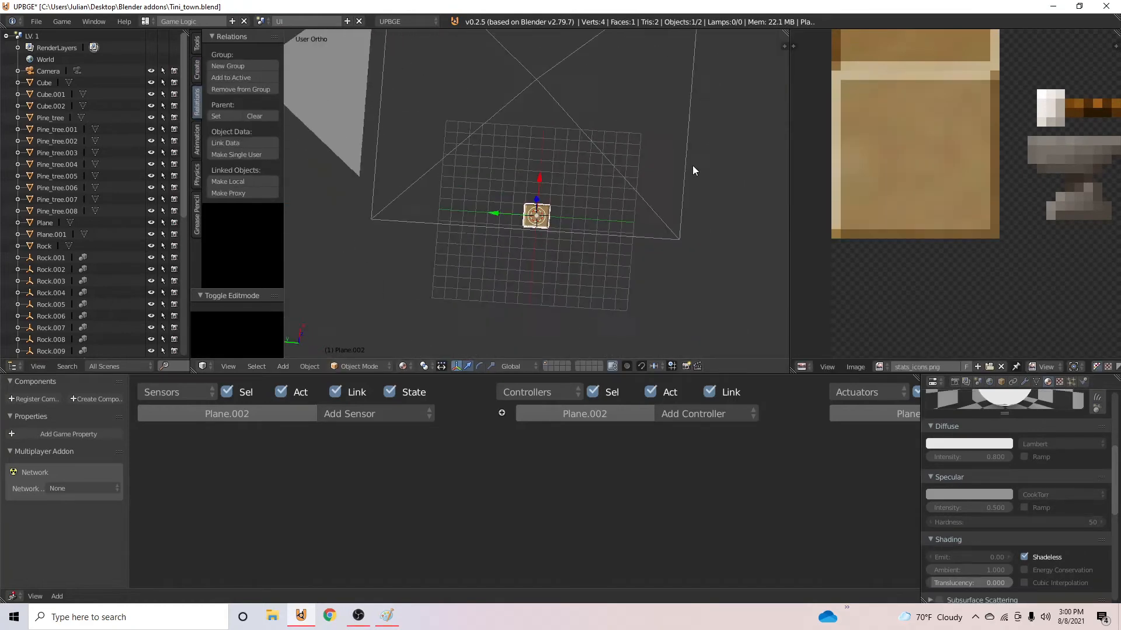
scroll(686, 153, "down", 2)
key("KP_0")
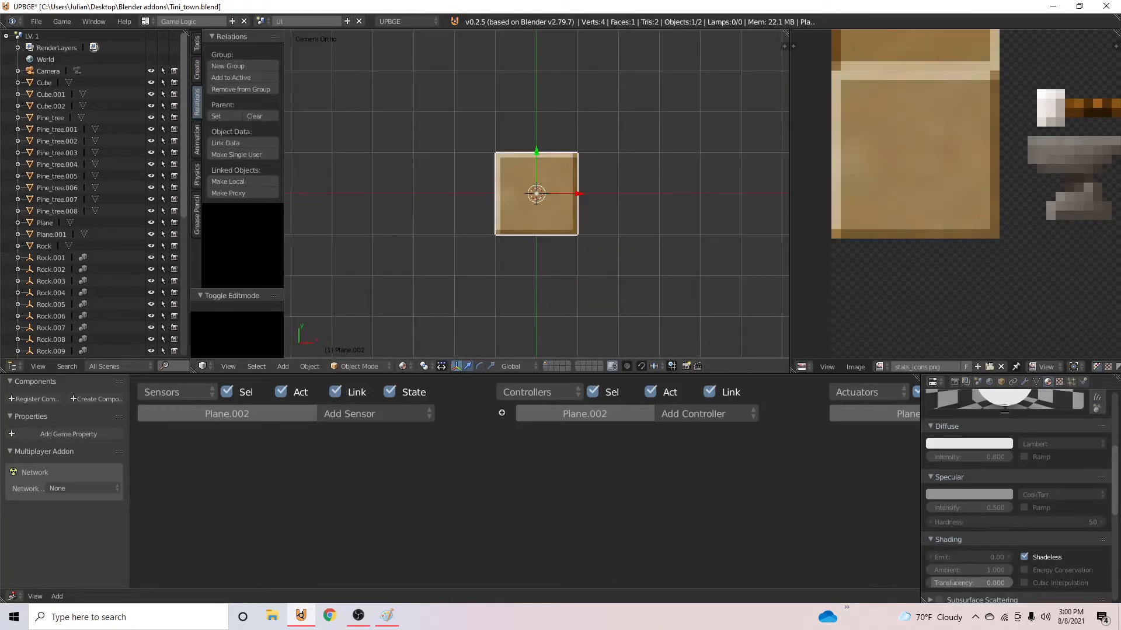
key("p")
key("Escape")
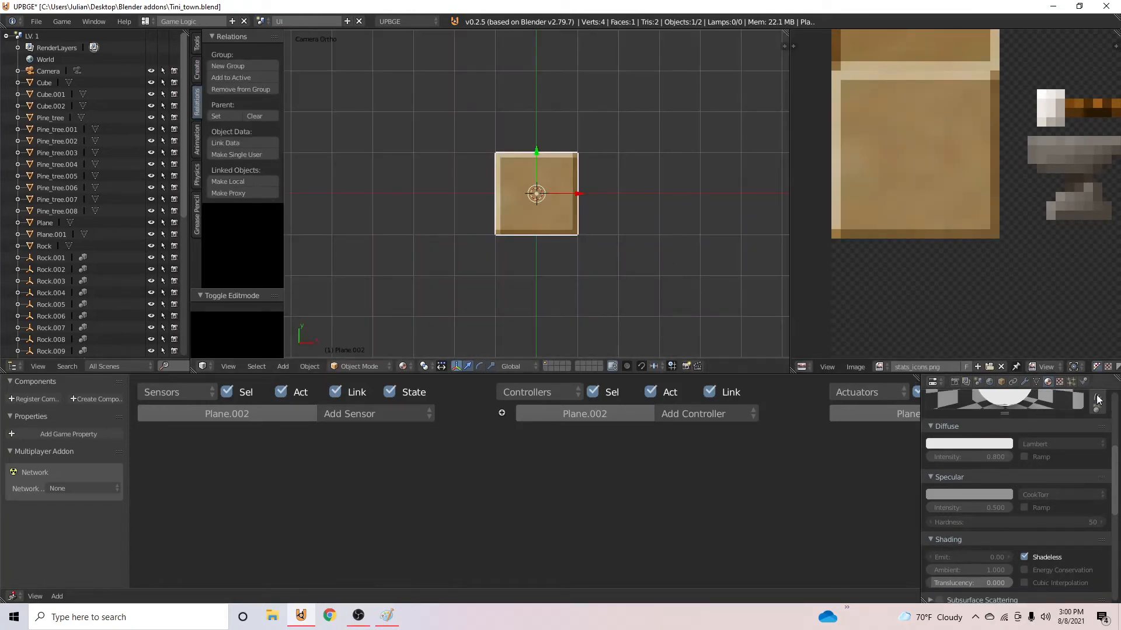
- Save the file over the existing one and test the UI scene in a maximized standalone player
key("ctrl+s")
left_click(618, 174)
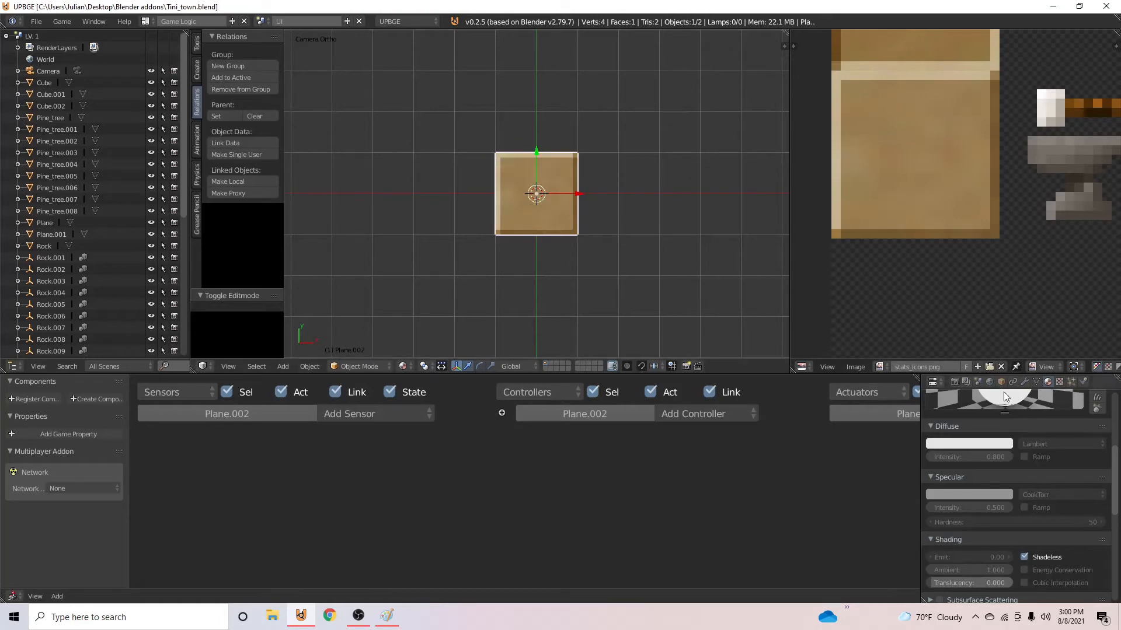
left_click(965, 384)
left_click(1011, 500)
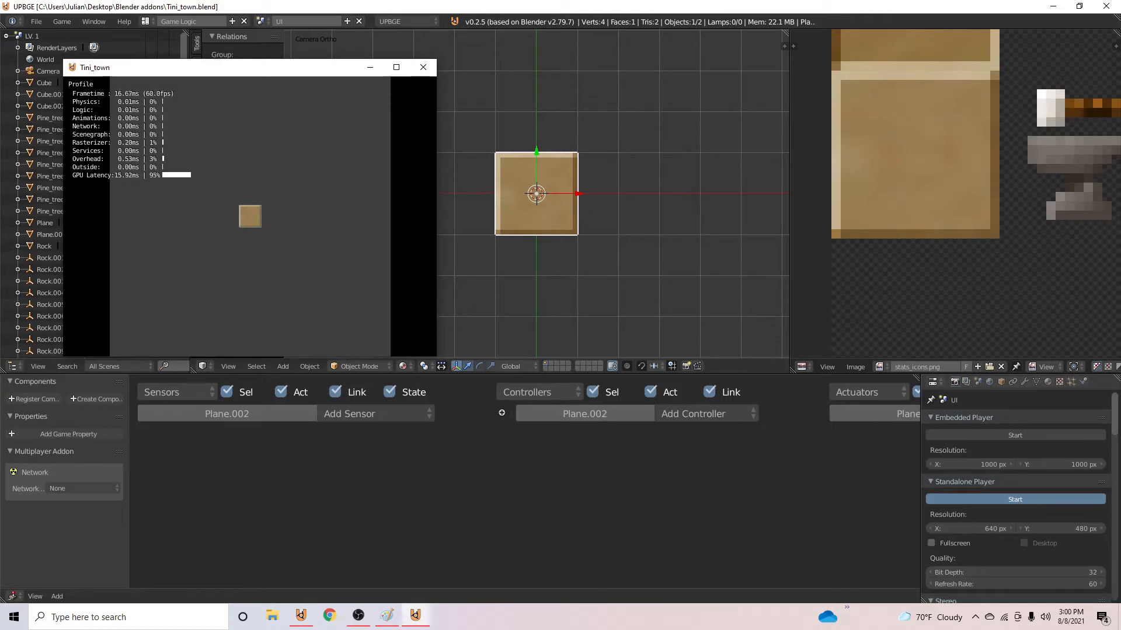
left_click(396, 67)
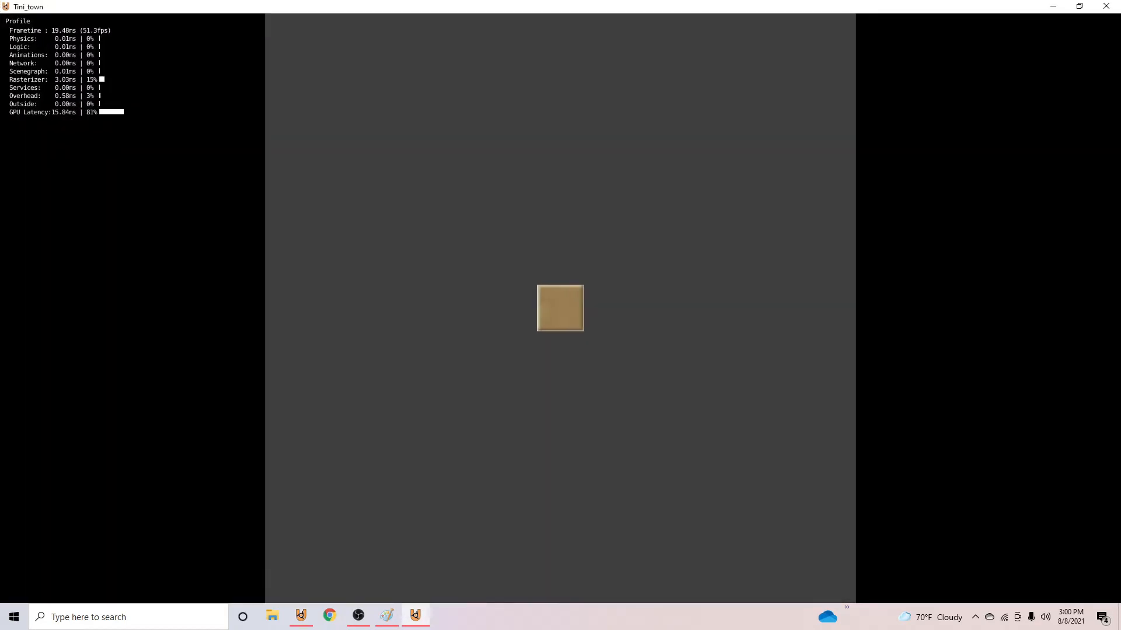
left_click(1106, 6)
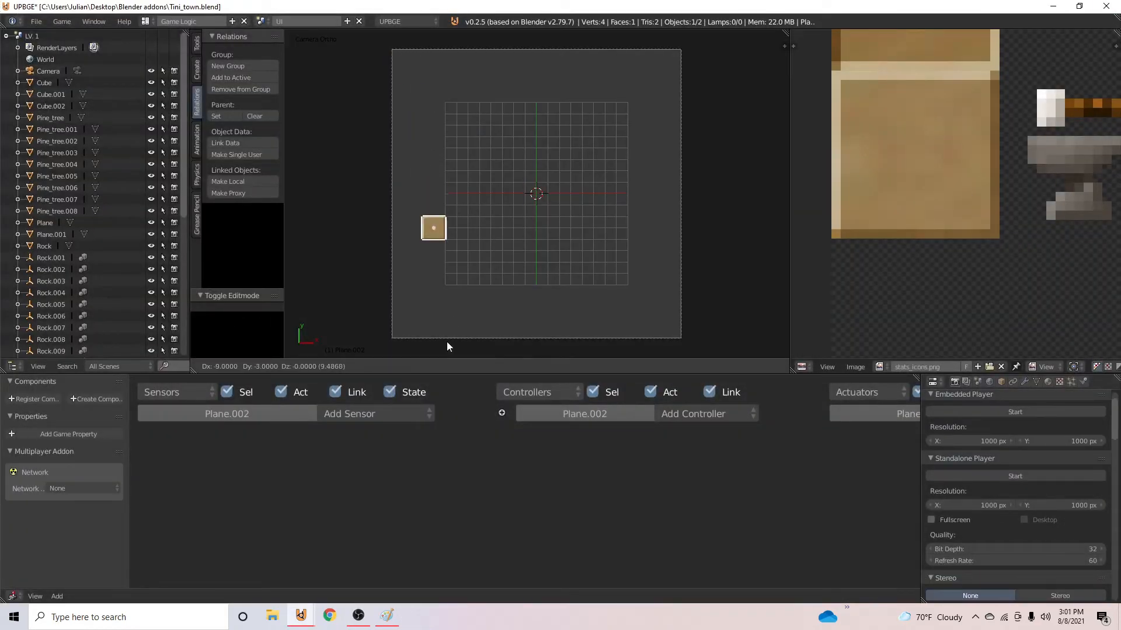
- Move the slot plane -11 units in X and Y to the camera frame's lower-left corner, and duplicate it along X
left_click(433, 75)
scroll(436, 295, "up", 1)
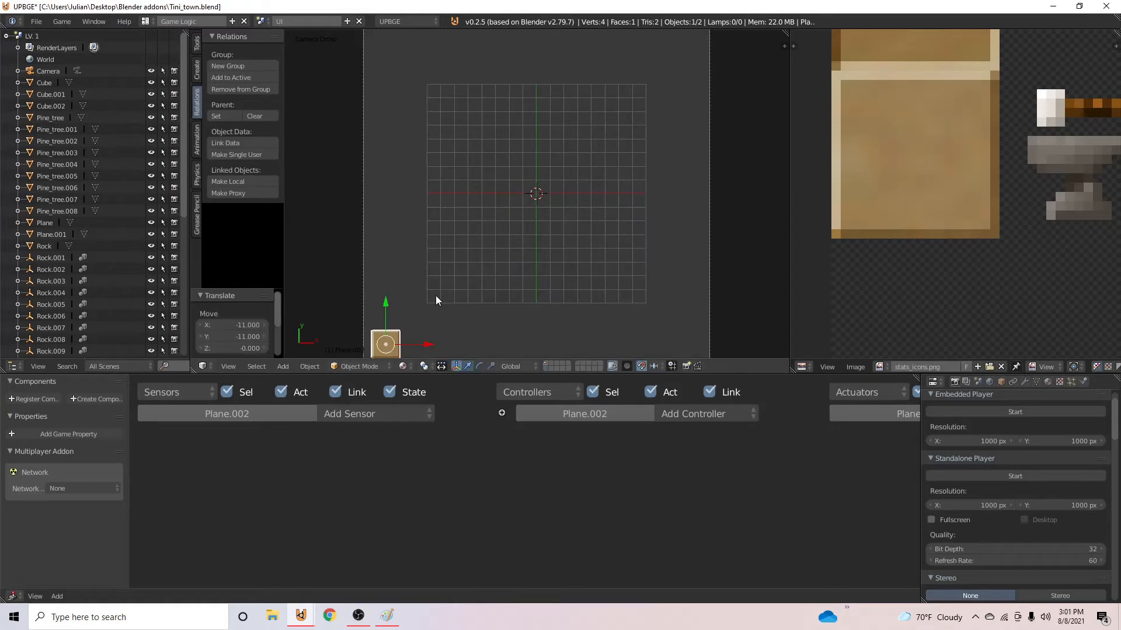
scroll(433, 302, "down", 2, "shift")
key("shift+d")
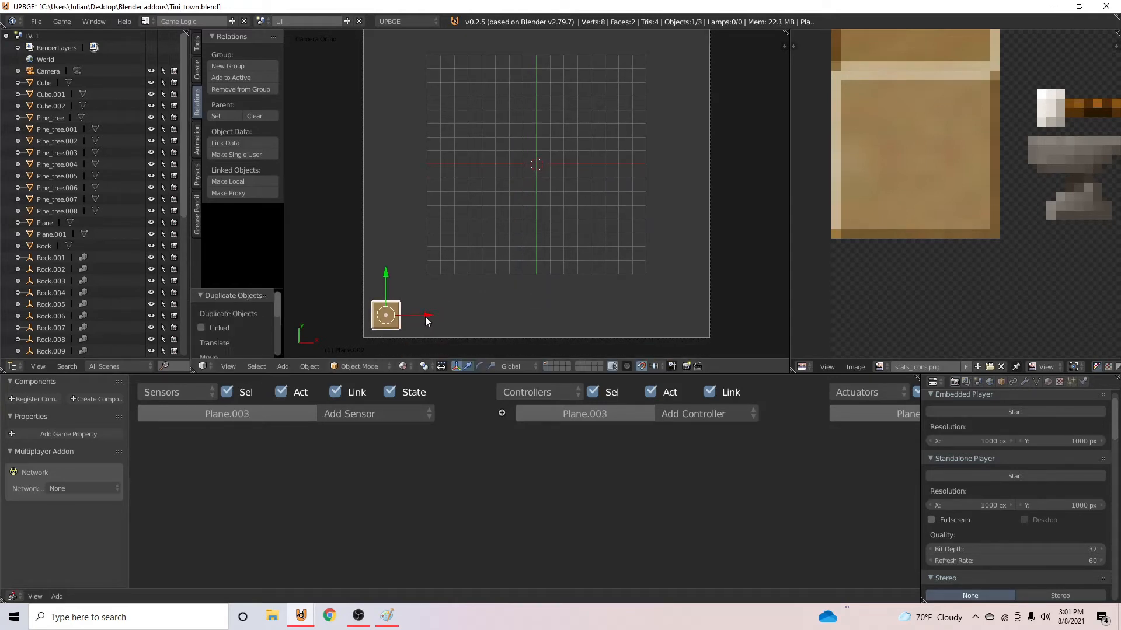
key("x")
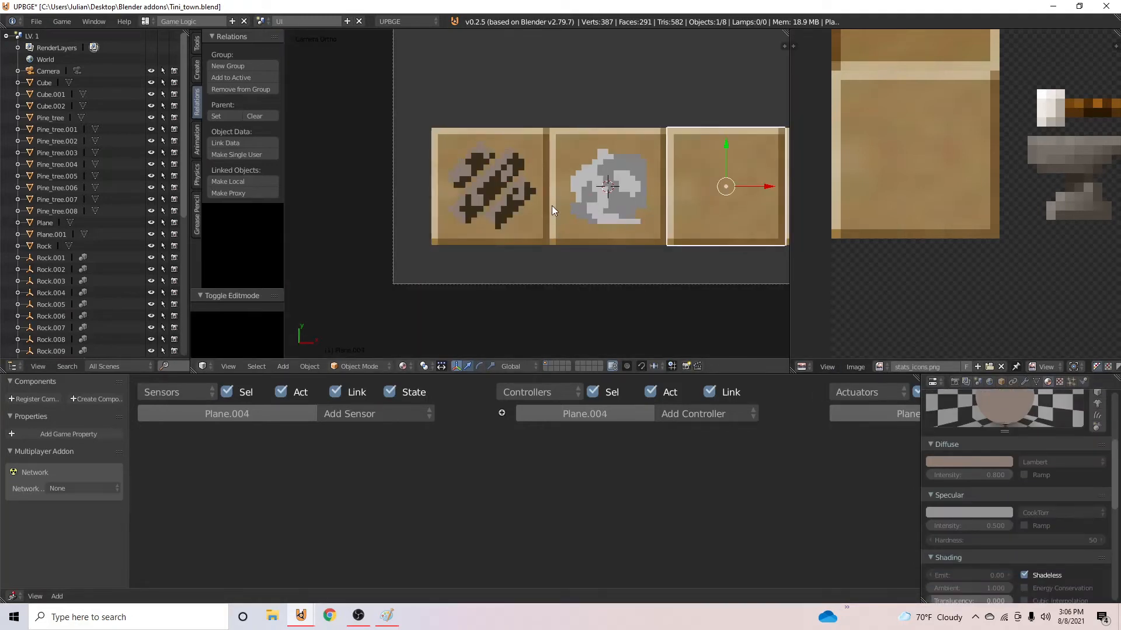
- Save the file over the existing one and select the slot plane behind the wood icon
right_click(625, 191)
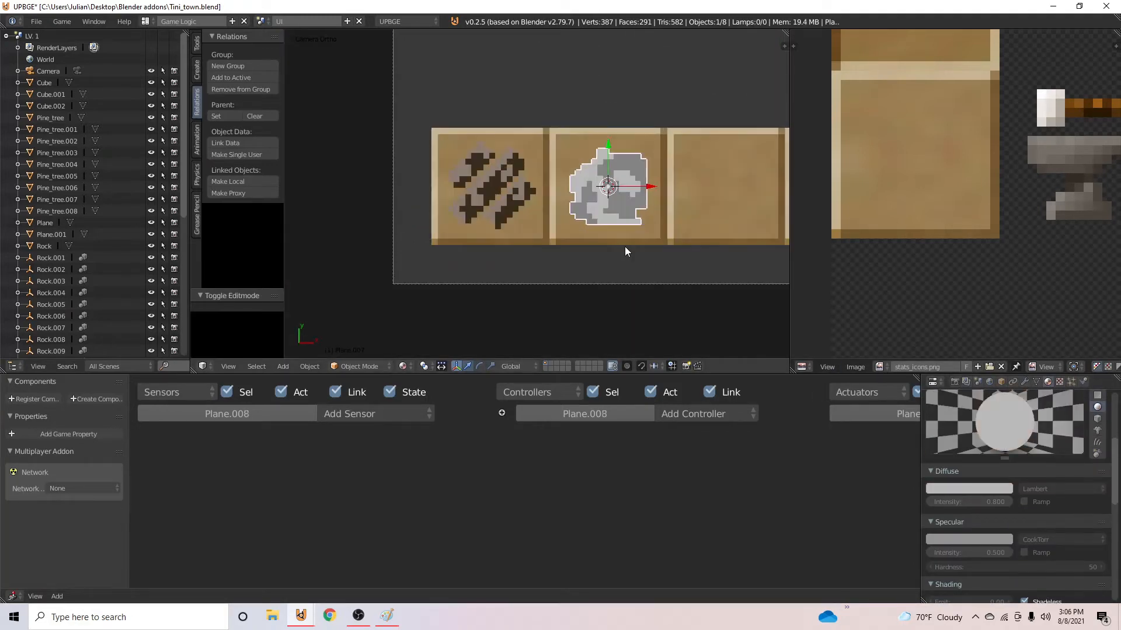
key("ctrl+s")
left_click(603, 209)
scroll(526, 205, "up", 1)
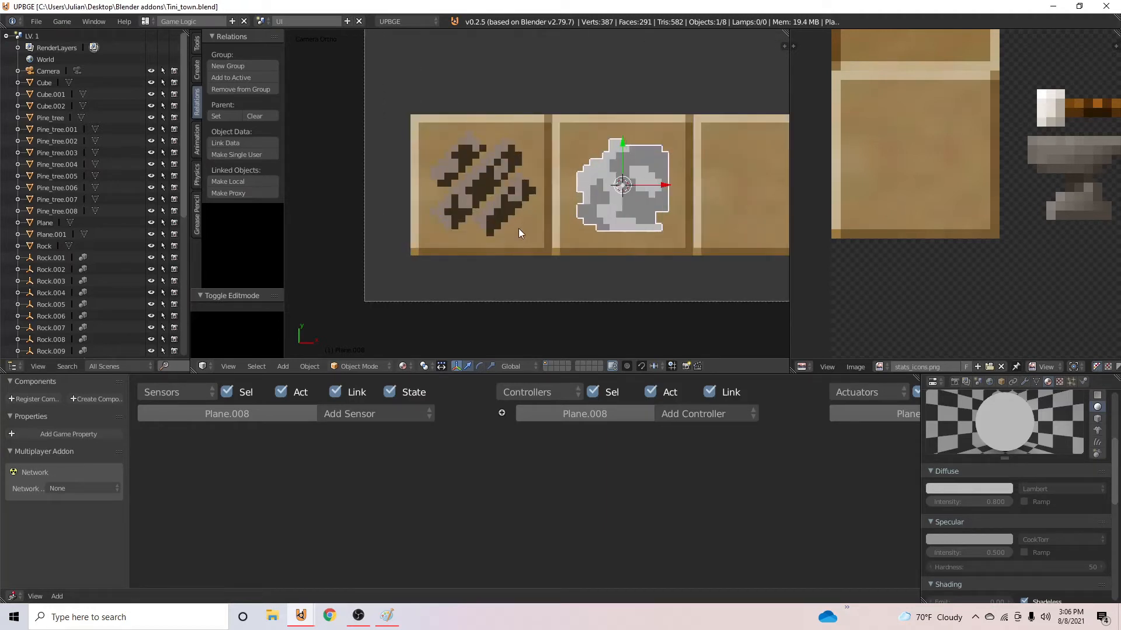
right_click(518, 229)
scroll(518, 229, "up", 3)
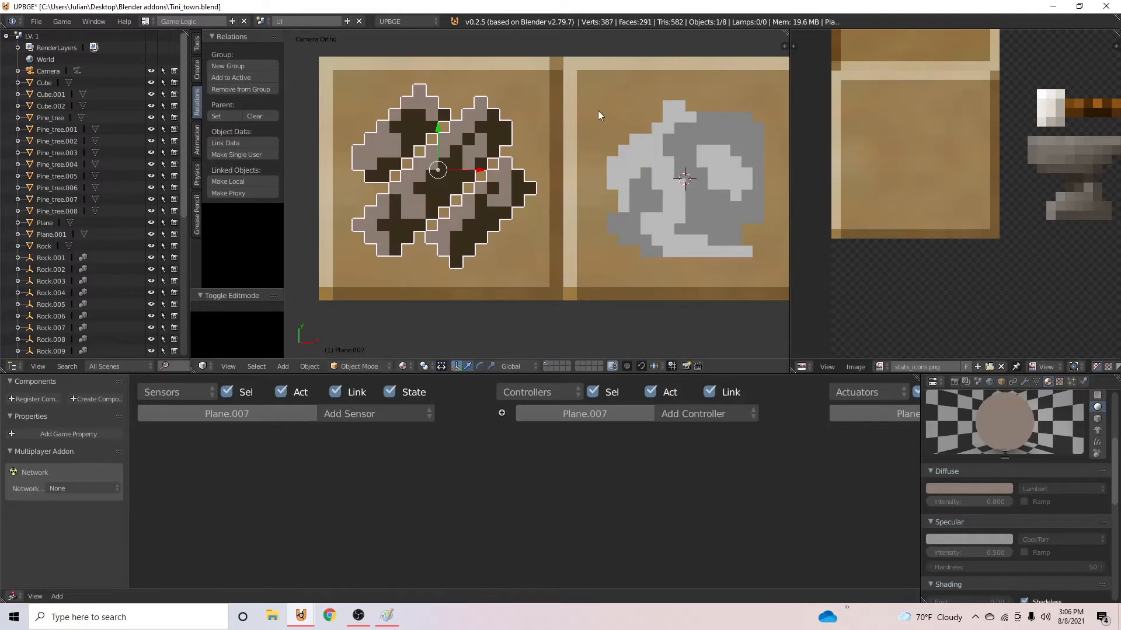
right_click(551, 85)
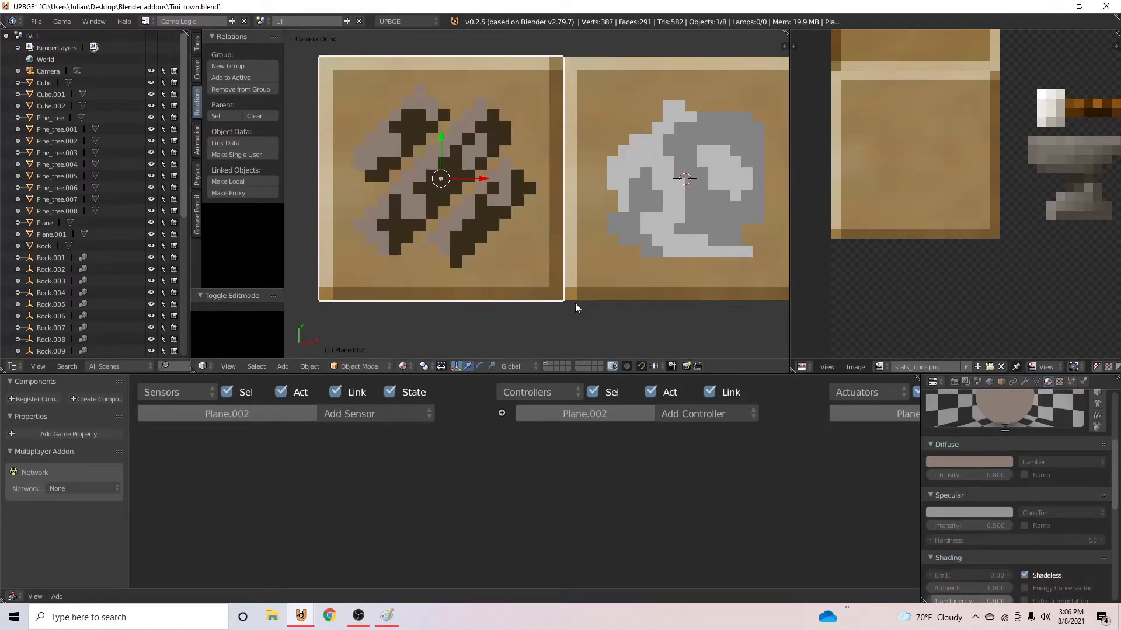
- Switch to the LV. 1 scene and save the file over the existing one
left_click(144, 23)
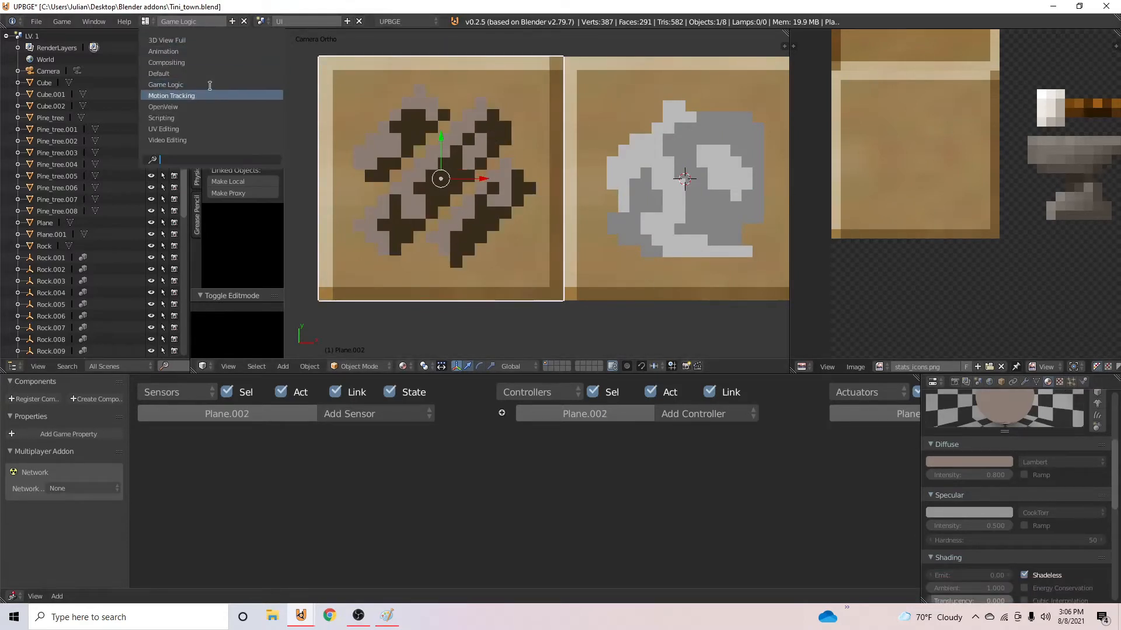
left_click(257, 22)
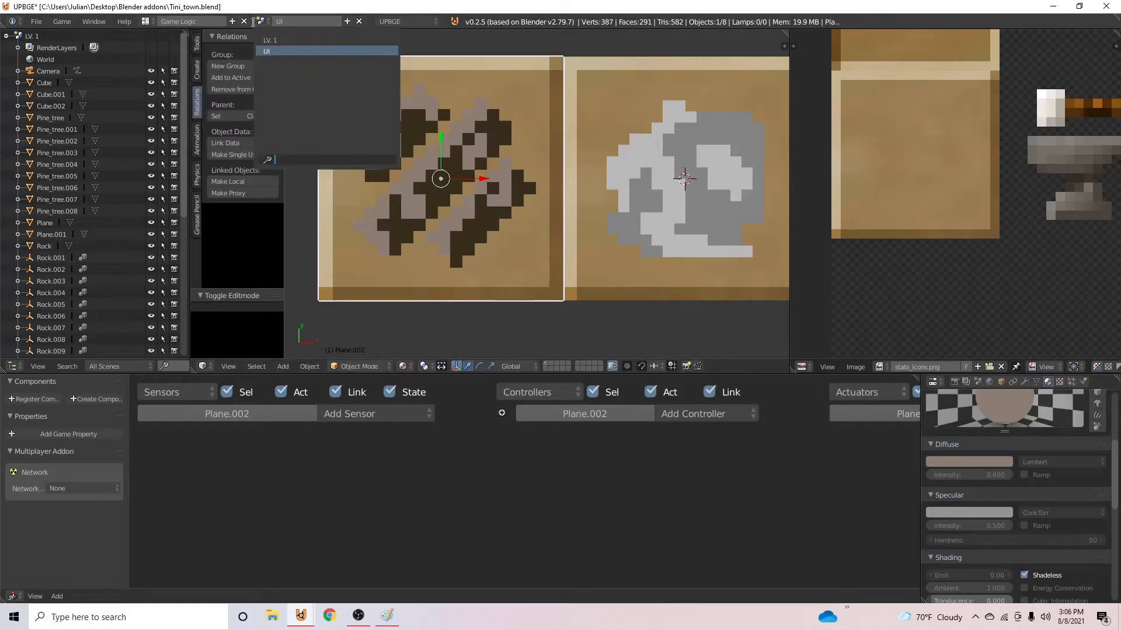
left_click(303, 39)
key("ctrl+s")
left_click(573, 209)
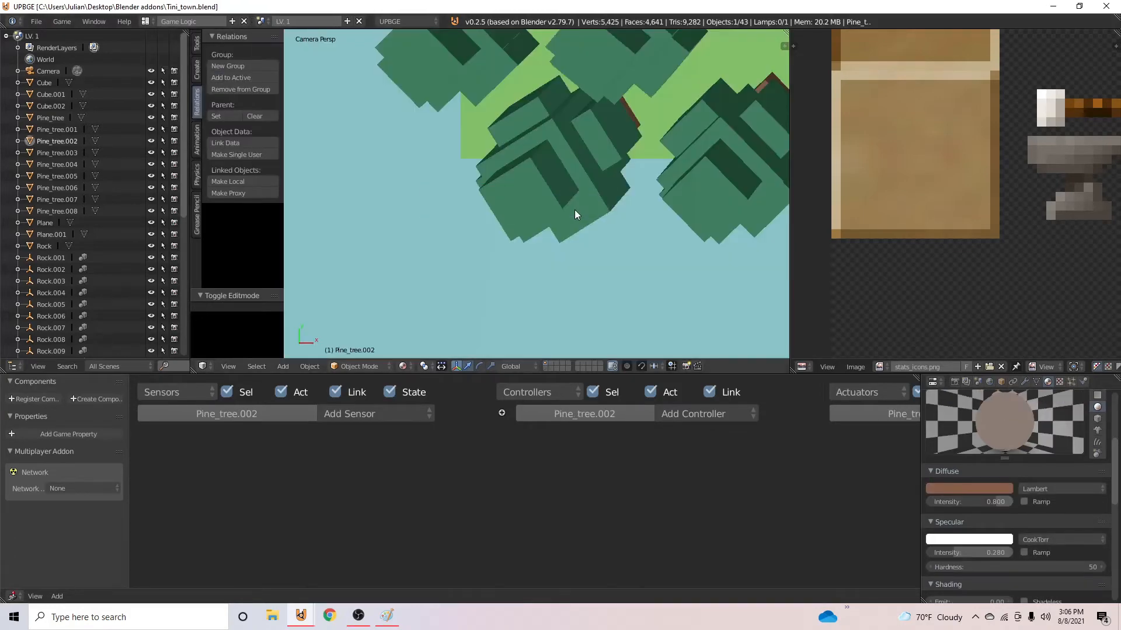
- Select the level's camera and add an Always sensor to it
key("KP_0")
key("KP_0")
scroll(681, 202, "down", 5)
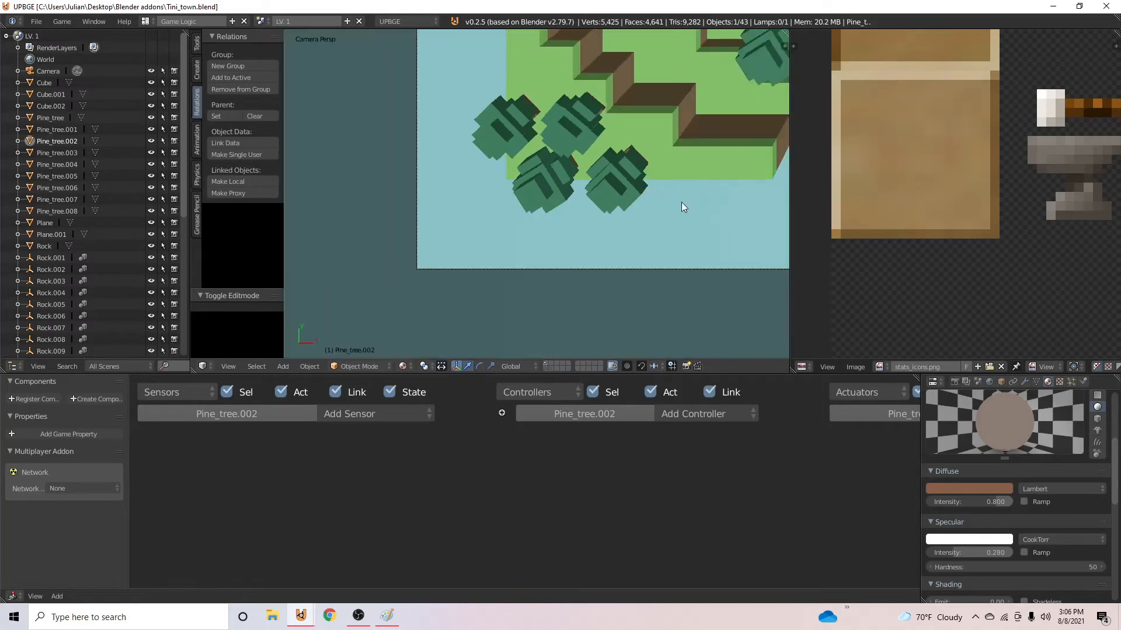
scroll(642, 227, "down", 3)
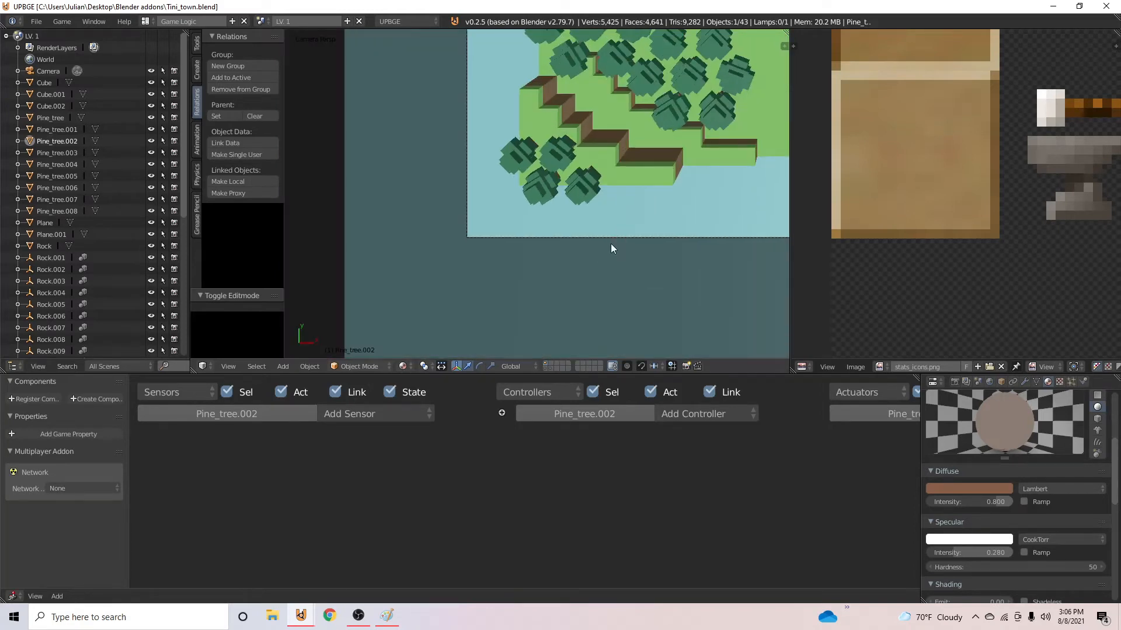
right_click(611, 242)
right_click(623, 237)
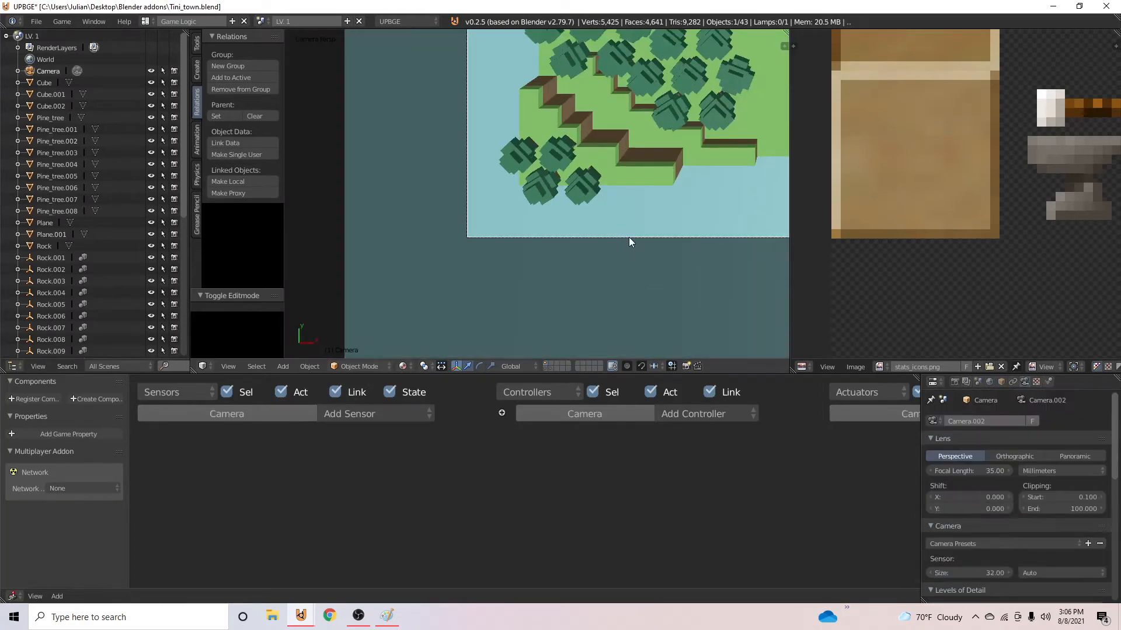
scroll(628, 237, "down", 2)
middle_click_drag(615, 257, 482, 5, "shift")
scroll(578, 265, "down", 3)
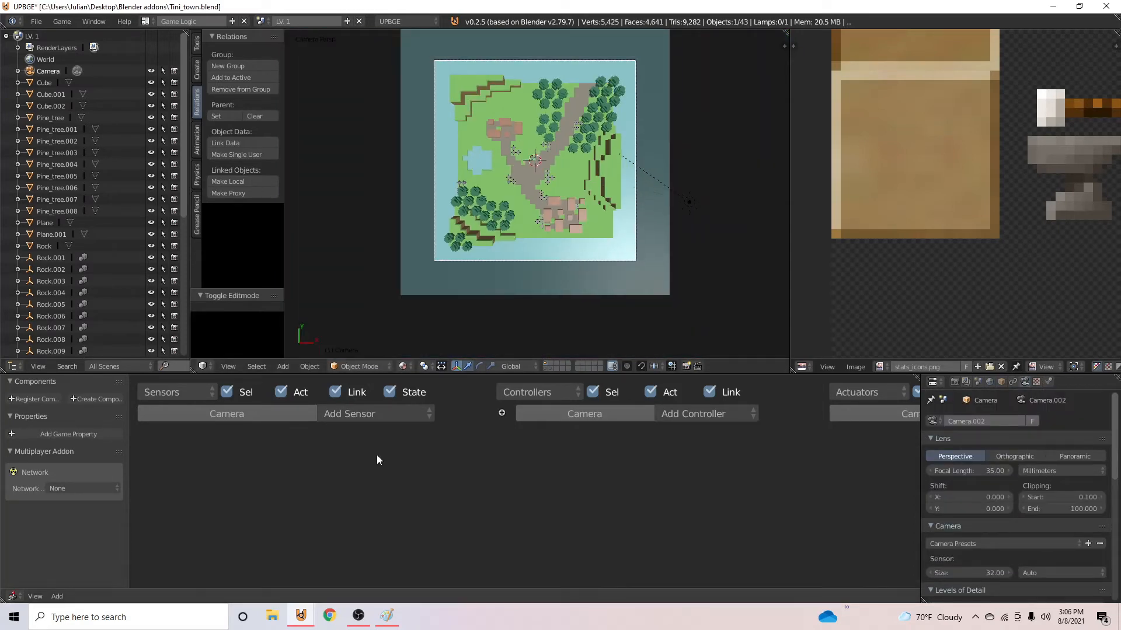
left_click(378, 412)
left_click(351, 375)
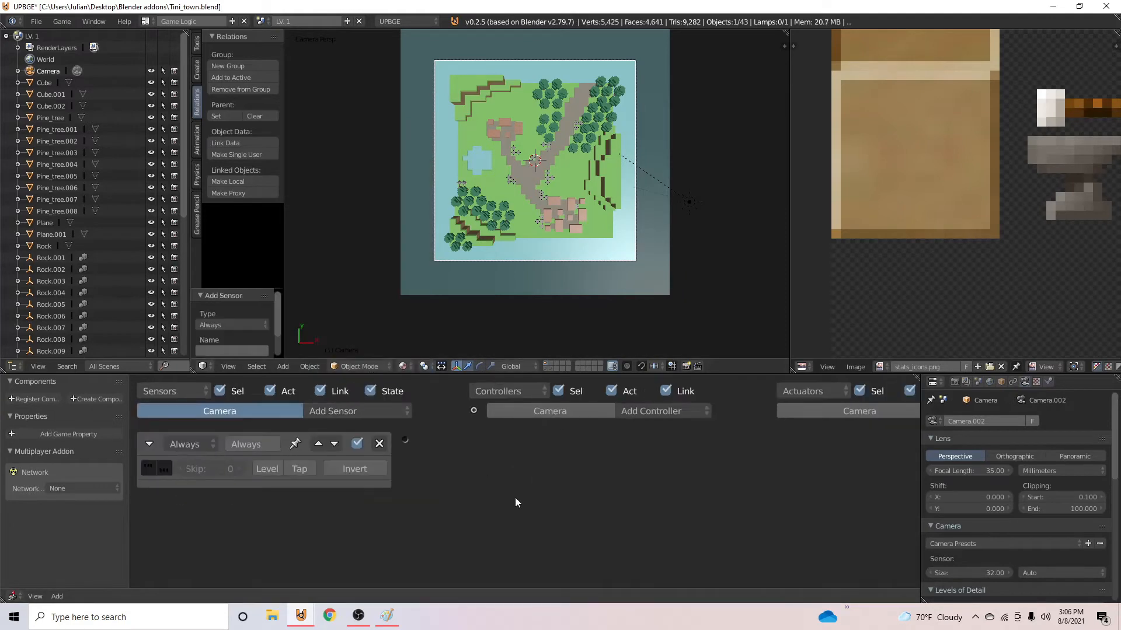
- Add a Scene actuator that adds UI as an overlay scene, link the Always sensor to it, and test the game
scroll(905, 422, "right", 5, "ctrl")
left_click(904, 411)
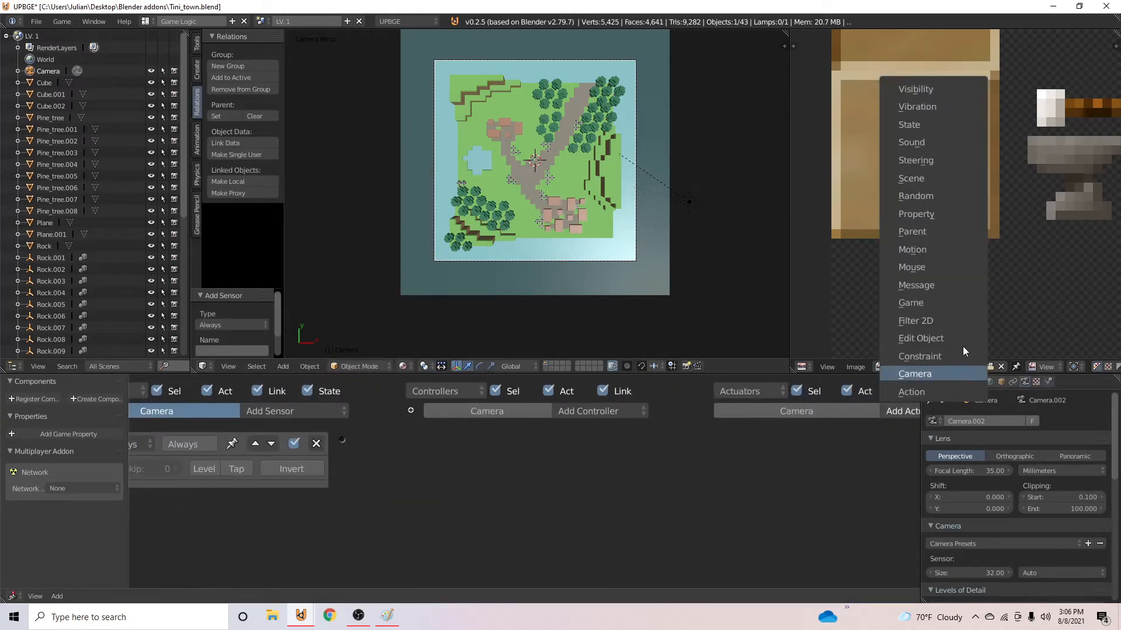
left_click(960, 178)
left_click(855, 470)
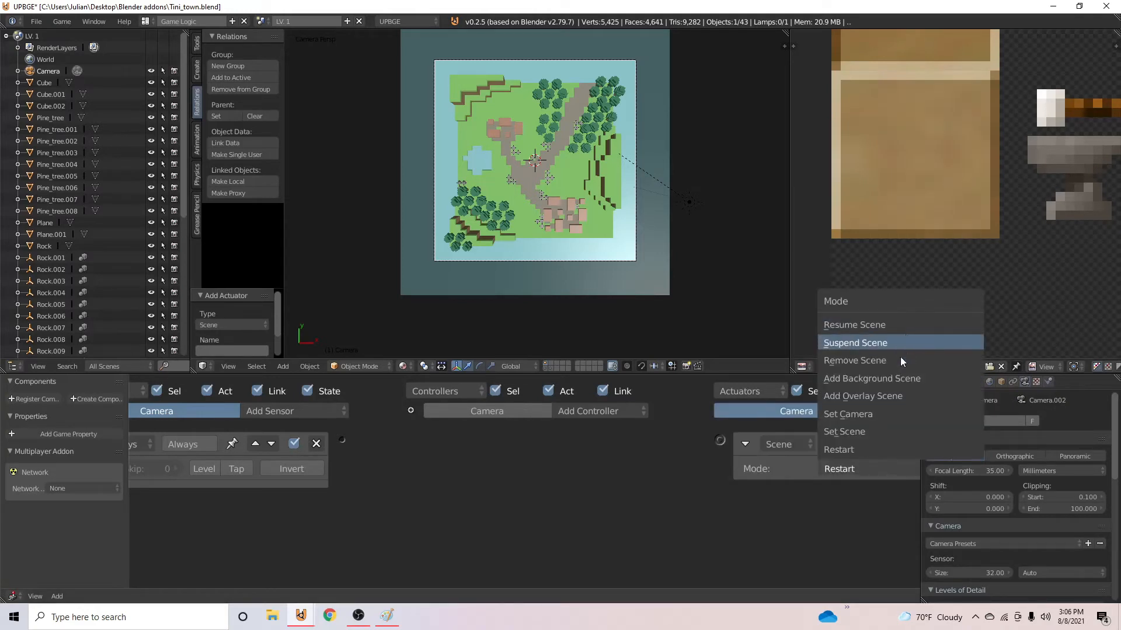
left_click(893, 396)
left_click_drag(335, 441, 719, 440)
left_click(866, 492)
left_click(852, 341)
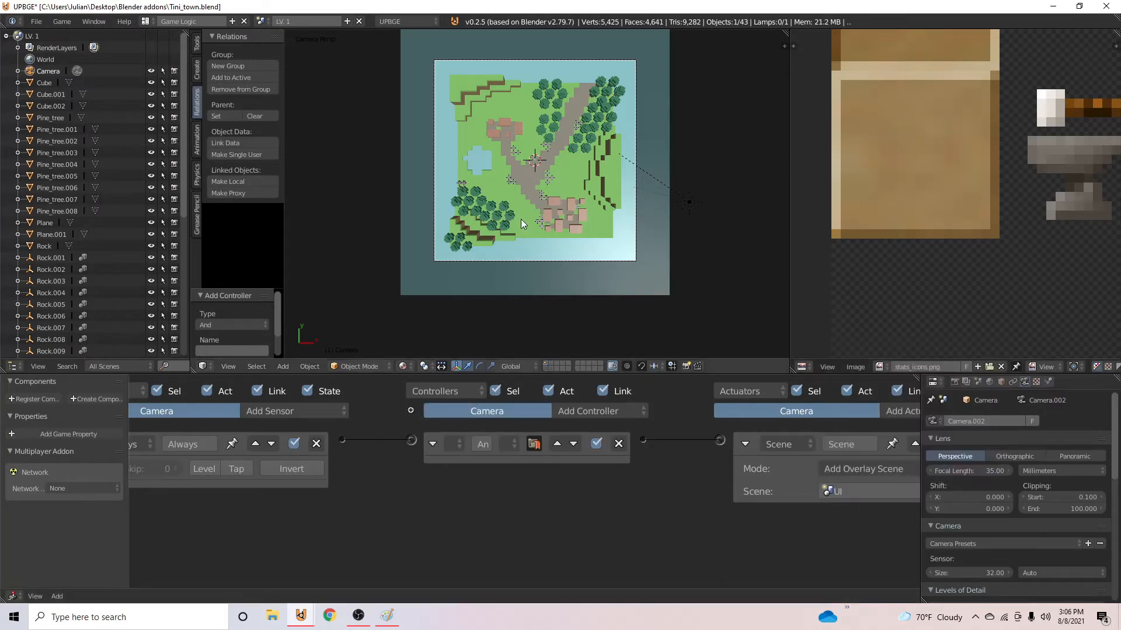
key("p")
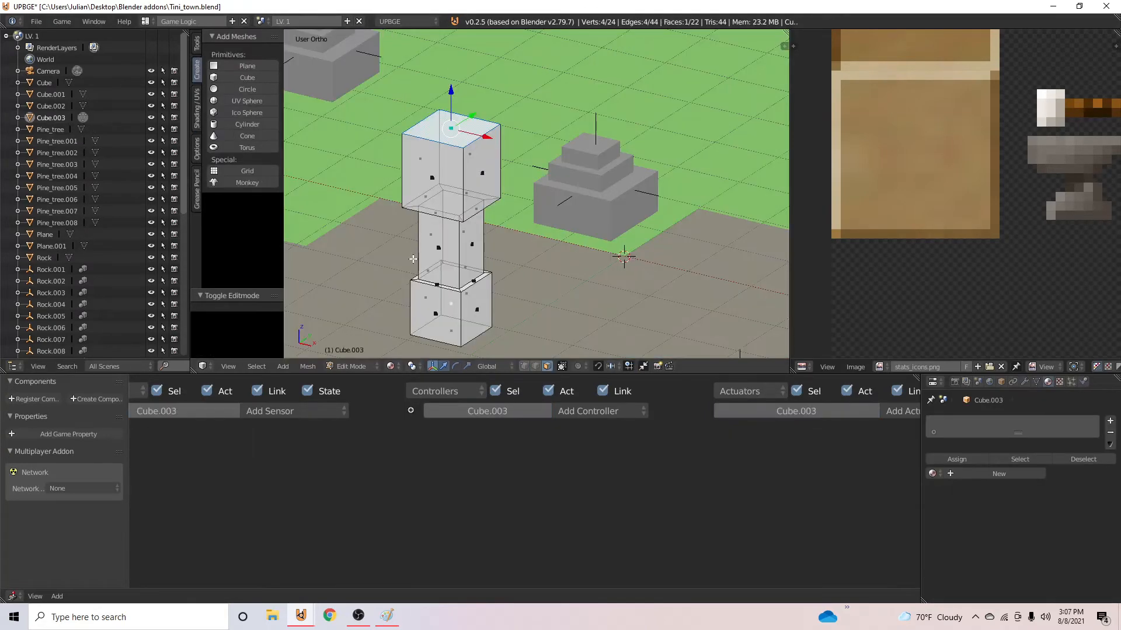
- Add a small scaled-down cube at the side face of the blocky character's torso and select its bottom face
right_click(452, 246)
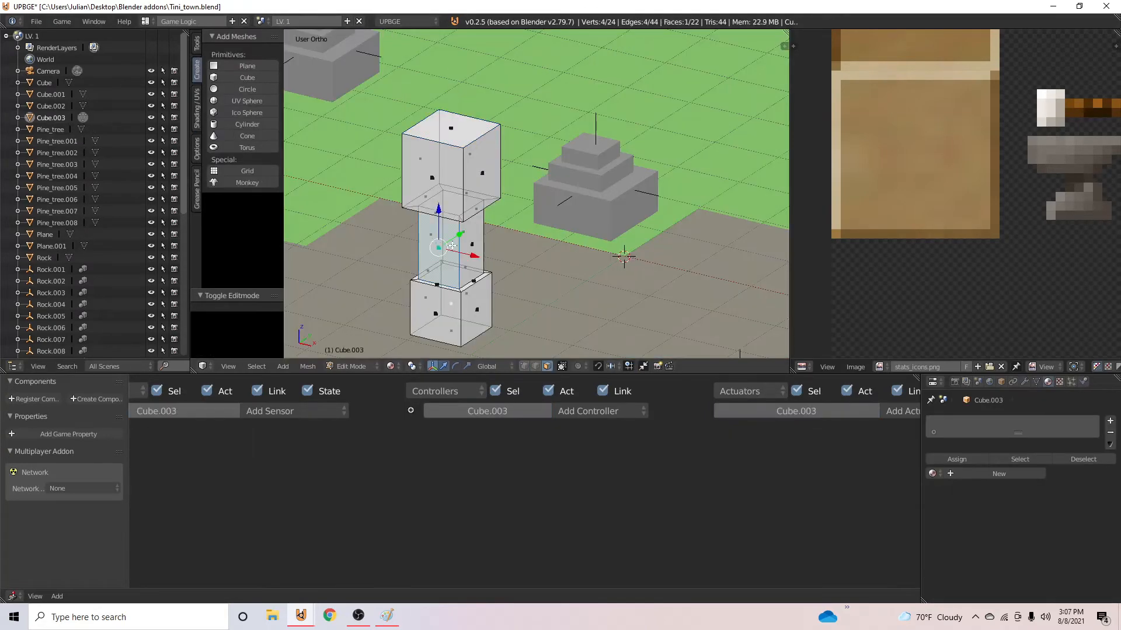
middle_click_drag(560, 257, 482, 252)
key("shift+s")
left_click(486, 242)
key("shift+a")
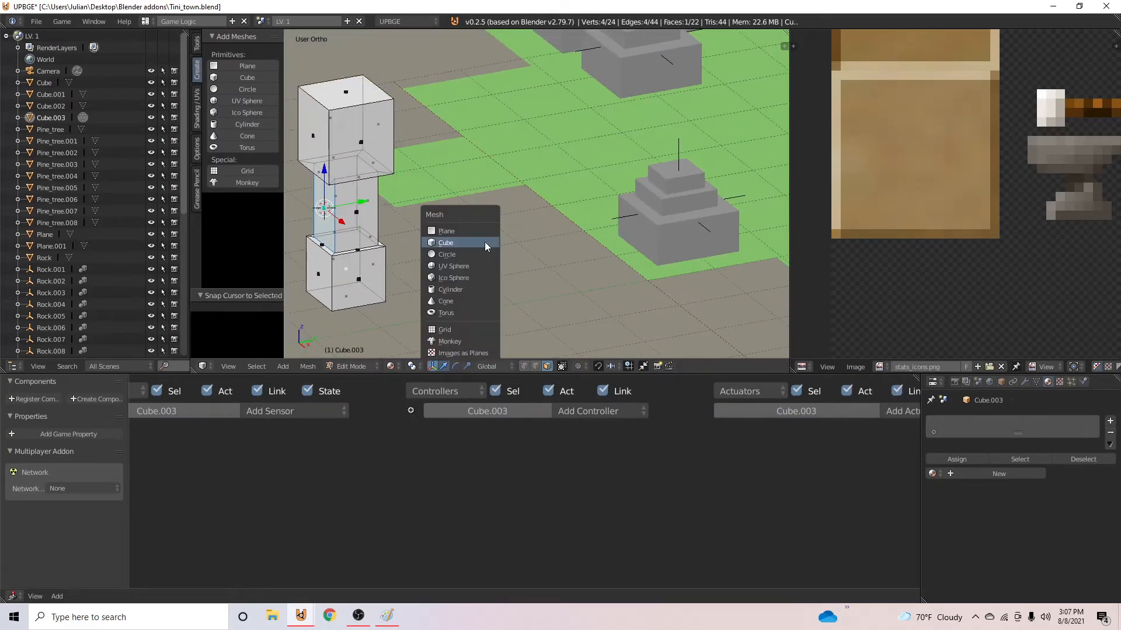
left_click(466, 241)
key("s")
right_click(421, 189)
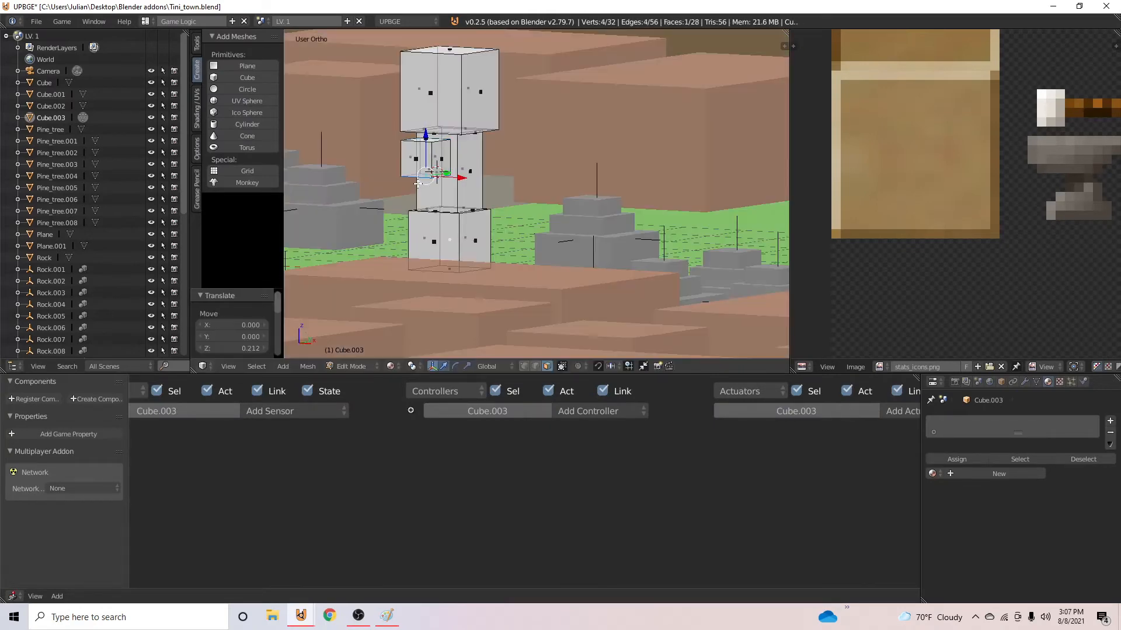
- Extrude the small cube's bottom face downward into an arm and select the arm's connected geometry
key("e")
left_click(429, 258)
middle_click_drag(517, 224, 442, 226)
key("l")
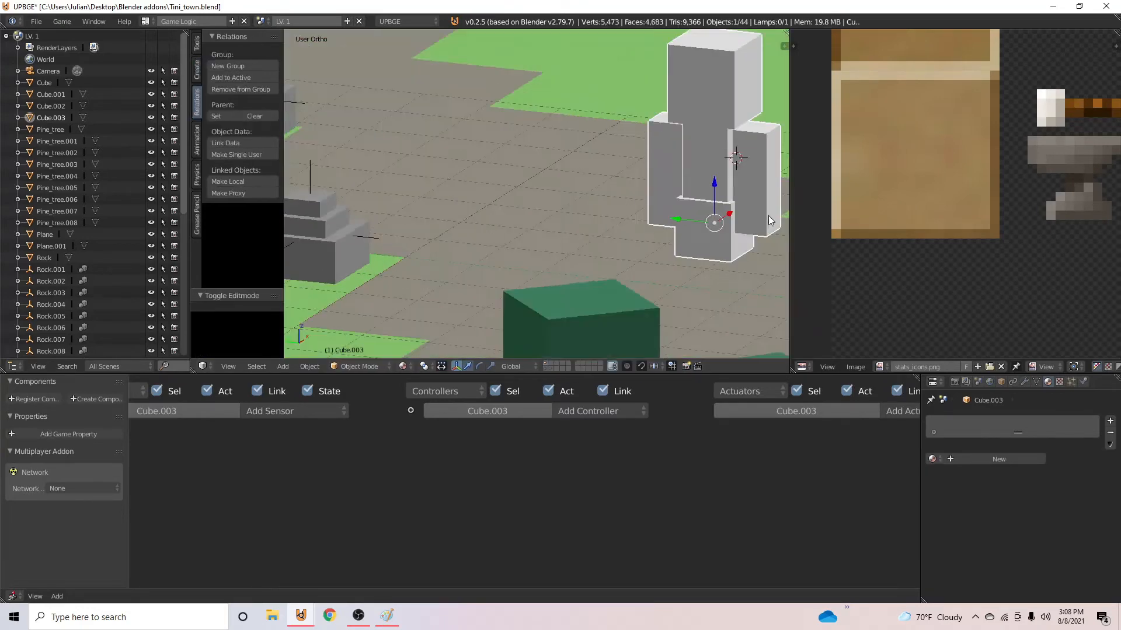
- Inspect the two-armed character from several sides and save the file
middle_click_drag(289, 224, 338, 231)
scroll(500, 224, "down", 6)
middle_click_drag(638, 201, 450, 212)
middle_click_drag(574, 223, 707, 256)
scroll(707, 257, "up", 2)
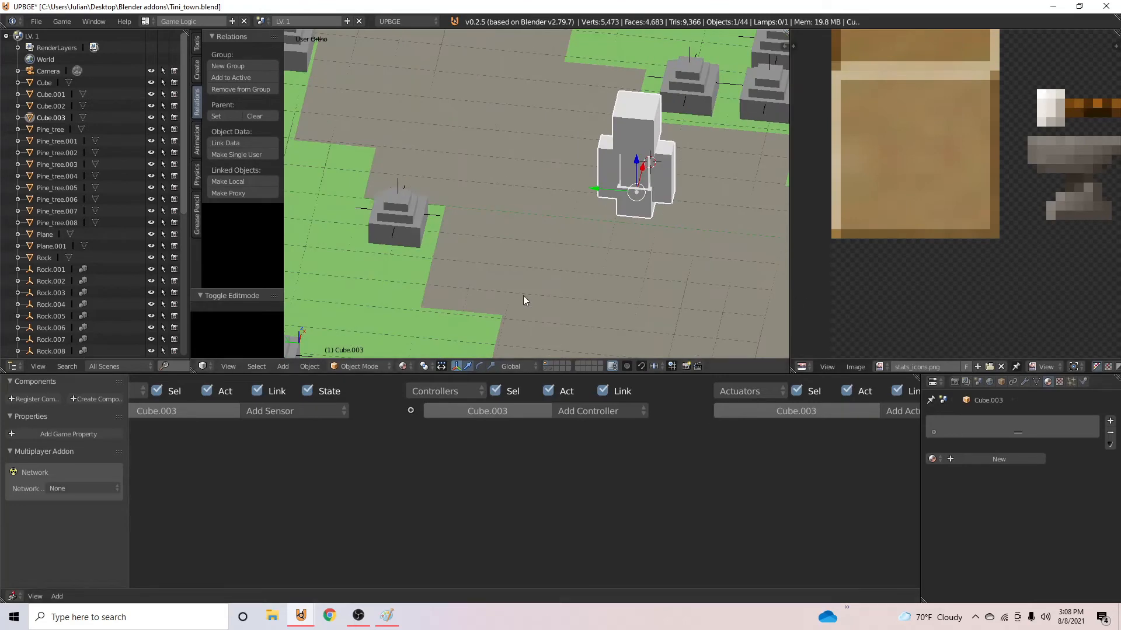
key("ctrl+s")
- Set the character's origin to its center of mass (Volume)
scroll(477, 307, "down", 4)
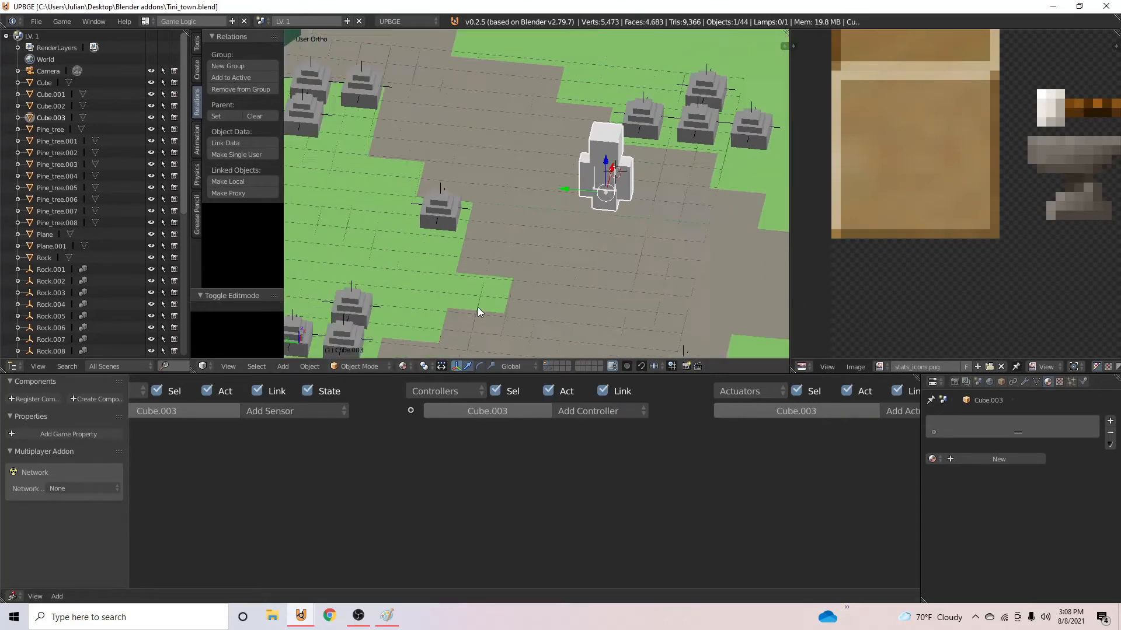
scroll(650, 251, "up", 4)
middle_click_drag(650, 251, 551, 233)
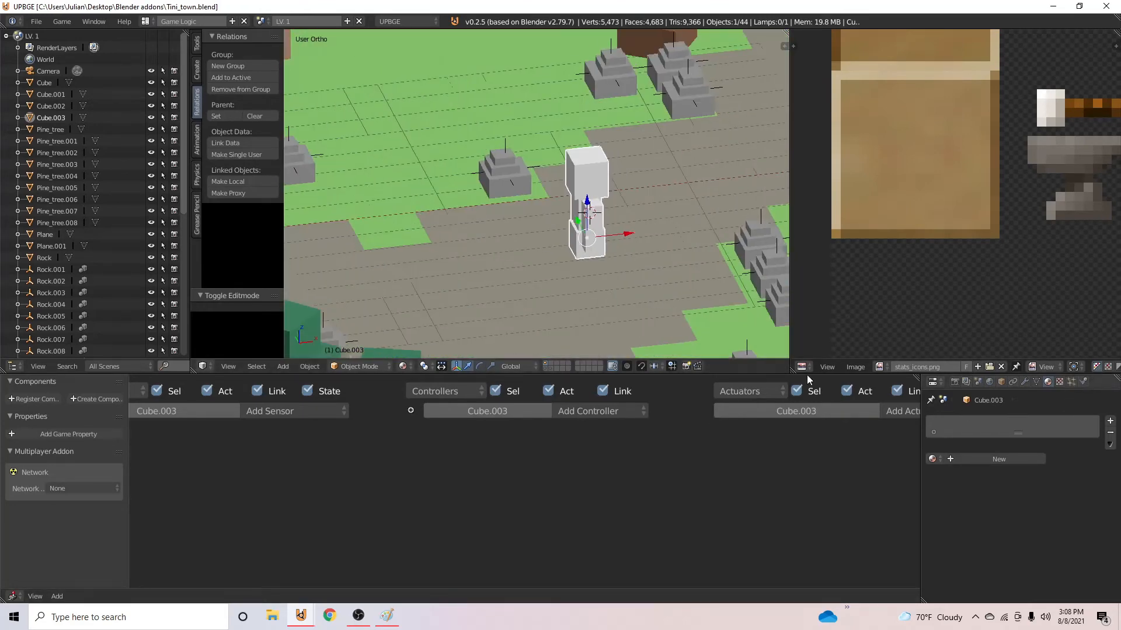
left_click(309, 366)
mouse_move(332, 320)
left_click(518, 497)
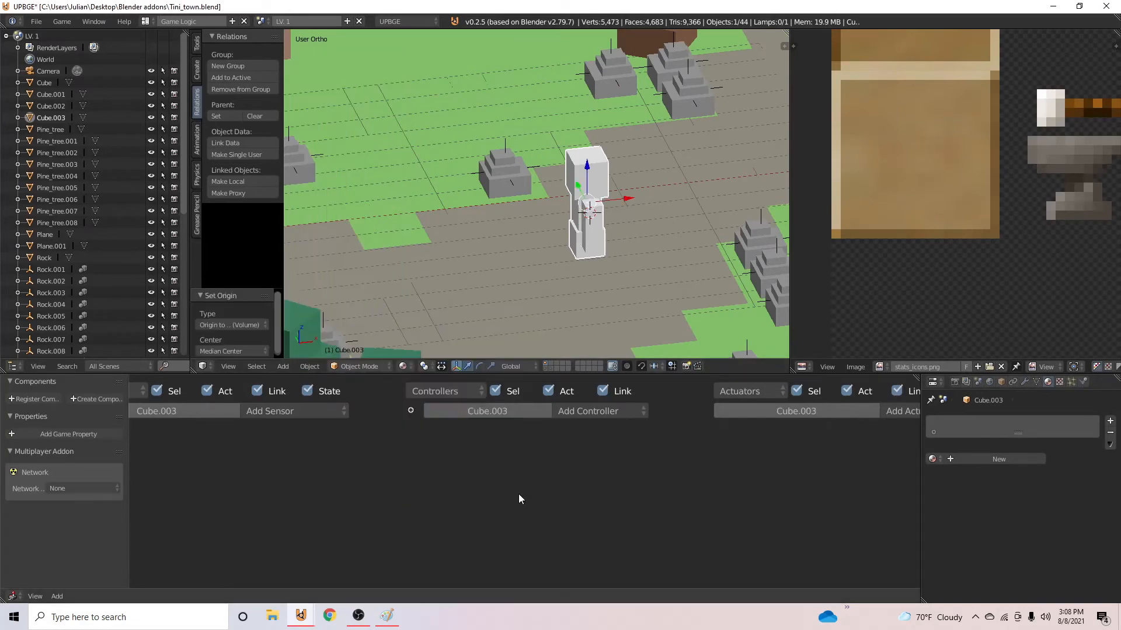
- Set the character's physics type to Character and save over the existing file
left_click(1083, 381)
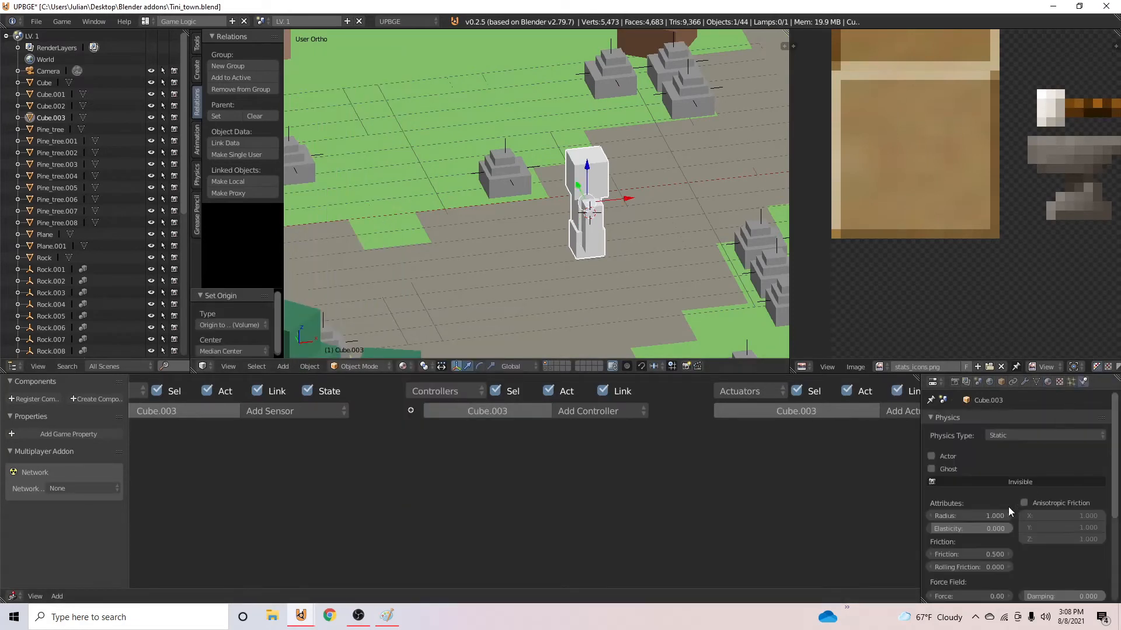
left_click(1037, 433)
left_click(1045, 318)
key("ctrl+s")
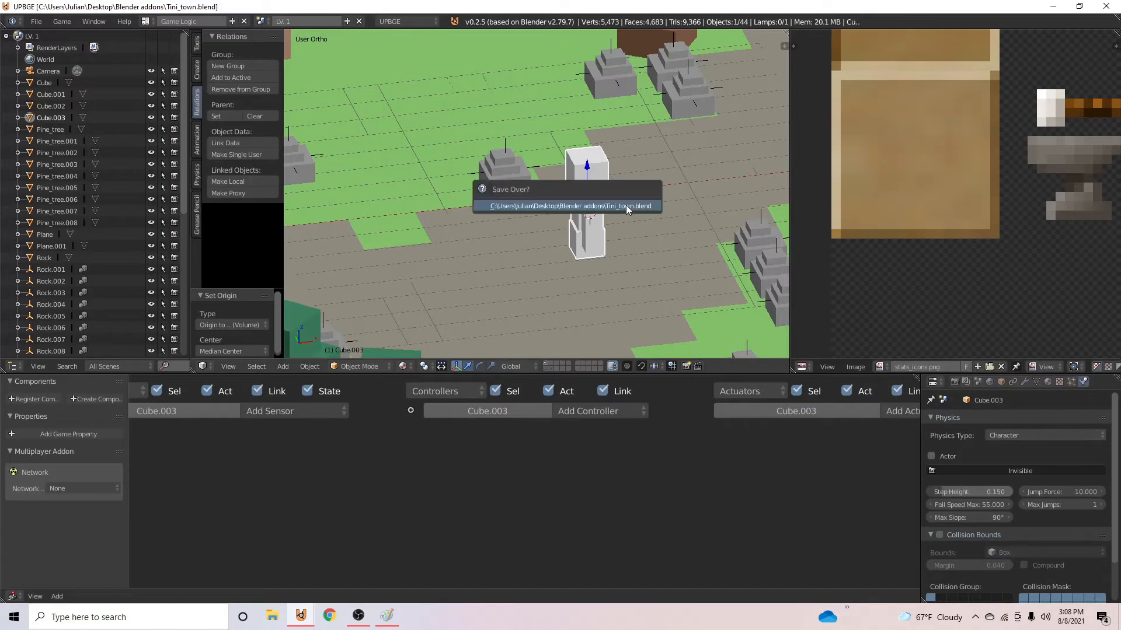
left_click(625, 205)
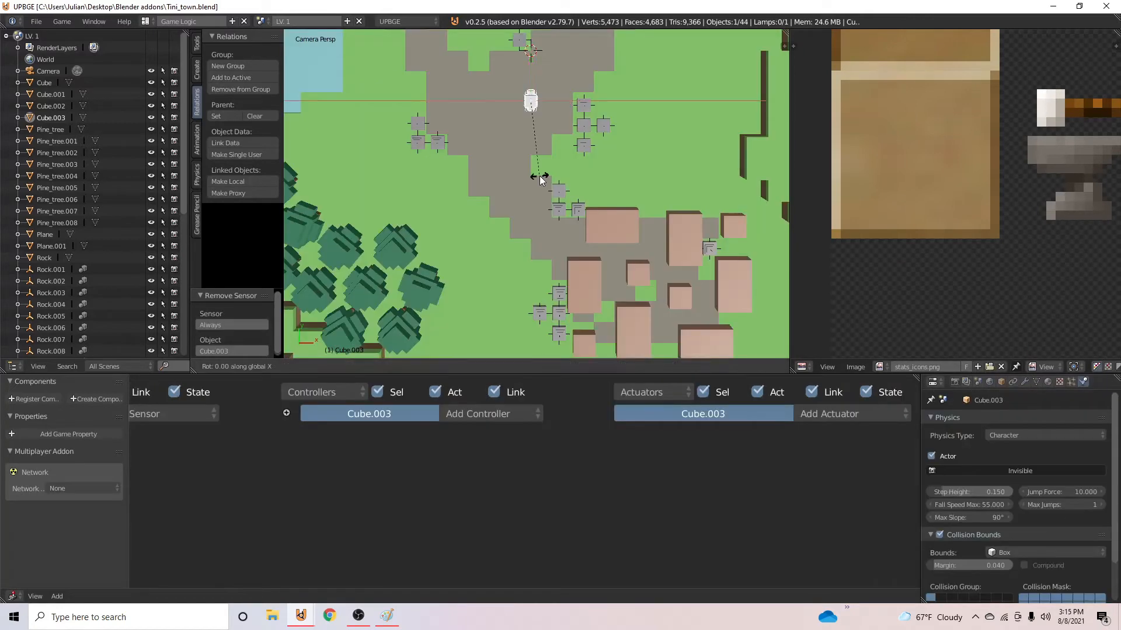
- Rotate the character 90° about the Z axis
type("z90")
key("Return")
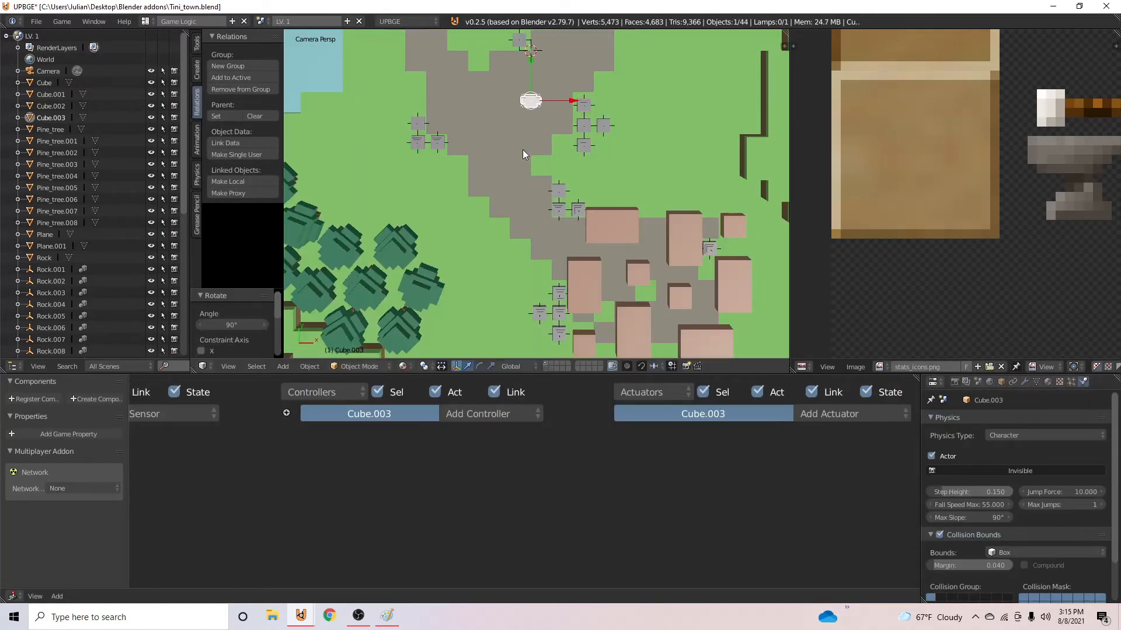
- Select the level's camera and collapse the sensor, controller and actuator of its mouse visibility logic
scroll(523, 149, "down", 4)
right_click(468, 146)
scroll(468, 145, "up", 2)
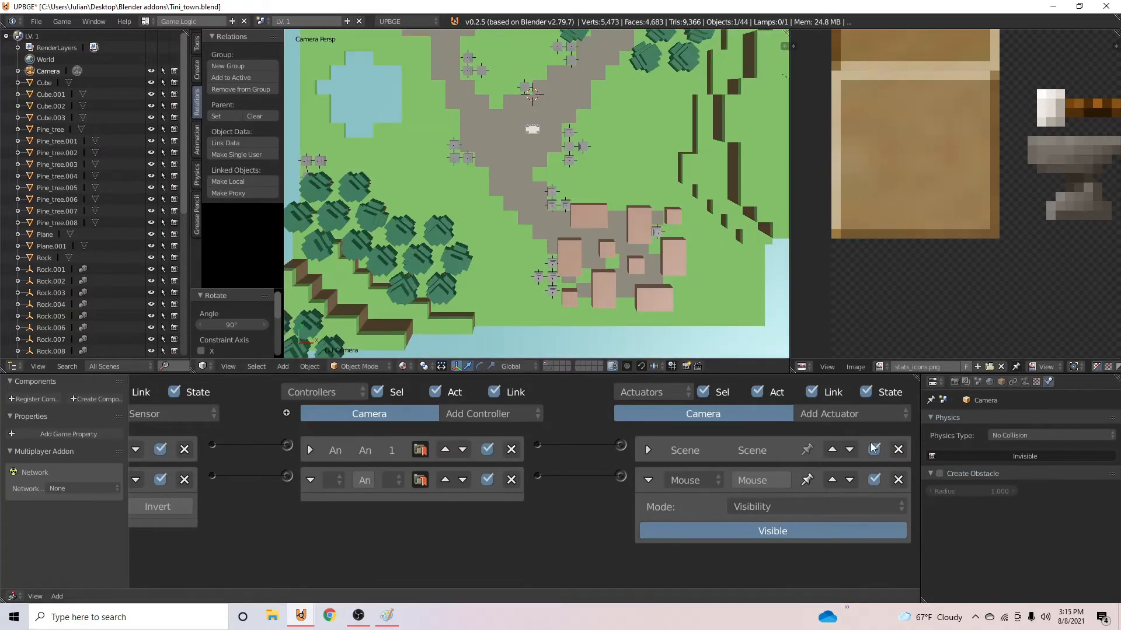
left_click(647, 480)
middle_click_drag(311, 480, 526, 479)
left_click(526, 480)
left_click(152, 483)
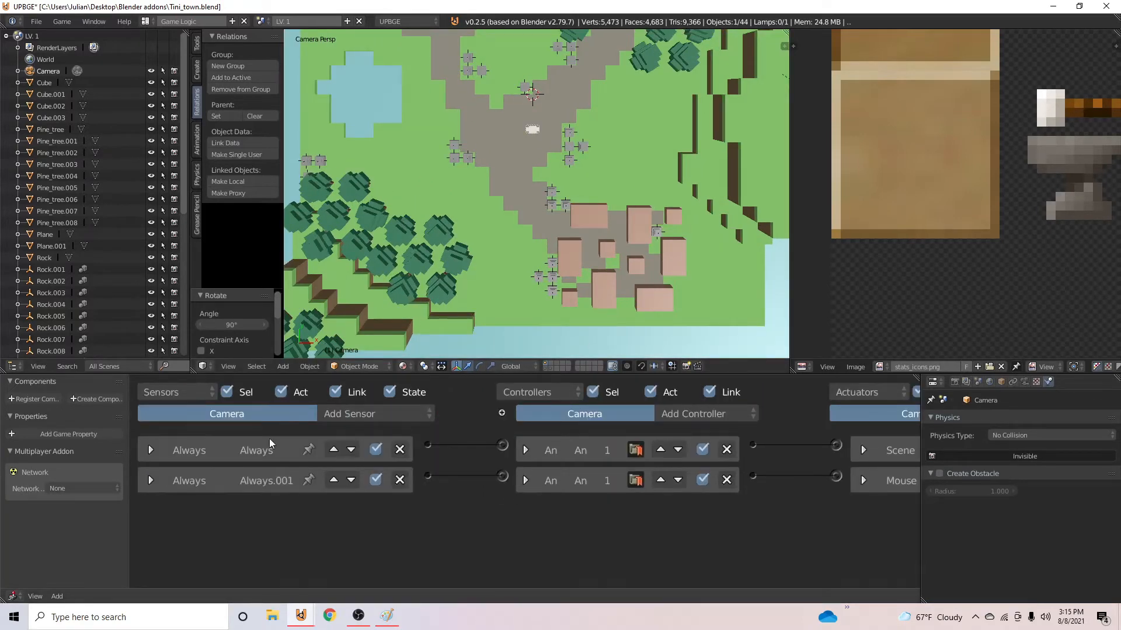
- Add another Always sensor and a Camera actuator to the camera, and link them through an And controller
left_click(349, 413)
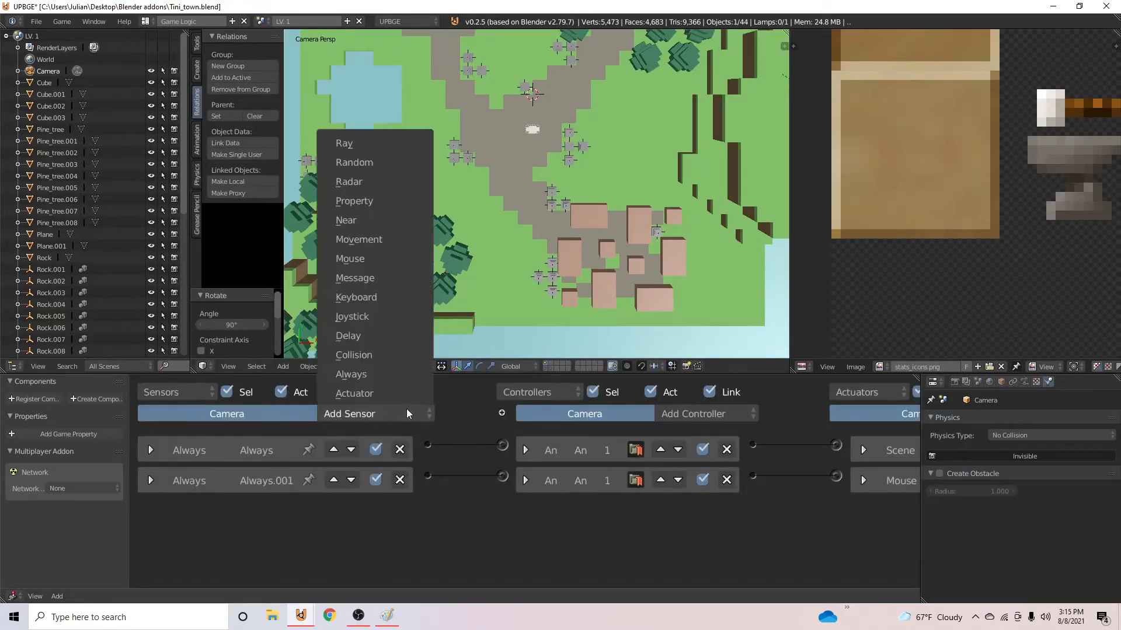
left_click(357, 377)
middle_click_drag(654, 444, 438, 442)
left_click(841, 414)
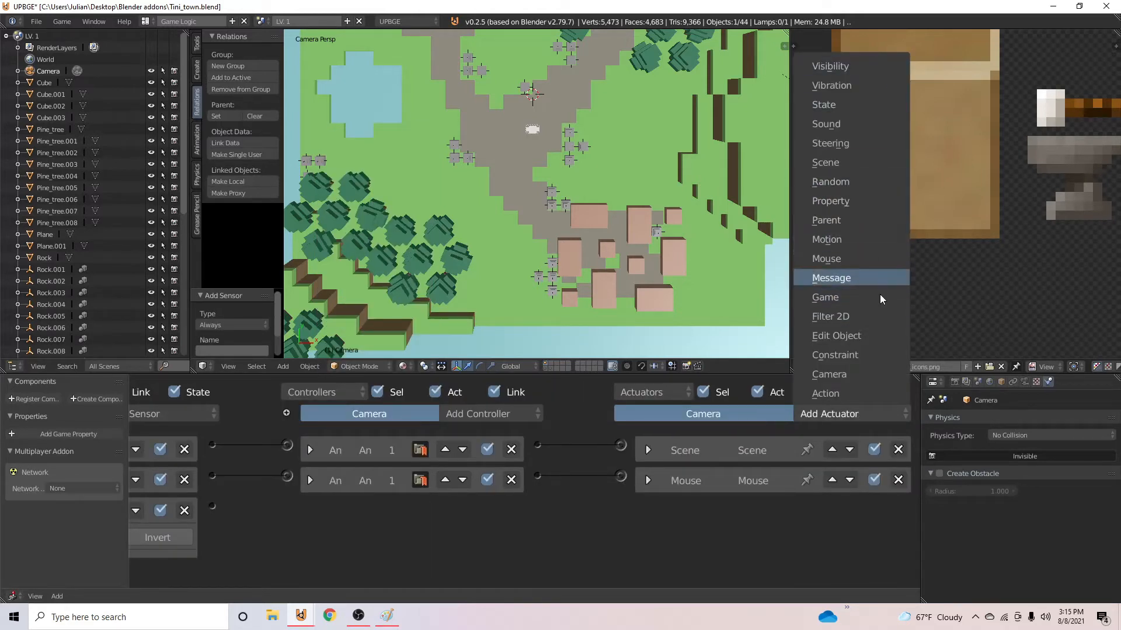
left_click(858, 374)
scroll(550, 487, "down", 2)
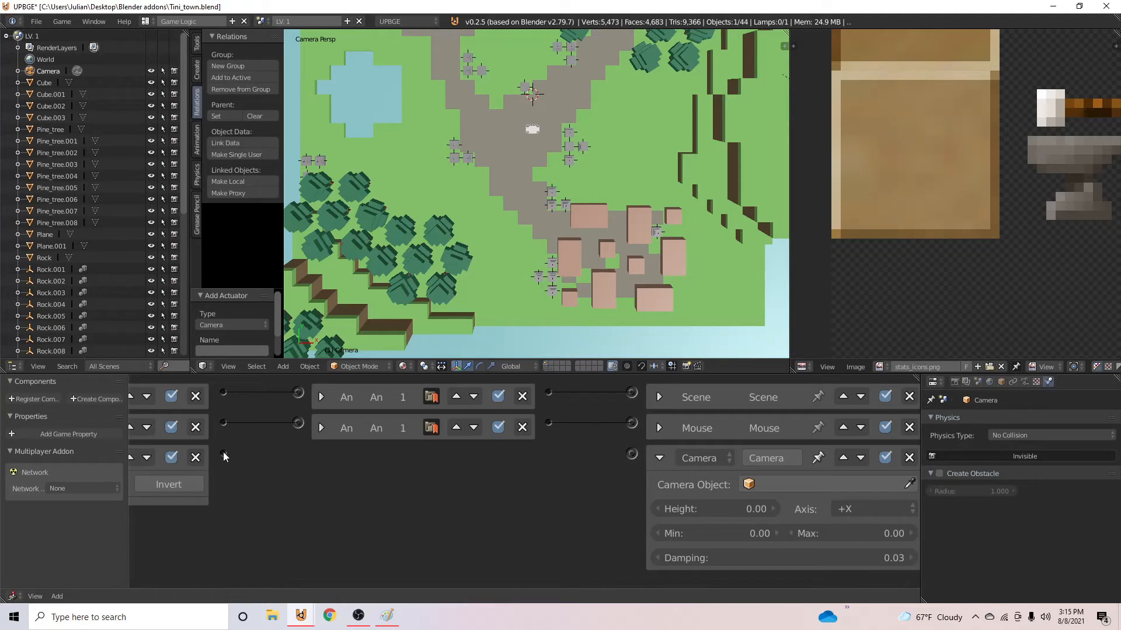
left_click_drag(224, 456, 632, 454)
- Set the Camera actuator's camera object to the character, Cube.003
left_click(788, 484)
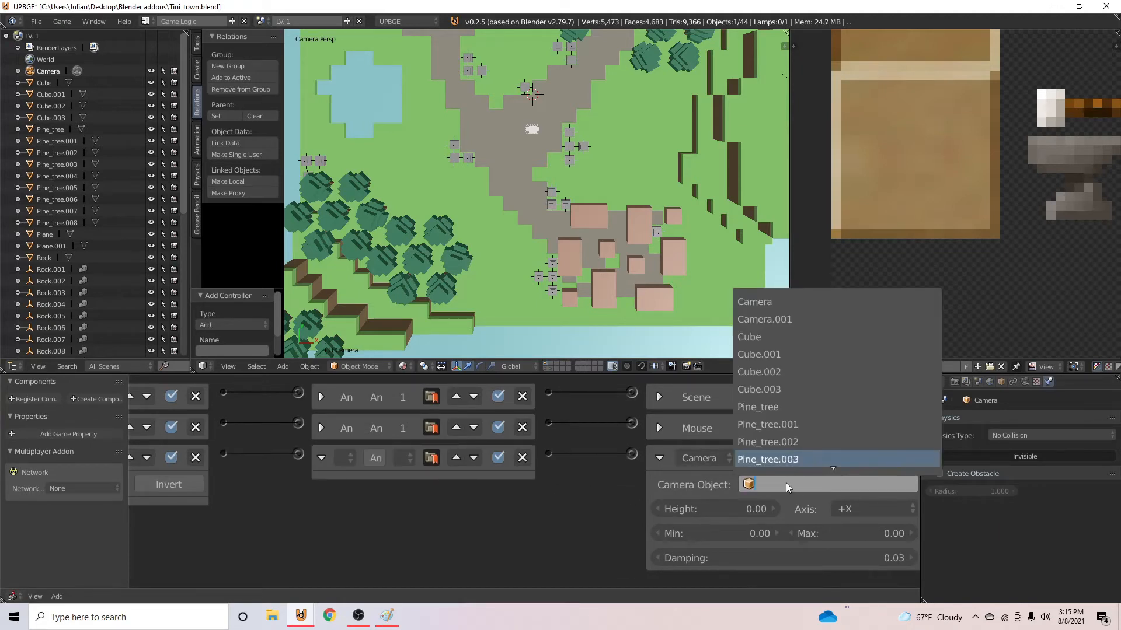
left_click(909, 484)
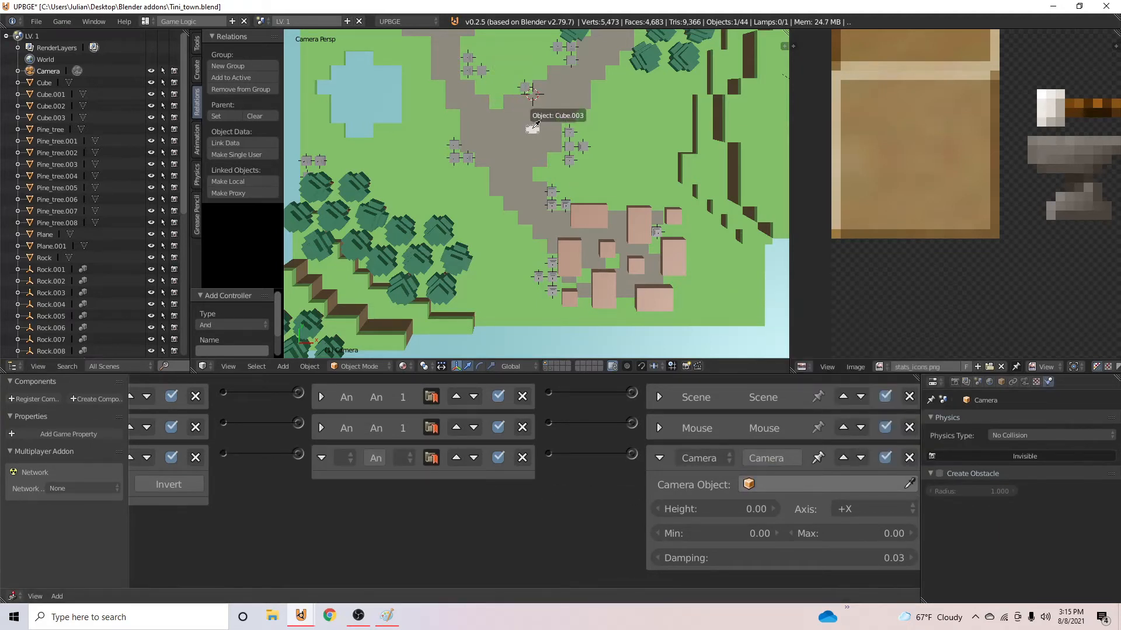
left_click(535, 124)
scroll(710, 458, "right", 1, "ctrl")
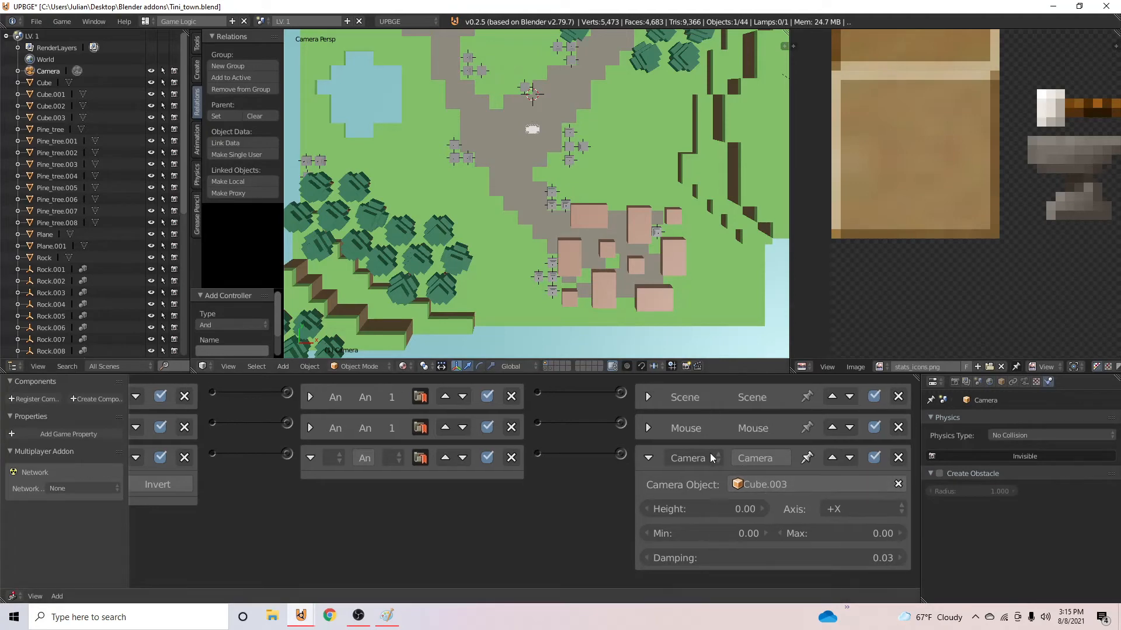
- Run the game twice to check how the camera follows the character
key("p")
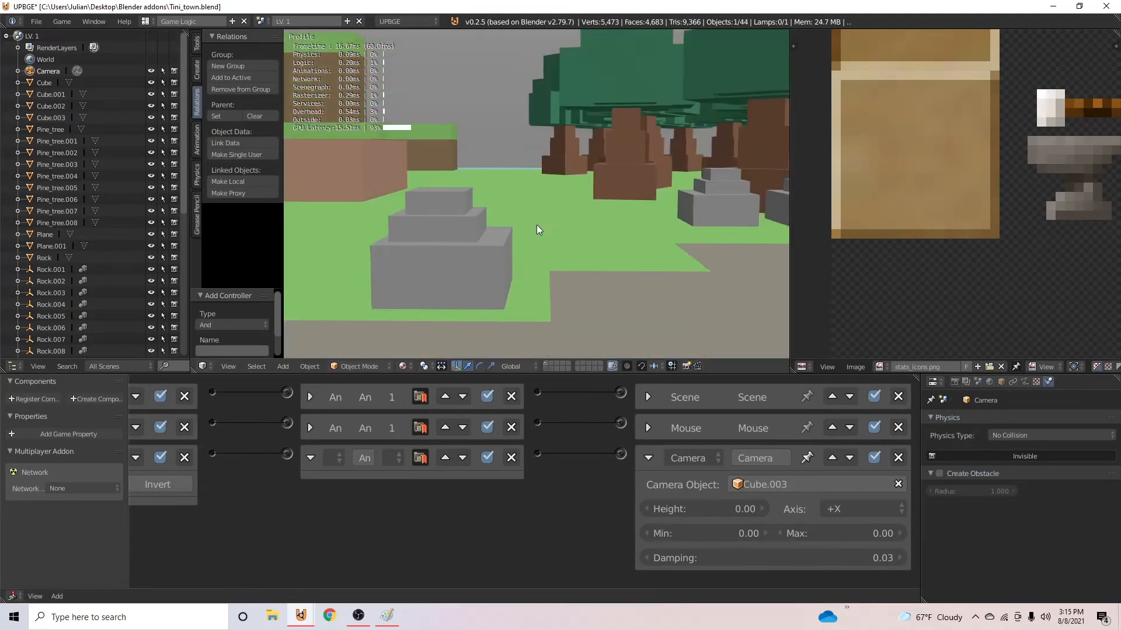
key("Escape")
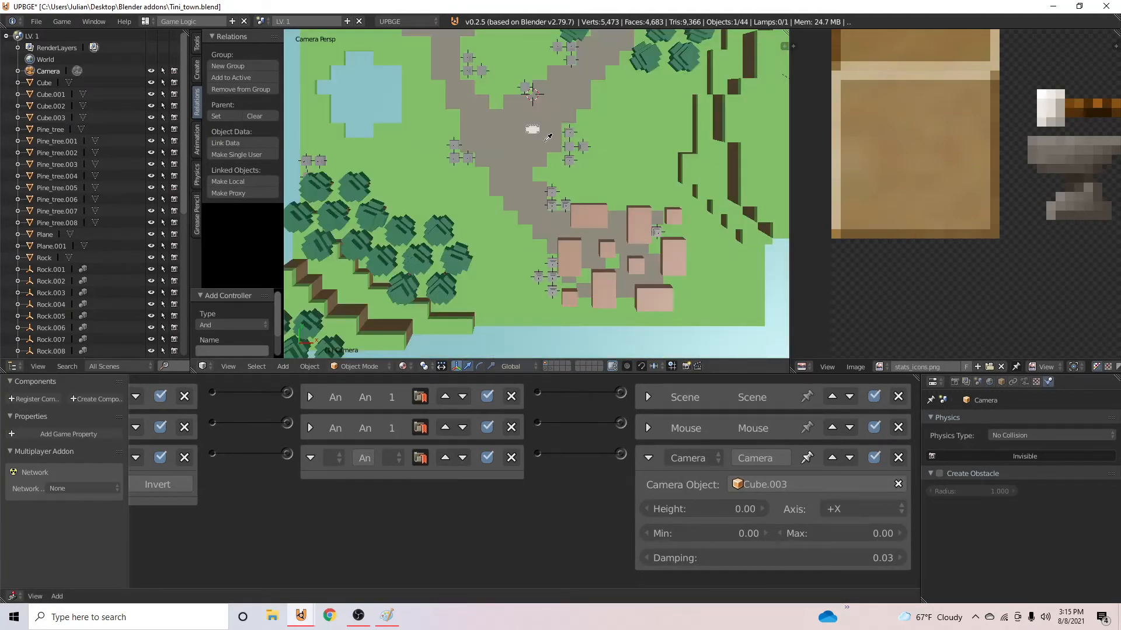
key("p")
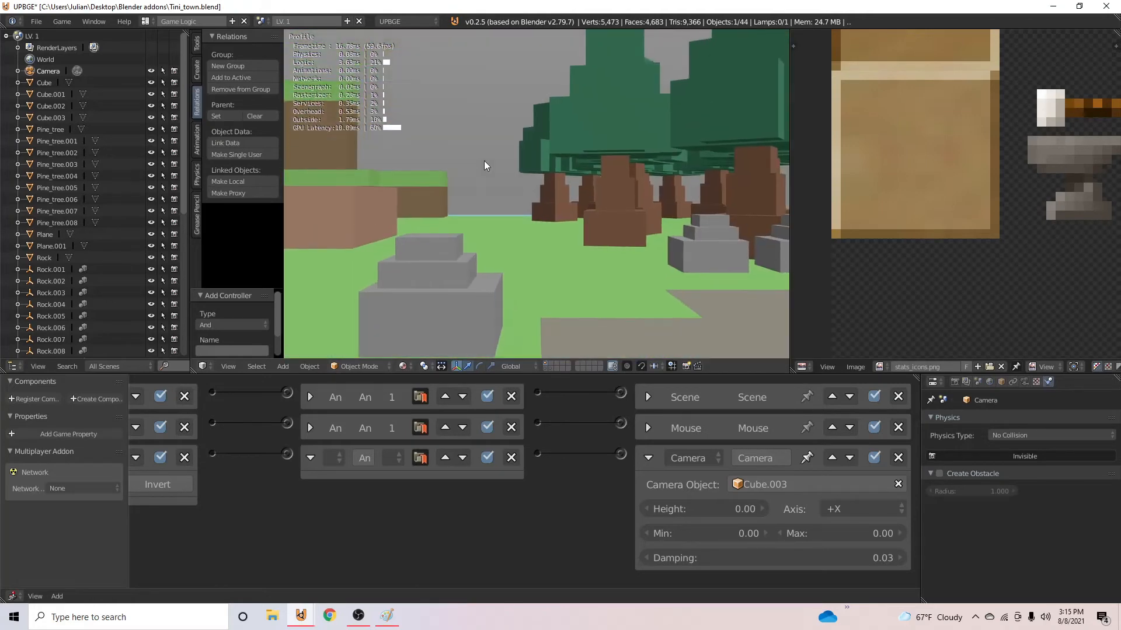
key("Escape")
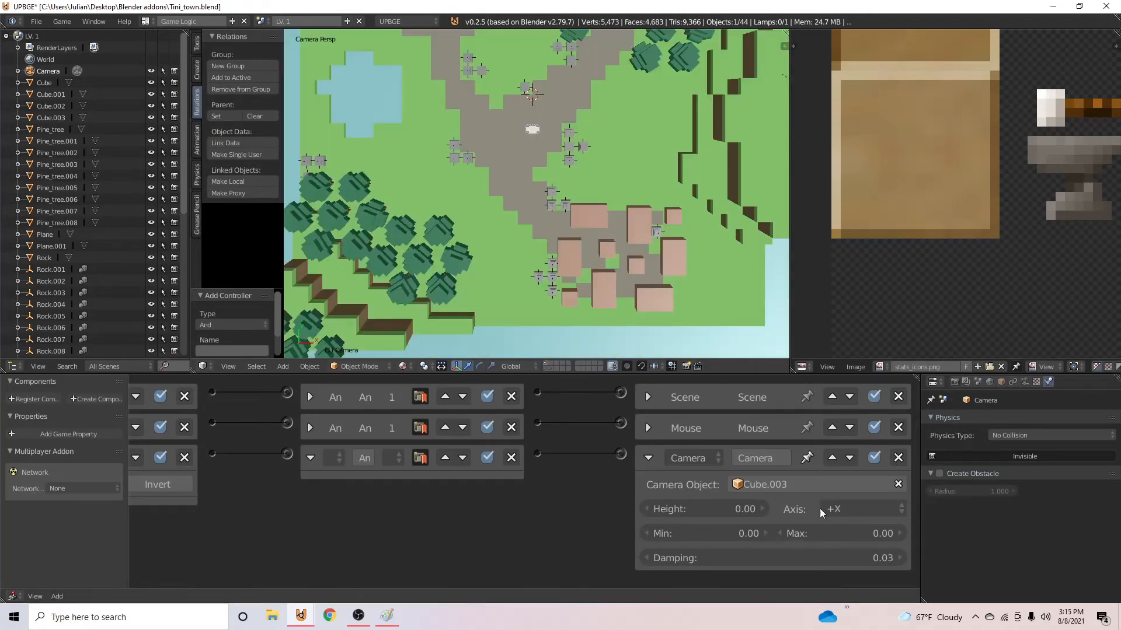
- Set the Camera actuator's height to 20 and its maximum distance to 25, and run the game to check the view
left_click(711, 514)
type("20")
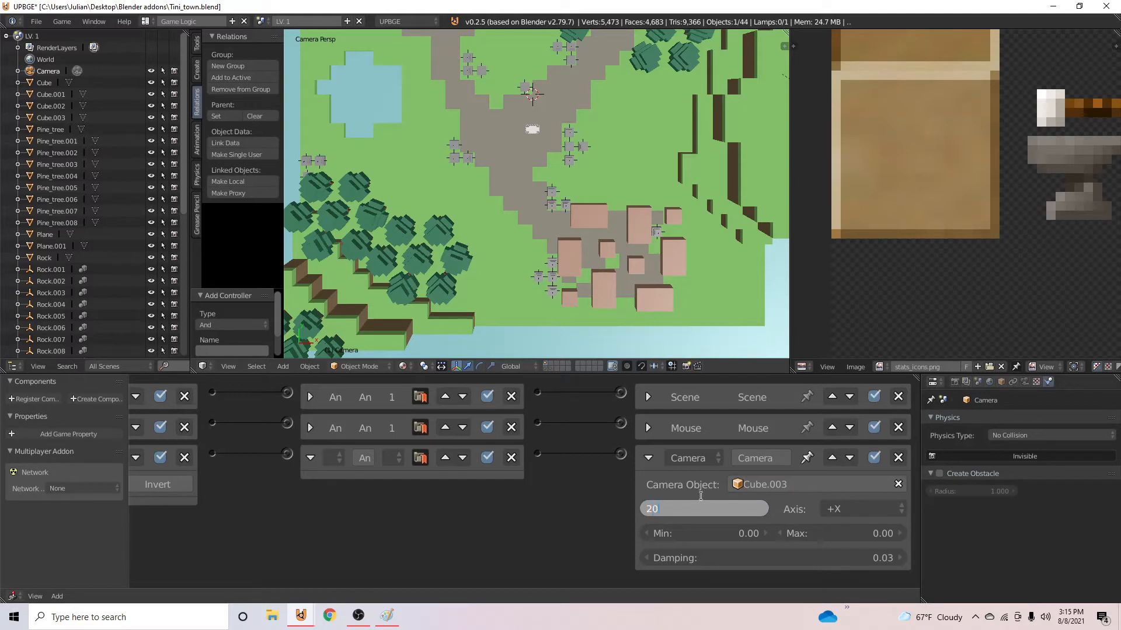
key("Return")
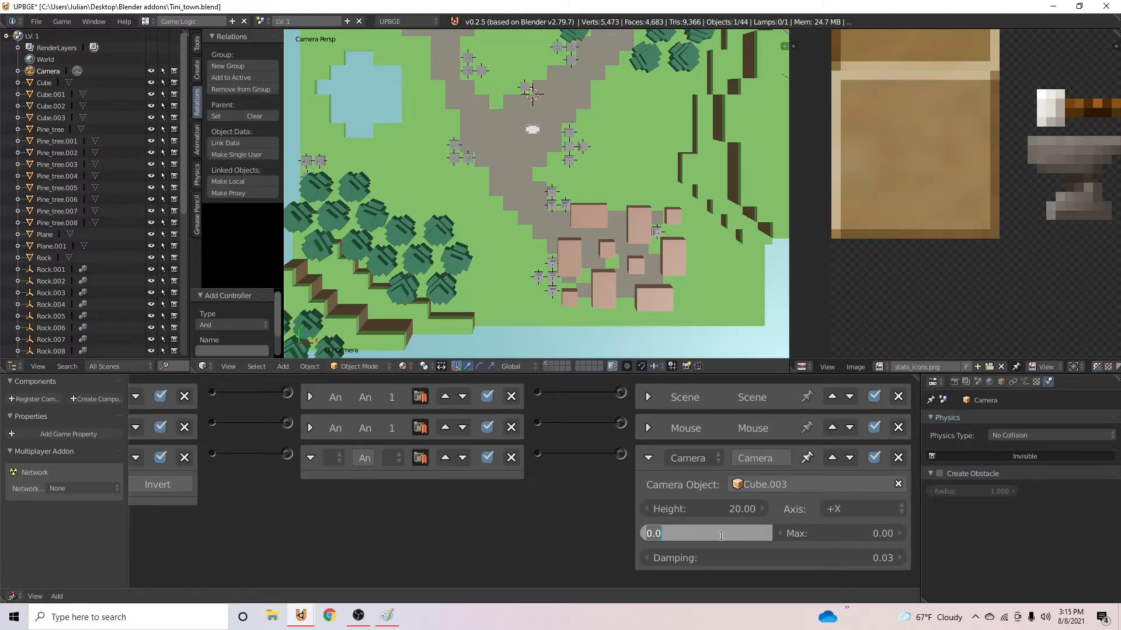
left_click(827, 533)
type("25")
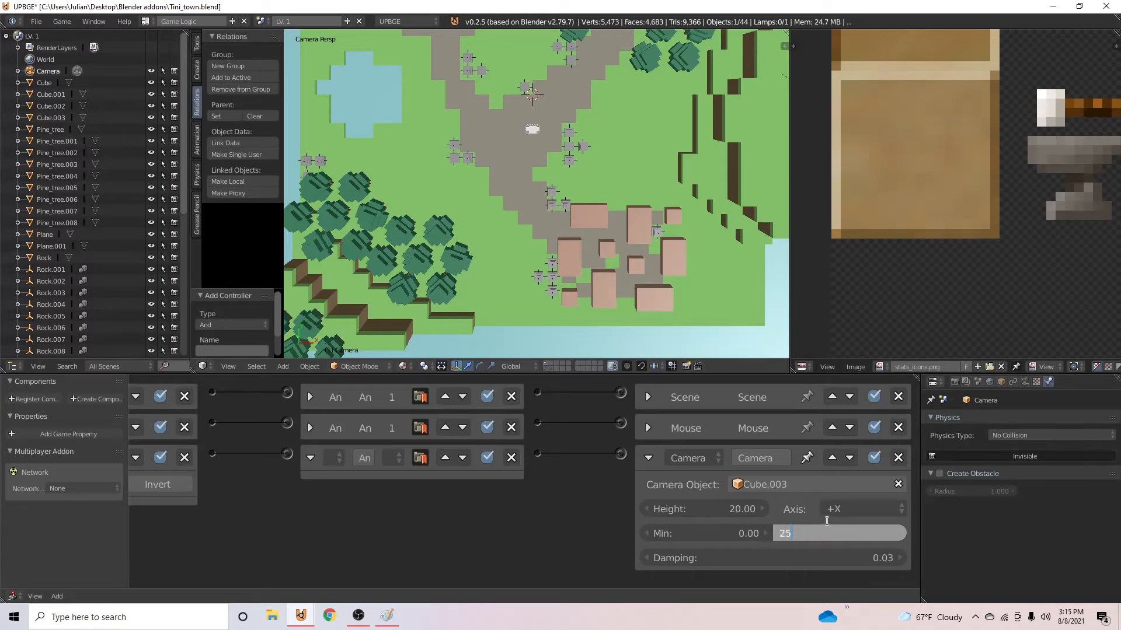
key("Return")
key("p")
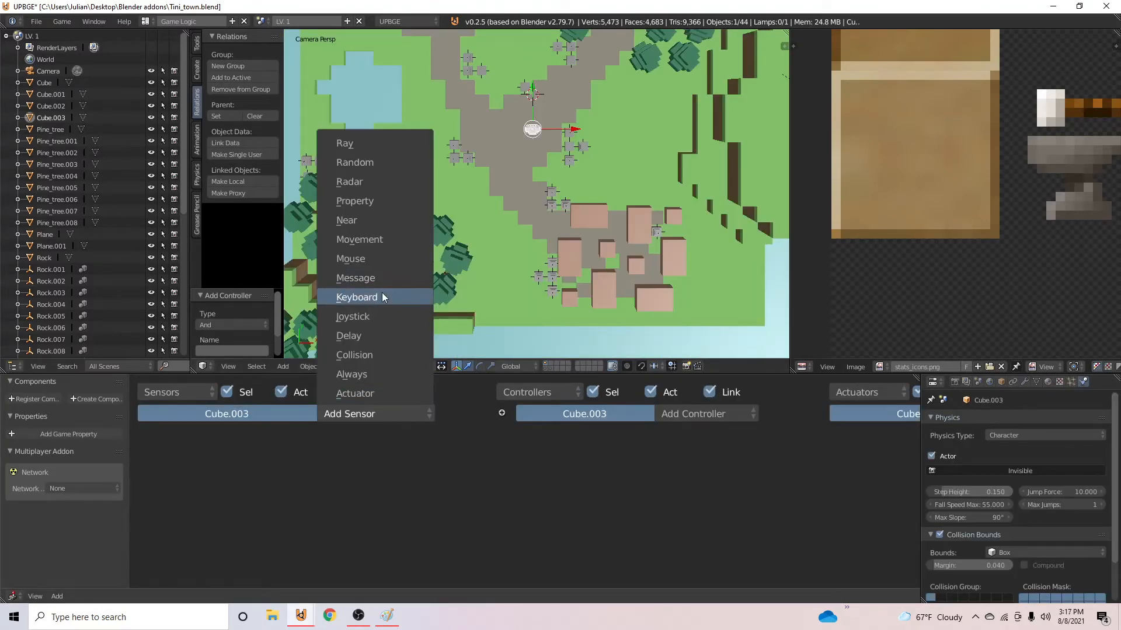
- Add a Keyboard sensor to the character, Cube.003, and assign the W key to it
left_click(382, 295)
left_click(324, 497)
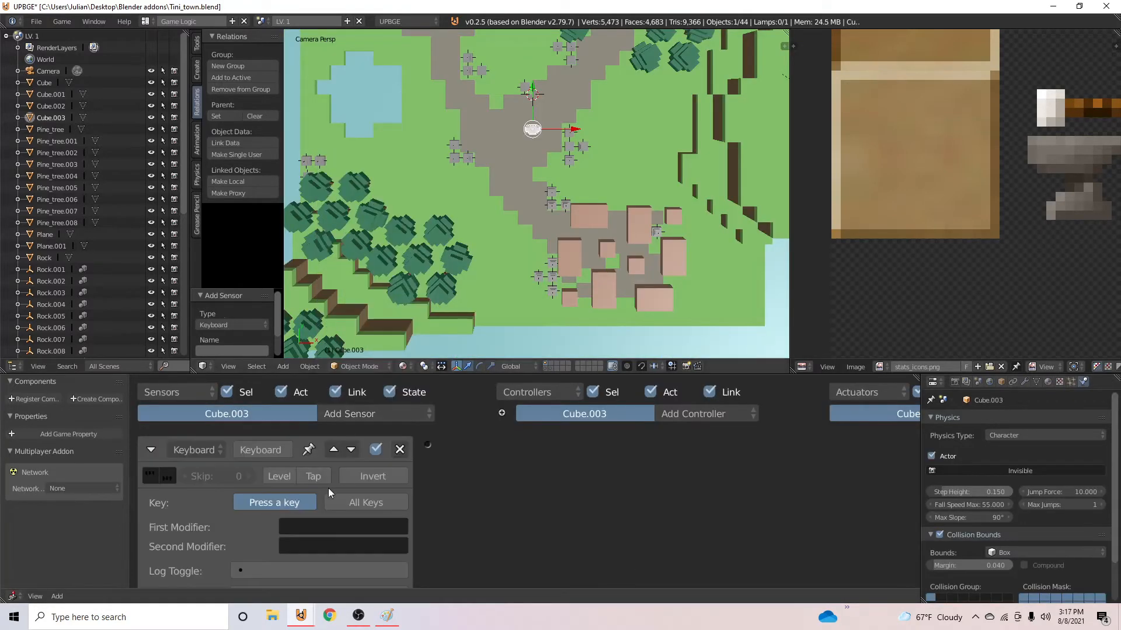
key("w")
- Add a Motion actuator linked to the W sensor through an And controller, set its Y location to 0.10, and test it in the game
middle_click_drag(701, 517, 486, 502)
left_click(843, 397)
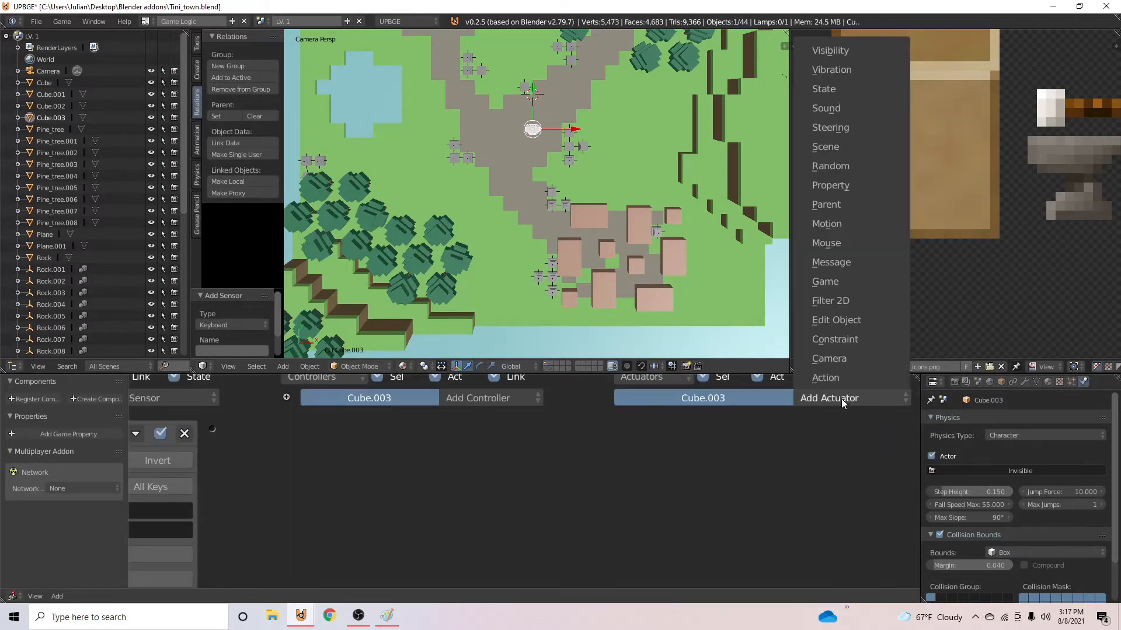
left_click(829, 254)
left_click_drag(211, 429, 621, 430)
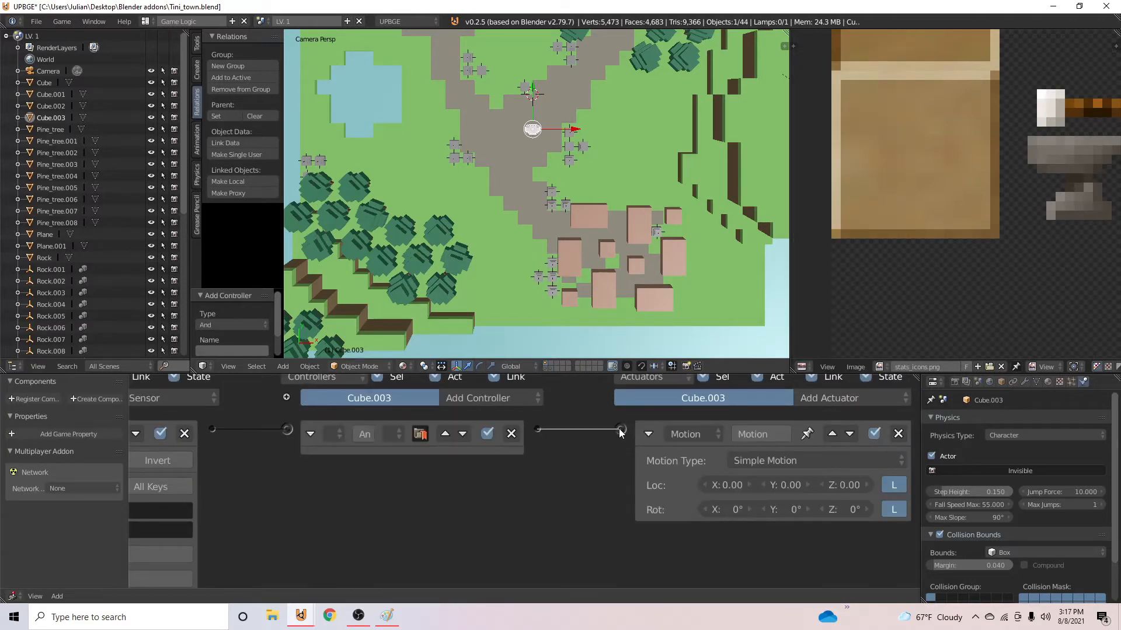
left_click(813, 484)
key("p")
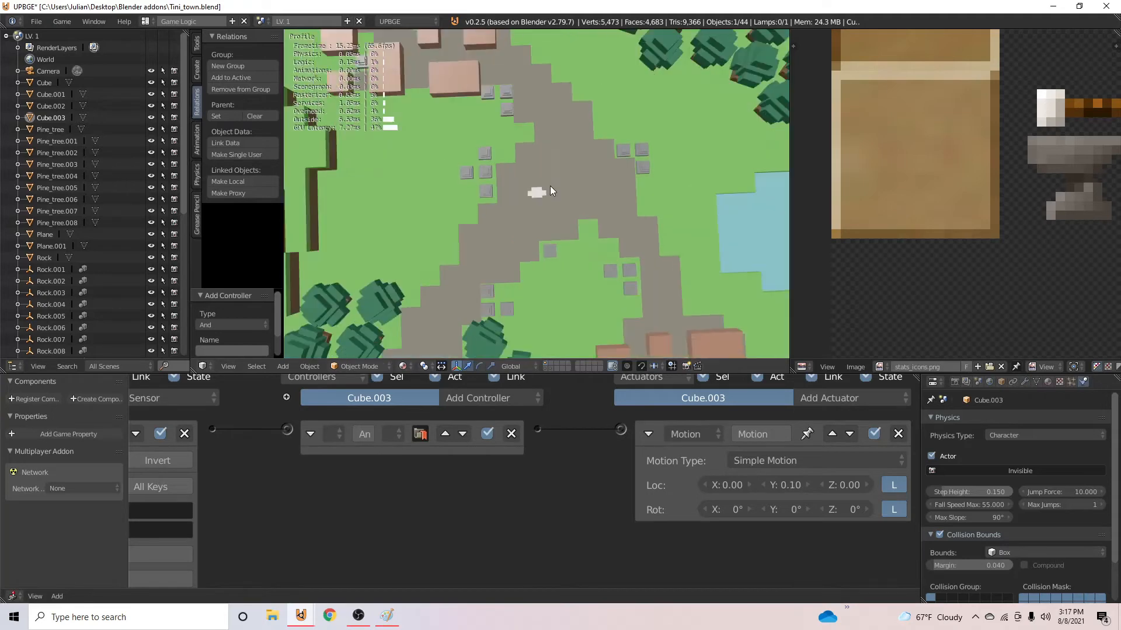
key("Escape")
- Apply the character's rotation and run the game again to test its forward movement
key("ctrl+a")
left_click(514, 223)
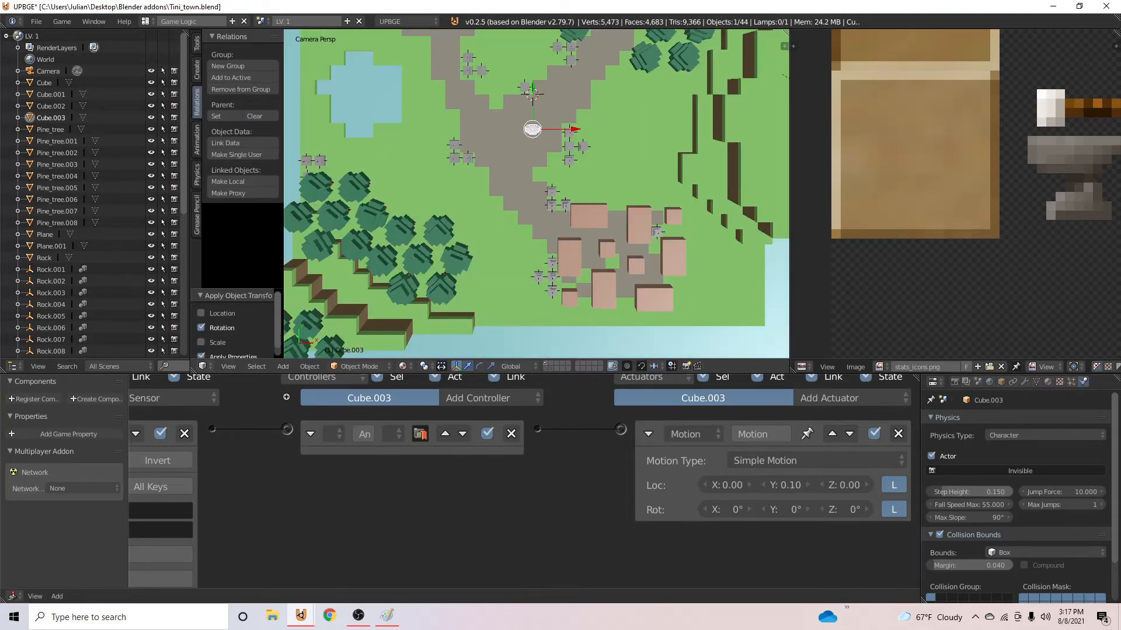
key("p")
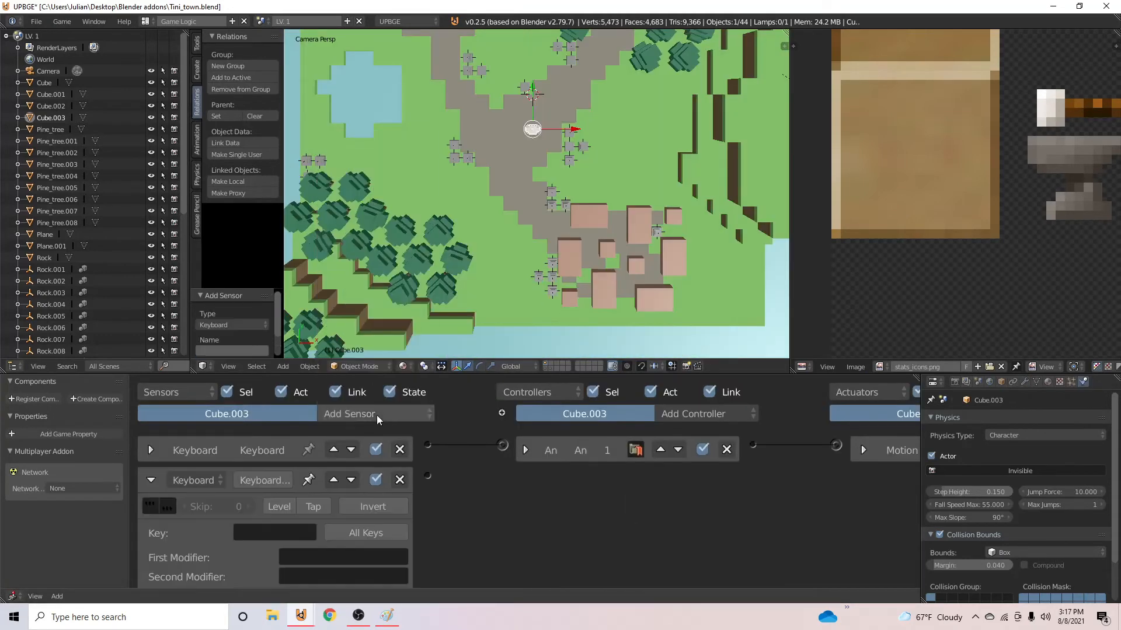
- Add a second Keyboard sensor to the character and open its key assignment
left_click(376, 415)
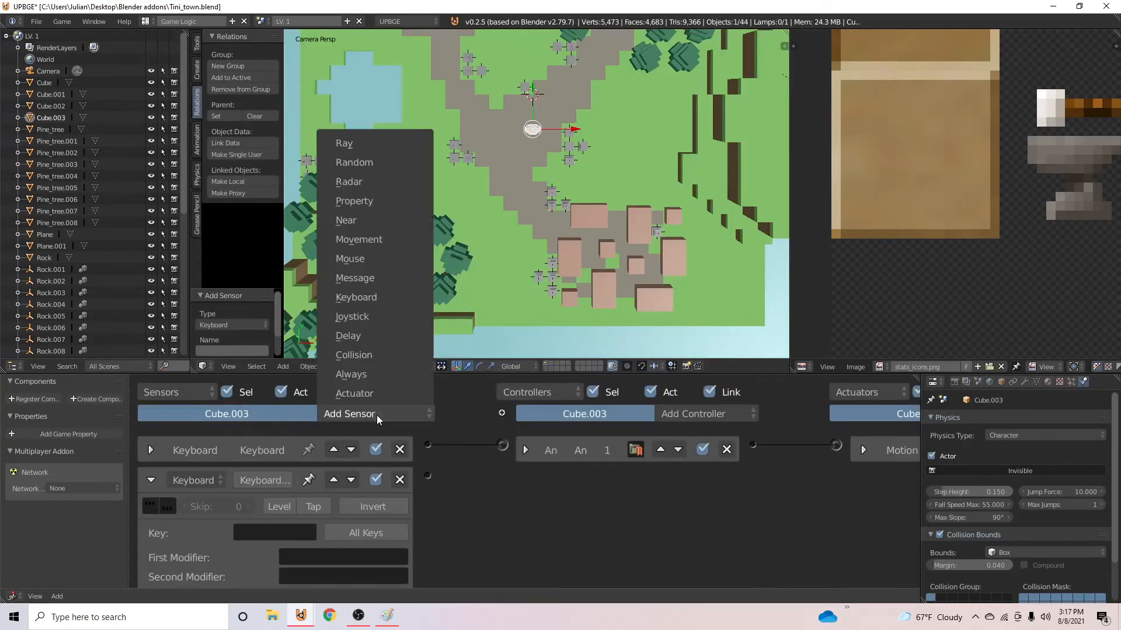
left_click(271, 526)
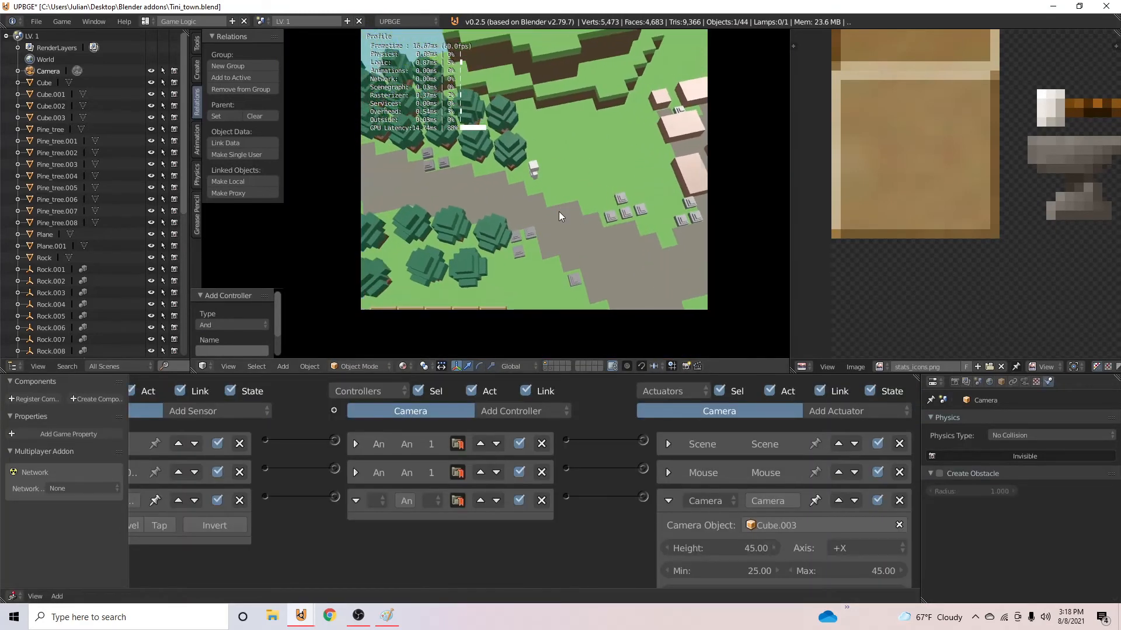
- Walk the character around the map with the W, A and S keys to check the movement and camera, and end the game
key("a")
key("s")
key("w")
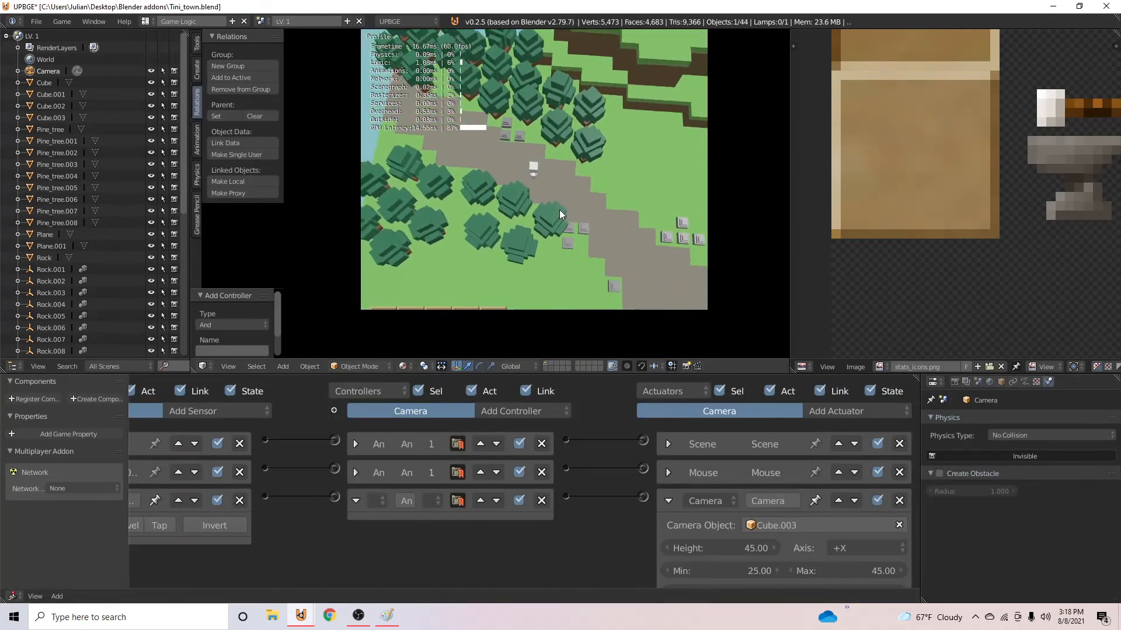
key("w")
key("a")
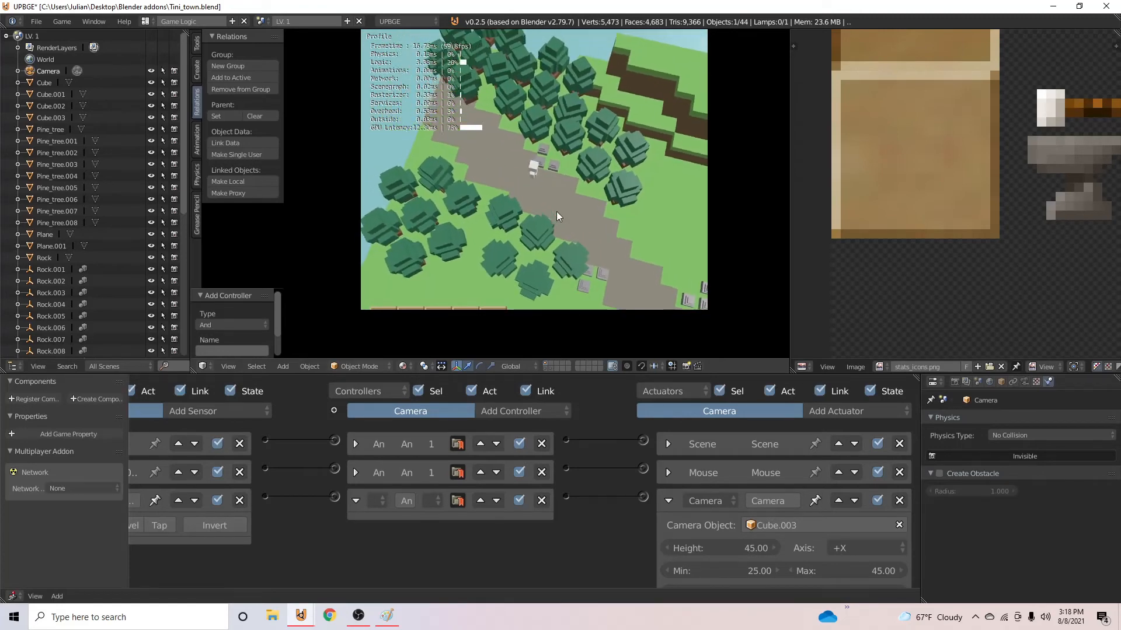
key("Escape")
- Select the character, Cube.003, and deactivate its a, s and d Keyboard sensors
right_click(535, 158)
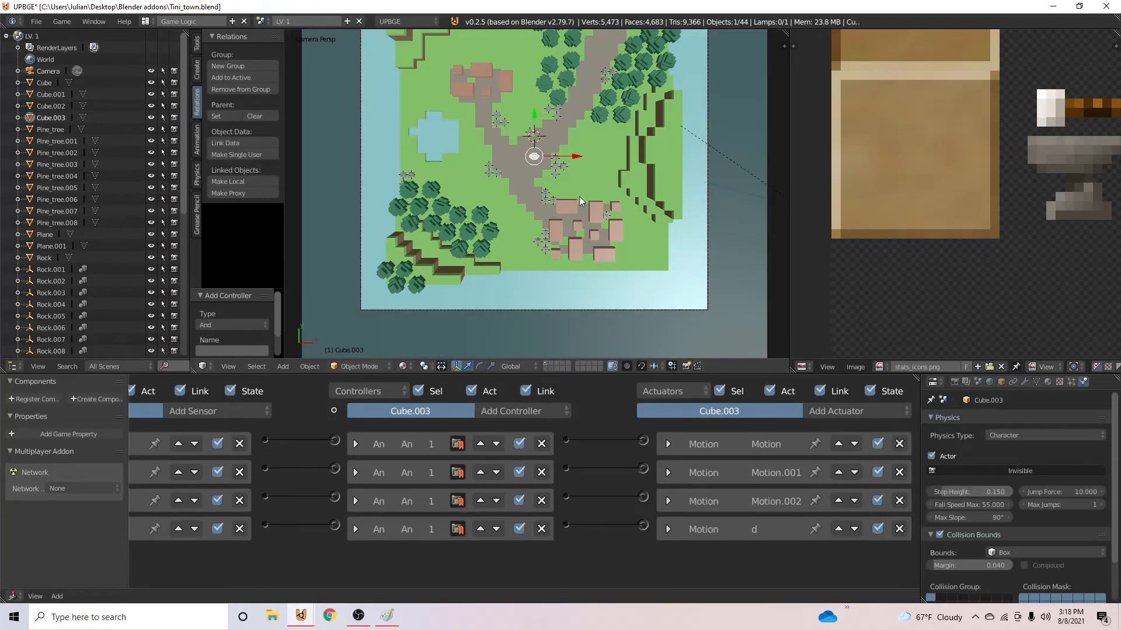
scroll(531, 195, "up", 4)
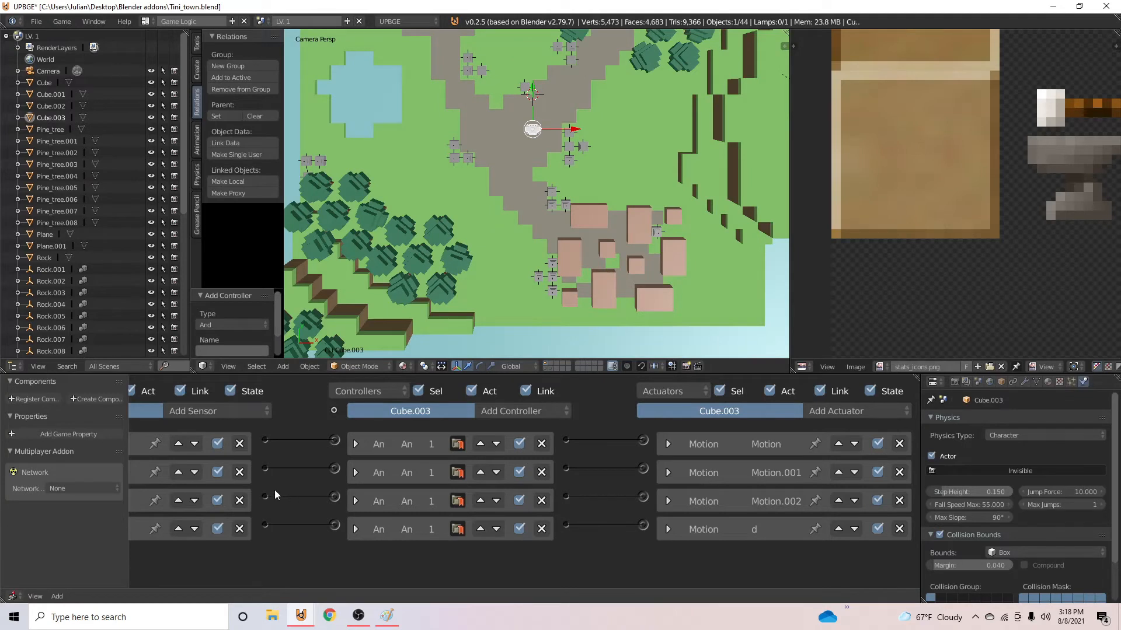
middle_click_drag(227, 475, 336, 480)
left_click(357, 472)
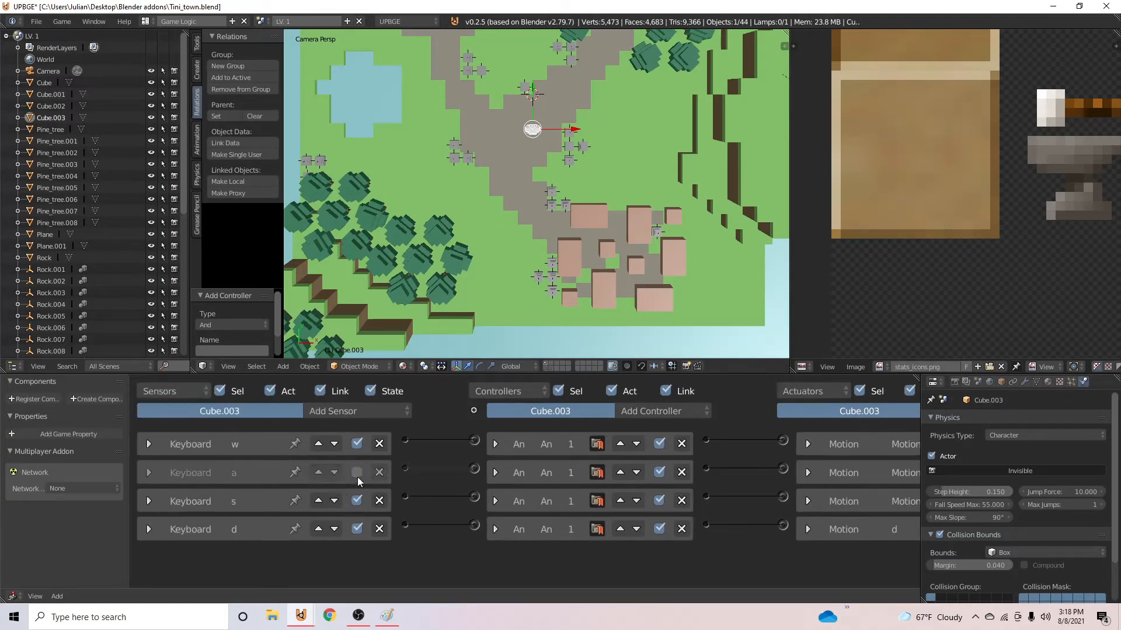
left_click(356, 529)
left_click(357, 500)
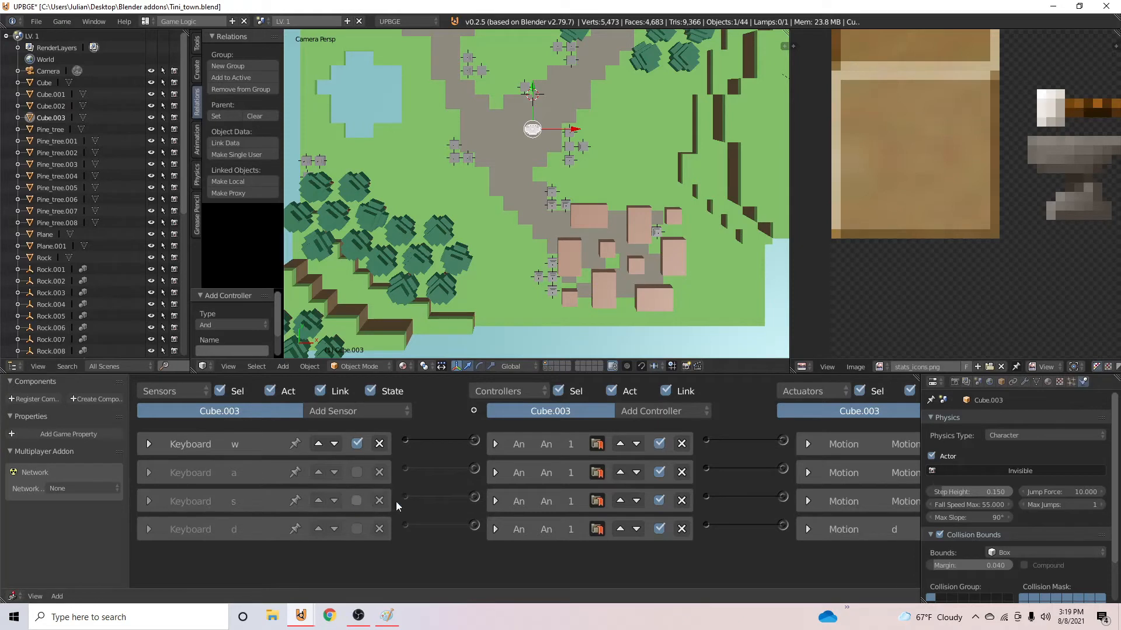
- Add a Mouse actuator to the character, link it to the w sensor's controller, and set its mode to Look
middle_click_drag(395, 502, 256, 502)
left_click(827, 413)
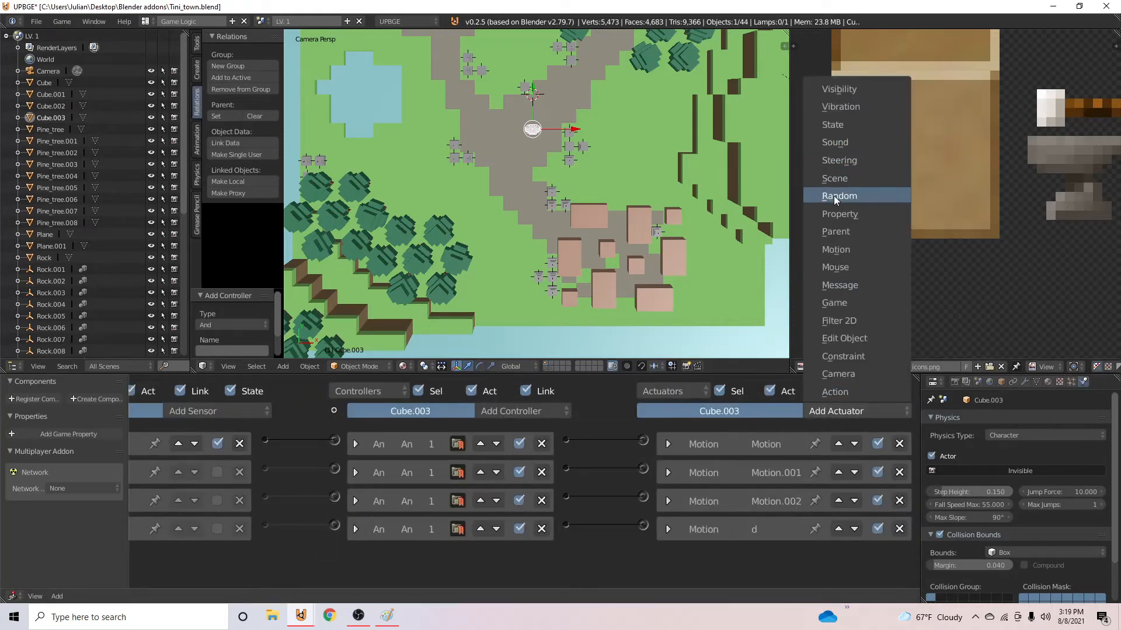
left_click(835, 267)
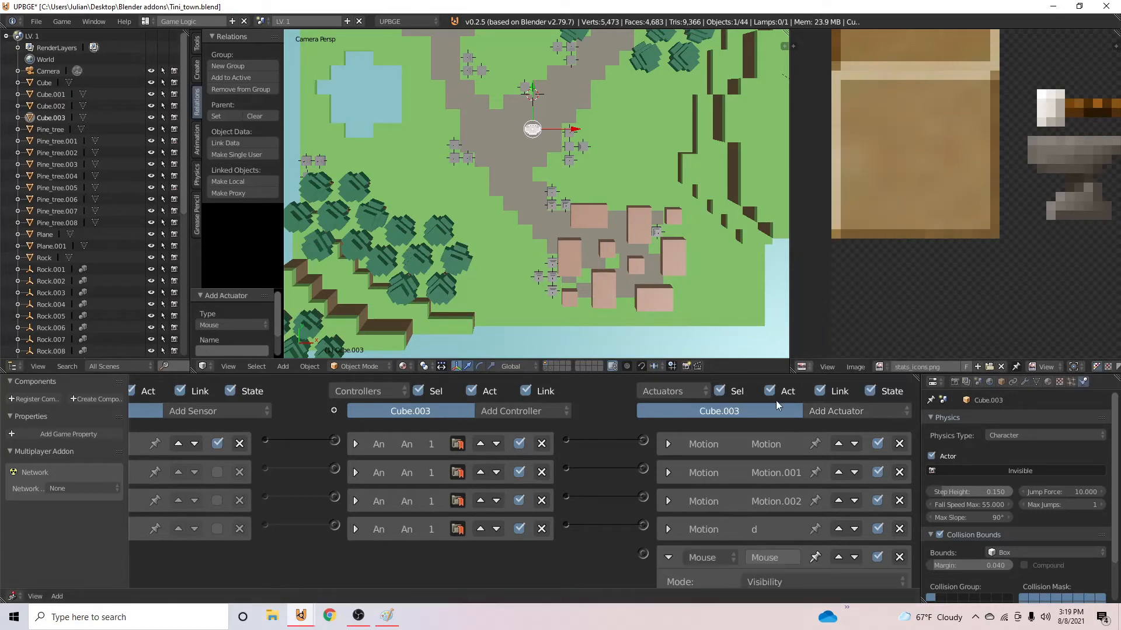
scroll(555, 440, "down", 3)
left_click_drag(566, 396, 643, 509)
left_click(753, 538)
left_click(801, 501)
scroll(730, 473, "down", 3)
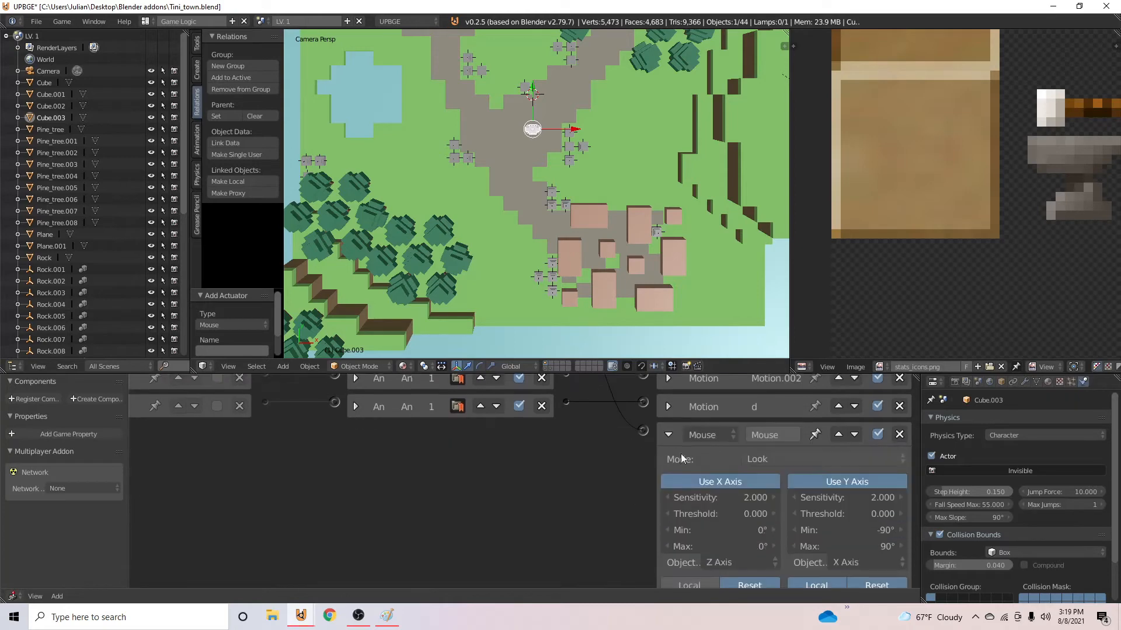
- Run the game and walk the character forward to test steering it with the mouse
key("p")
key("w")
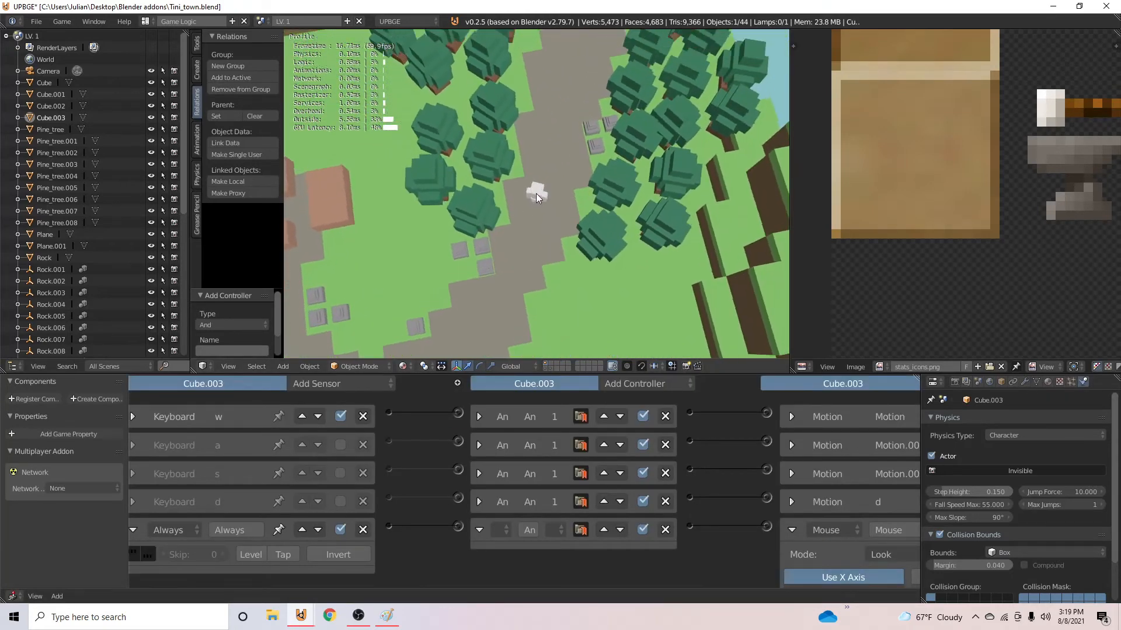
key("Escape")
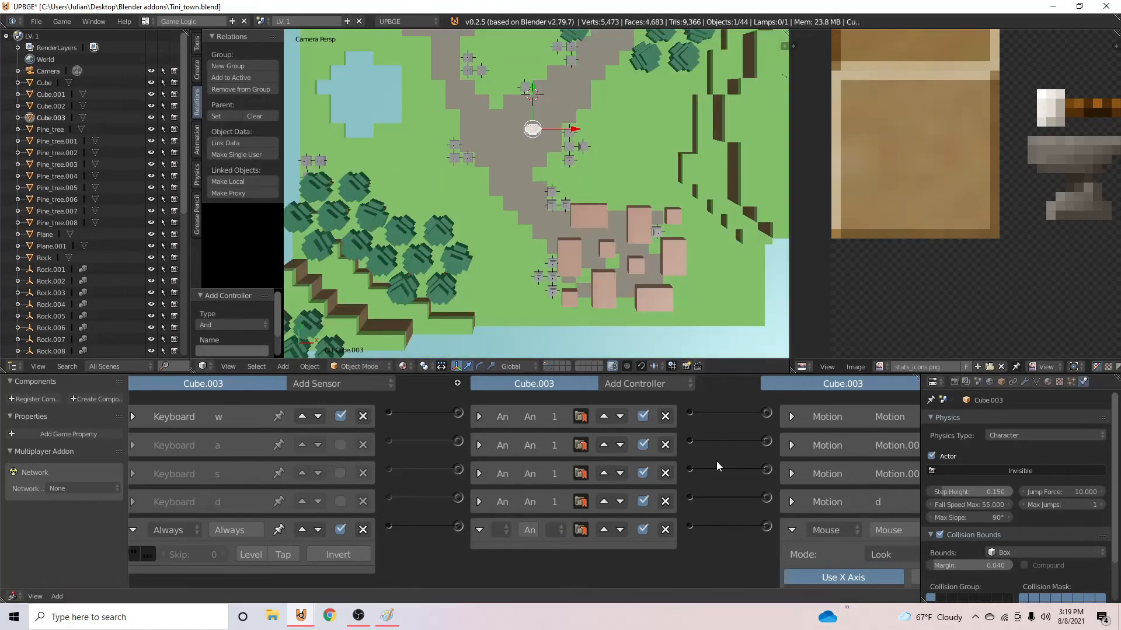
- Select the level's camera and deactivate its Mouse actuator
middle_click_drag(686, 447, 562, 419)
scroll(611, 318, "down", 3)
right_click(636, 341)
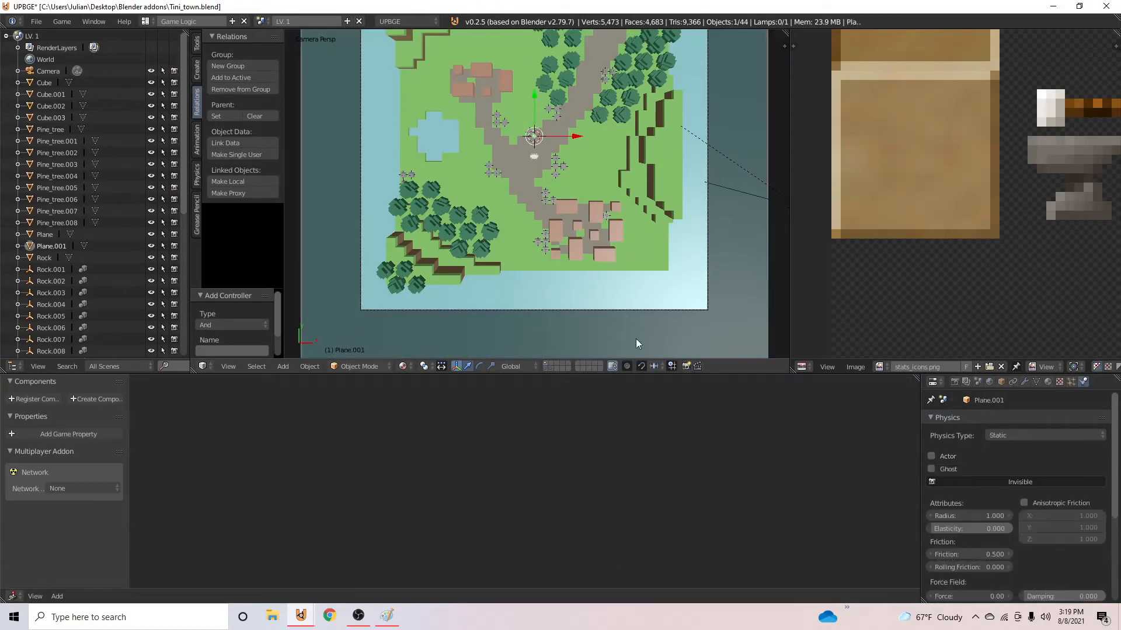
right_click(702, 307)
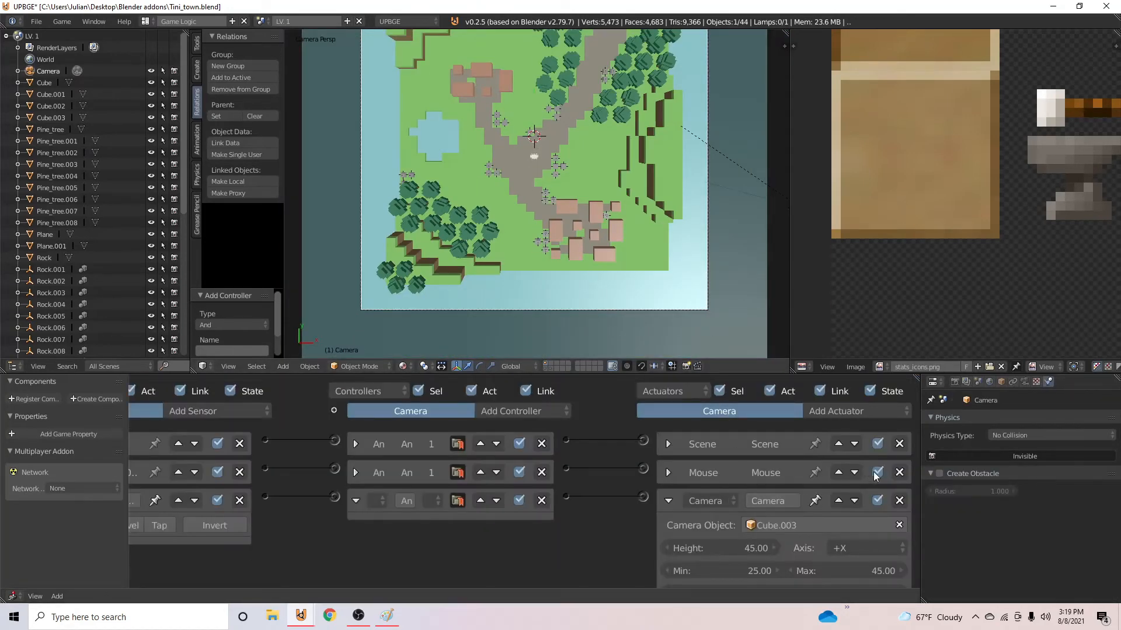
- Run the game and walk the character along the paths with W to check mouse steering without the camera's Mouse actuator
key("p")
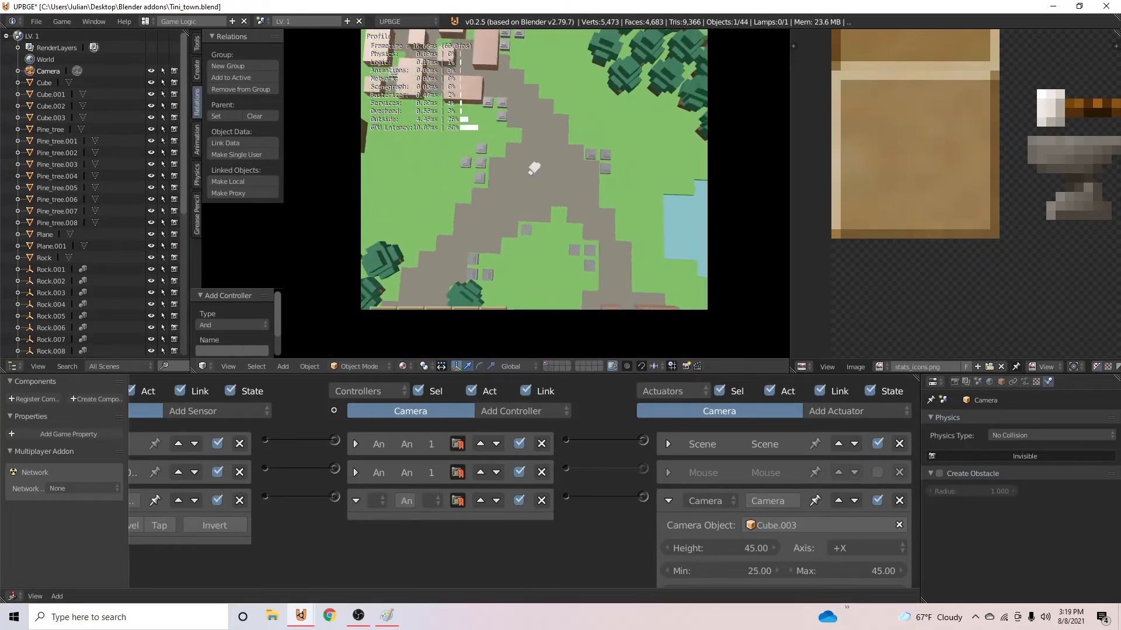
key("w")
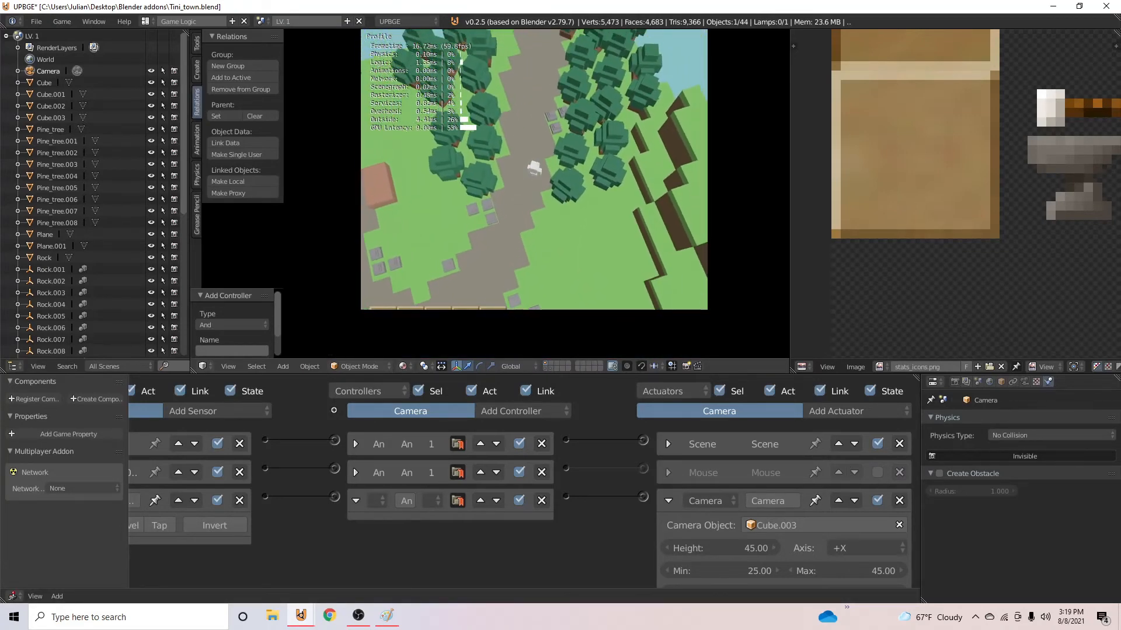
key("w")
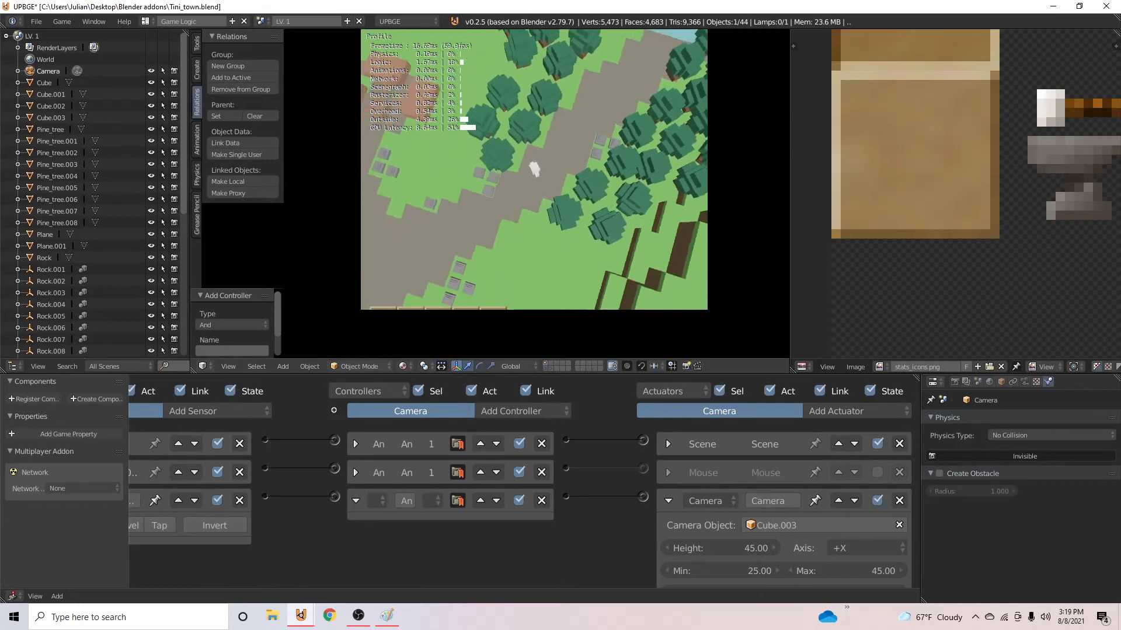
key("w")
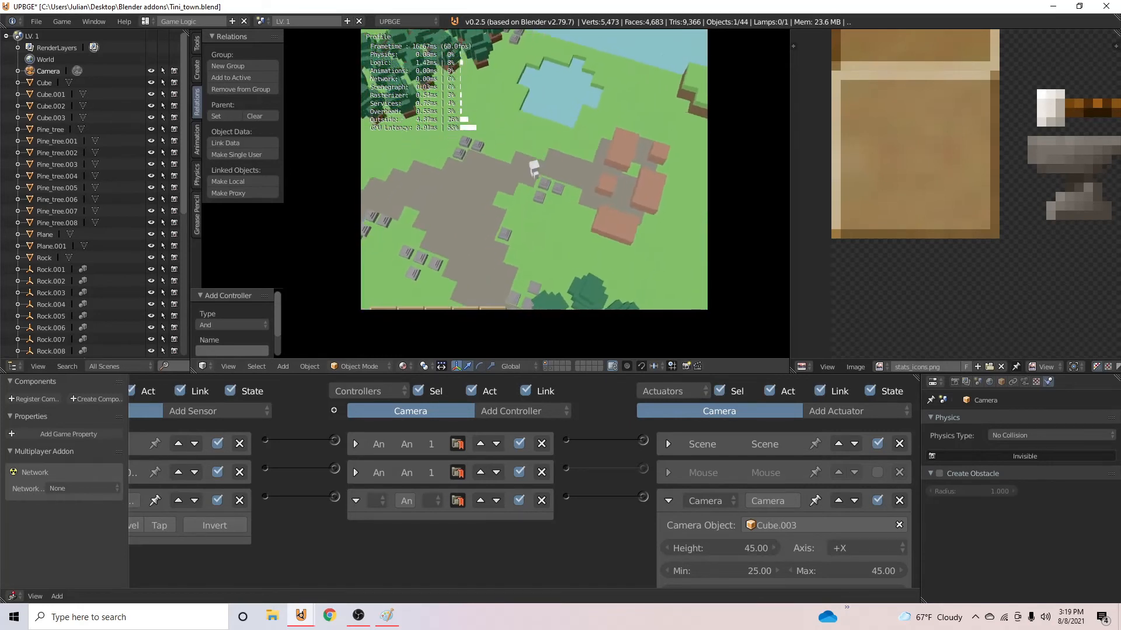
key("w")
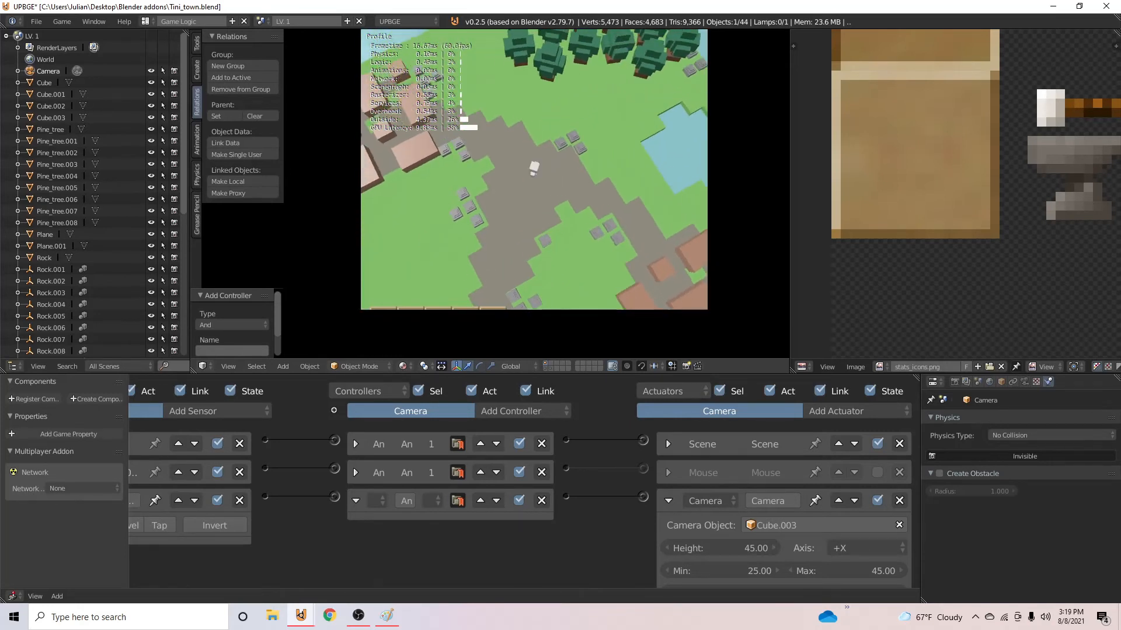
key("Escape")
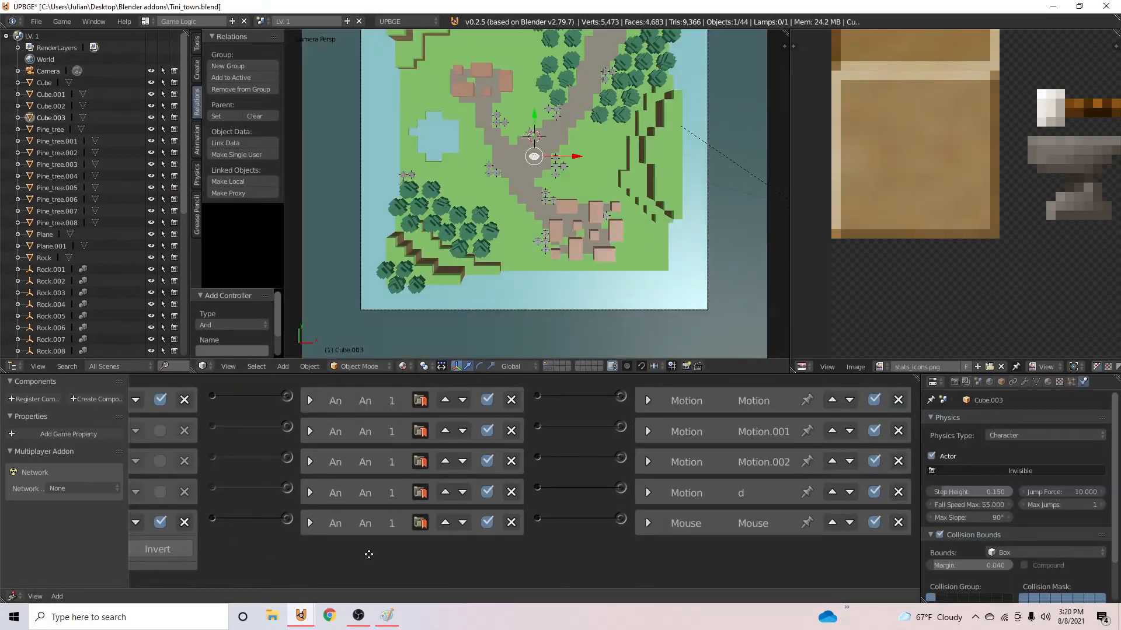
- Collapse the character's Always sensor and save the project over Tini_town.blend
left_click(151, 522)
scroll(528, 222, "up", 2)
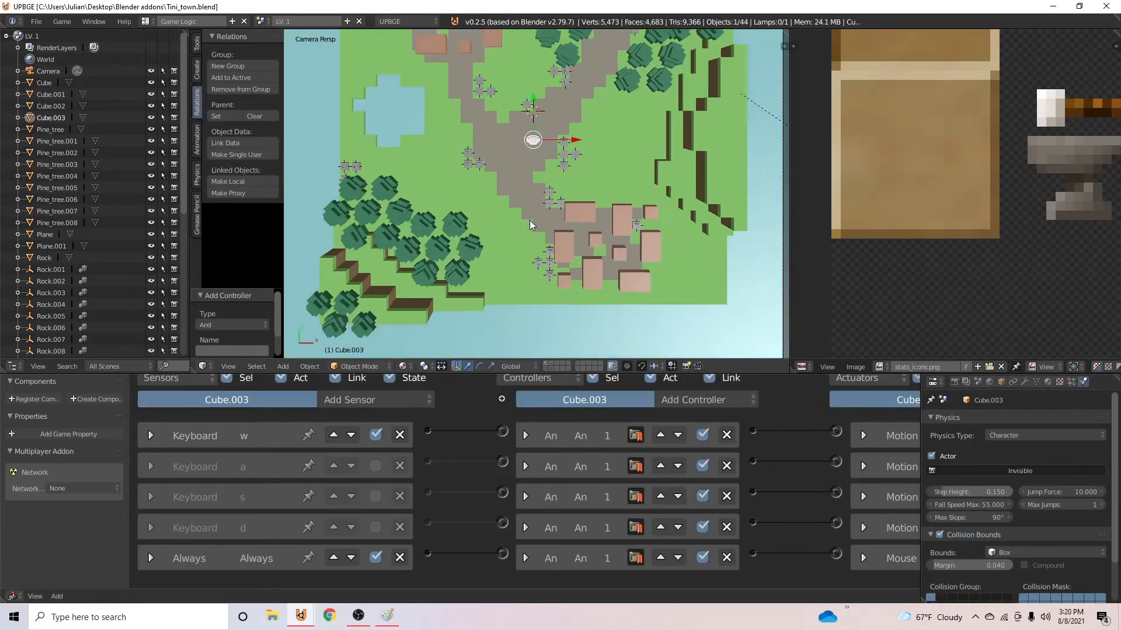
scroll(530, 219, "down", 1)
middle_click_drag(534, 218, 530, 254, "shift")
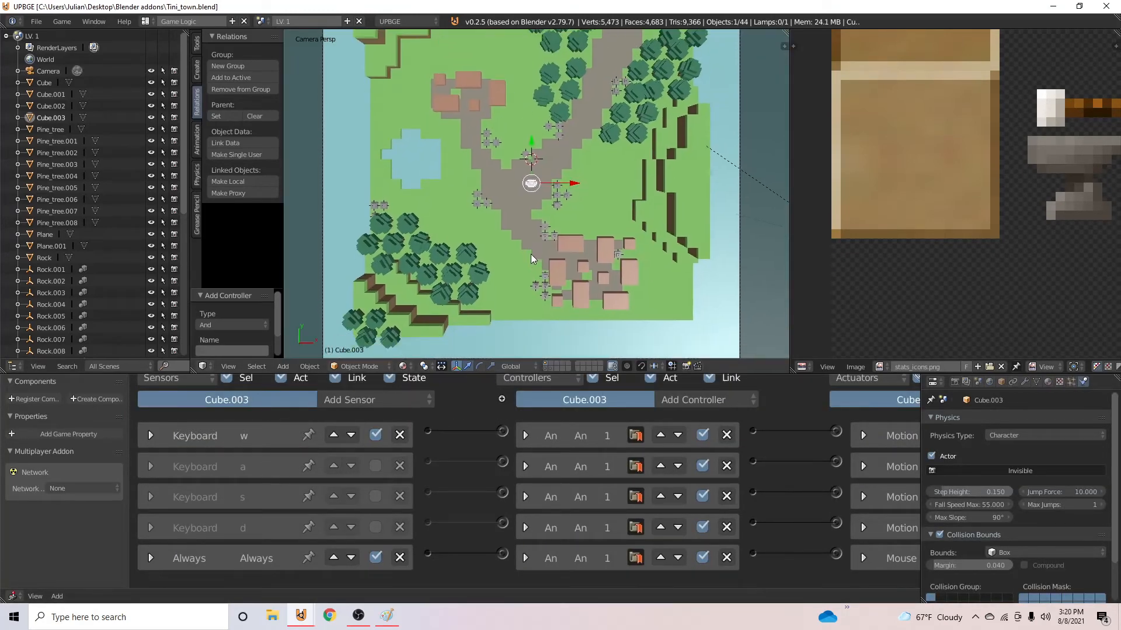
scroll(523, 239, "down", 1)
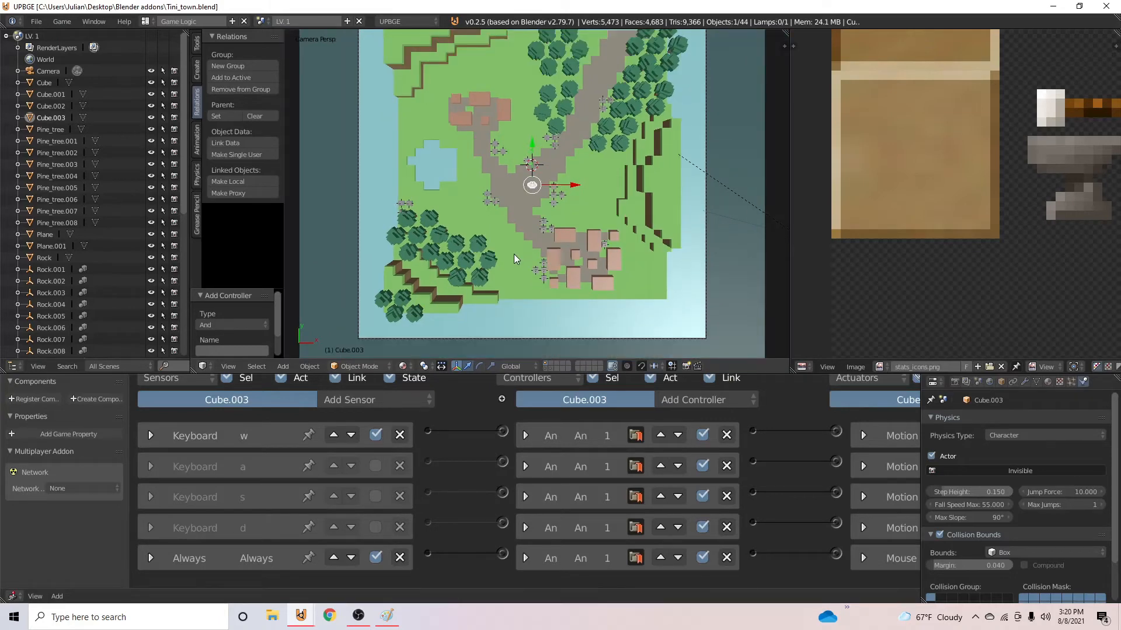
key("Escape")
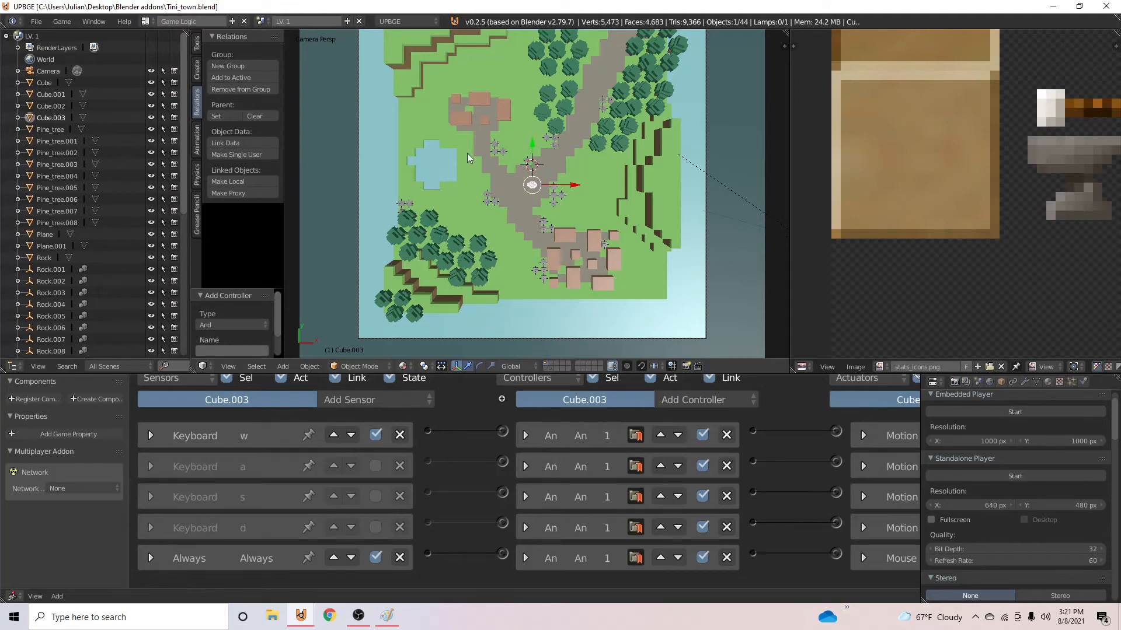
- Remove the rock's old Mouse sensor, controller and Edit Object actuator so its logic is empty
scroll(484, 186, "up", 3)
scroll(493, 195, "down", 1)
middle_click_drag(595, 219, 550, 130)
scroll(557, 189, "down", 1)
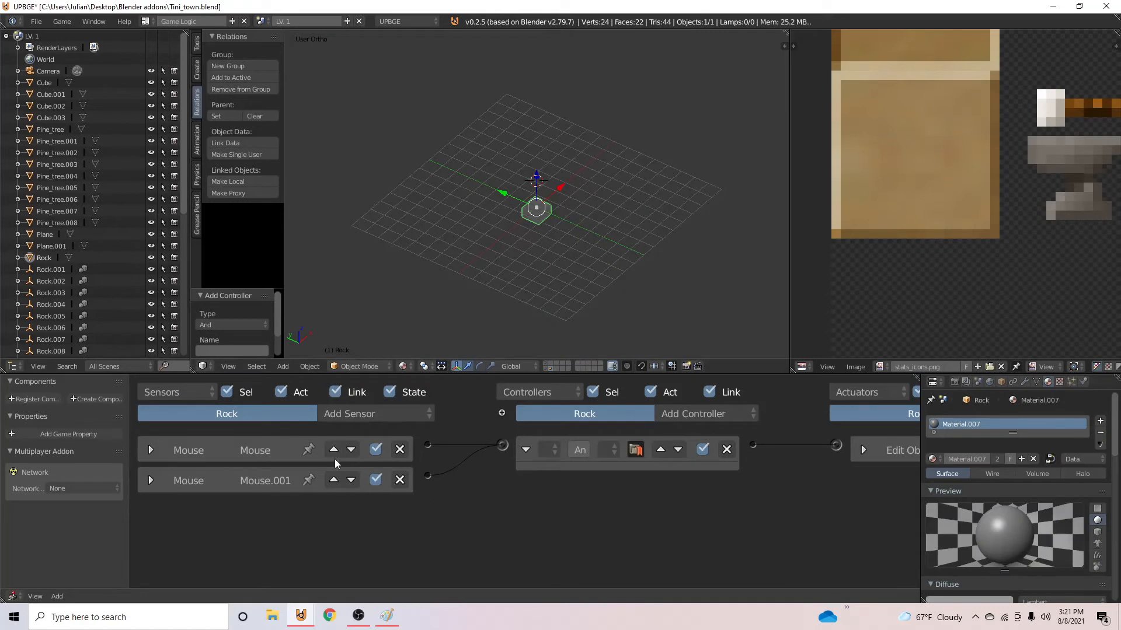
left_click(400, 450)
left_click(399, 450)
left_click(721, 452)
scroll(645, 445, "right", 3, "ctrl")
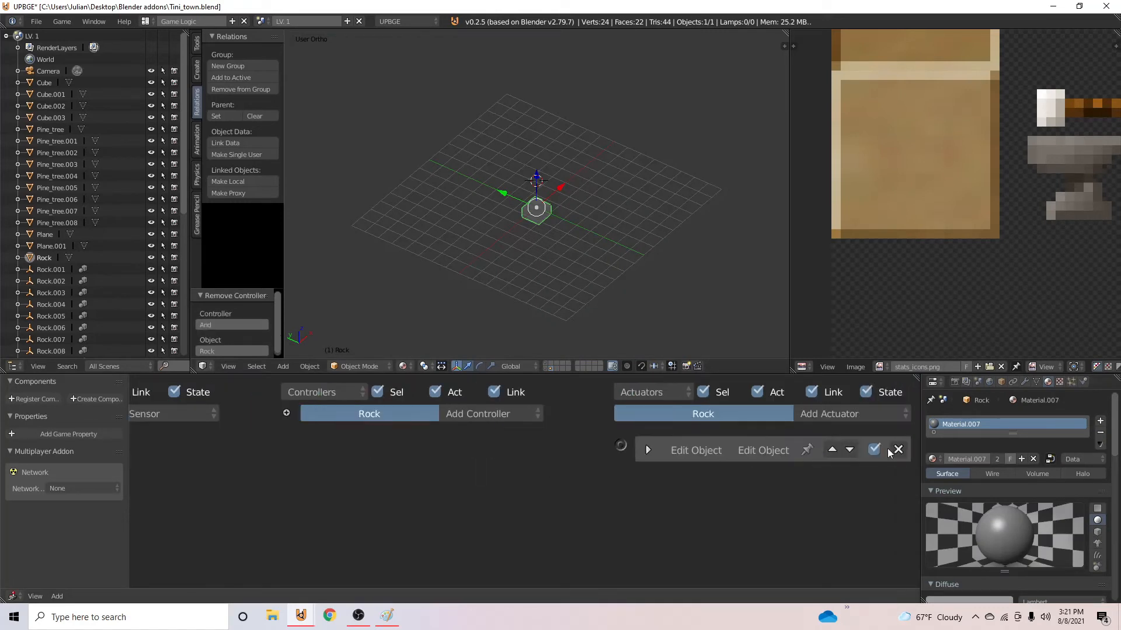
left_click(876, 454)
- Add a Near sensor to the rock that reacts to the property Player
left_click(363, 415)
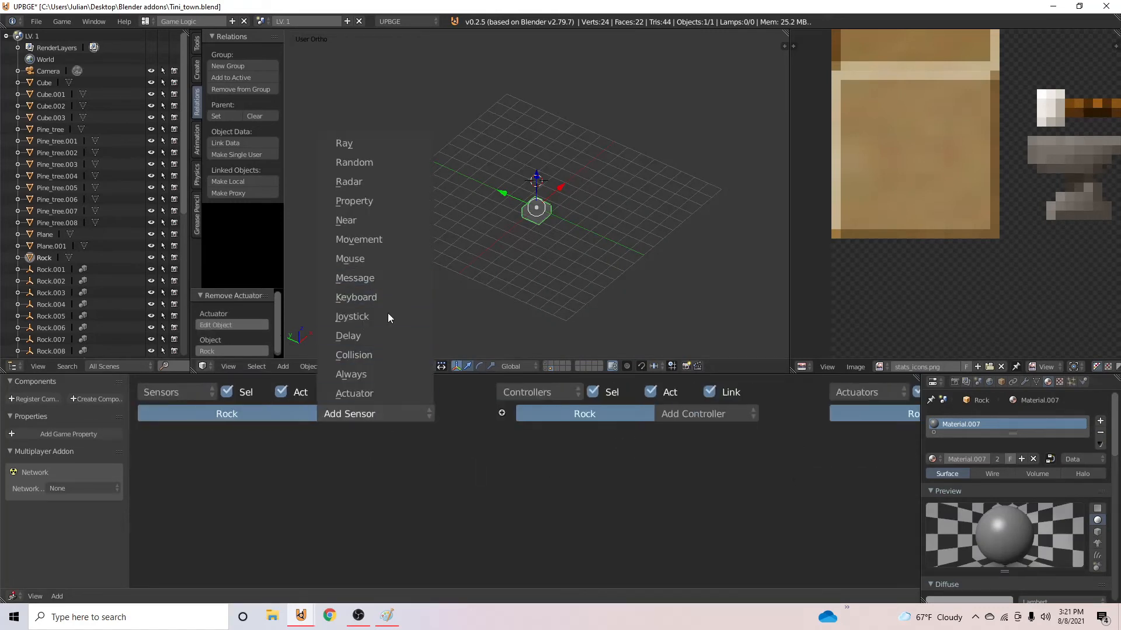
left_click(378, 220)
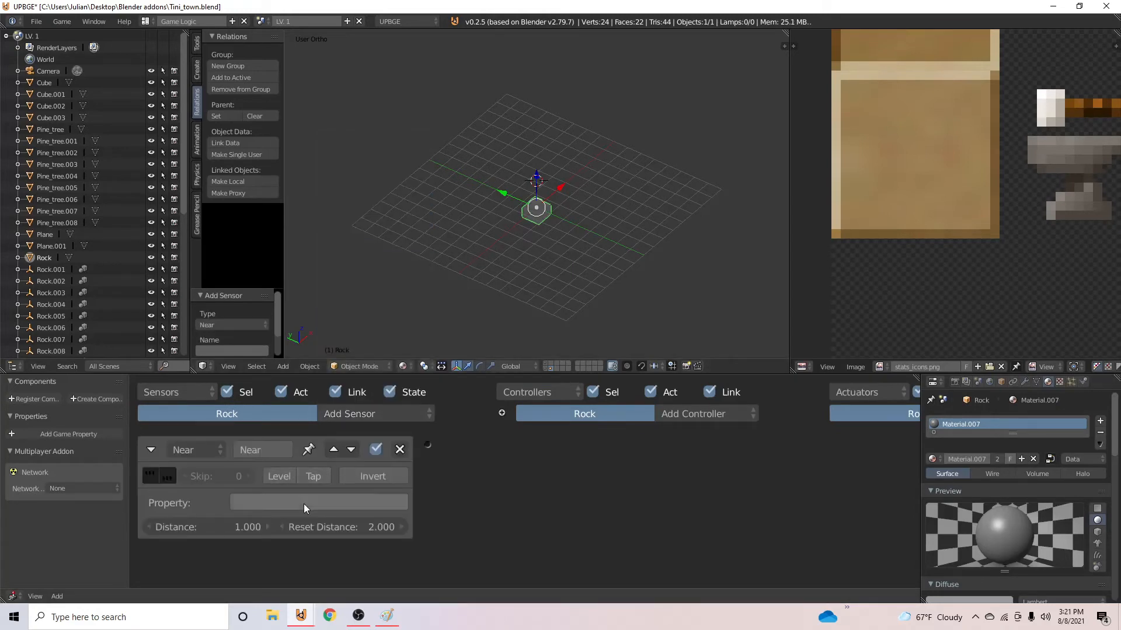
left_click(304, 503)
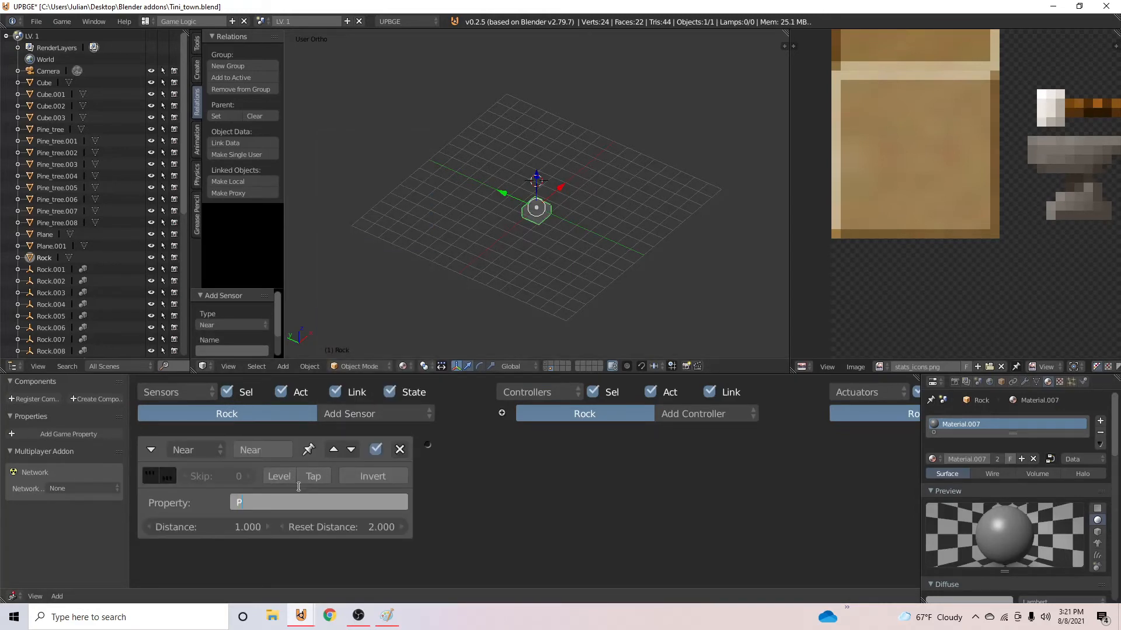
type("Player")
key("Return")
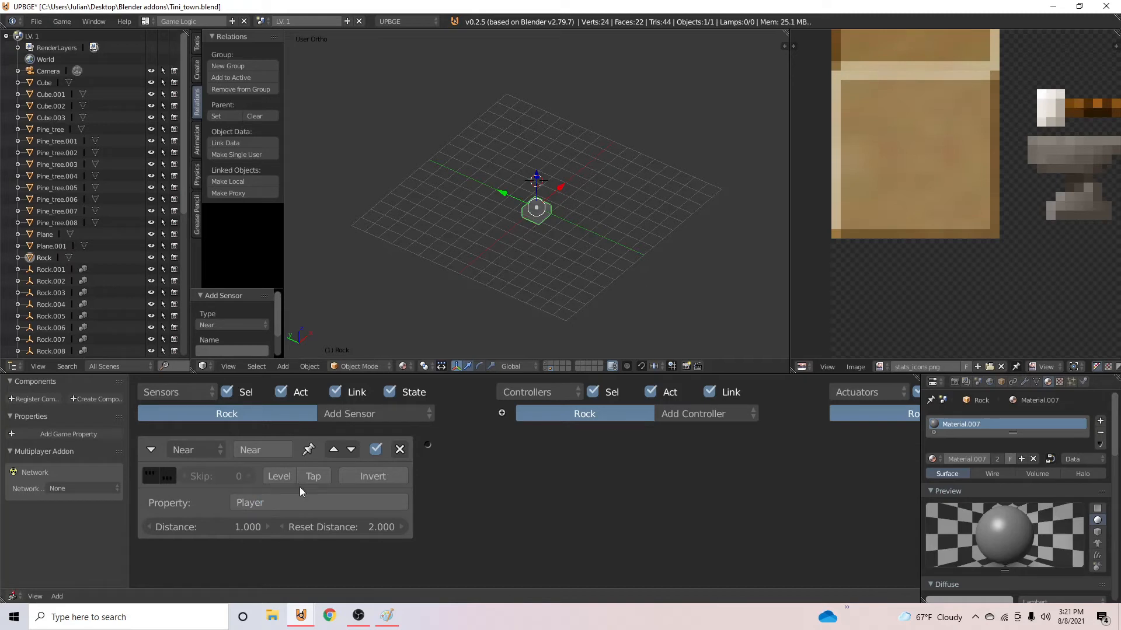
- Set the Near sensor's reset distance to 1
left_click(335, 527)
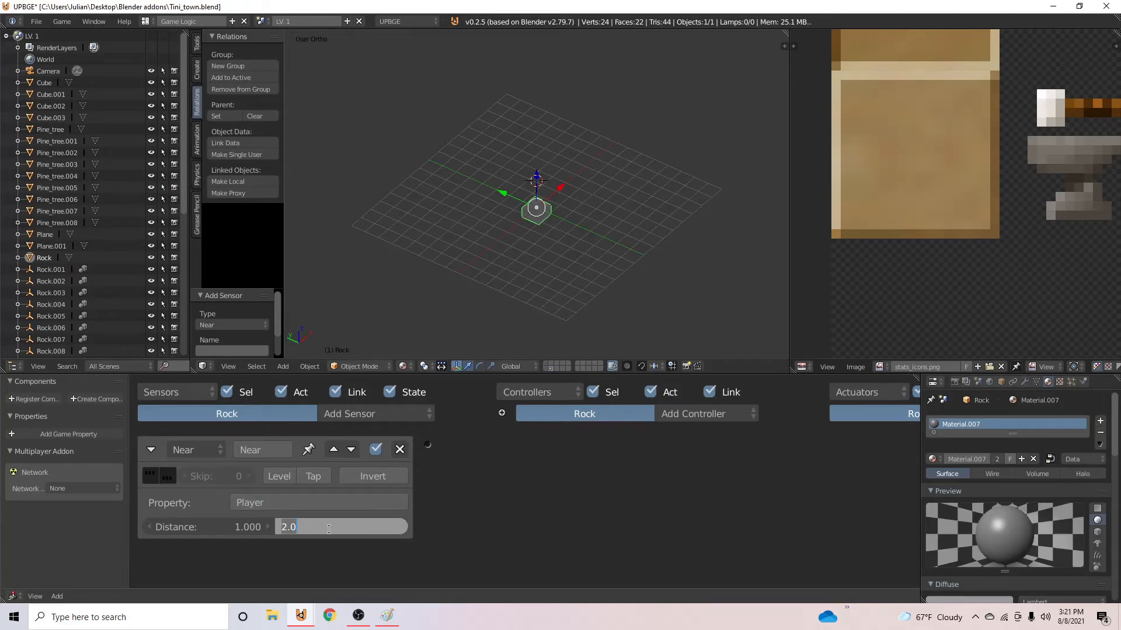
type("100")
key("Escape")
left_click(344, 525)
type("1")
key("Return")
- Add a Property actuator linked to the rock's And controller and an Integer game property named HP
scroll(194, 505, "down", 1)
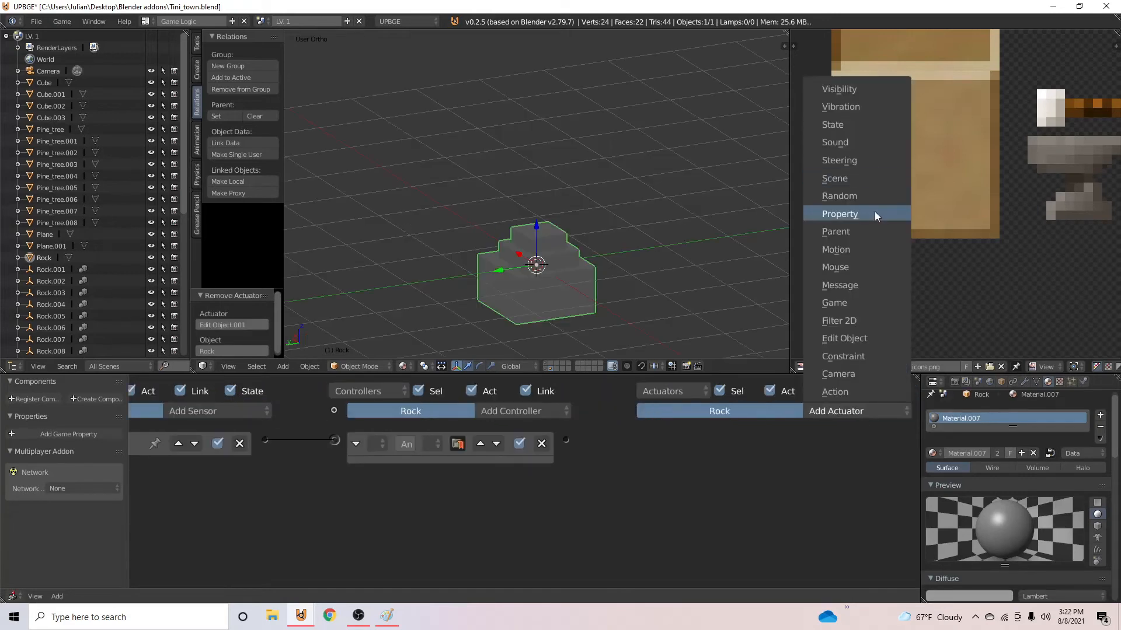
left_click(875, 211)
left_click(37, 436)
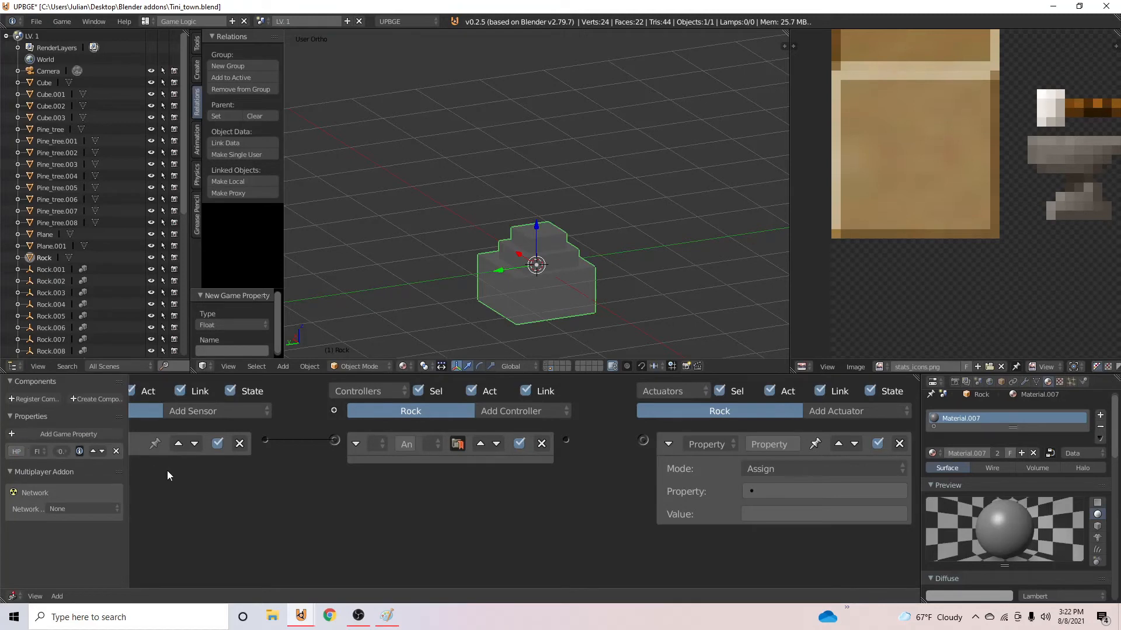
left_click_drag(652, 443, 643, 440)
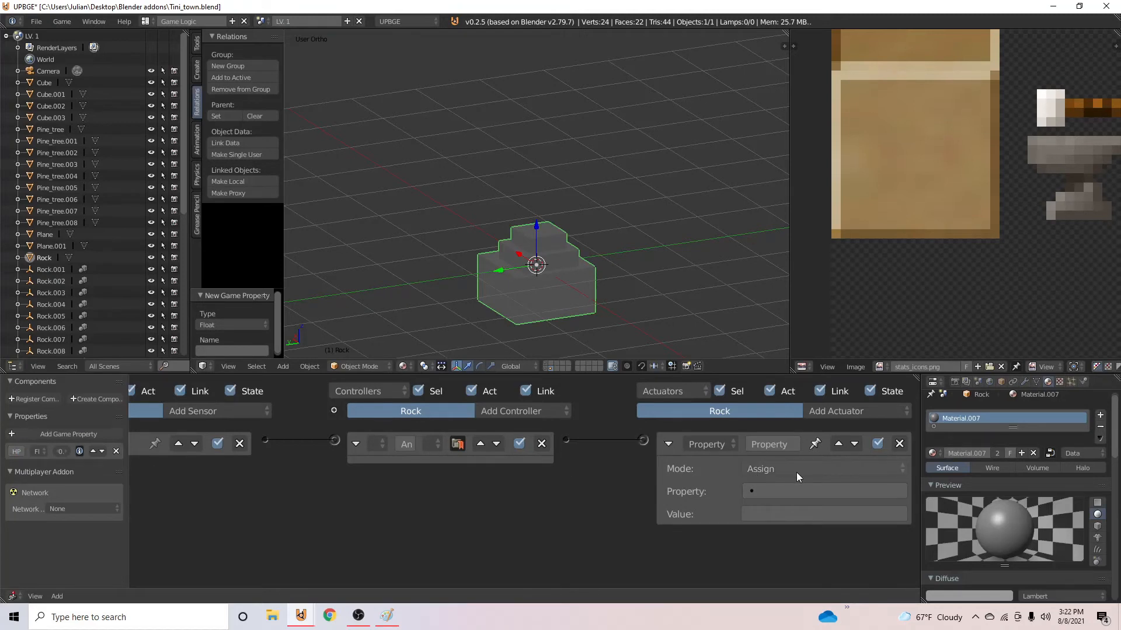
left_click(38, 451)
left_click(45, 425)
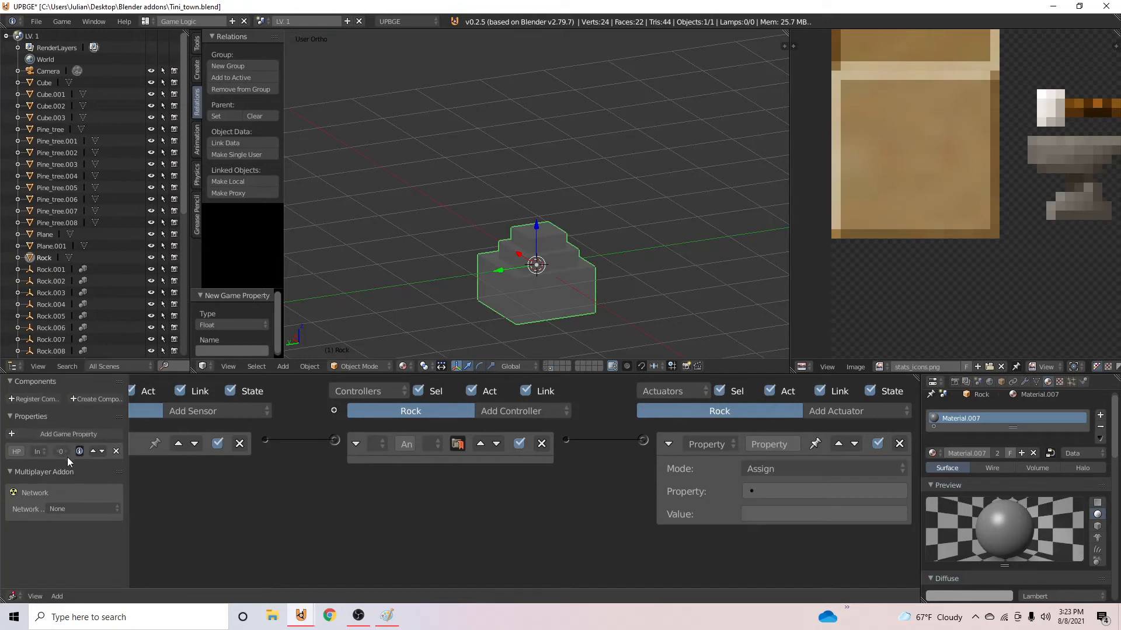
- Set the rock's Property actuator to Add mode on the HP property
left_click(812, 470)
left_click(810, 487)
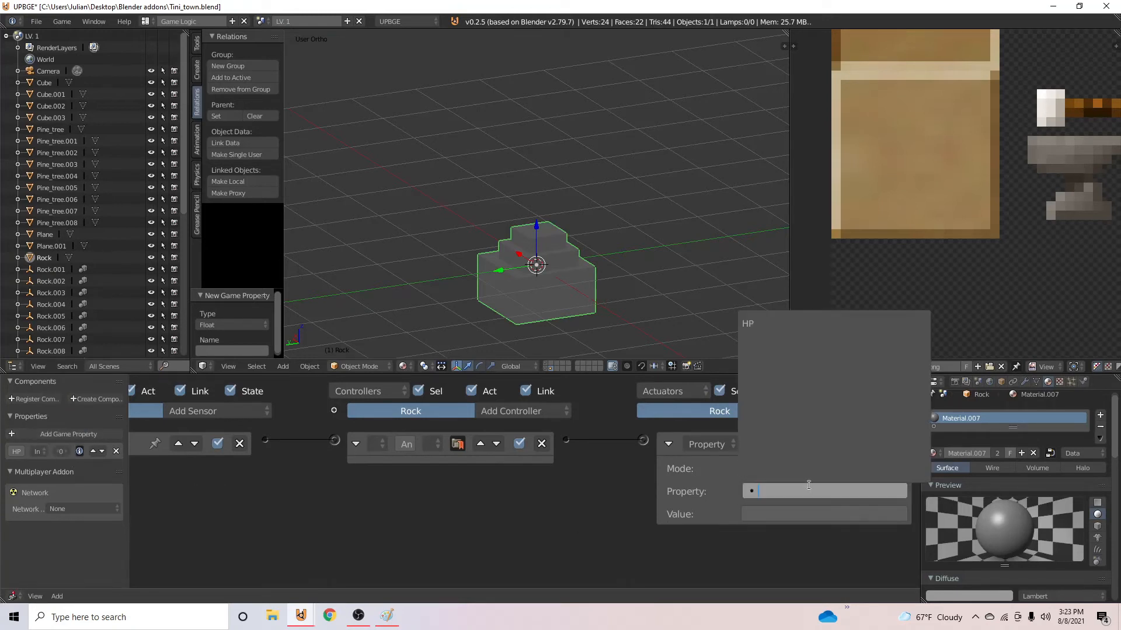
left_click(775, 324)
left_click(793, 469)
left_click(785, 446)
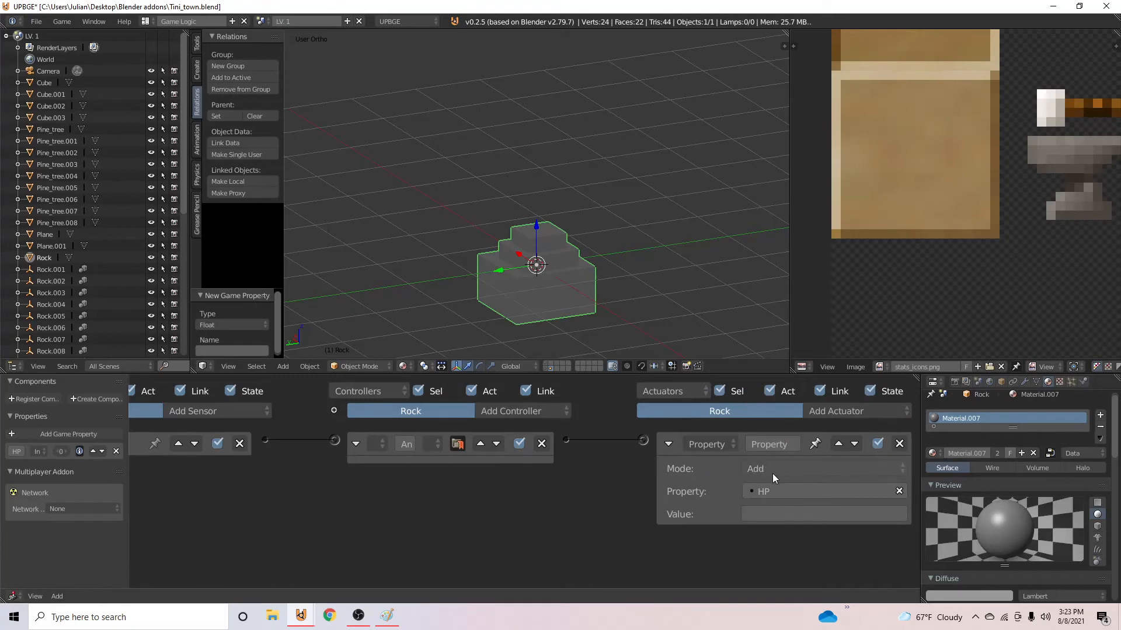
- Set the Property actuator's value to 1 and collapse the actuator
left_click(770, 515)
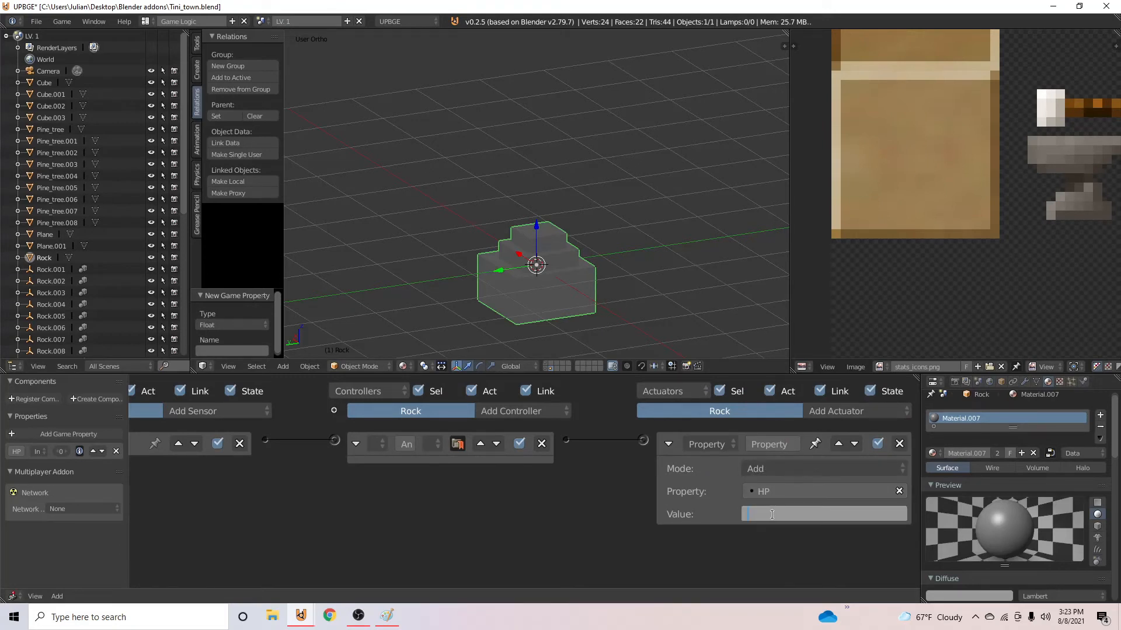
type("1")
key("Return")
scroll(624, 464, "left", 5, "ctrl")
left_click(806, 442)
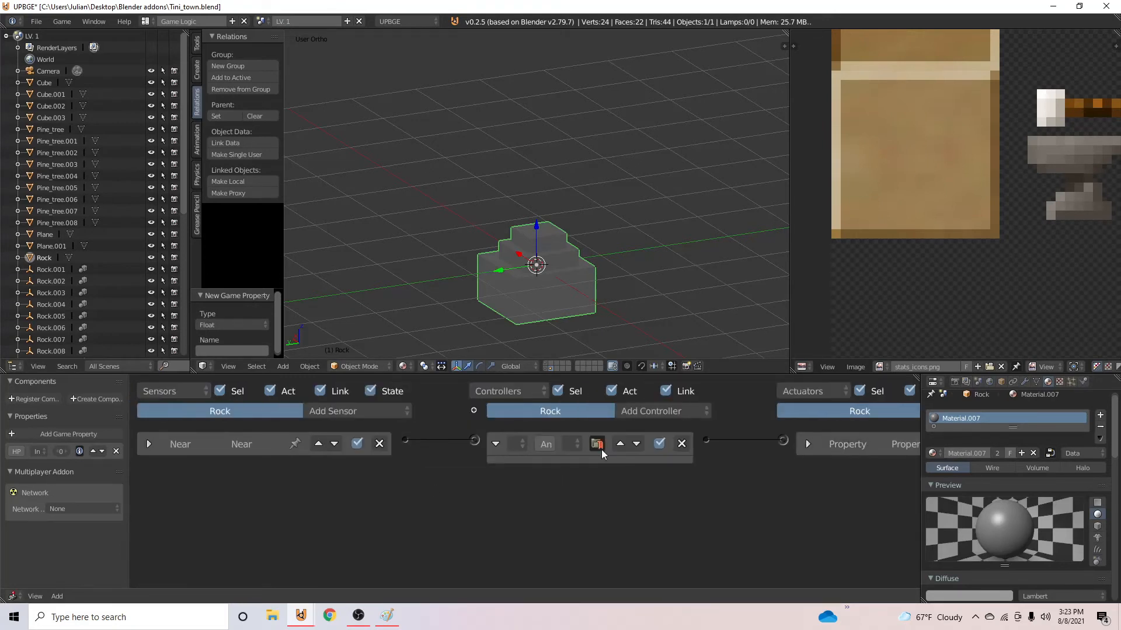
- Set the Property actuator's value to -1, collapse it, and give the HP game property a starting value of 5
scroll(308, 516, "right", 5, "ctrl")
left_click(667, 444)
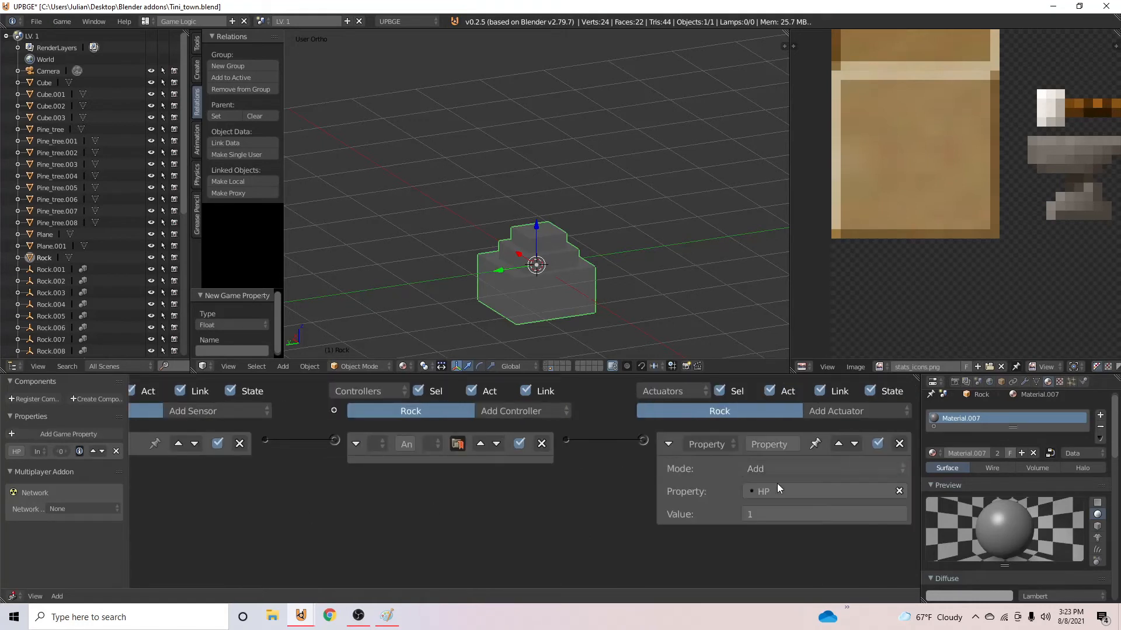
left_click(781, 515)
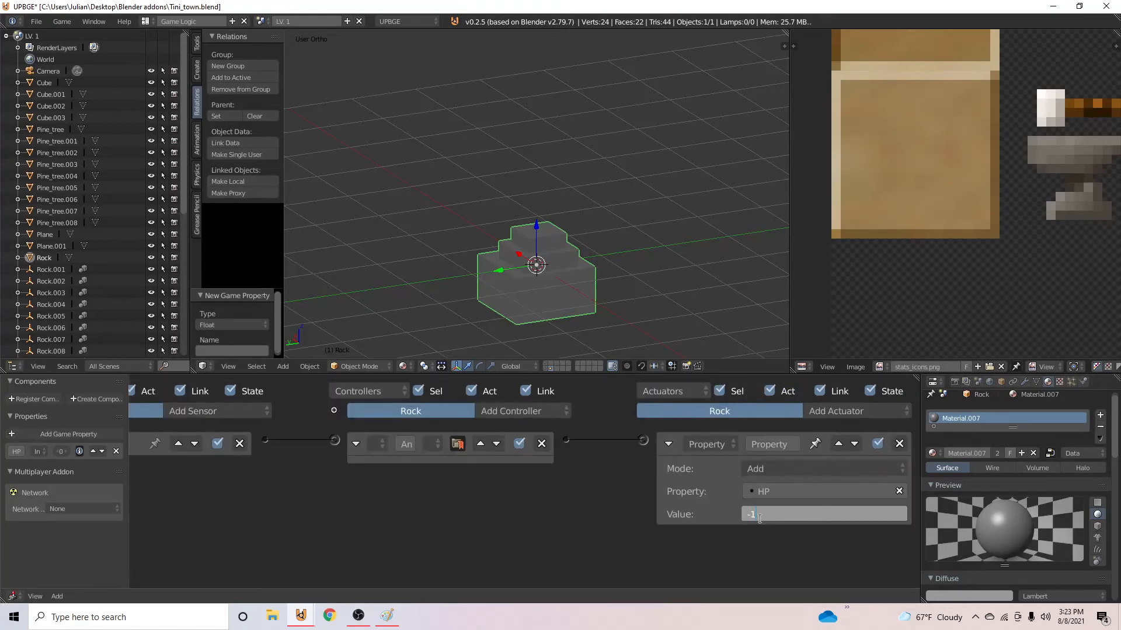
type("-1")
key("Return")
left_click(669, 444)
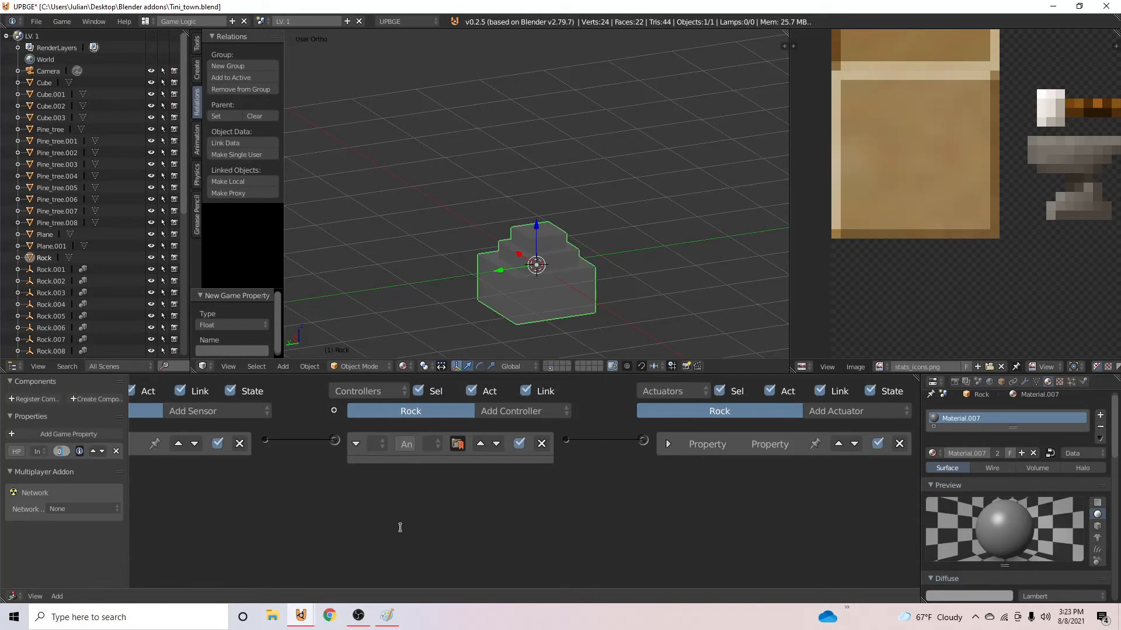
key("Return")
- Add a Mouse sensor to the rock and link it to the same And controller as the Near sensor
scroll(467, 496, "left", 3, "ctrl")
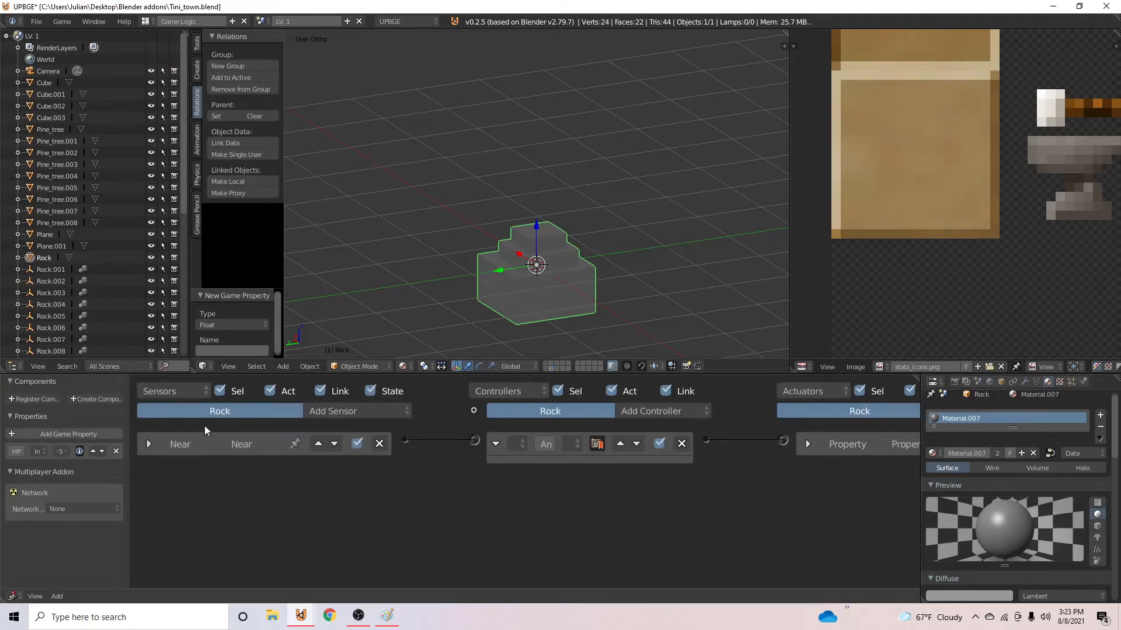
left_click(349, 411)
scroll(712, 447, "right", 4, "ctrl")
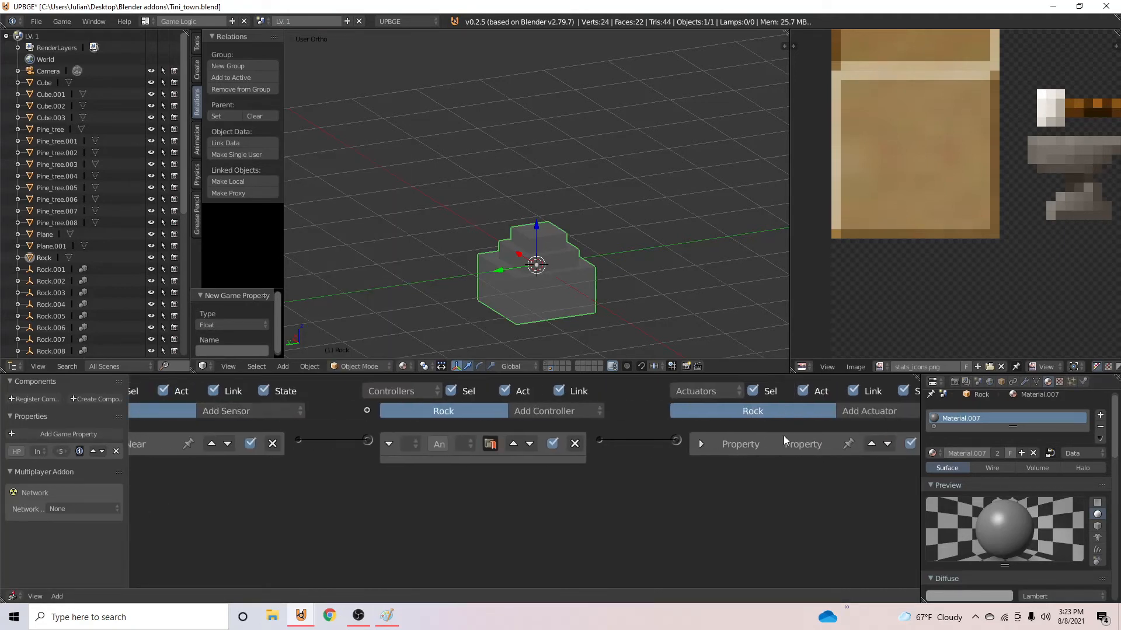
left_click(245, 411)
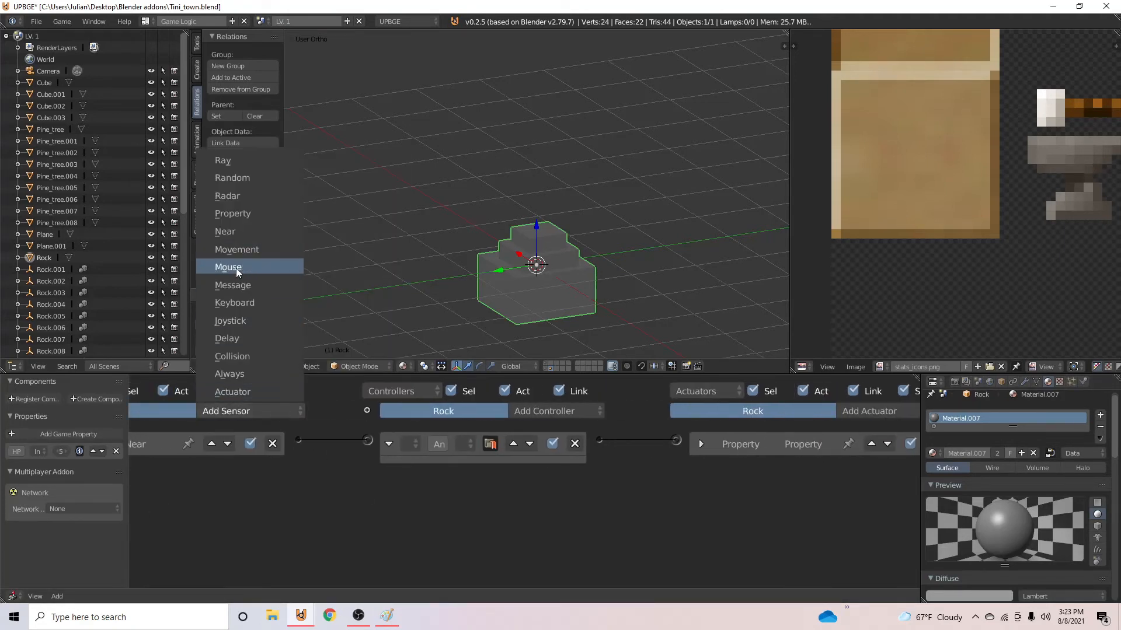
left_click(236, 269)
left_click_drag(298, 469, 369, 442)
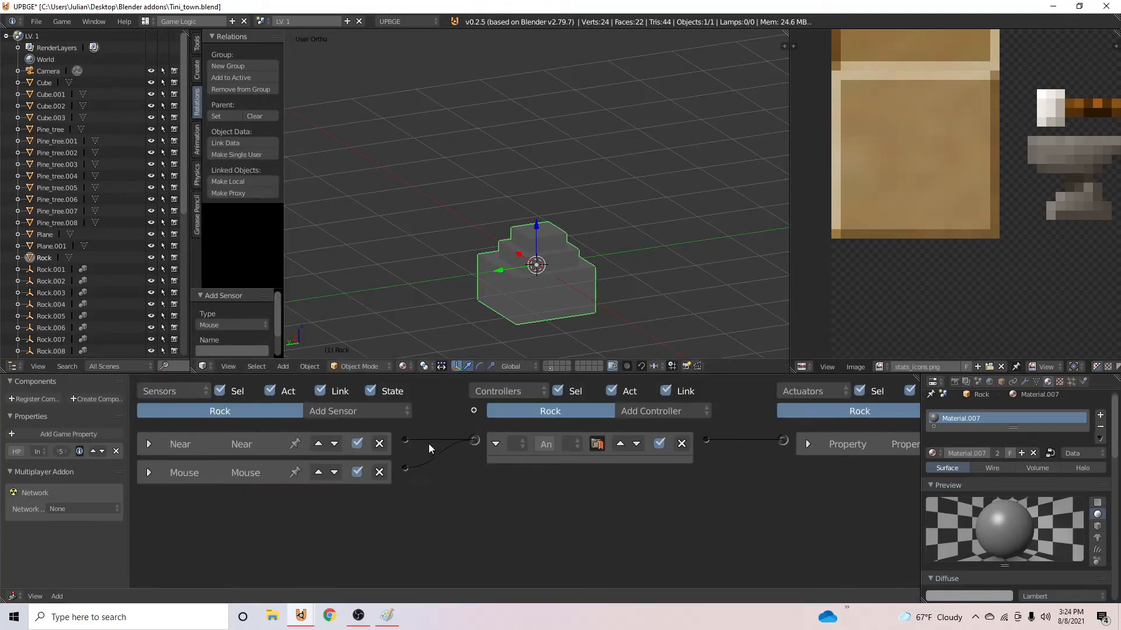
- Add a Property sensor to the rock that monitors HP
left_click(338, 410)
left_click(362, 222)
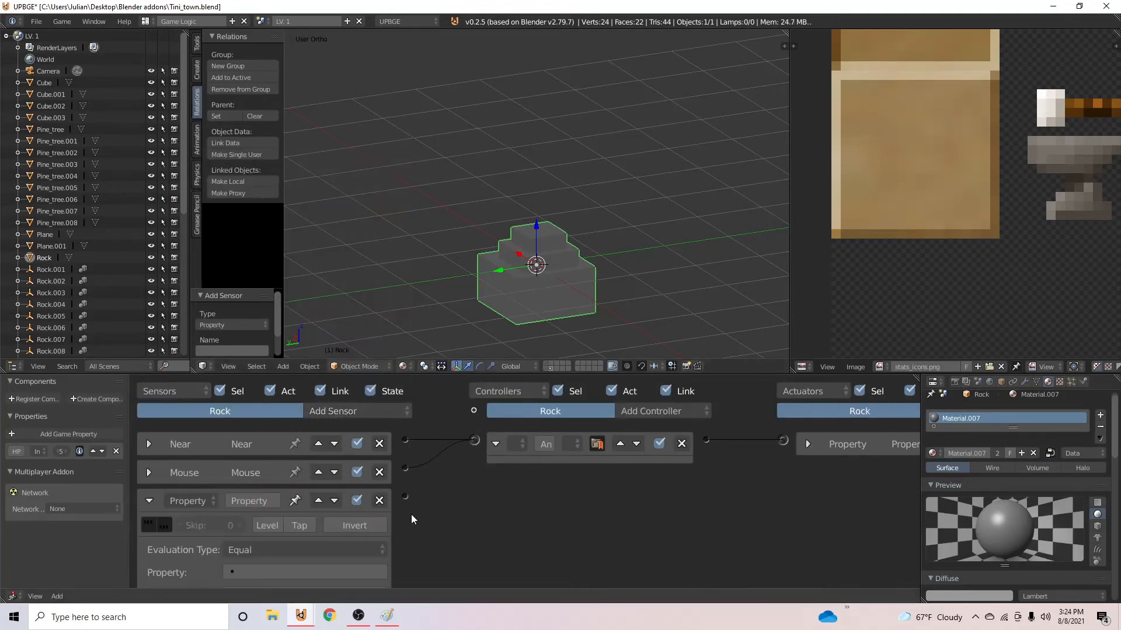
scroll(293, 522, "down", 2)
left_click(293, 536)
left_click(275, 378)
- Set the Property sensor to evaluate Less Than with value 1 and collapse it
left_click(260, 561)
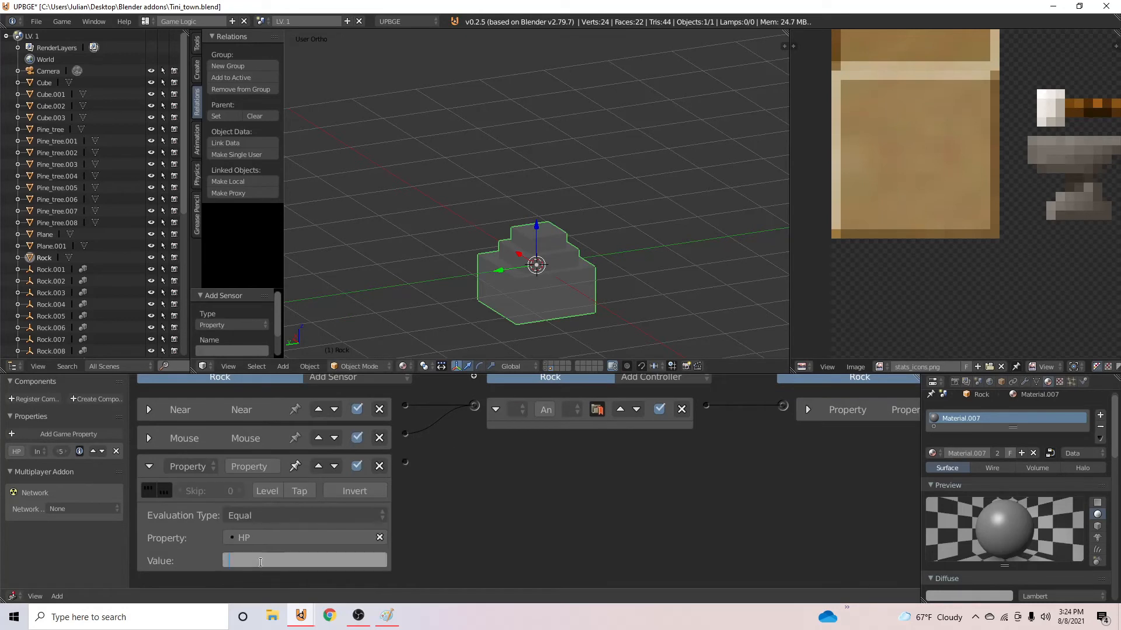
type("0")
key("Return")
left_click(248, 562)
type("1")
key("Return")
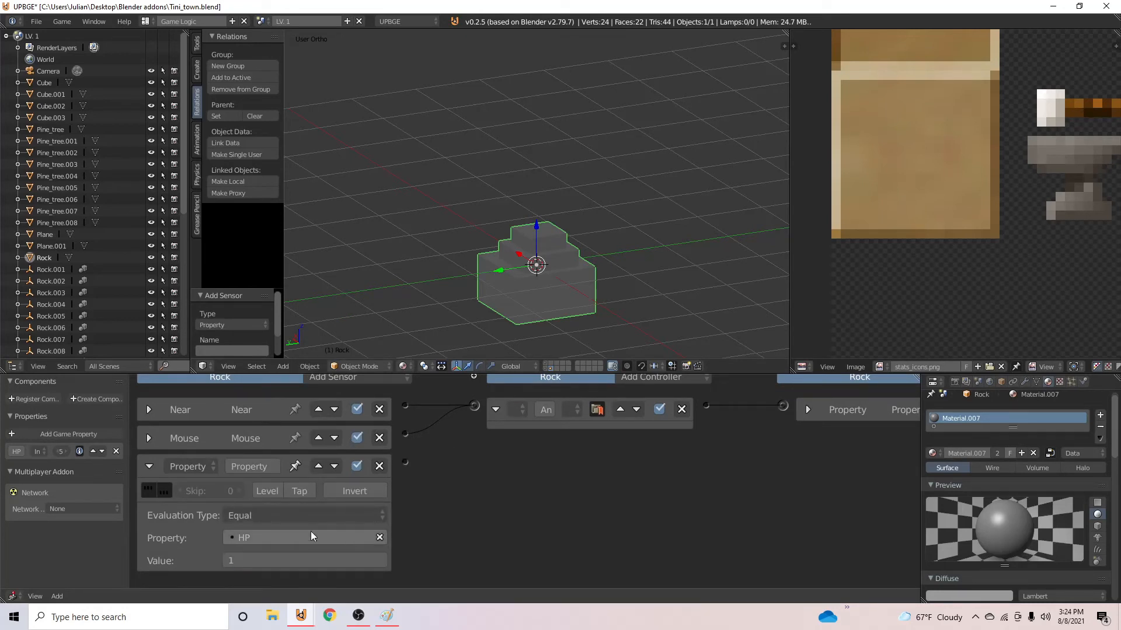
left_click(304, 516)
left_click(281, 414)
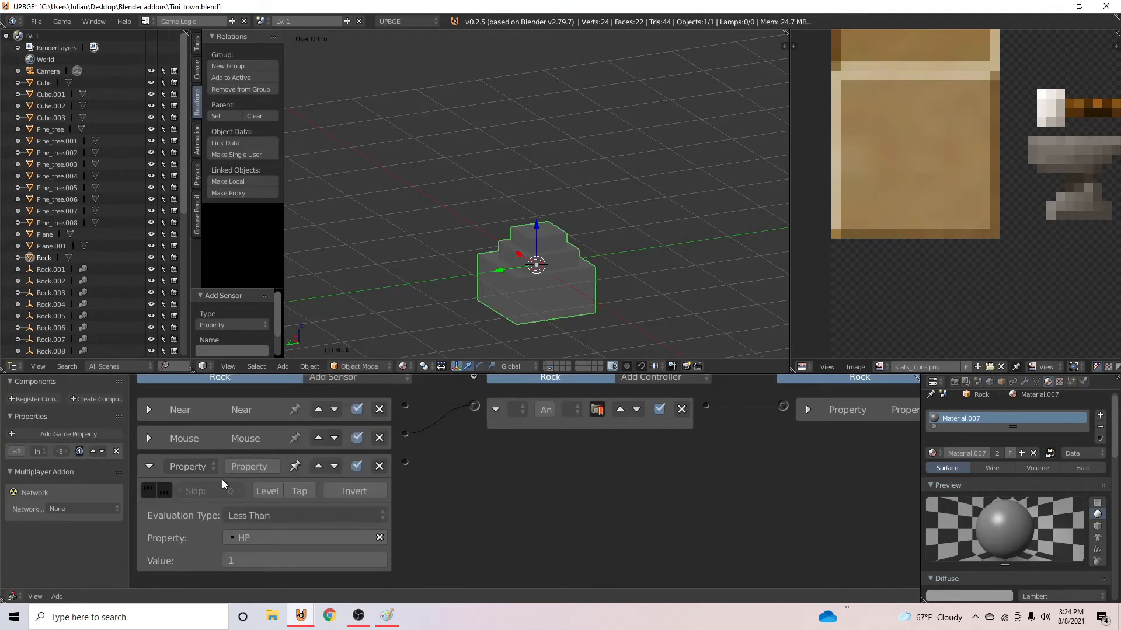
left_click(149, 465)
- Add an Edit Object actuator to the rock and connect the HP Property sensor to it through a new And controller
middle_click_drag(573, 493, 432, 491)
left_click(839, 407)
left_click(836, 326)
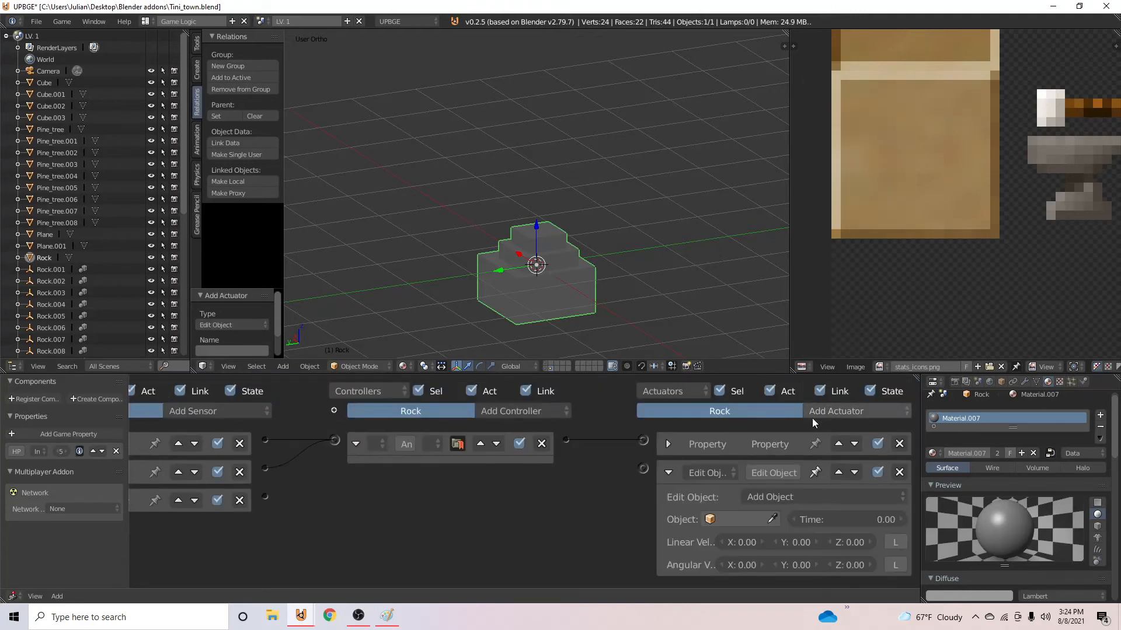
left_click_drag(265, 496, 642, 469)
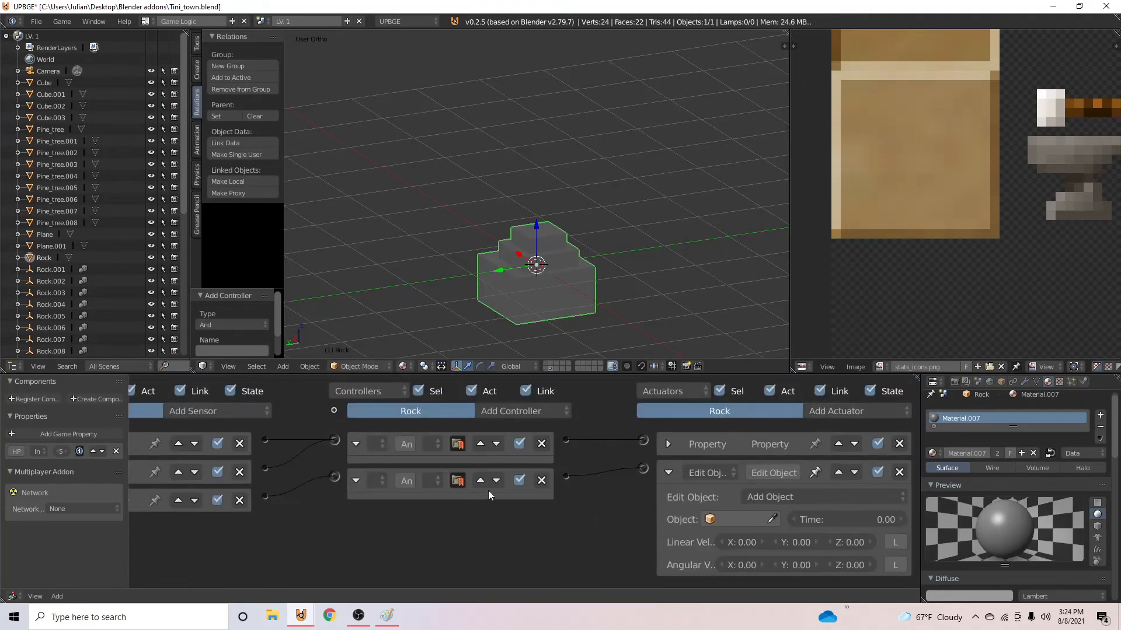
- Add a second Edit Object actuator, link it to the HP sensor's And controller, and set it to End Object
left_click(848, 408)
left_click(840, 332)
middle_click_drag(607, 445, 568, 426)
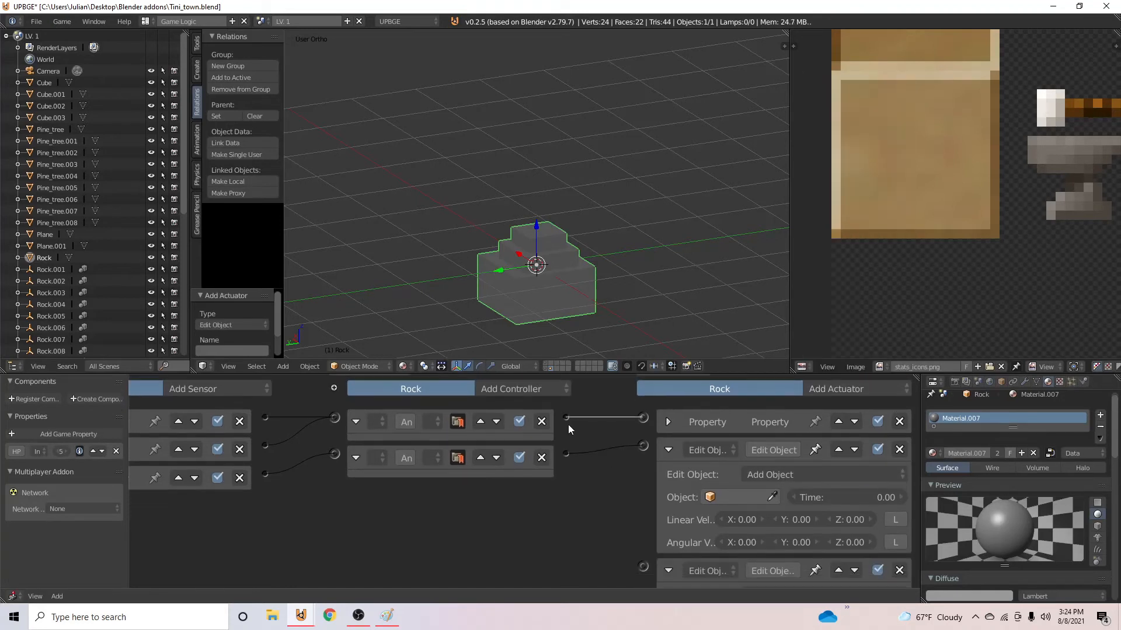
left_click_drag(566, 454, 642, 566)
key("ctrl+s")
scroll(631, 439, "down", 3)
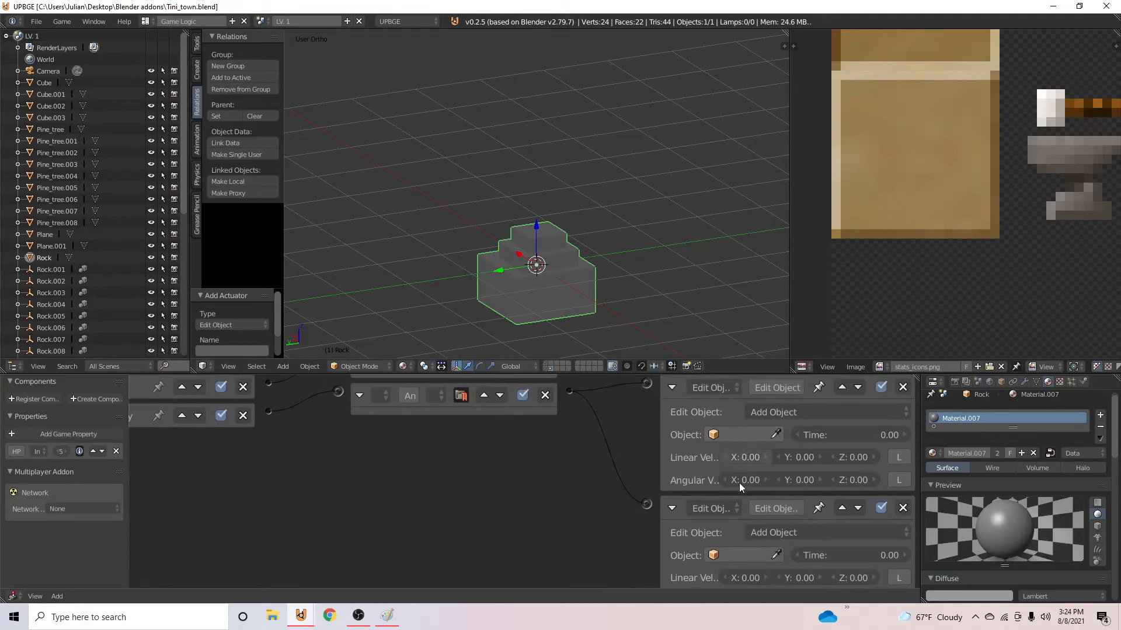
left_click(793, 531)
left_click(759, 493)
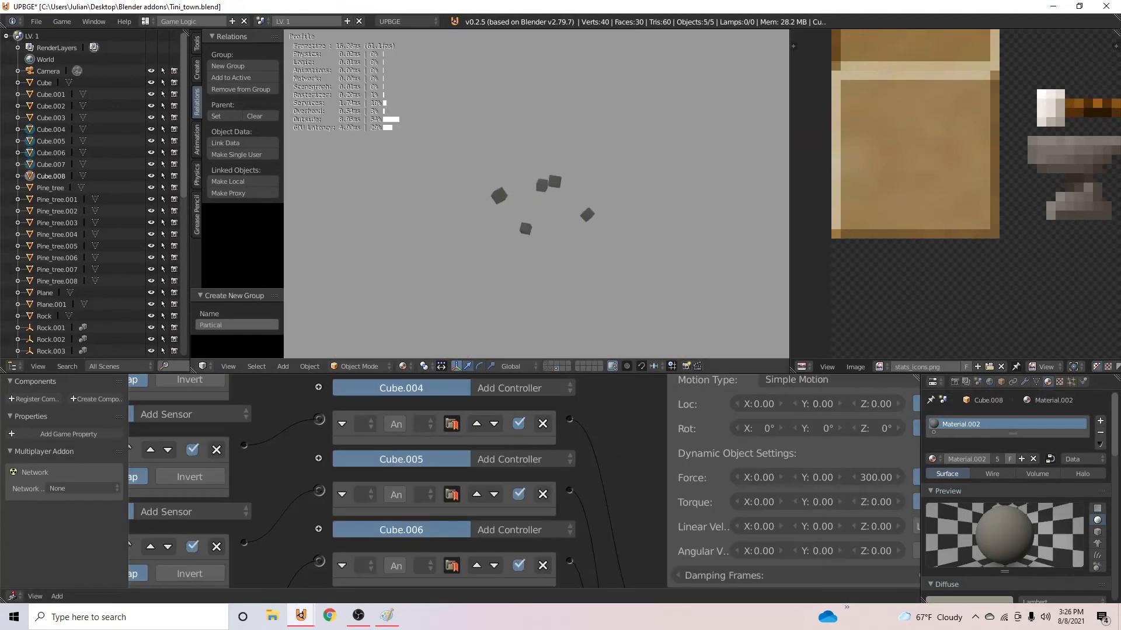
key("Escape")
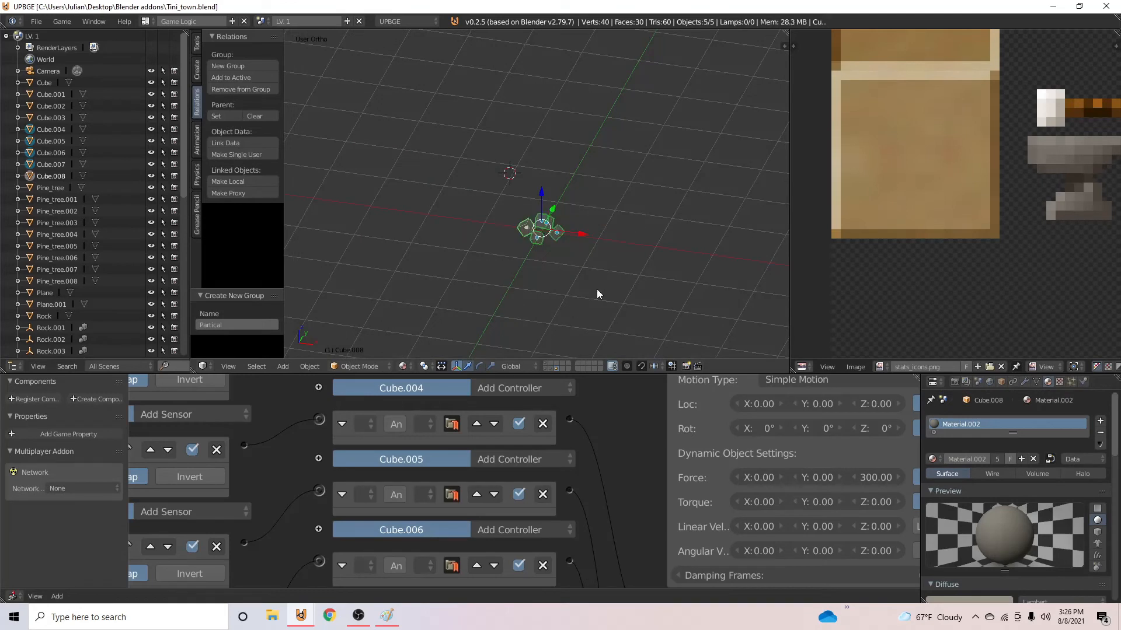
- Centre the 3D cursor on an empty layer, add an instance of the Partical group, and show the map's layer again
left_click(553, 369)
key("shift+s")
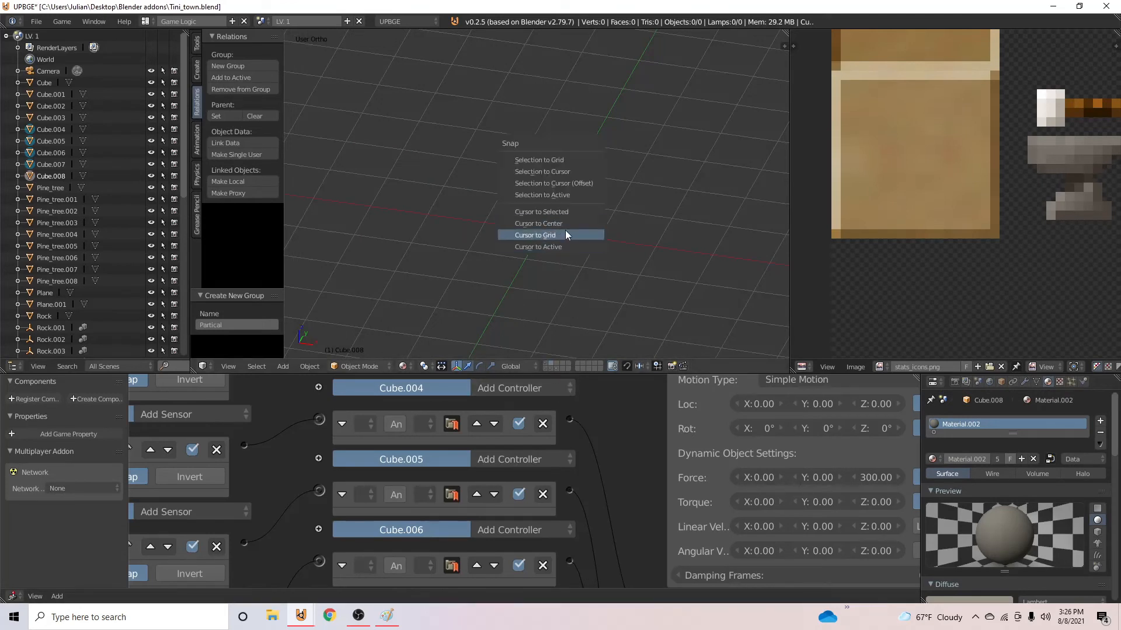
left_click(565, 224)
key("shift+a")
mouse_move(554, 354)
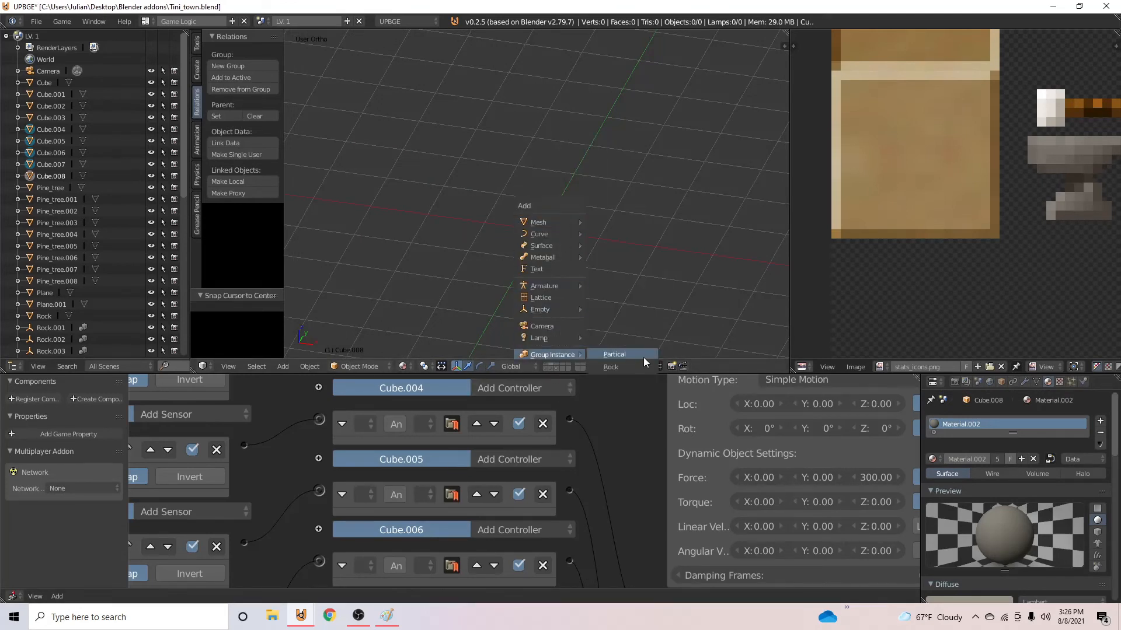
left_click(614, 354)
left_click(545, 363)
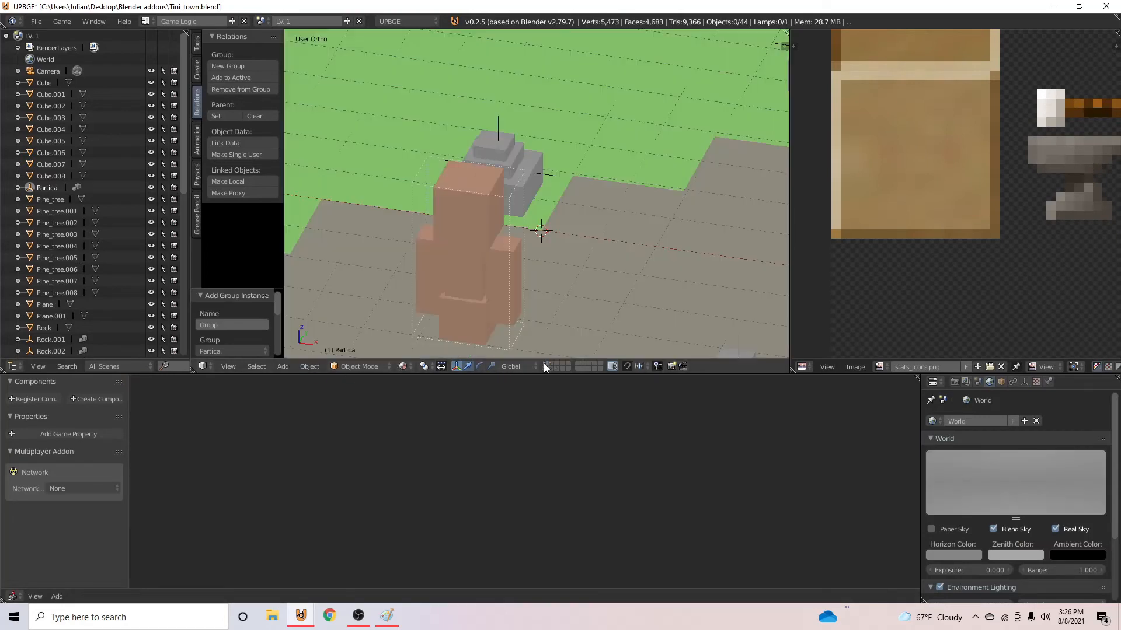
- Save the file, show the source rock's layer, and set Partical as the object its Add Object actuator spawns
key("ctrl+s")
left_click(540, 216)
left_click(548, 370)
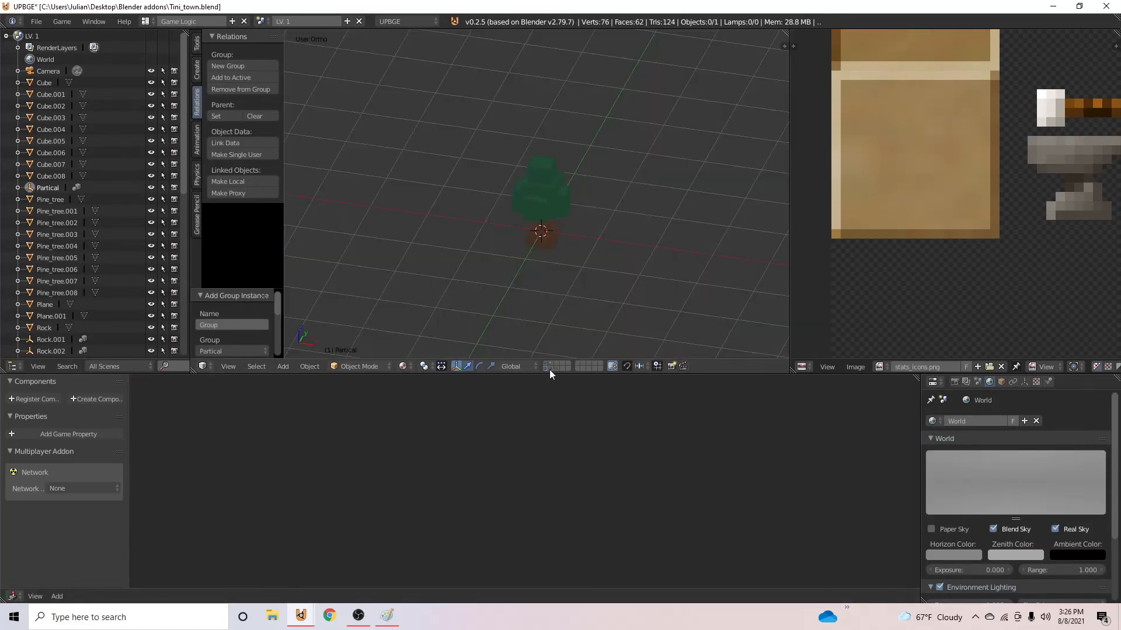
left_click(550, 369)
right_click(549, 228)
left_click(765, 532)
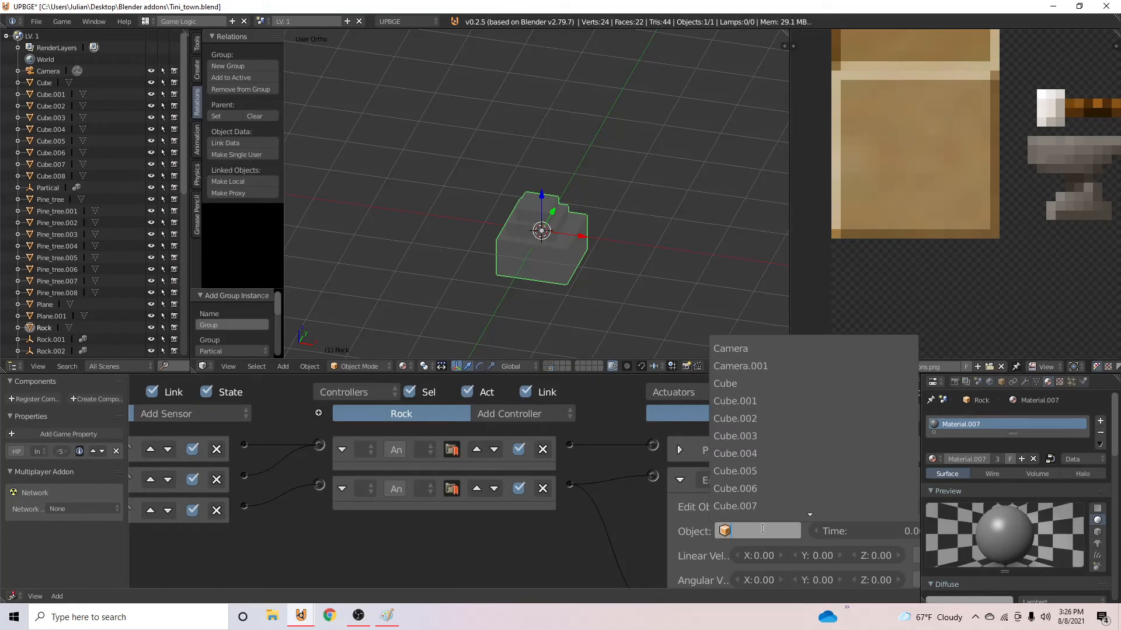
type("pa")
left_click(750, 349)
middle_click_drag(820, 554, 787, 500)
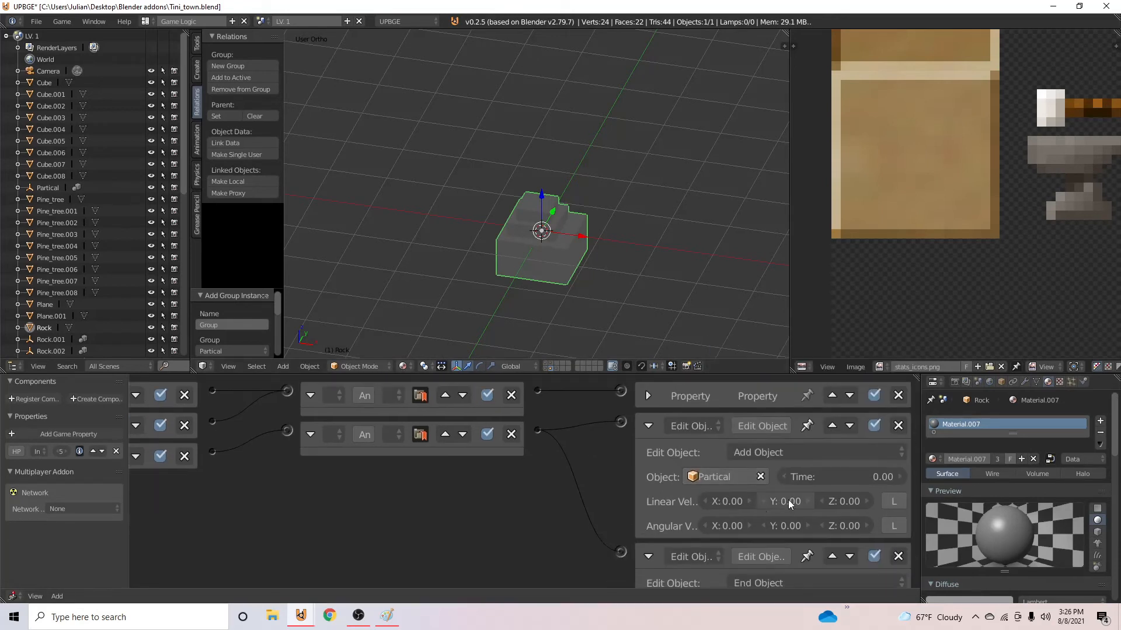
- Set the Add Object actuator's time to 30 and save over the file
left_click(831, 470)
type("30")
key("Return")
key("ctrl+s")
left_click(541, 239)
- Show the map's layer again and save over the file
scroll(540, 237, "down", 5)
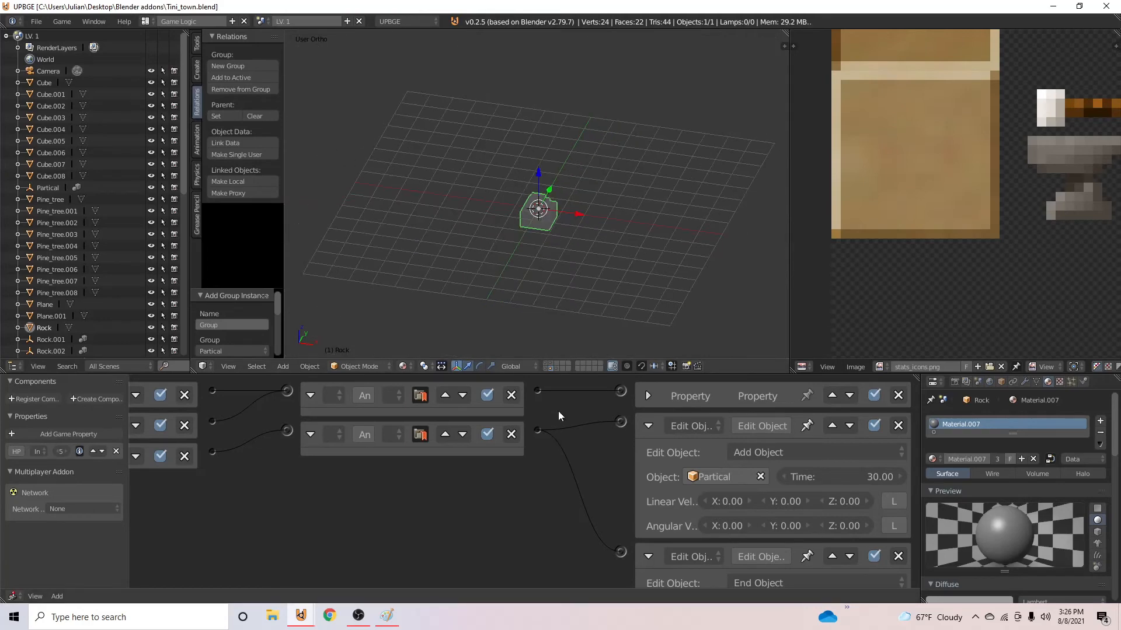
left_click(547, 364)
left_click(551, 363)
left_click(545, 363)
key("ctrl+s")
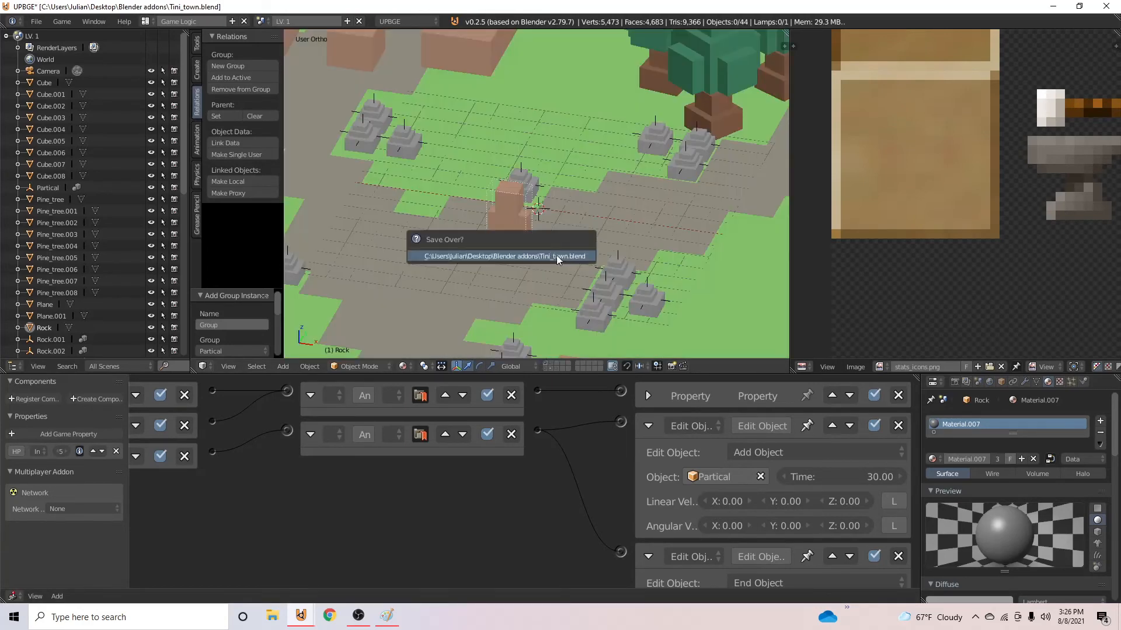
left_click(556, 255)
- Add a game property named Player to the blocky character and save over the file
scroll(657, 264, "up", 2)
middle_click_drag(657, 265, 670, 264)
right_click(626, 221)
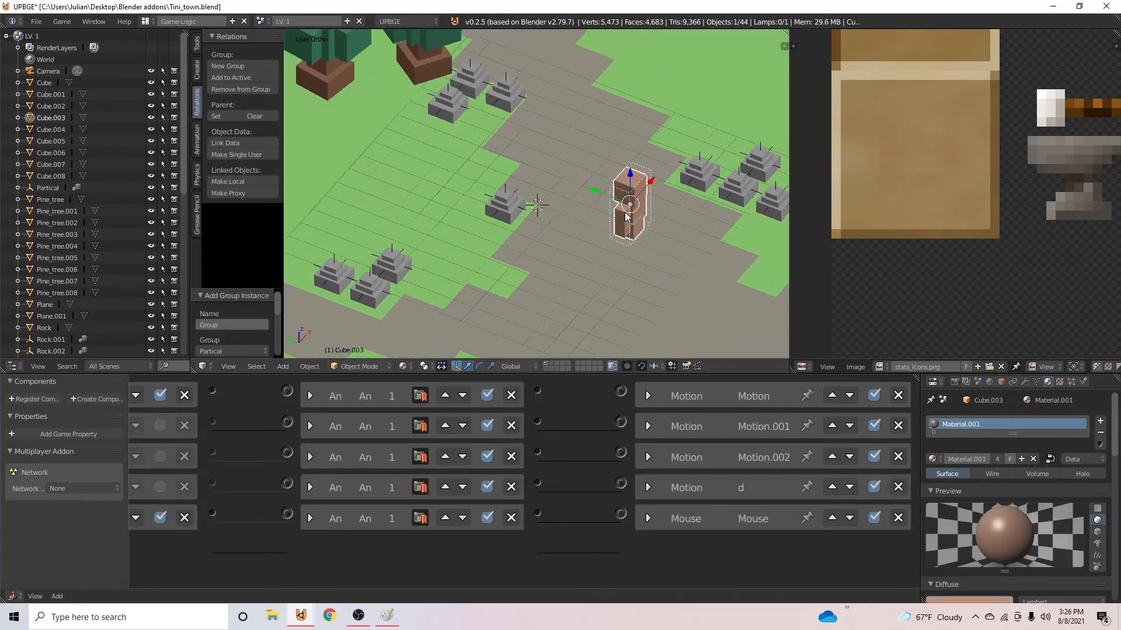
left_click(48, 436)
left_click(19, 450)
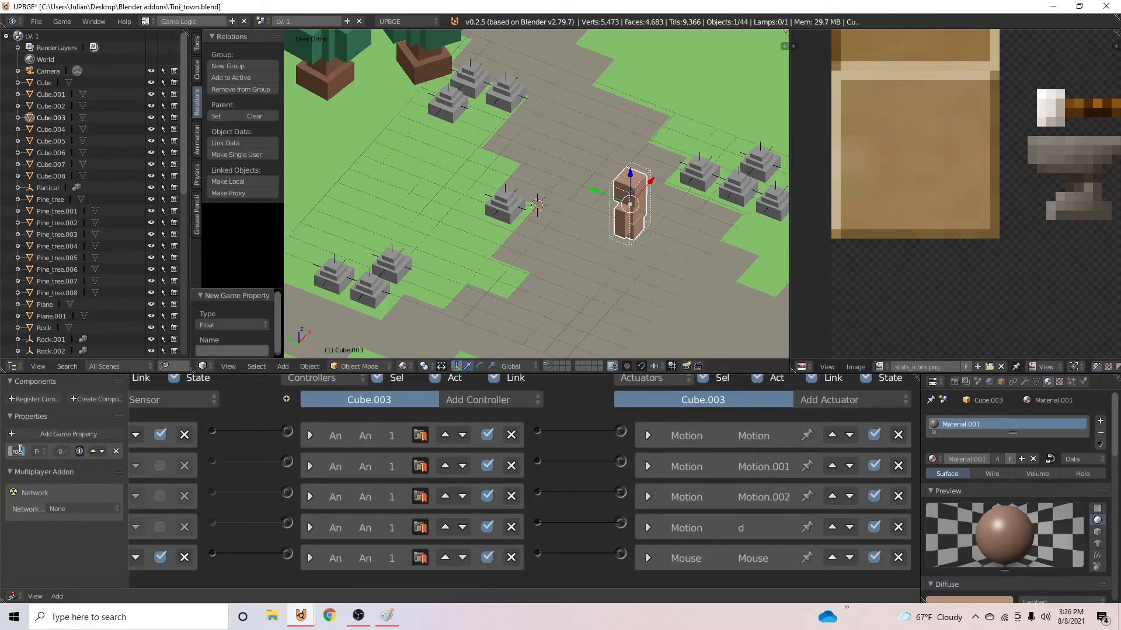
type("Player")
key("Return")
key("ctrl+s")
left_click(486, 273)
- Run the game, walk the character forward along the path to the rocks, and end the test
key("p")
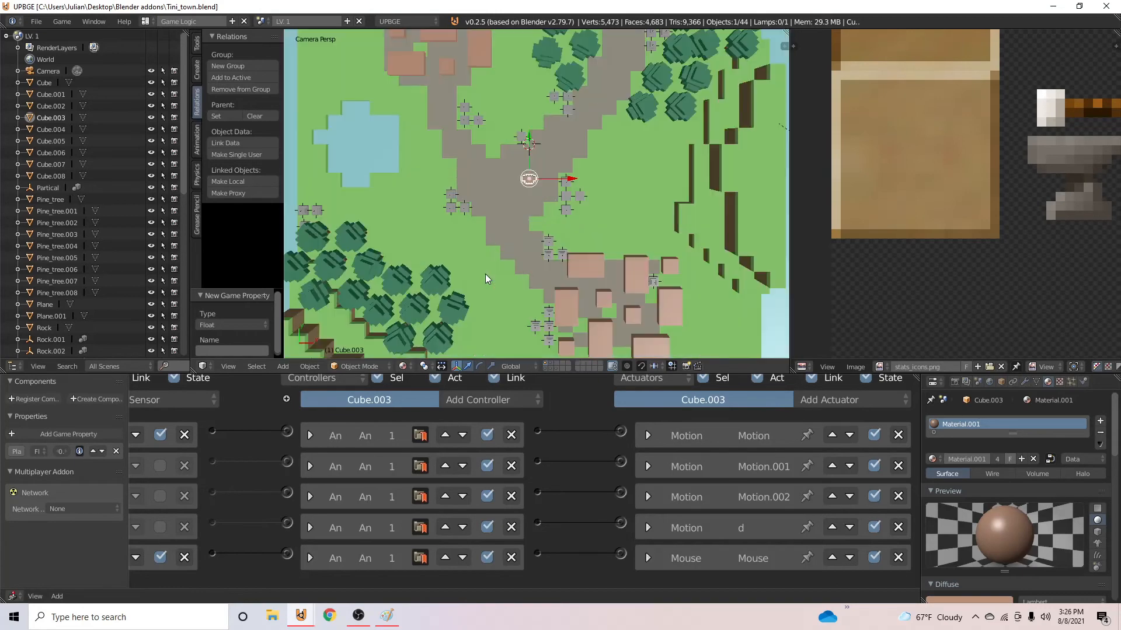
key("w")
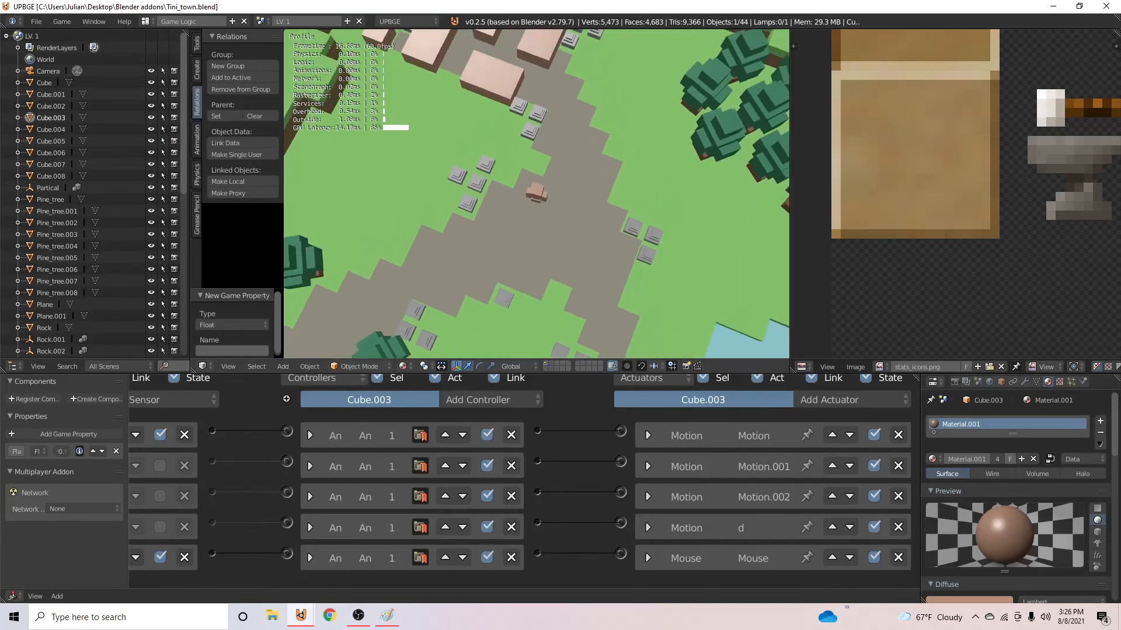
key("w")
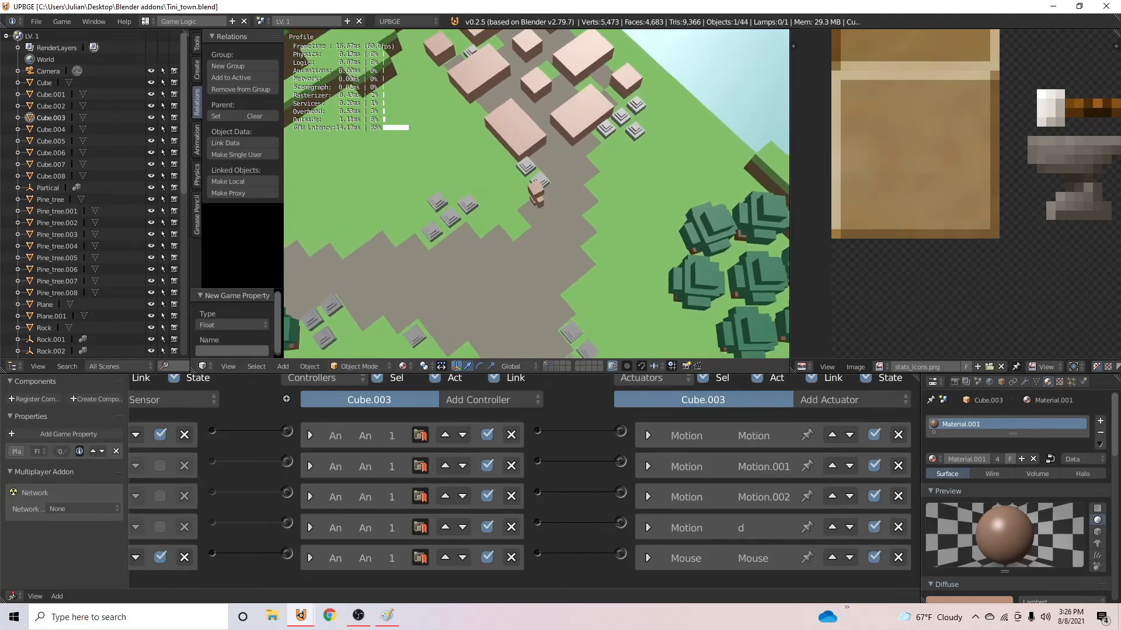
key("Escape")
- Delete the pine tree cluster on the far side of the path from the map
middle_click_drag(452, 218, 504, 166)
right_click(504, 166)
right_click(515, 163)
scroll(516, 175, "up", 4)
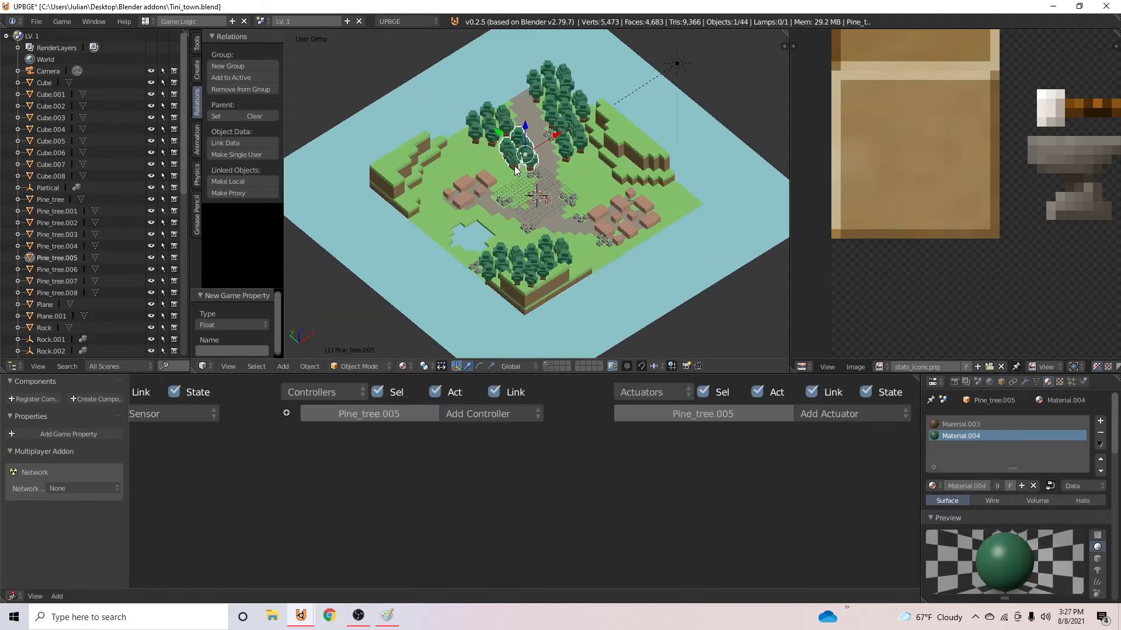
middle_click_drag(518, 225, 615, 222)
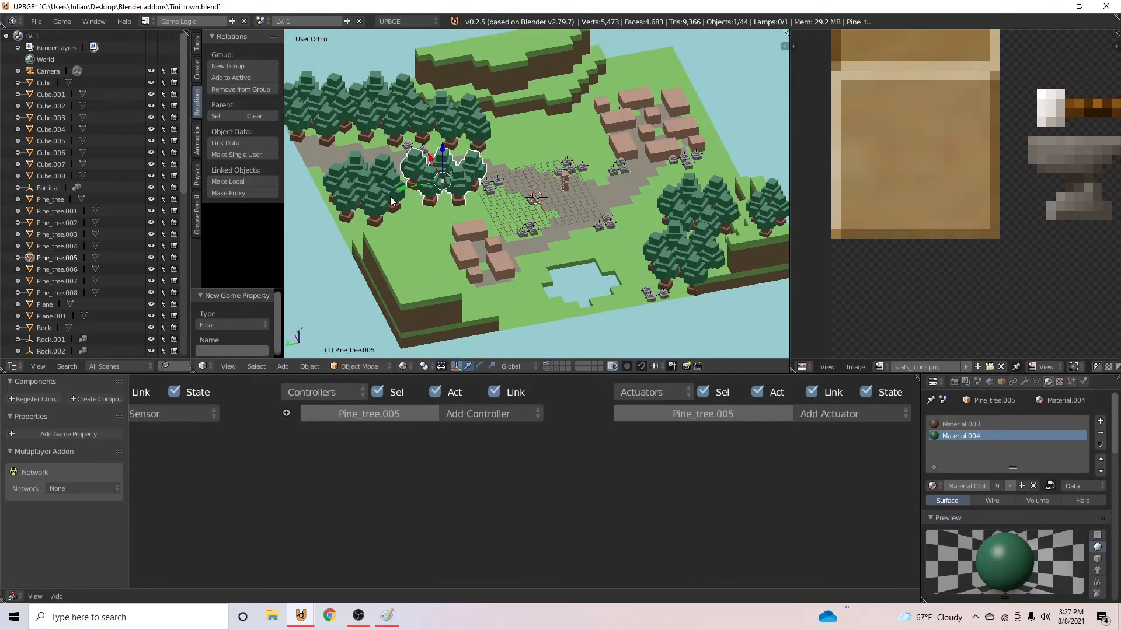
scroll(523, 233, "up", 1)
right_click(527, 237)
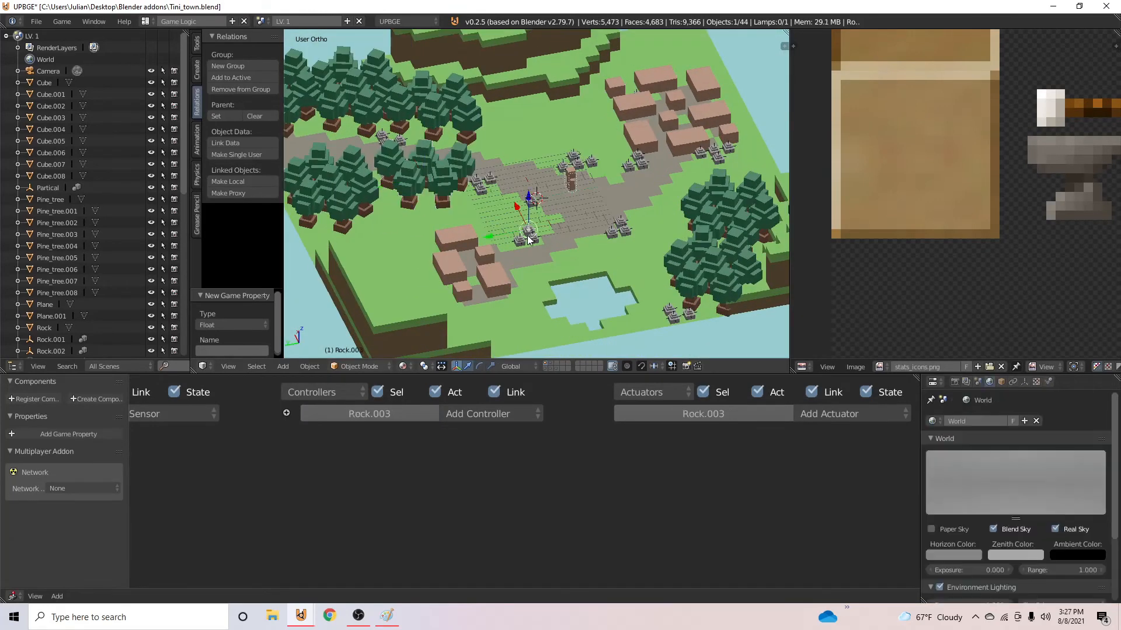
right_click(409, 164)
right_click(436, 91, "shift")
right_click(437, 88, "shift")
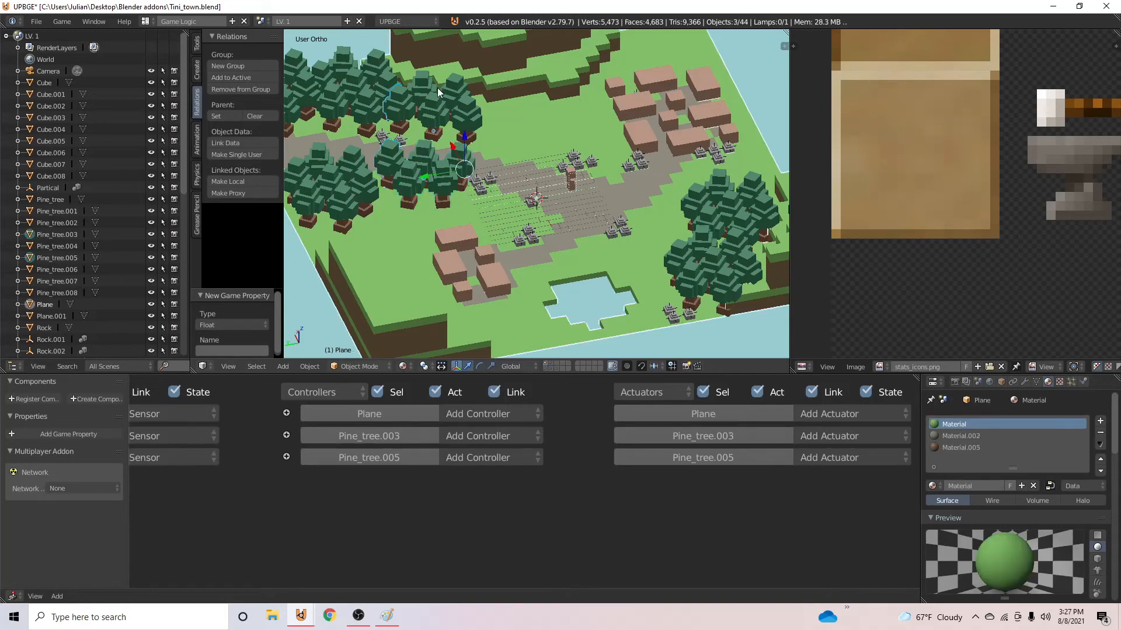
left_click(474, 138)
right_click(422, 120)
key("x")
left_click(422, 121)
- Delete the remaining pine tree clusters from the map
right_click(424, 179)
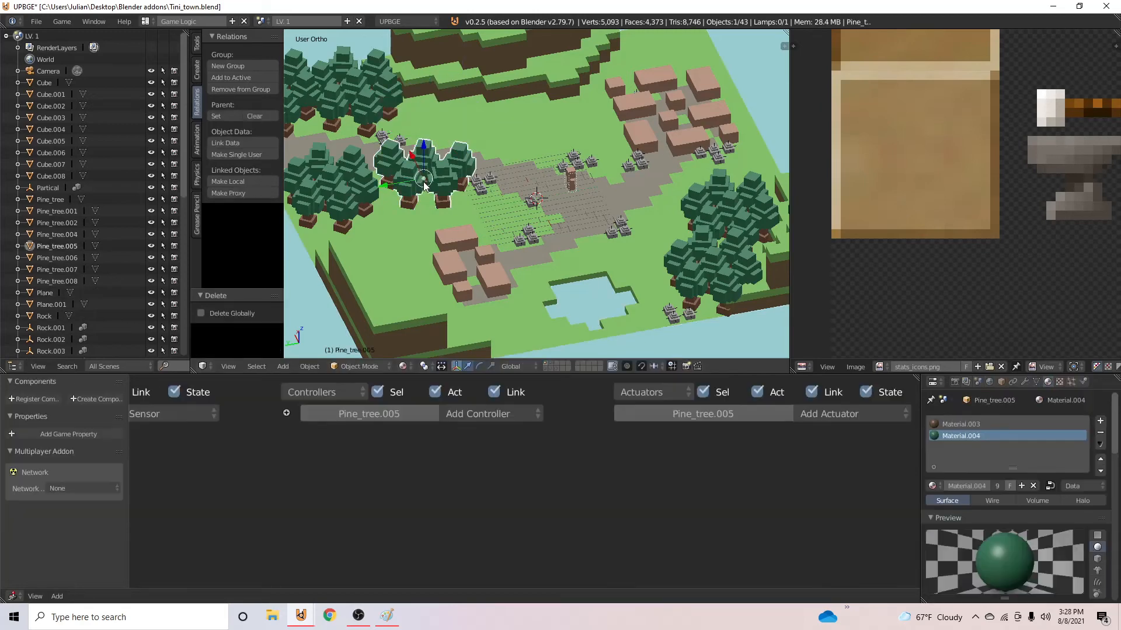
key("x")
left_click(423, 180)
right_click(324, 188)
key("x")
left_click(325, 189)
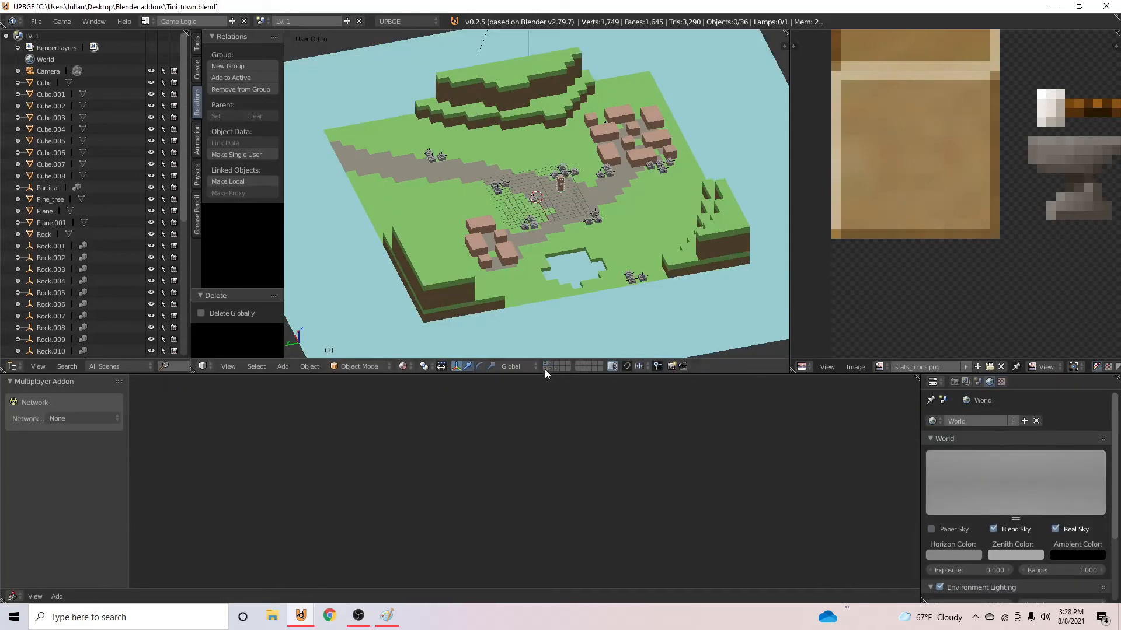
- Show the single pine tree's layer, put the tree in a new group named PINE_TREE, and save over the file
left_click(544, 369)
scroll(563, 228, "up", 11)
left_click(552, 369)
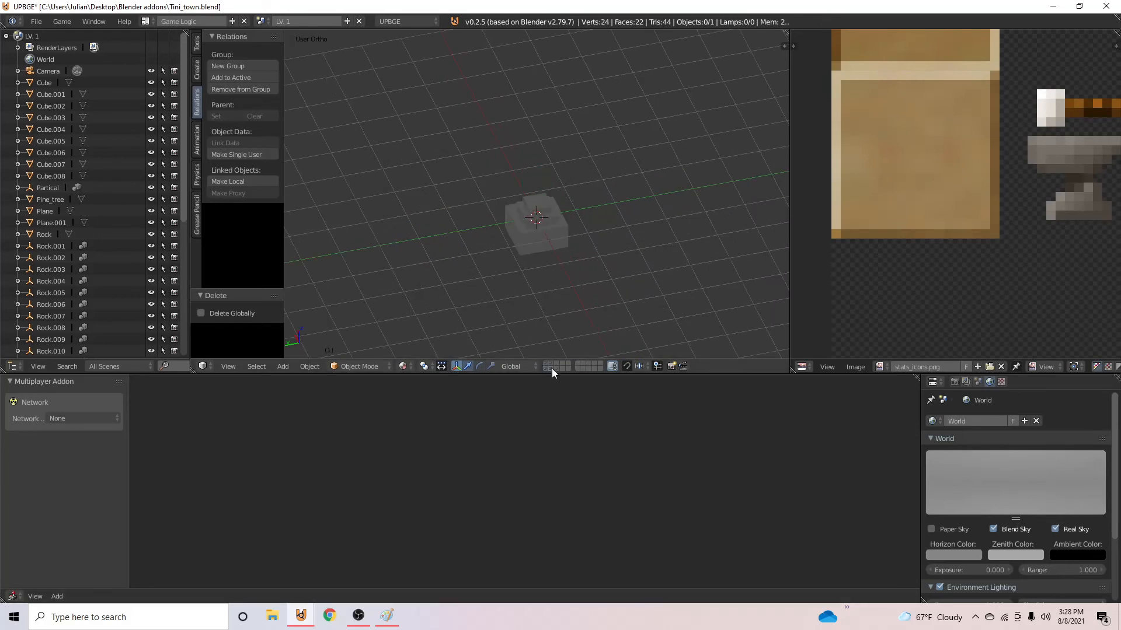
left_click(546, 369)
right_click(541, 217)
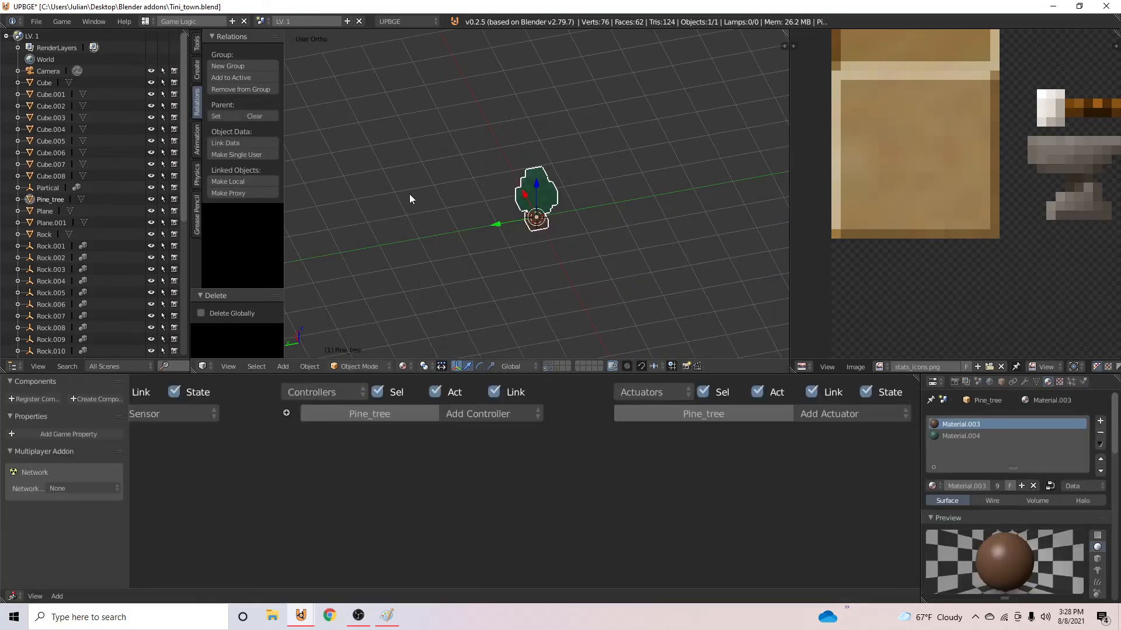
middle_click_drag(409, 194, 495, 173)
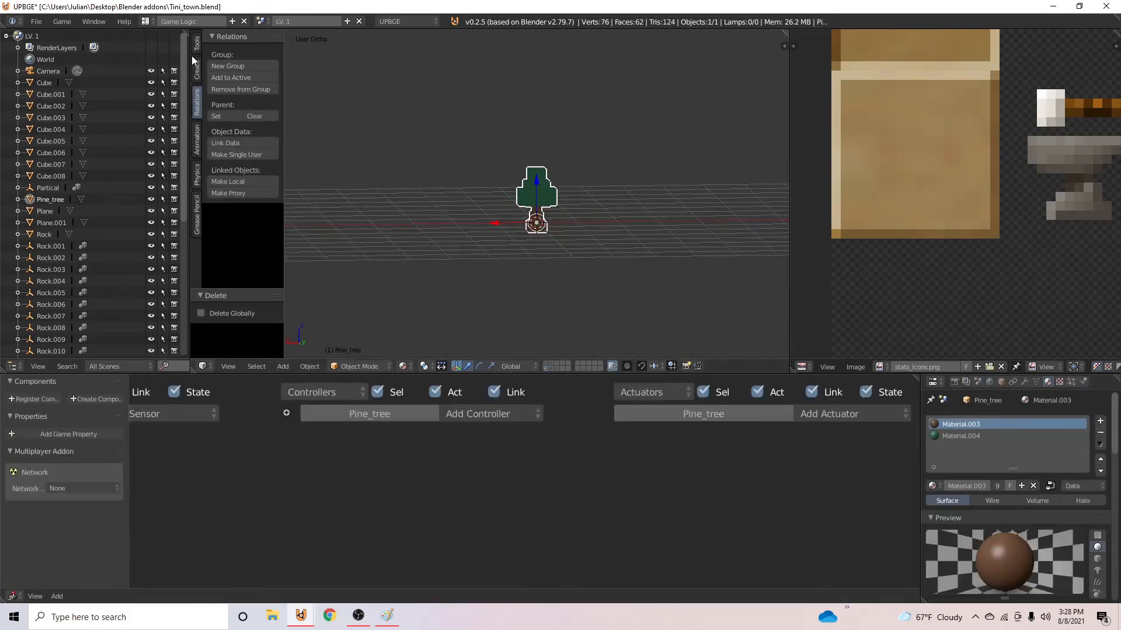
left_click(231, 66)
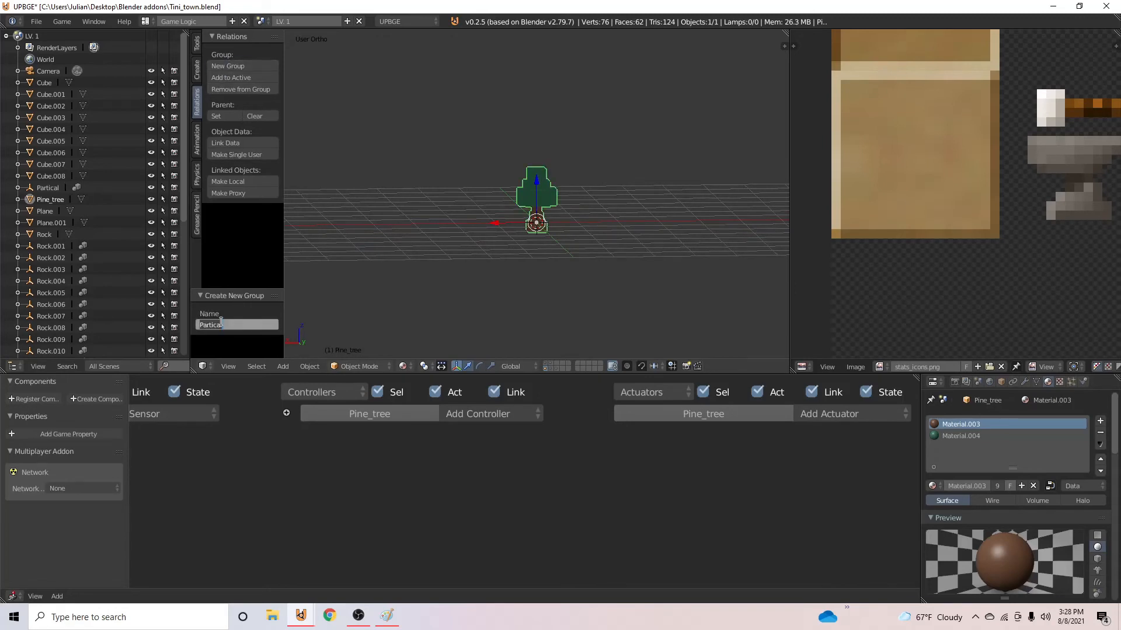
type("Pi")
key("Return")
key("ctrl+s")
left_click(549, 254)
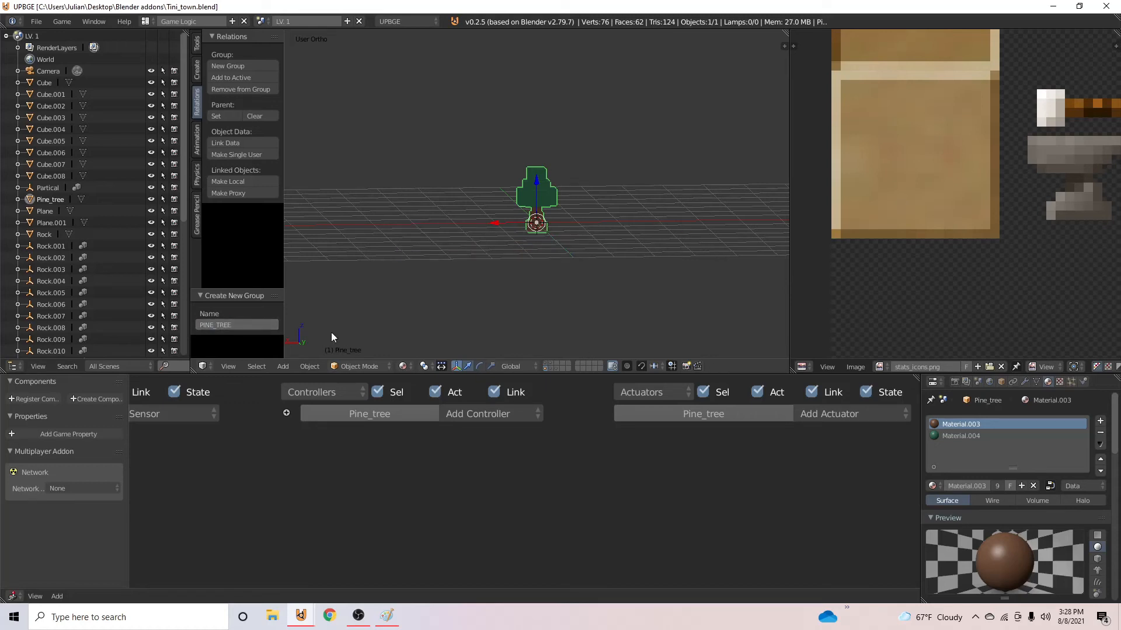
- Show the rock and pine tree layers together and copy the rock's logic bricks to the pine tree
middle_click_drag(319, 382, 534, 379)
middle_click_drag(403, 344, 530, 356)
left_click(549, 368, "shift")
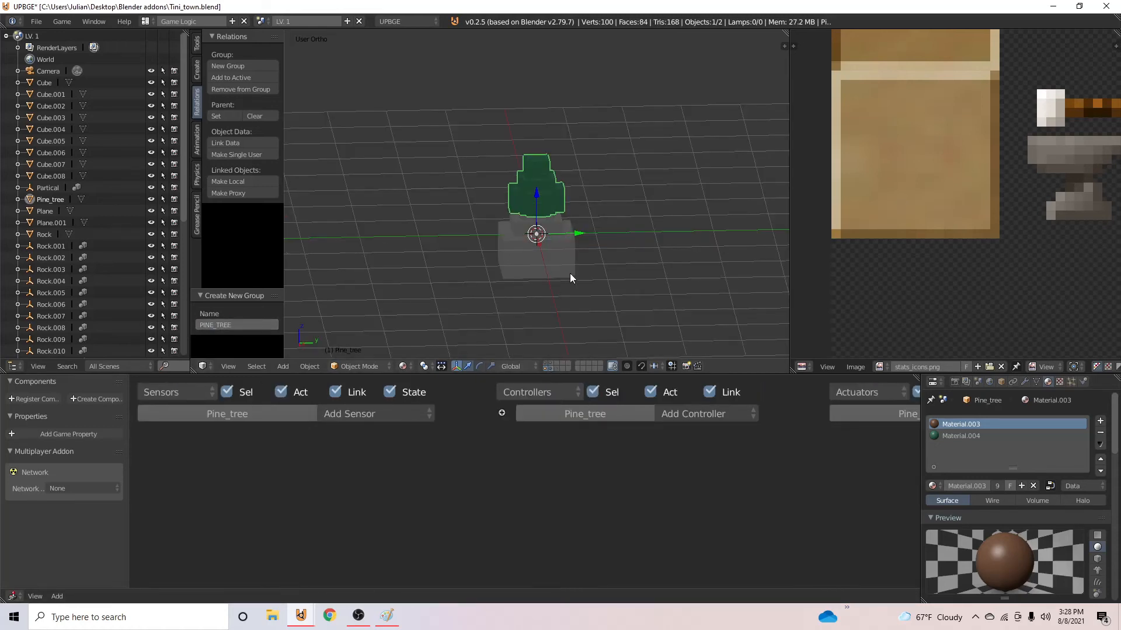
left_click(570, 273, "shift")
key("space")
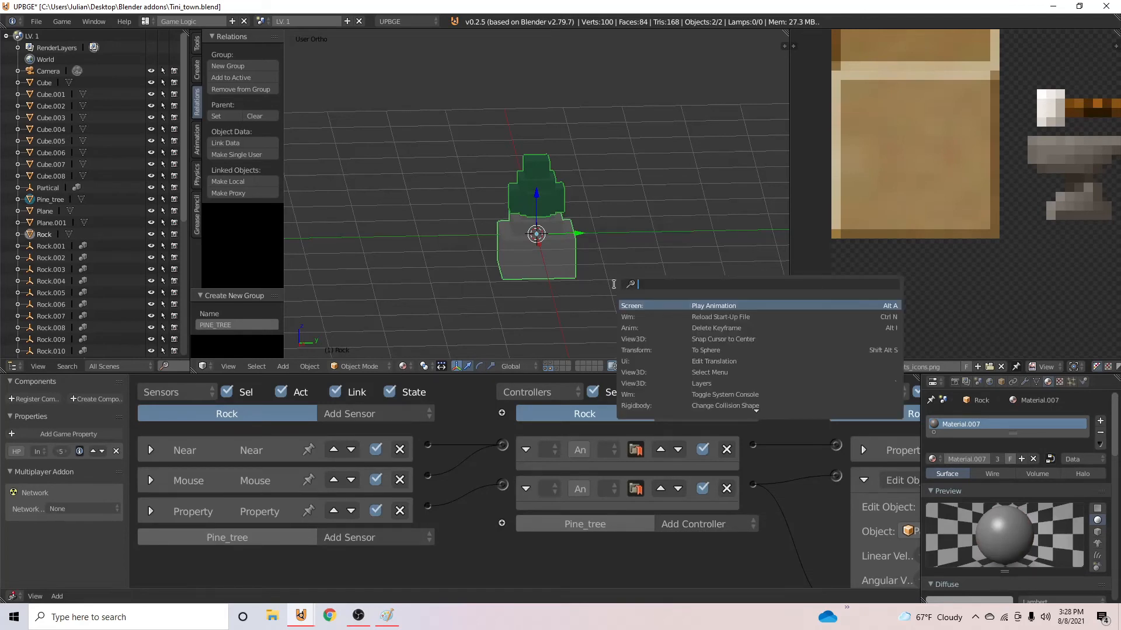
type("copy")
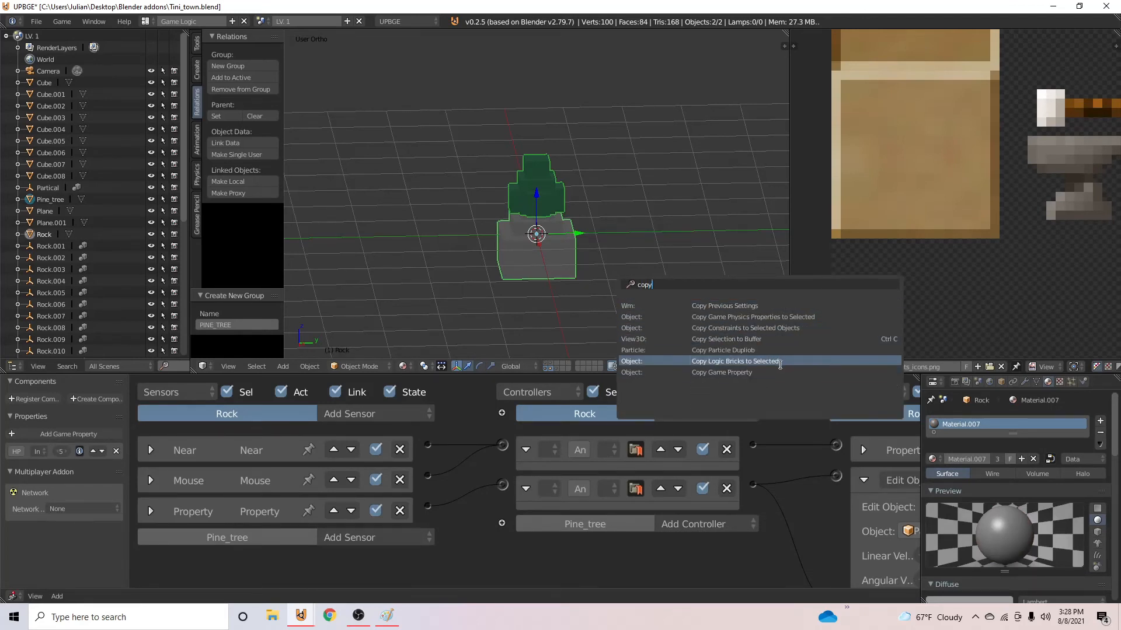
left_click(771, 362)
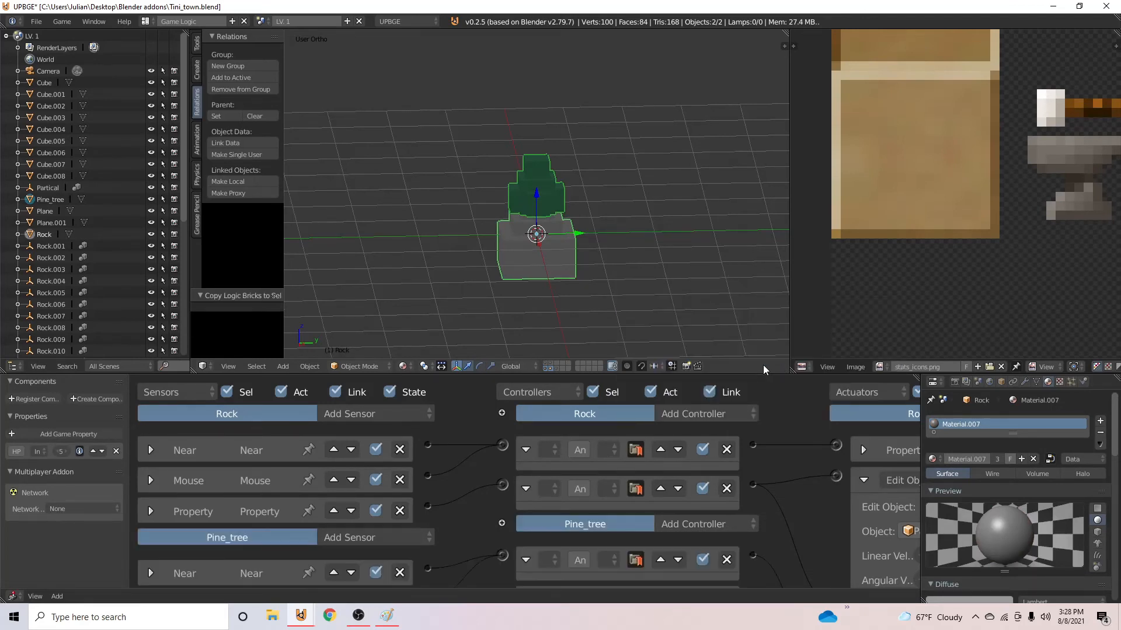
- Copy the rock's game property to the pine tree, show the map's layer, and save over the file
key("space")
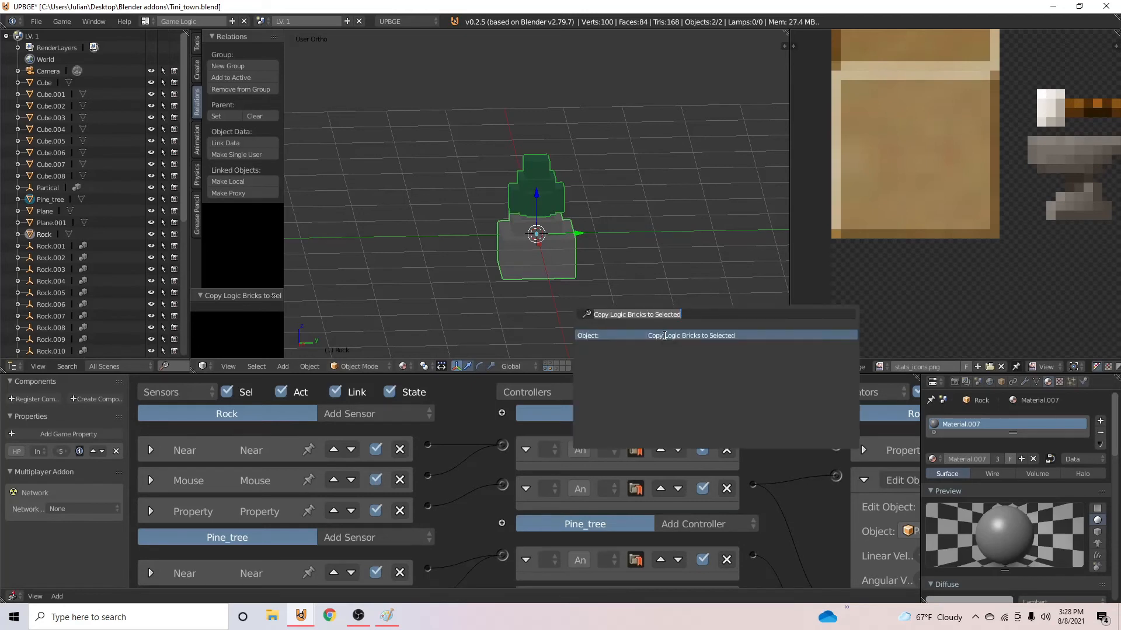
type("cop")
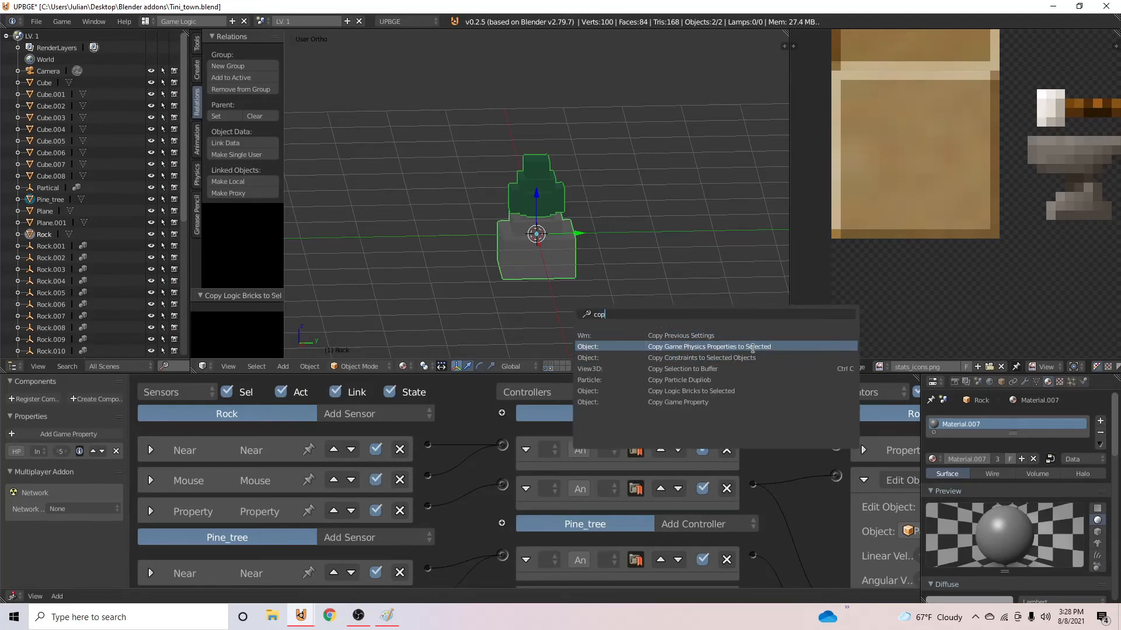
left_click(730, 402)
left_click(545, 363)
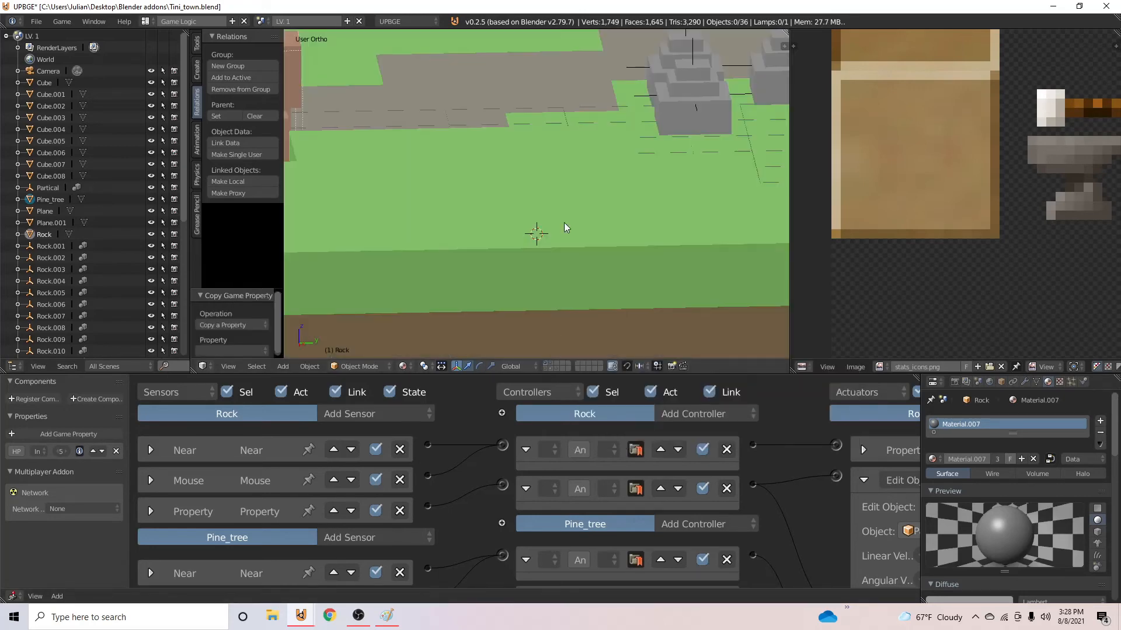
key("ctrl+s")
left_click(562, 203)
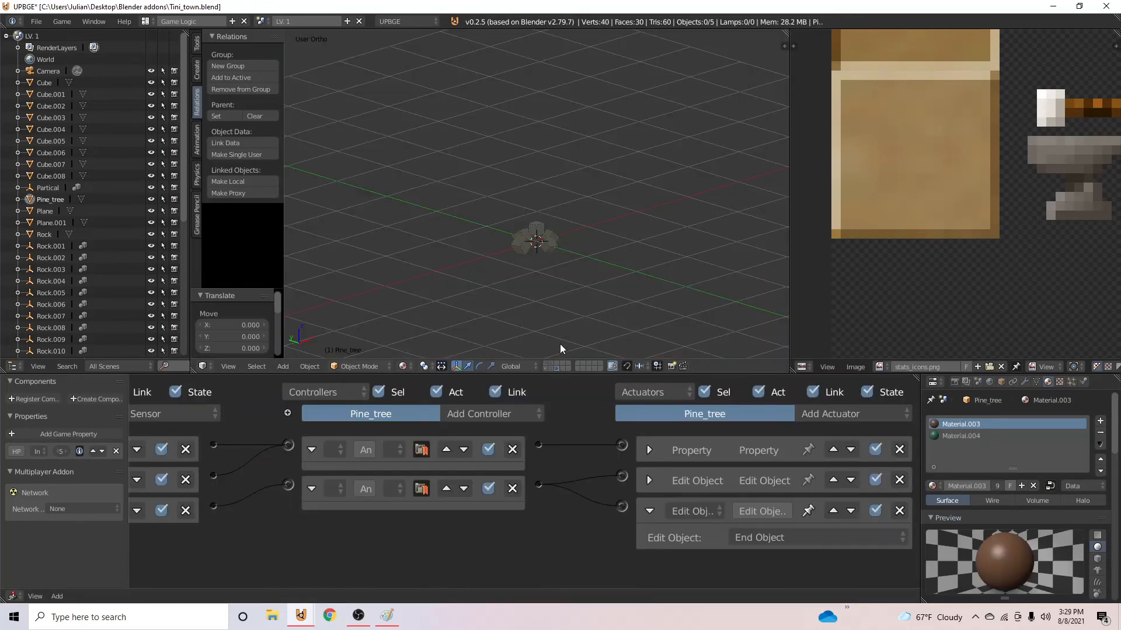
- Duplicate all five particle cubes on their layer and move the copies about 1.07 units along negative X
right_click(538, 248)
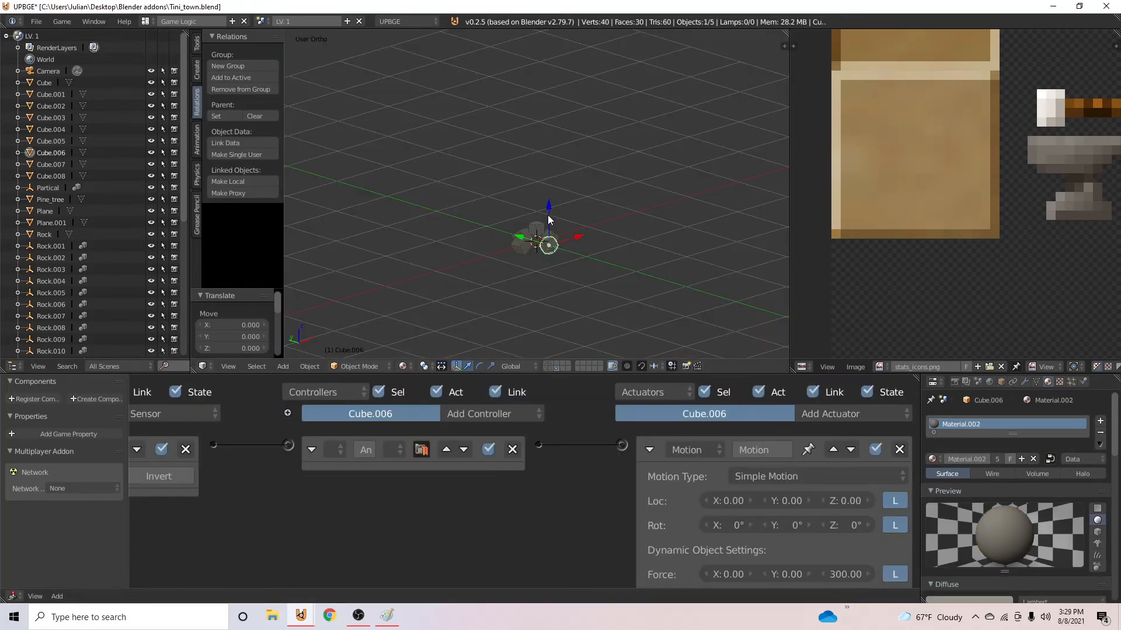
key("a")
key("a")
key("shift+d")
right_click(583, 233)
left_click_drag(566, 231, 518, 272)
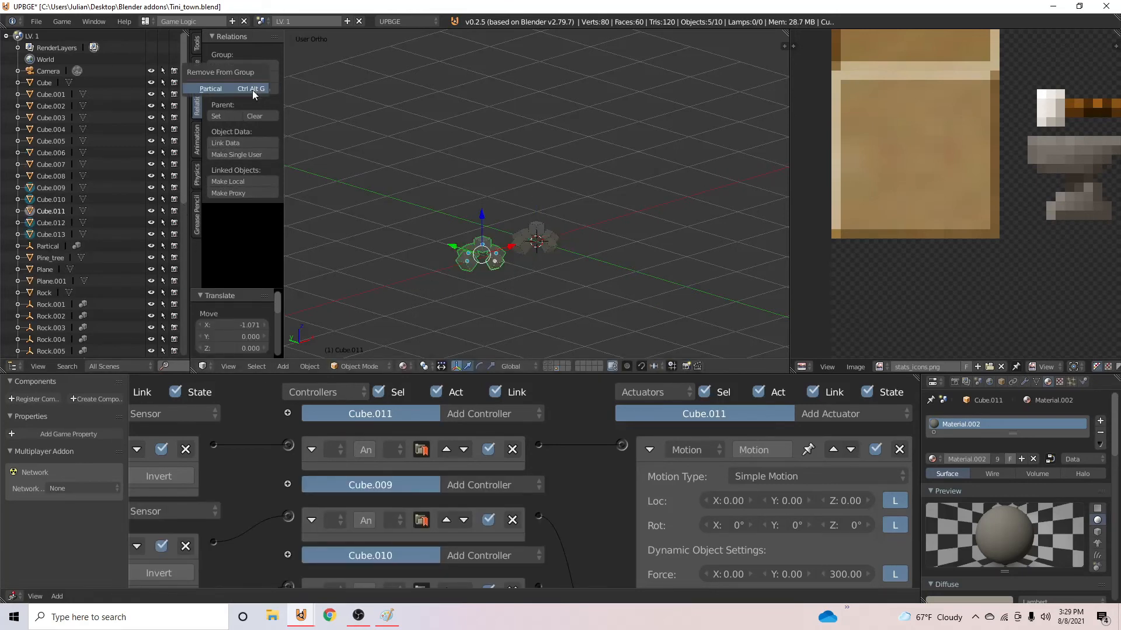
- Remove the duplicated cubes from the Partical group, put them in a new group named Partical_Tree, and save
left_click(252, 89)
left_click(255, 66)
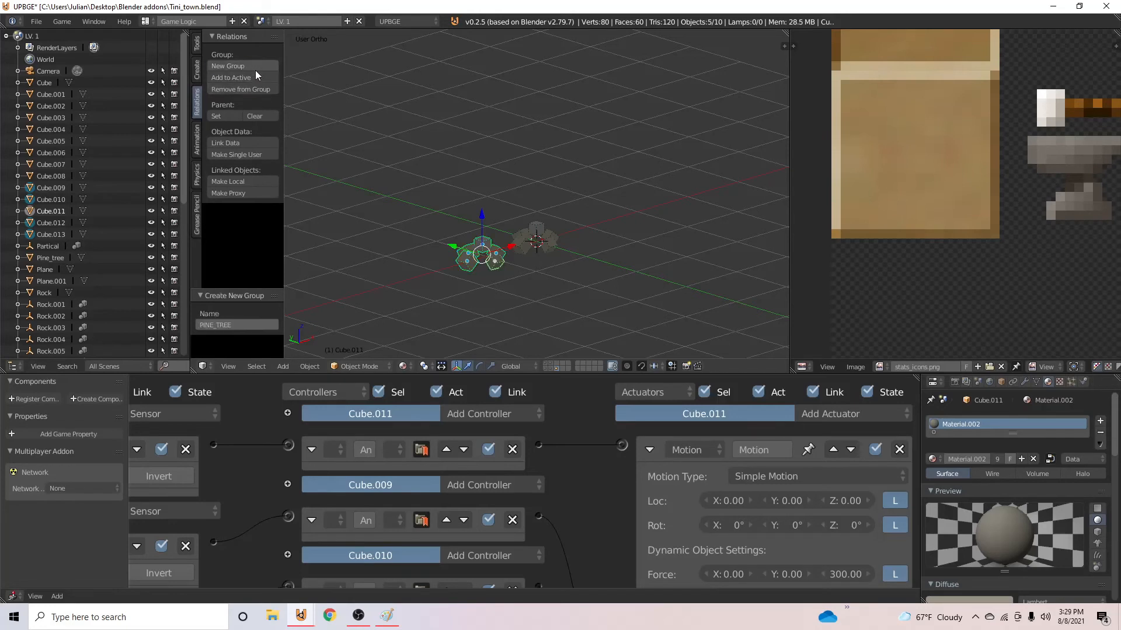
left_click(229, 320)
type("P")
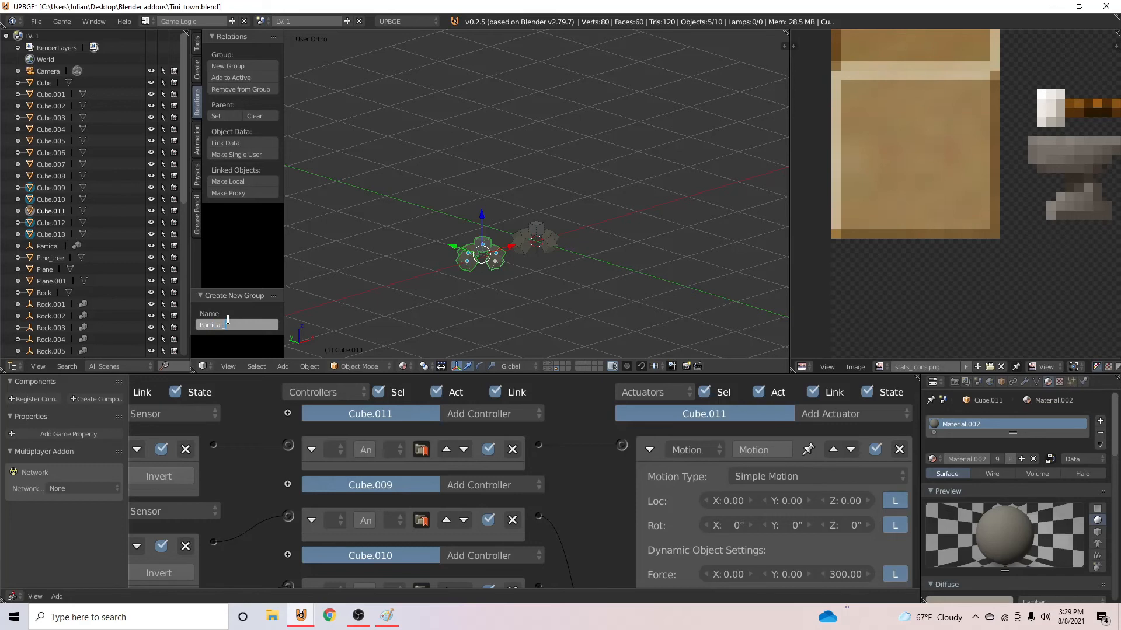
type("artical_Tree")
key("Return")
key("ctrl+s")
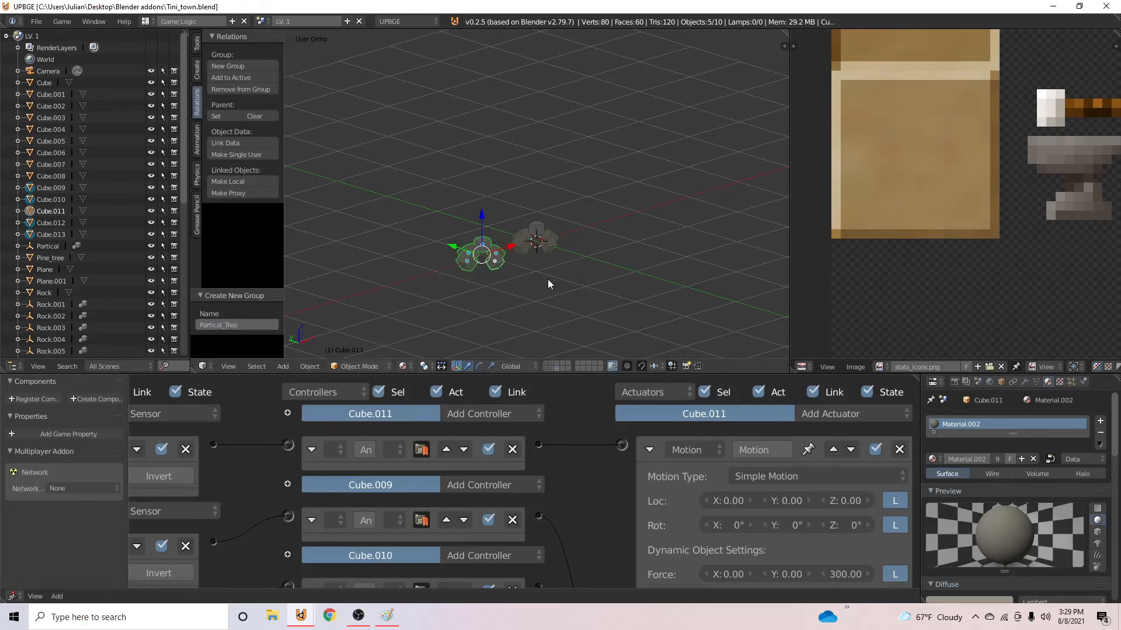
- Give the lower copied particle cubes their own new material with a green diffuse colour
scroll(547, 279, "up", 3)
middle_click_drag(508, 295, 491, 297)
right_click(446, 306)
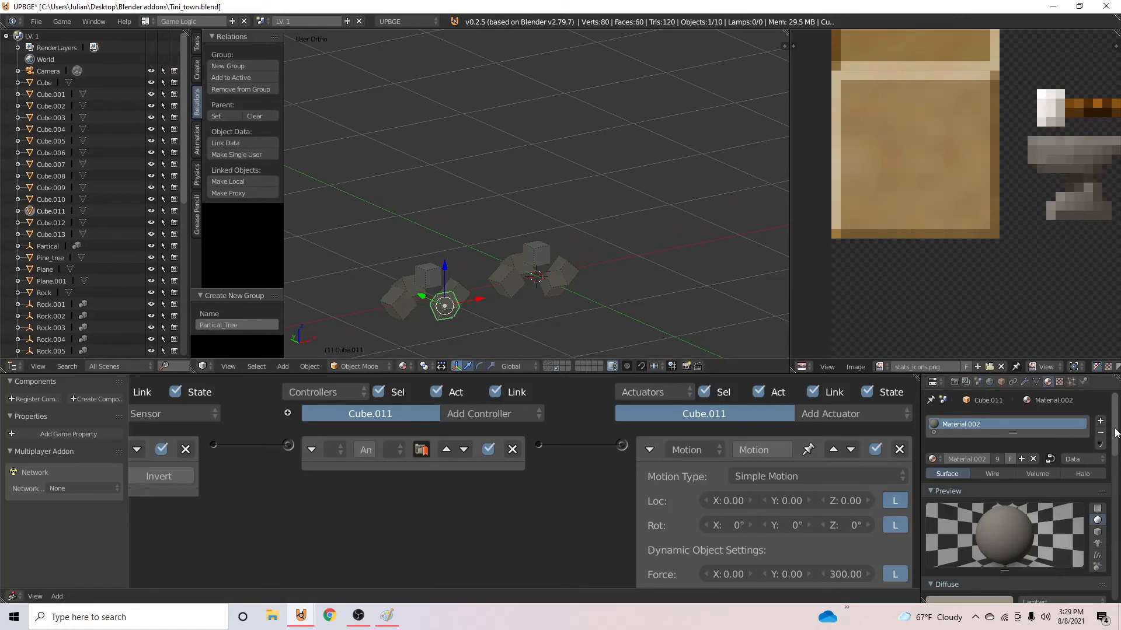
left_click(1022, 460)
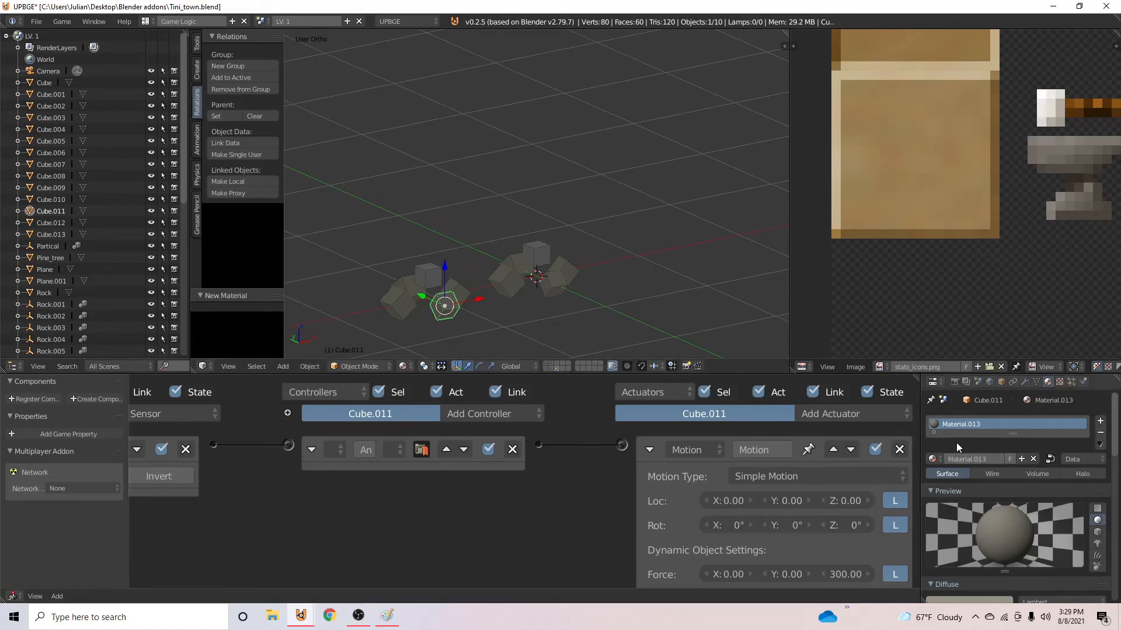
scroll(956, 443, "down", 5)
scroll(975, 494, "down", 2)
left_click(980, 487)
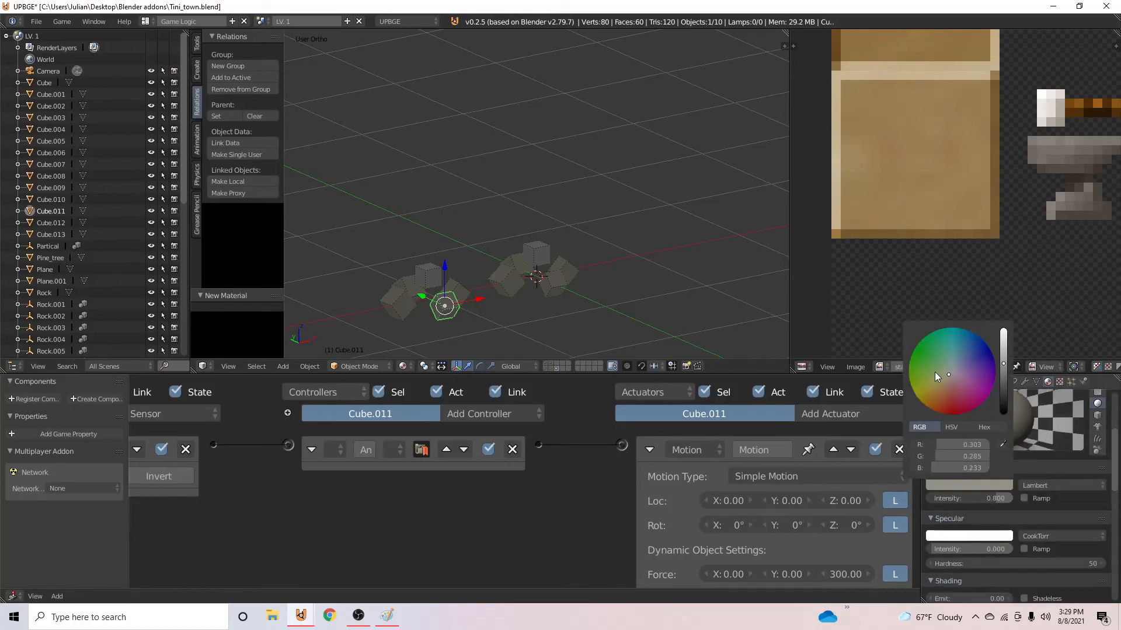
left_click_drag(935, 373, 928, 358)
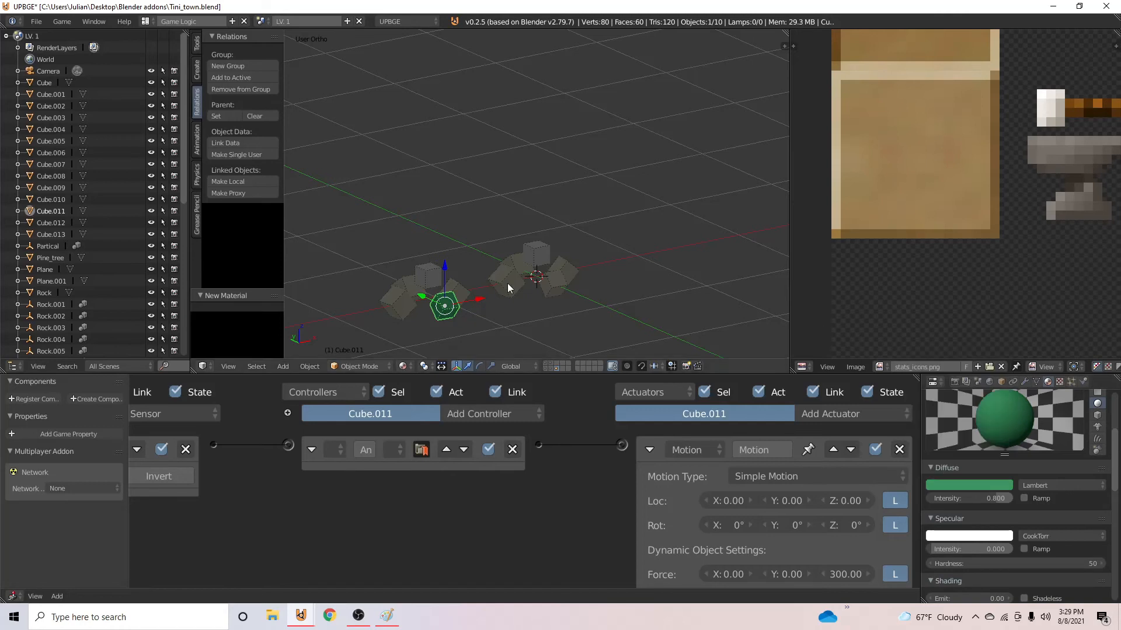
- Assign Material.009 to the top cube of the copied particle cluster and save over the file
left_click(407, 295)
key("ctrl+s")
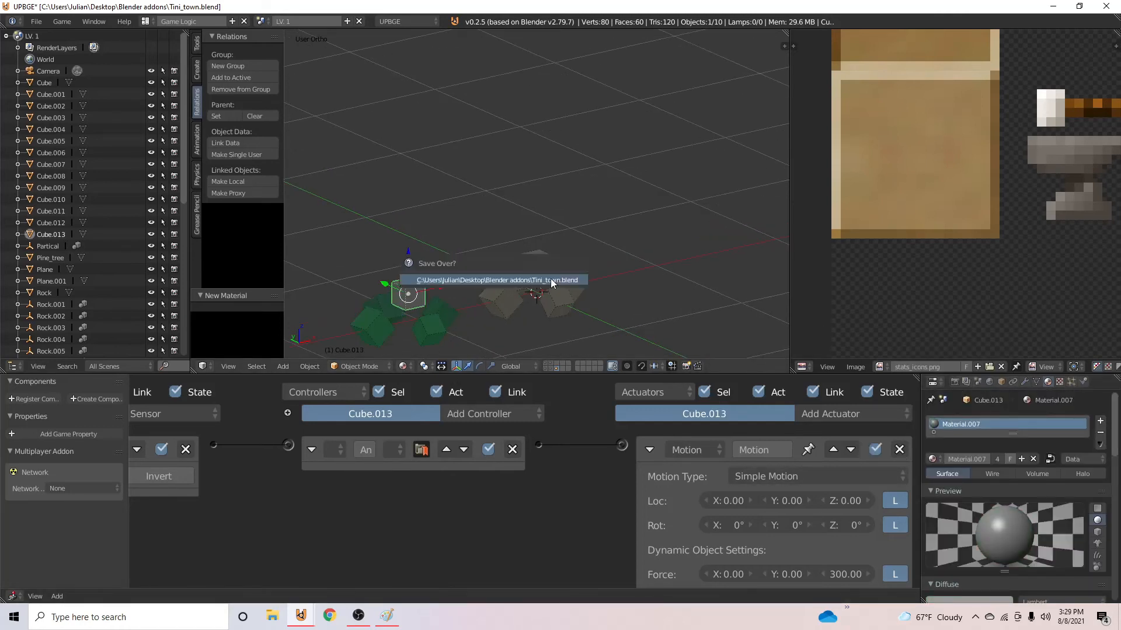
left_click(420, 283)
left_click(932, 458)
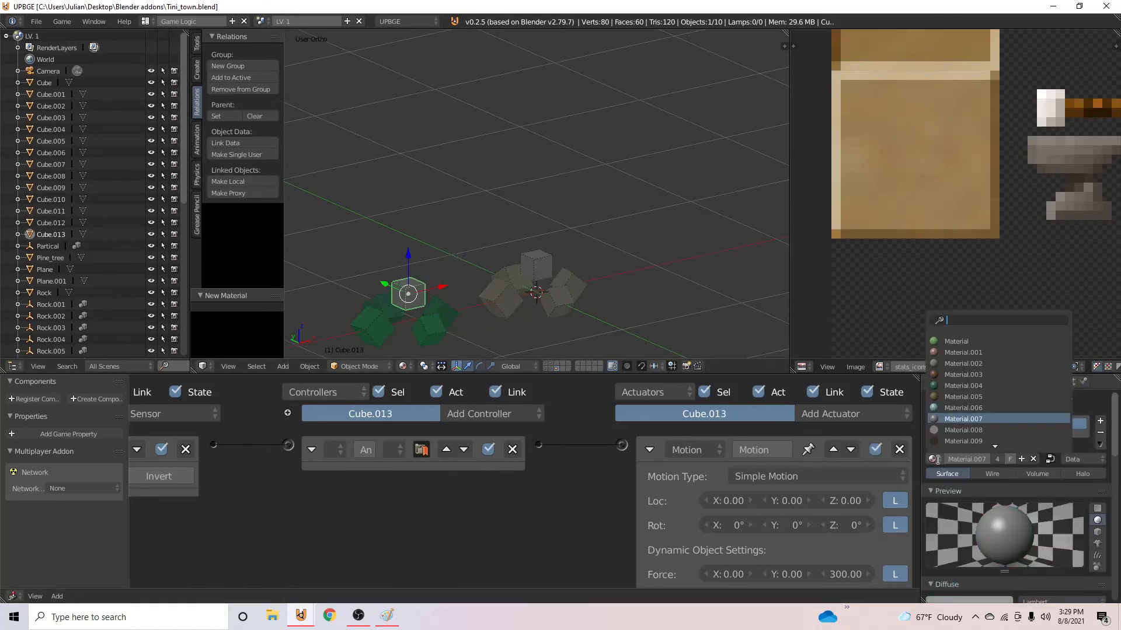
left_click(977, 441)
scroll(466, 268, "down", 2)
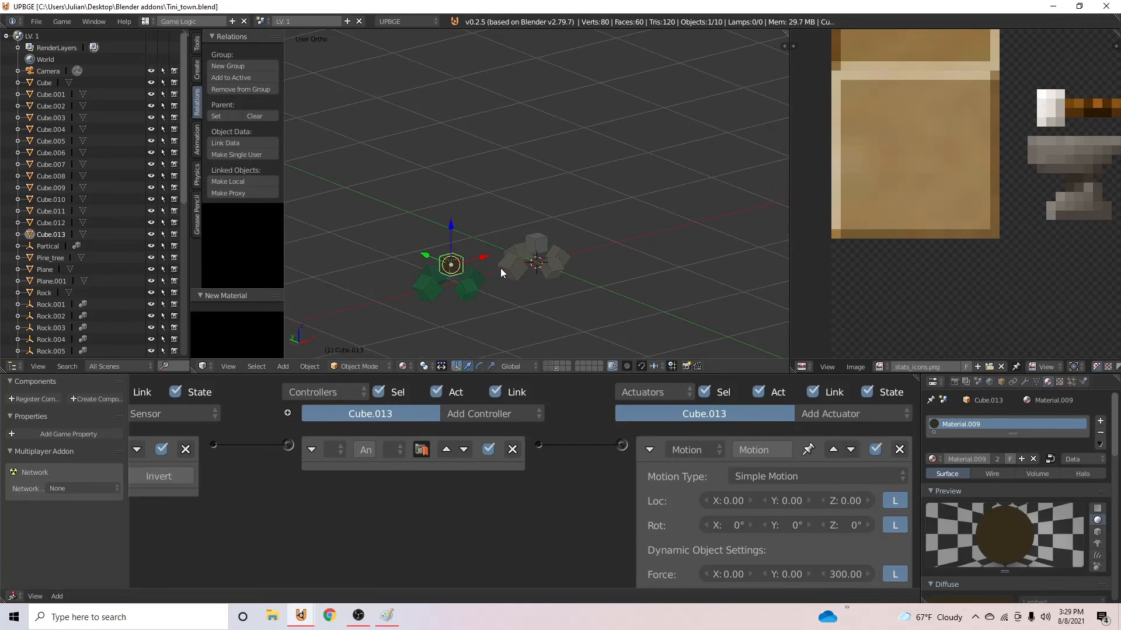
key("p")
key("Escape")
key("ctrl+s")
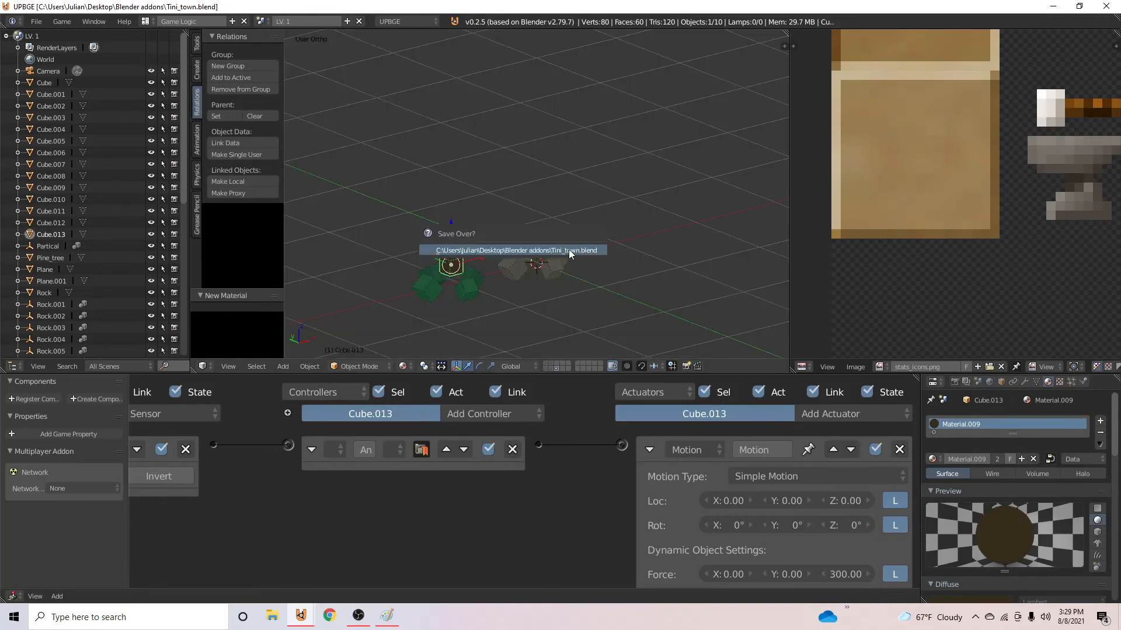
left_click(569, 252)
- Add a Partical_Tree group instance on the existing particle instance's layer and set its origin to the centre of mass (volume)
right_click(470, 290)
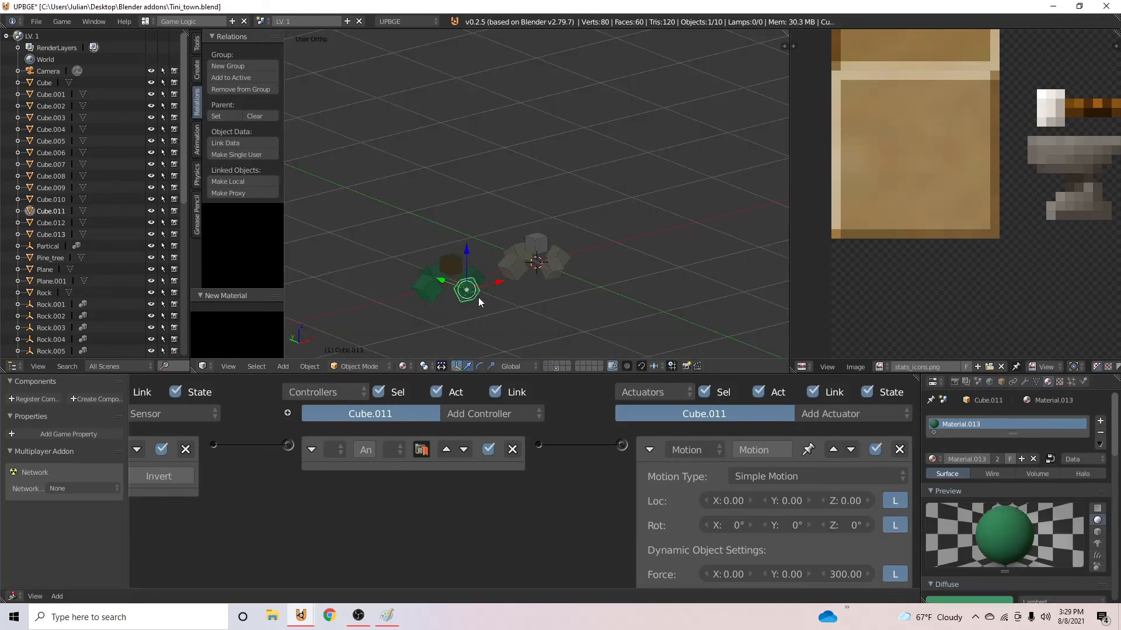
left_click(549, 364)
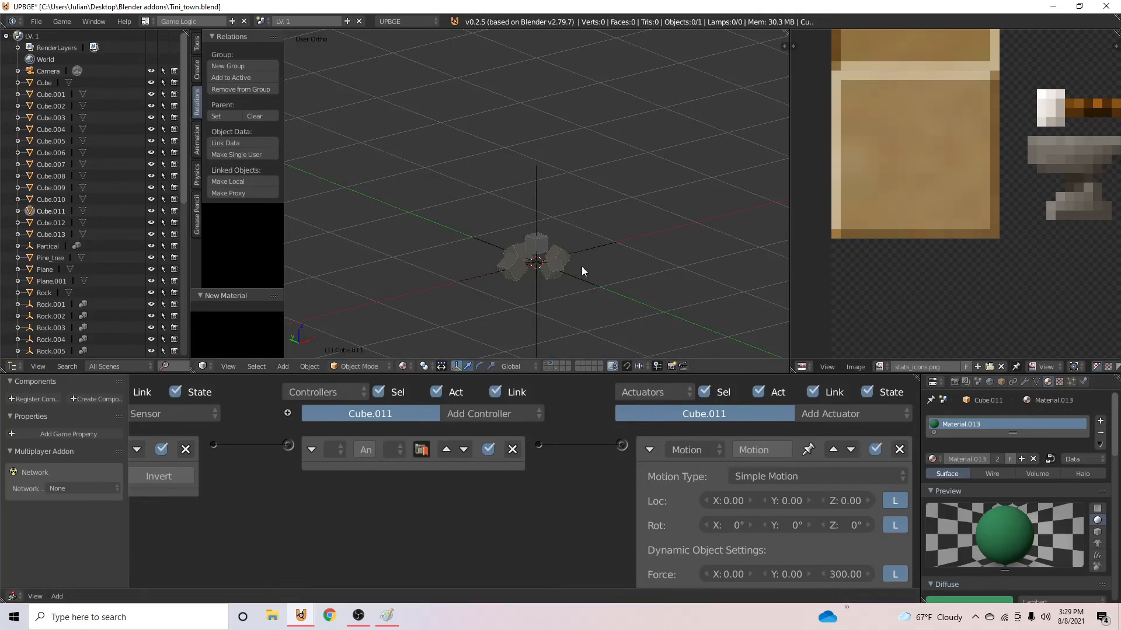
key("shift+a")
mouse_move(595, 286)
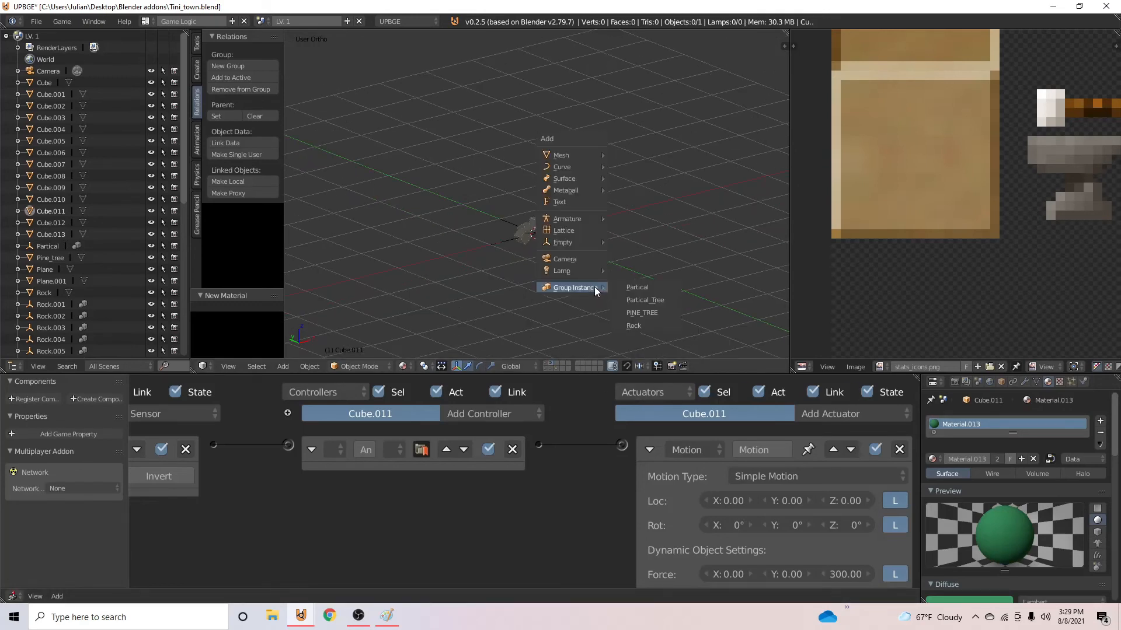
left_click(670, 302)
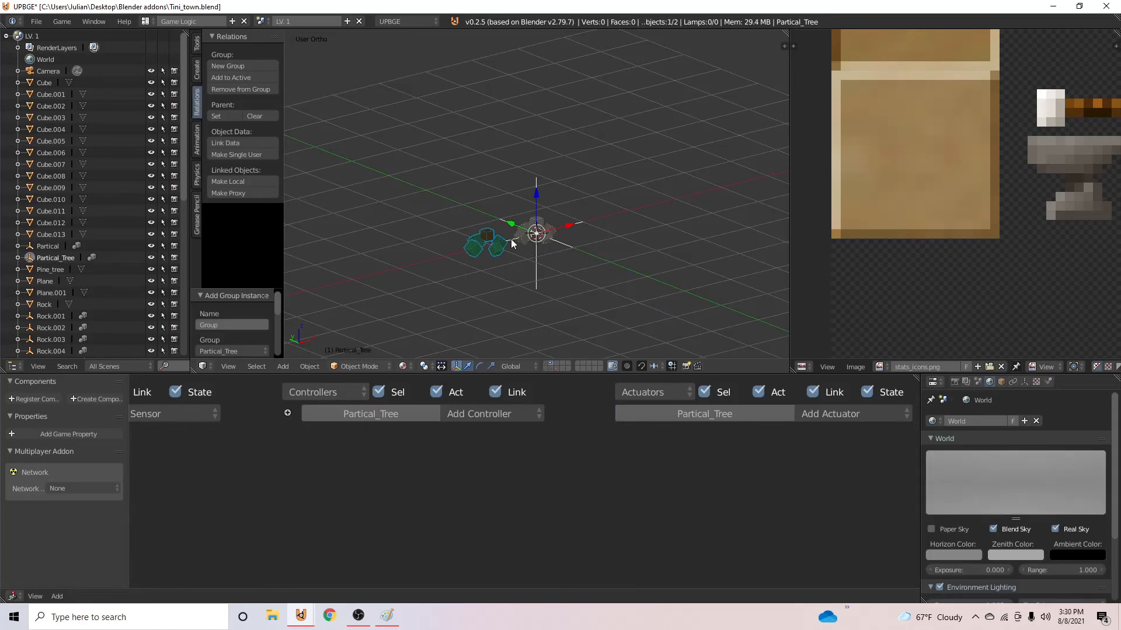
left_click(310, 367)
mouse_move(335, 319)
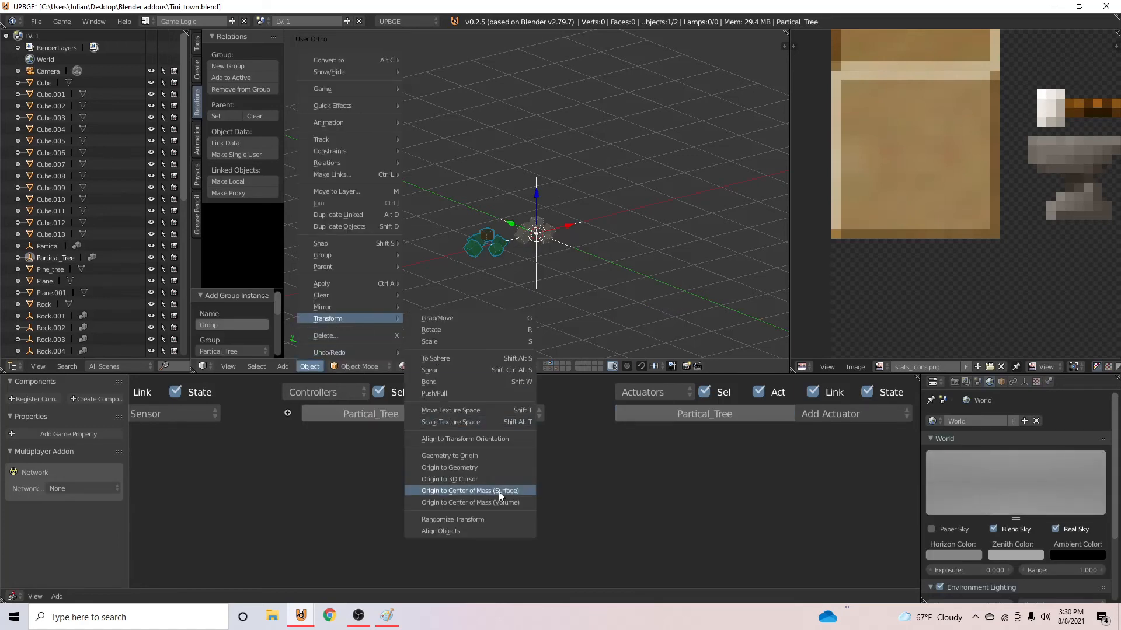
left_click(498, 491)
- Set the pine tree's Add Object actuator to spawn Partical_Tree and save over the file
left_click(547, 363)
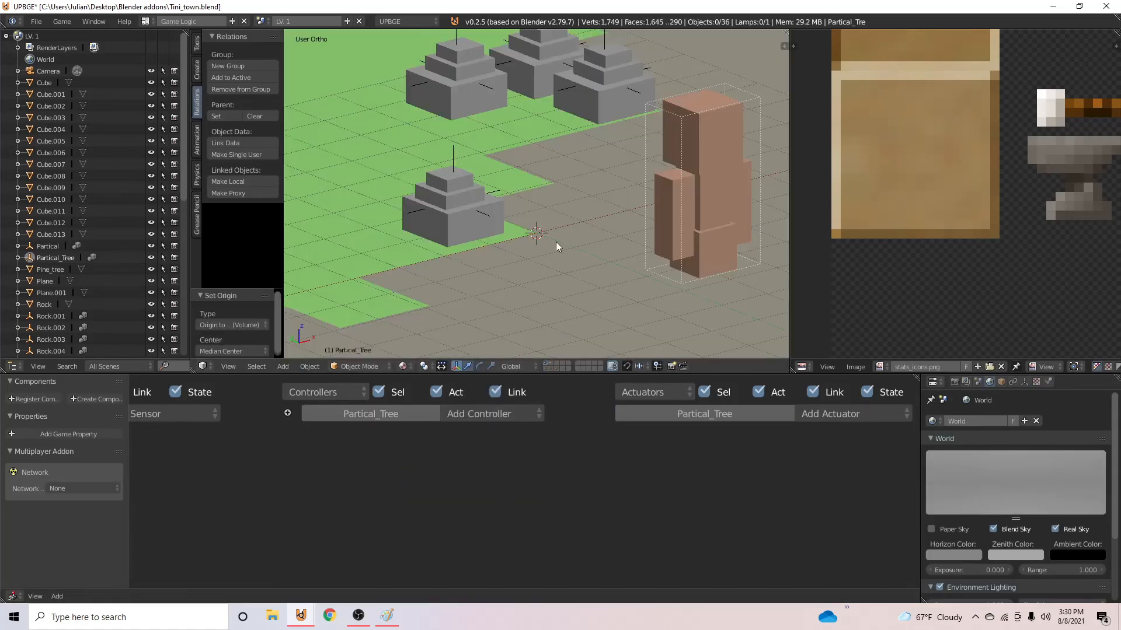
left_click(546, 369)
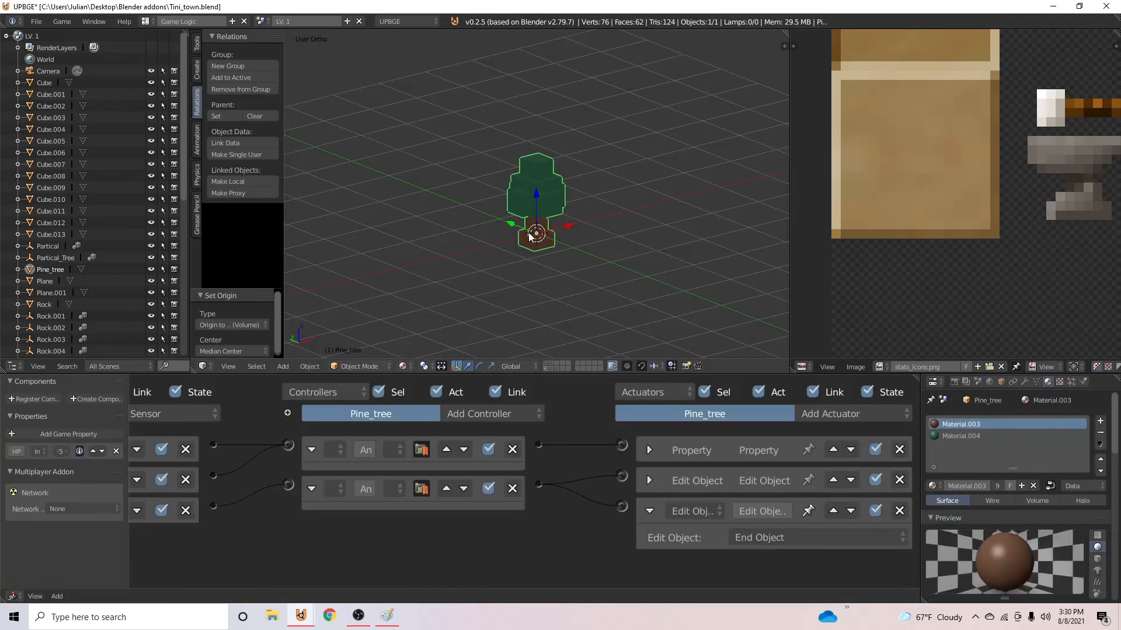
left_click(700, 475)
left_click(738, 518)
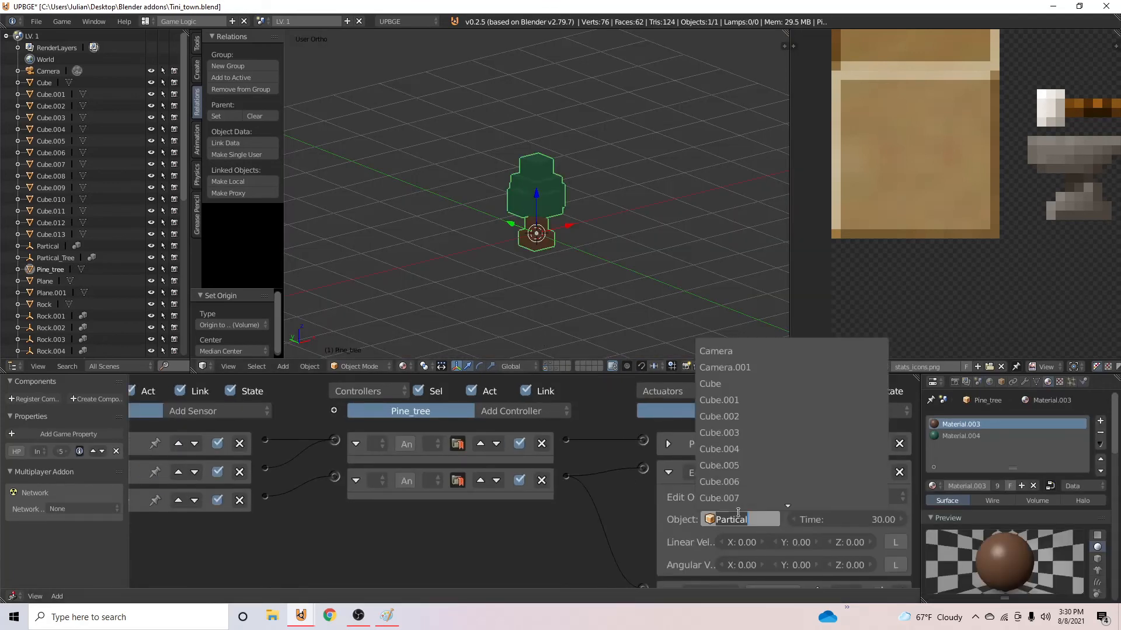
type("Par")
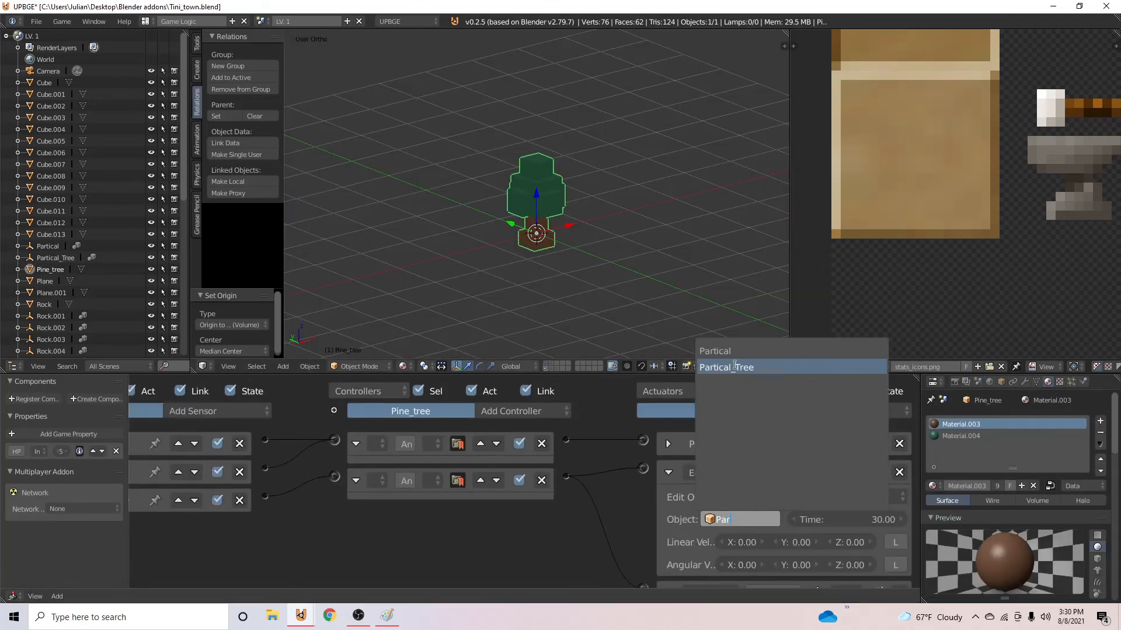
left_click(728, 367)
key("ctrl+s")
key("Return")
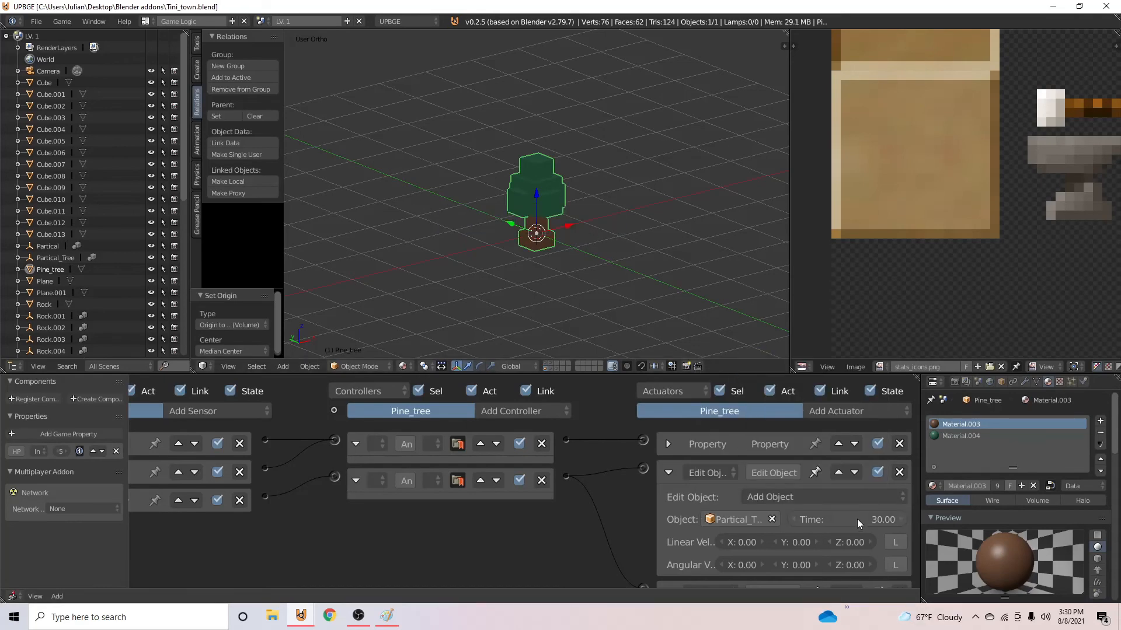
key("ctrl+s")
left_click(512, 247)
scroll(519, 323, "down", 1)
scroll(520, 325, "down", 2)
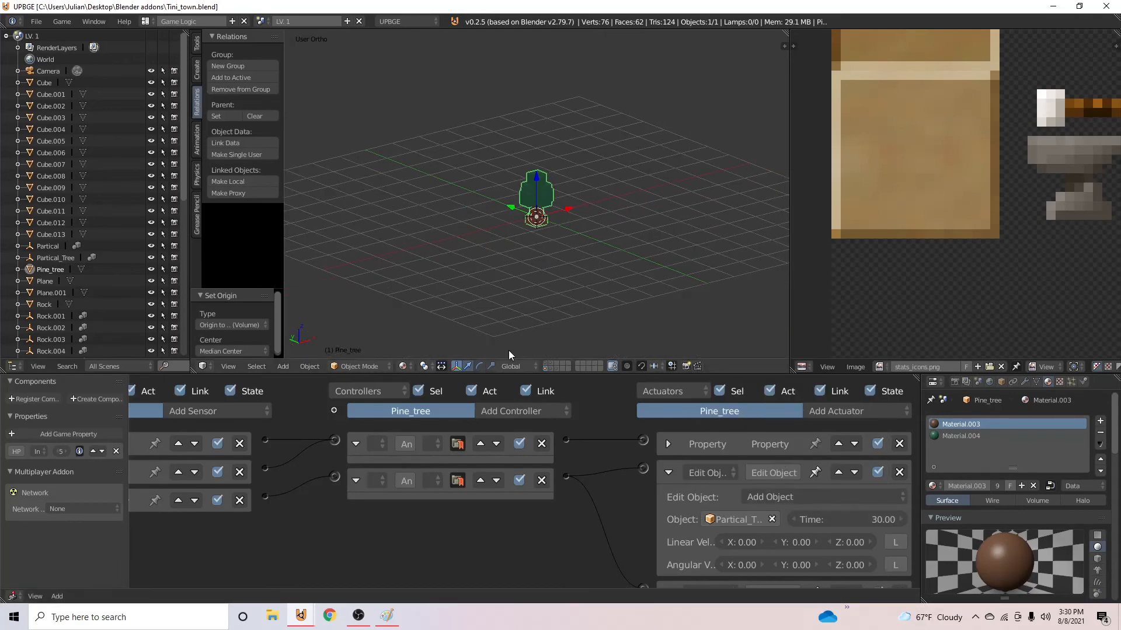
- Show the map's layer, snap the 3D cursor to the centre, and add a PINE_TREE group instance there
left_click(546, 362)
scroll(582, 229, "down", 3)
key("shift+s")
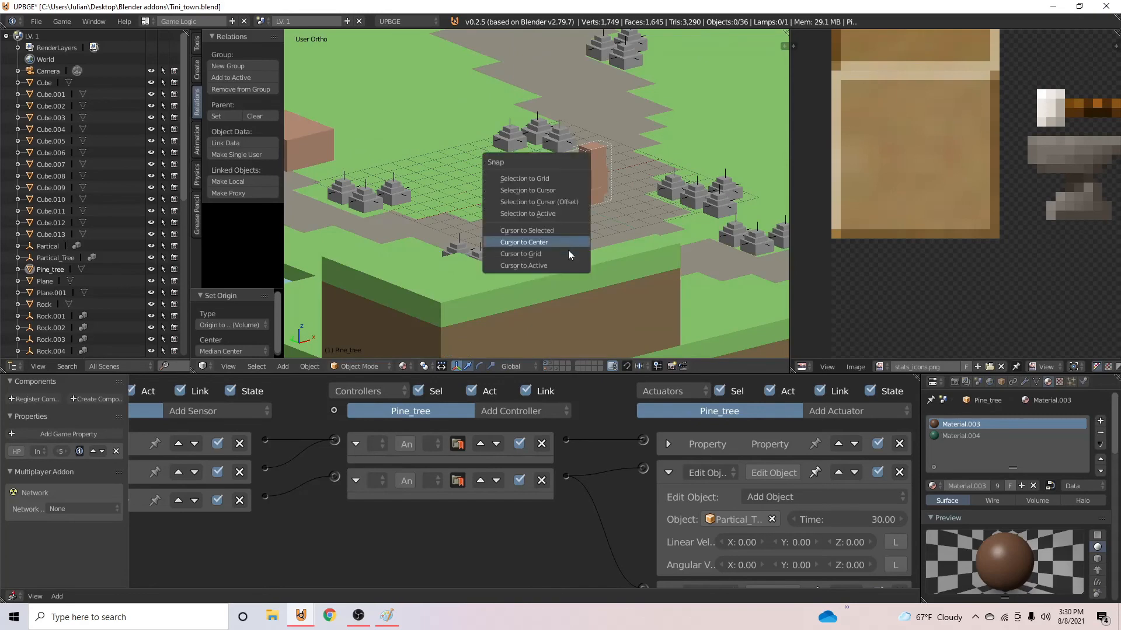
left_click(559, 240)
key("shift+a")
mouse_move(563, 234)
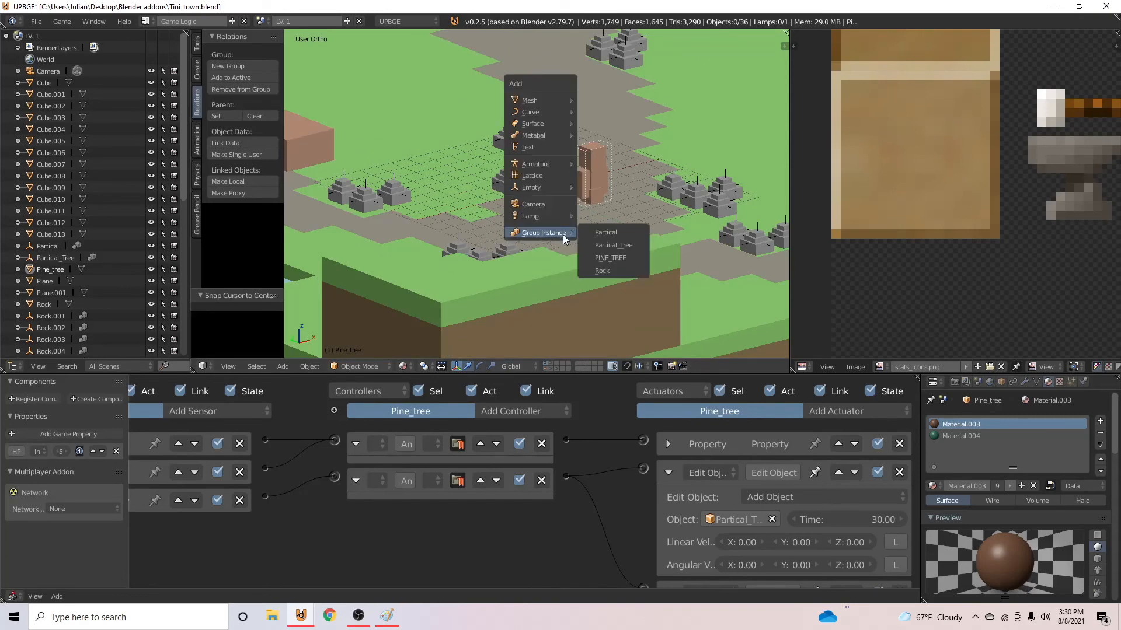
left_click(611, 253)
- Scale the PINE_TREE instance up and raise it slightly above the 3D cursor on the map
scroll(524, 168, "down", 3)
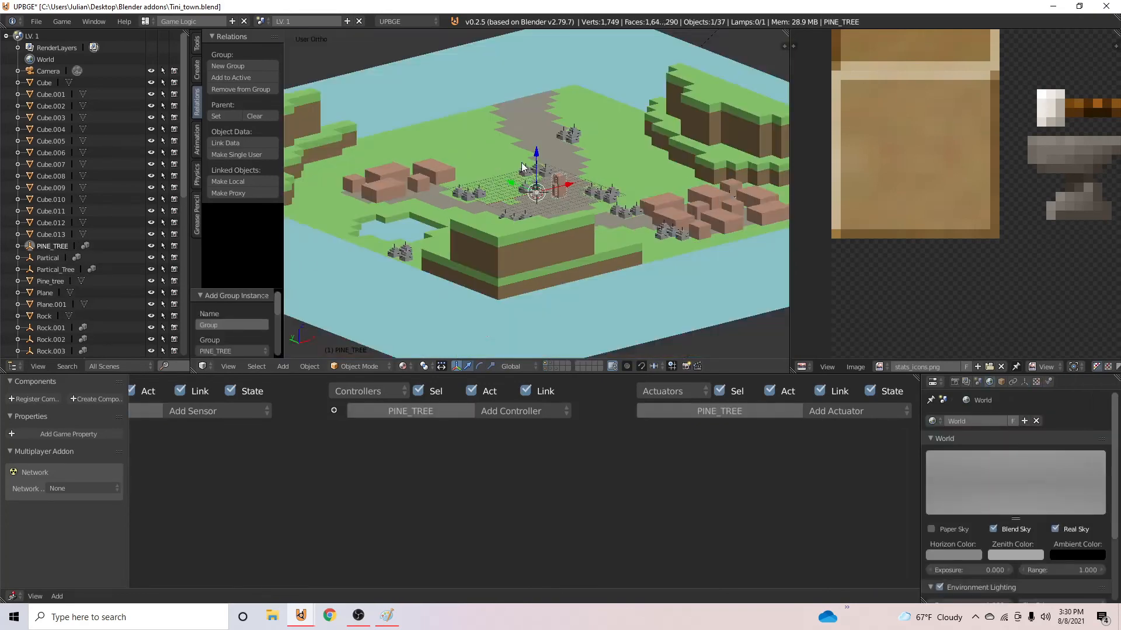
scroll(524, 168, "up", 6)
key("s")
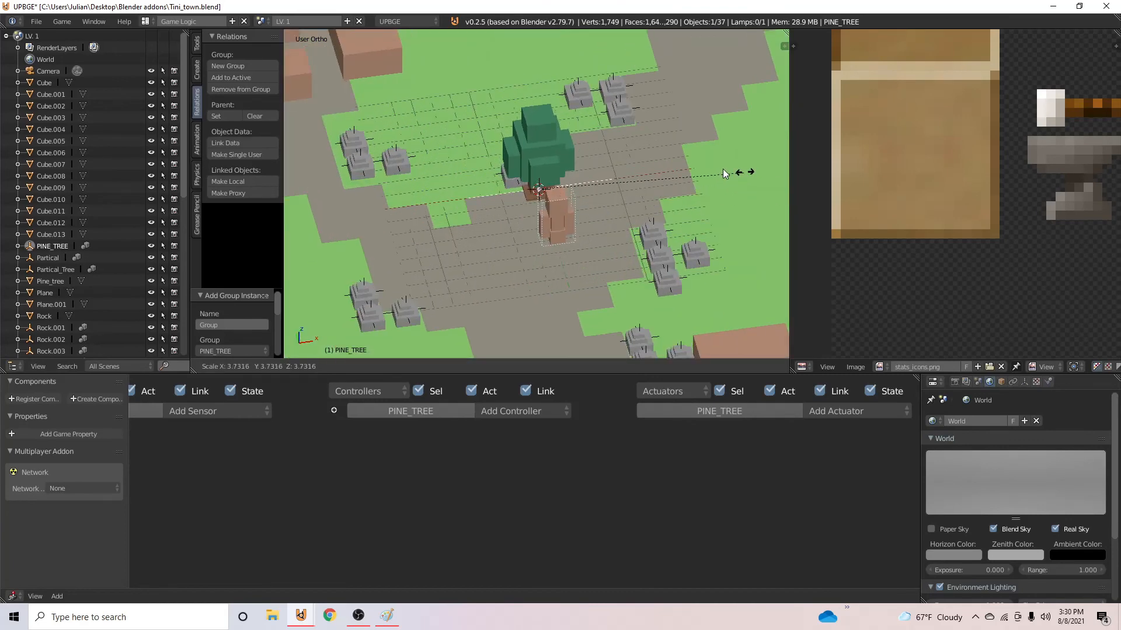
left_click(699, 177)
scroll(797, 189, "down", 1)
scroll(400, 177, "up", 1)
middle_click_drag(400, 177, 570, 129)
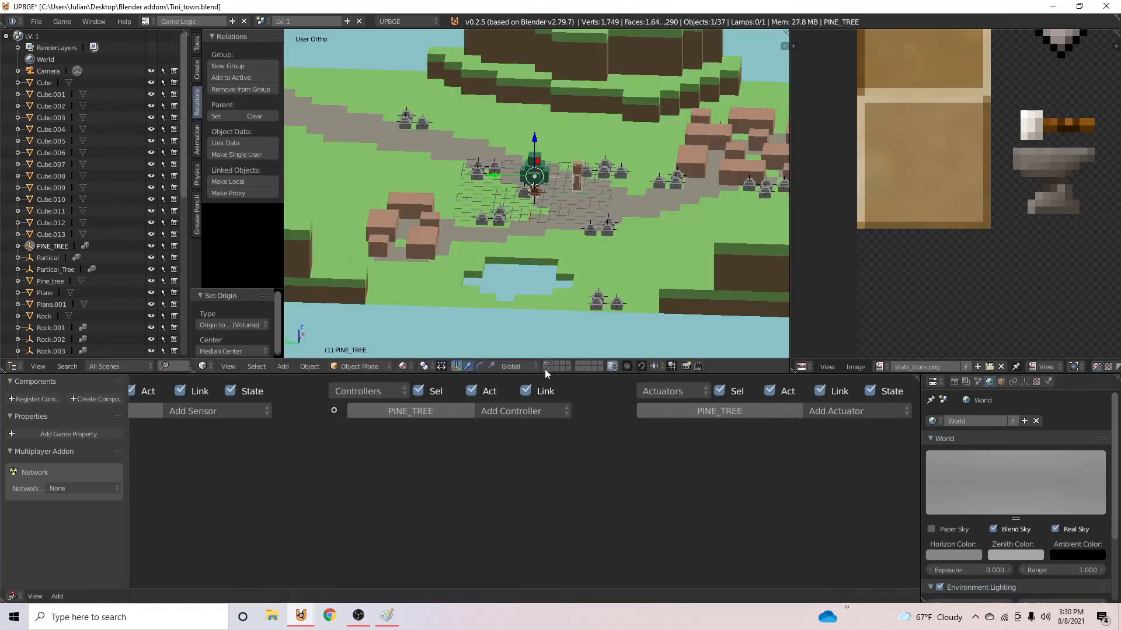
left_click(545, 369)
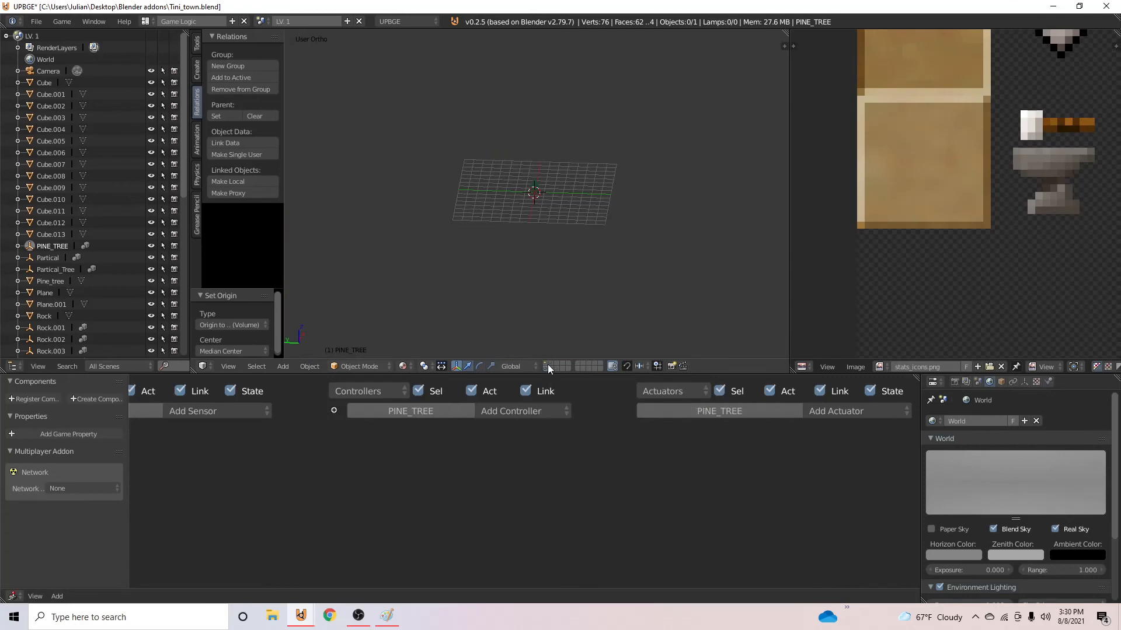
left_click(547, 364)
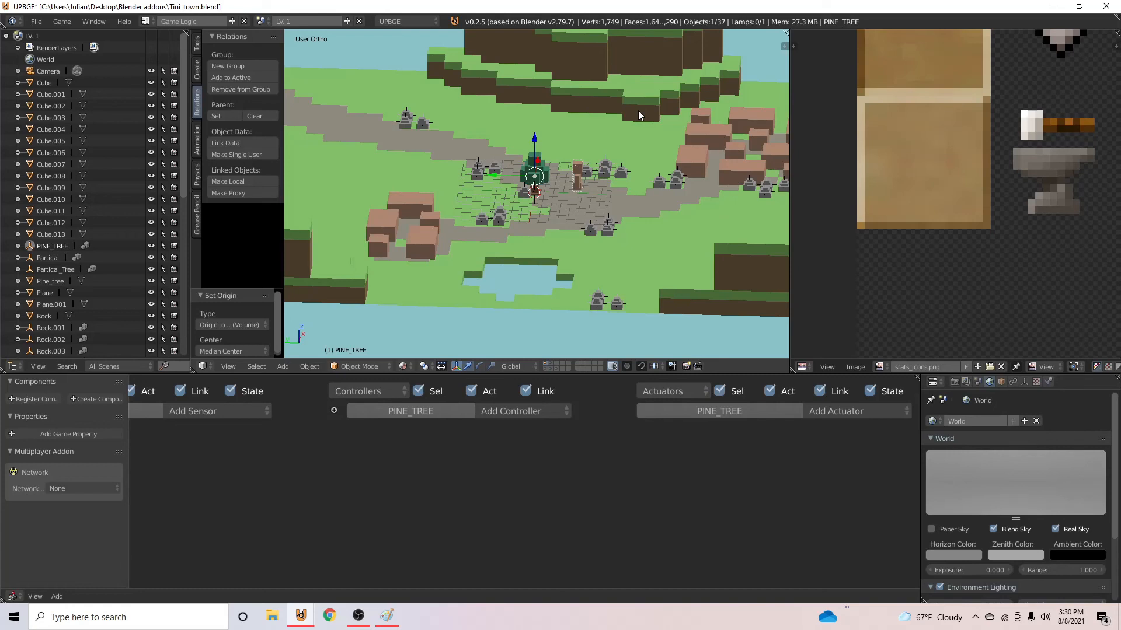
- In top view, move the PINE_TREE instance beside the path at the map's far edge, about 13.65 units along X
key("KP_7")
scroll(572, 174, "up", 1)
middle_click_drag(575, 175, 558, 289, "shift")
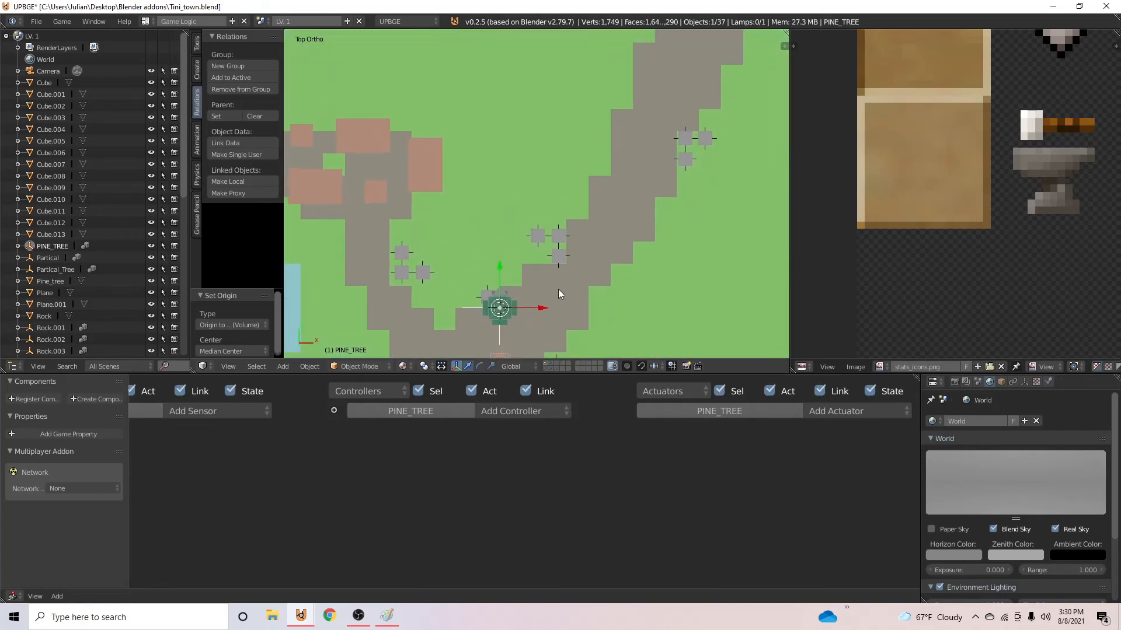
scroll(558, 289, "down", 2)
left_click_drag(518, 230, 601, 37)
left_click_drag(551, 75, 641, 77)
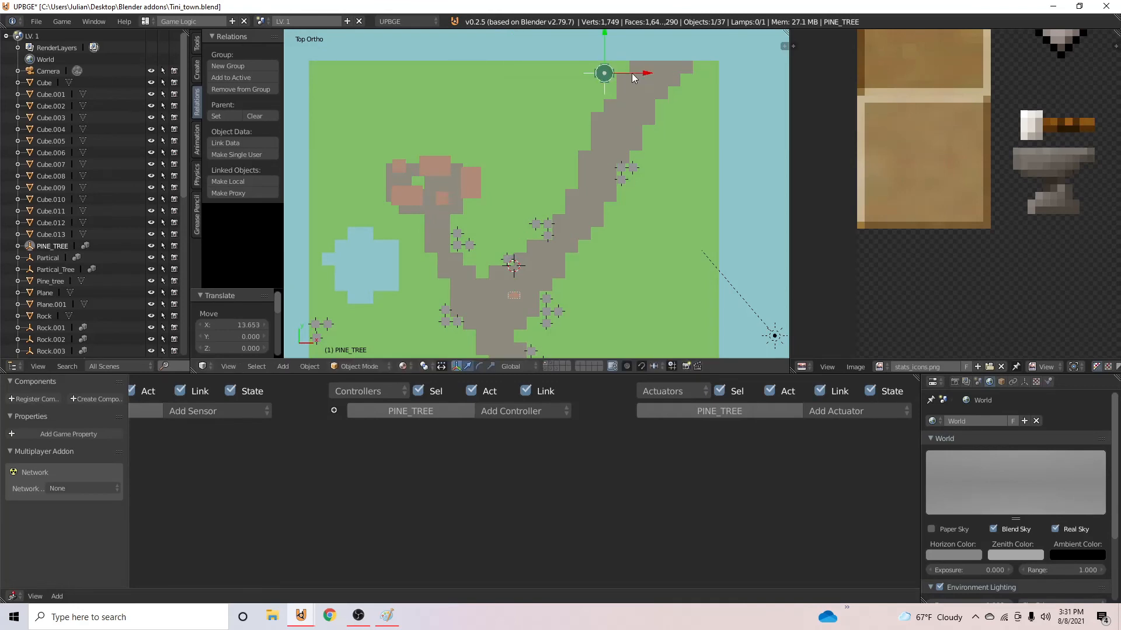
left_click_drag(605, 45, 627, 100)
- Duplicate the pine tree instance repeatedly to form a forest of staggered rows on the village side of the path
key("shift+d")
left_click(606, 47)
key("shift+d")
left_click(621, 66)
right_click(577, 80, "shift")
key("shift+d")
key("shift+d")
left_click(608, 123)
key("shift+d")
left_click(528, 125)
- Duplicate pairs of pine trees down the opposite side of the path and shift one forest tree about 0.88 units along Y
key("shift+d")
left_click(545, 103)
key("shift+d")
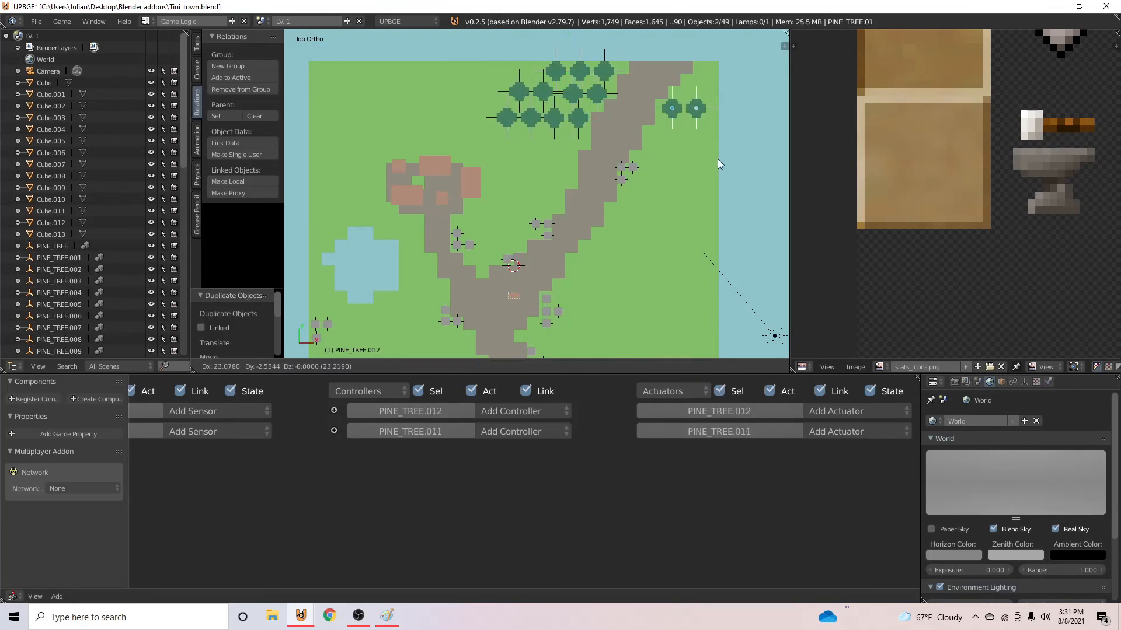
left_click(717, 158)
key("shift+d")
key("shift+d")
left_click(681, 217)
right_click(560, 113)
left_click_drag(553, 77, 554, 71)
middle_click_drag(560, 105, 618, 354)
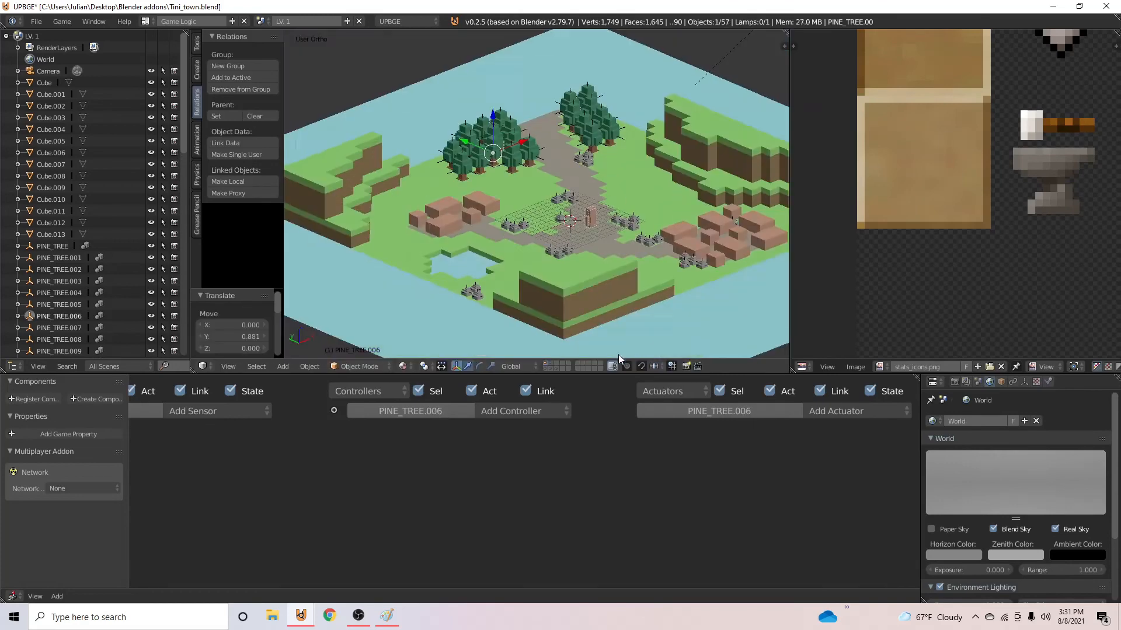
- In top view, rotate several individual pine trees on both sides of the path by differing angles
key("KP_7")
right_click(507, 120)
key("r")
right_click(573, 94)
key("r")
right_click(555, 72)
right_click(682, 136)
key("r")
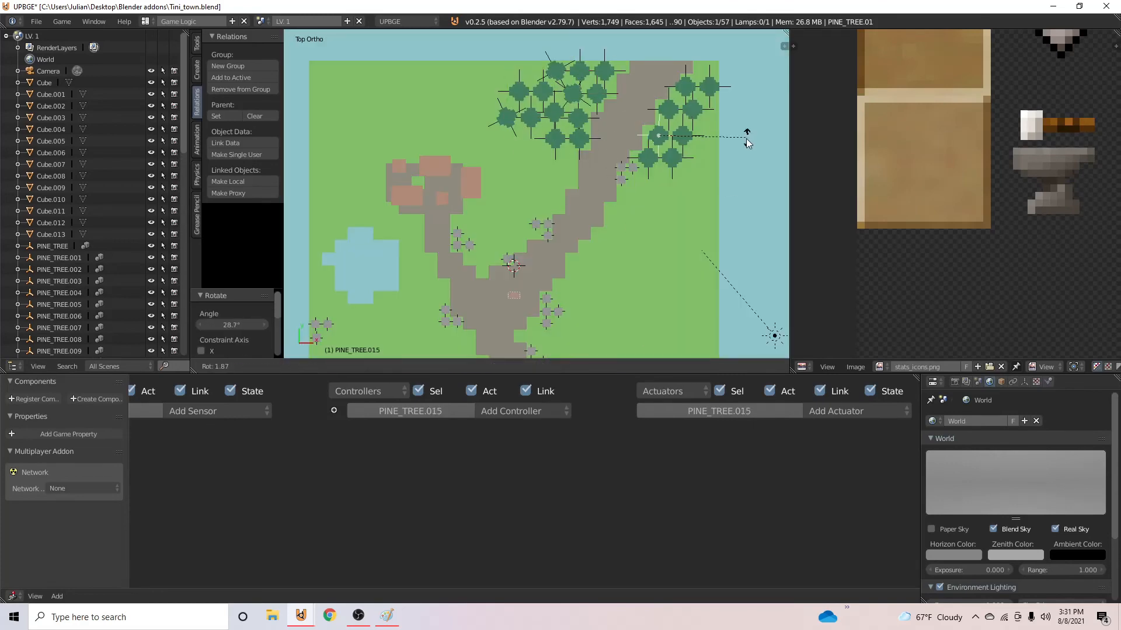
- Add more pine tree duplicates beyond the path at the map's outer side and save over the file
key("shift+d")
left_click(726, 147)
key("shift+d")
key("shift+d")
key("ctrl+s")
middle_click_drag(667, 262, 462, 229)
middle_click_drag(369, 232, 489, 220)
- Run the game from the camera view and walk the character past the rocks up to the pine forest to test the trees
key("KP_0")
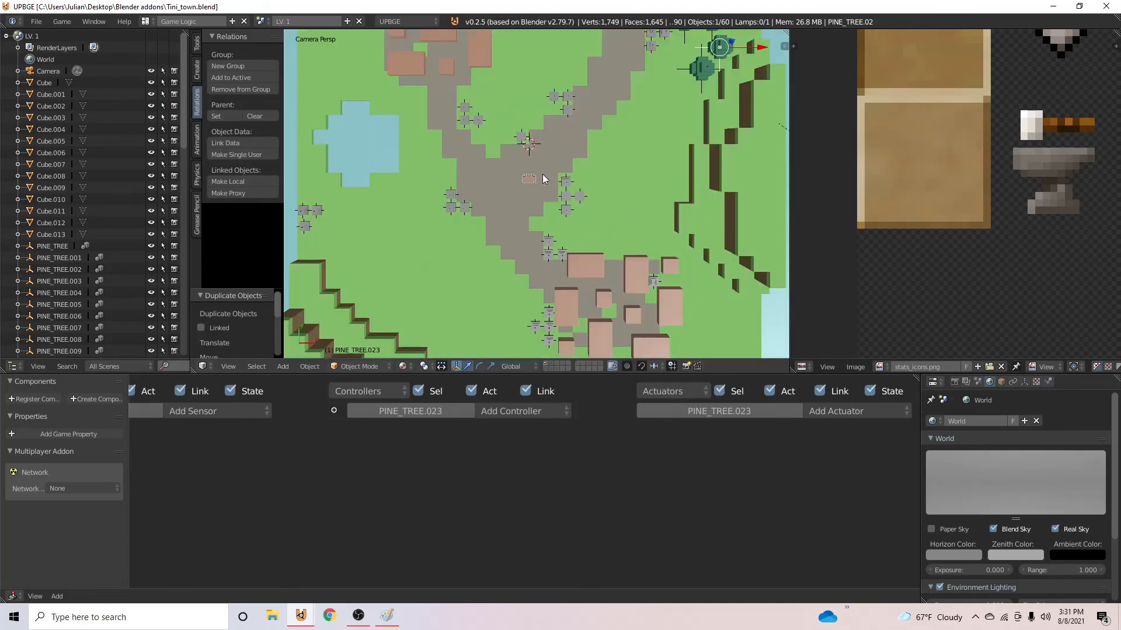
key("p")
key("w")
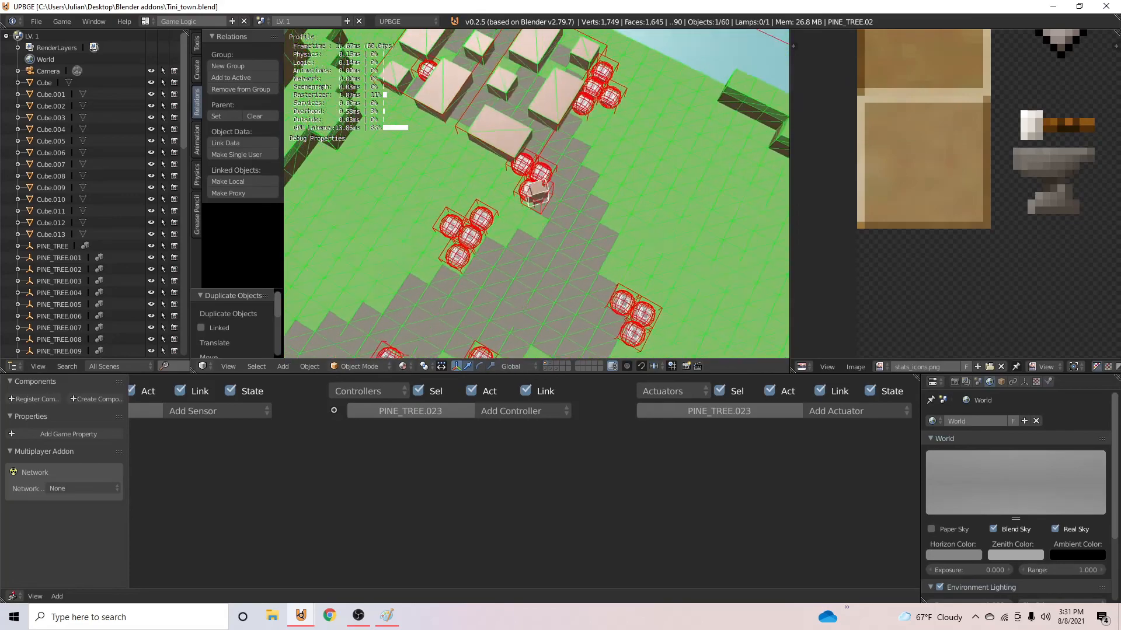
key("a")
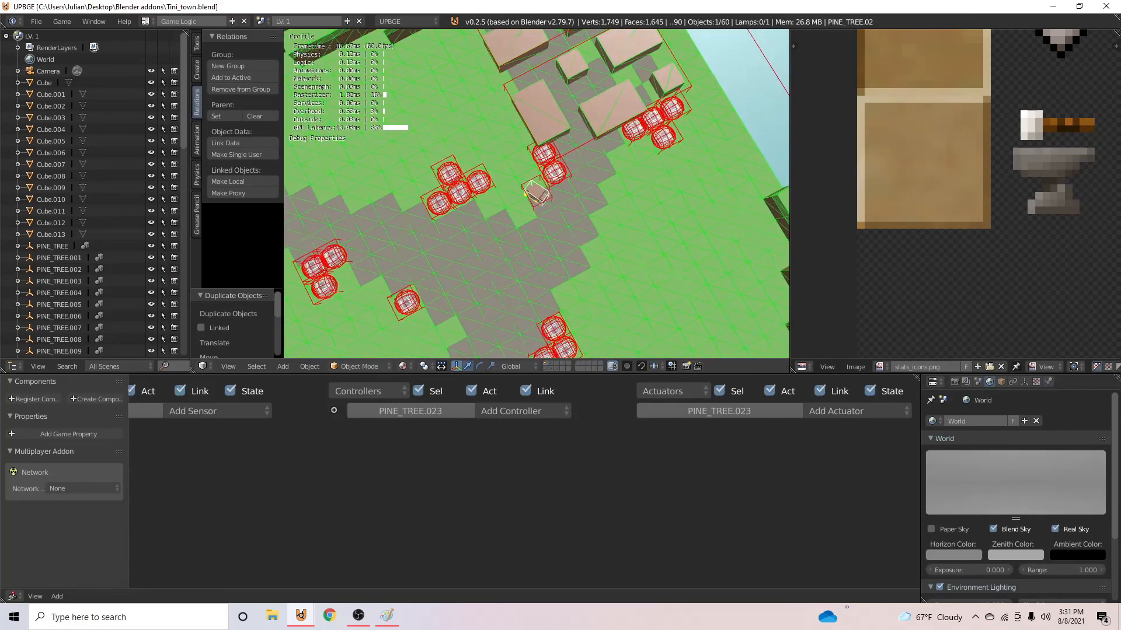
key("a")
key("w")
key("w")
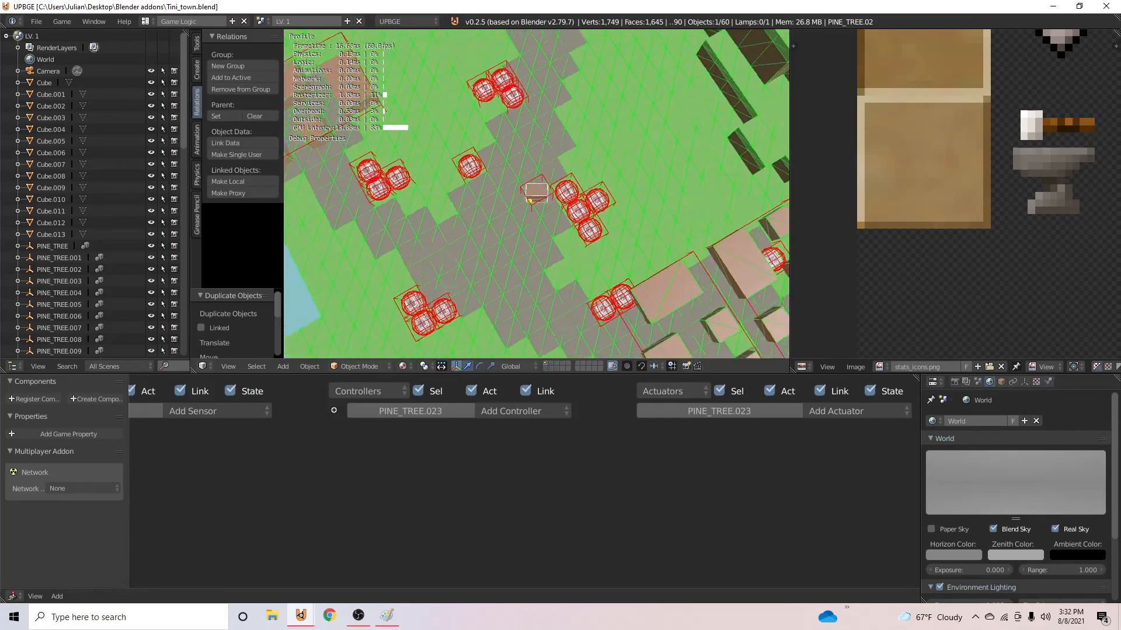
key("w")
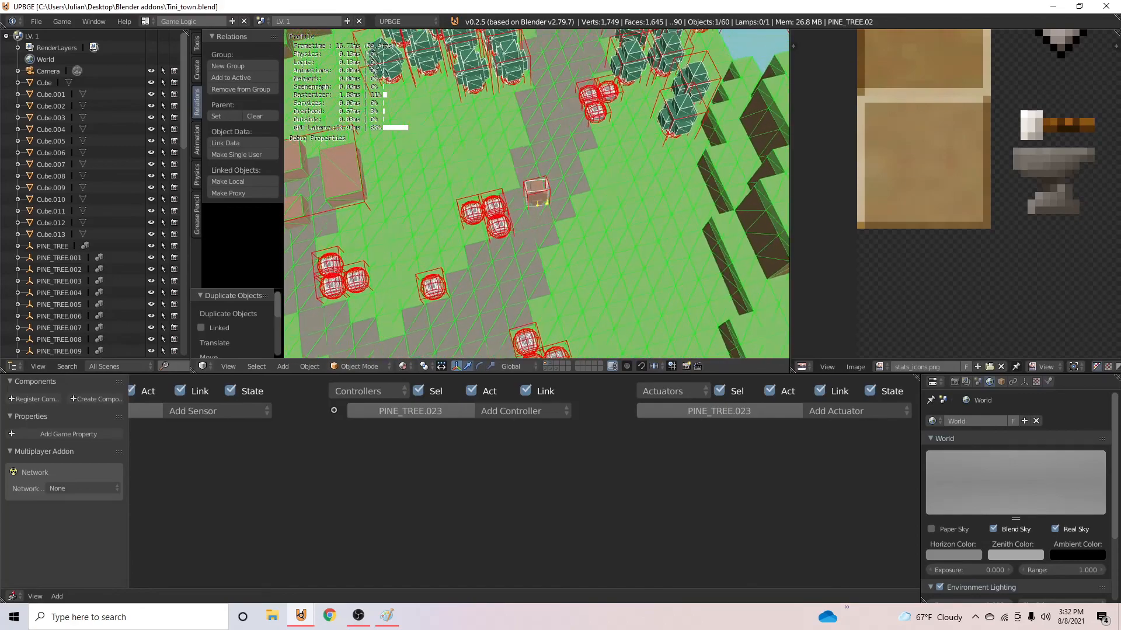
key("w")
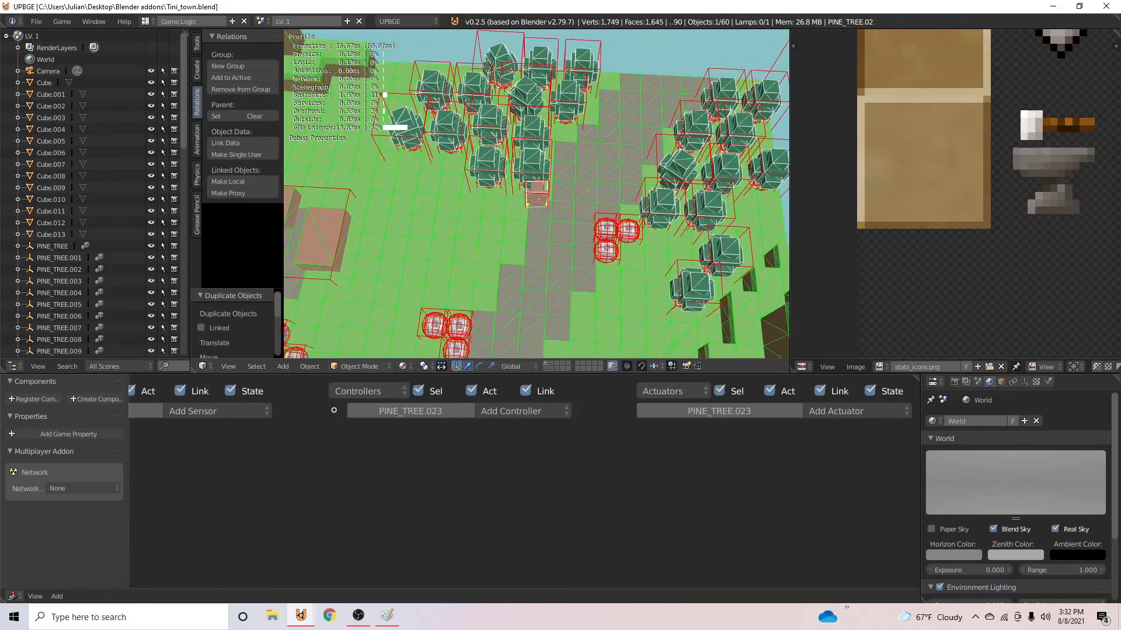
key("Escape")
- On the layer holding the source pine tree, set the tree's origin to its center of mass (volume)
left_click(550, 364)
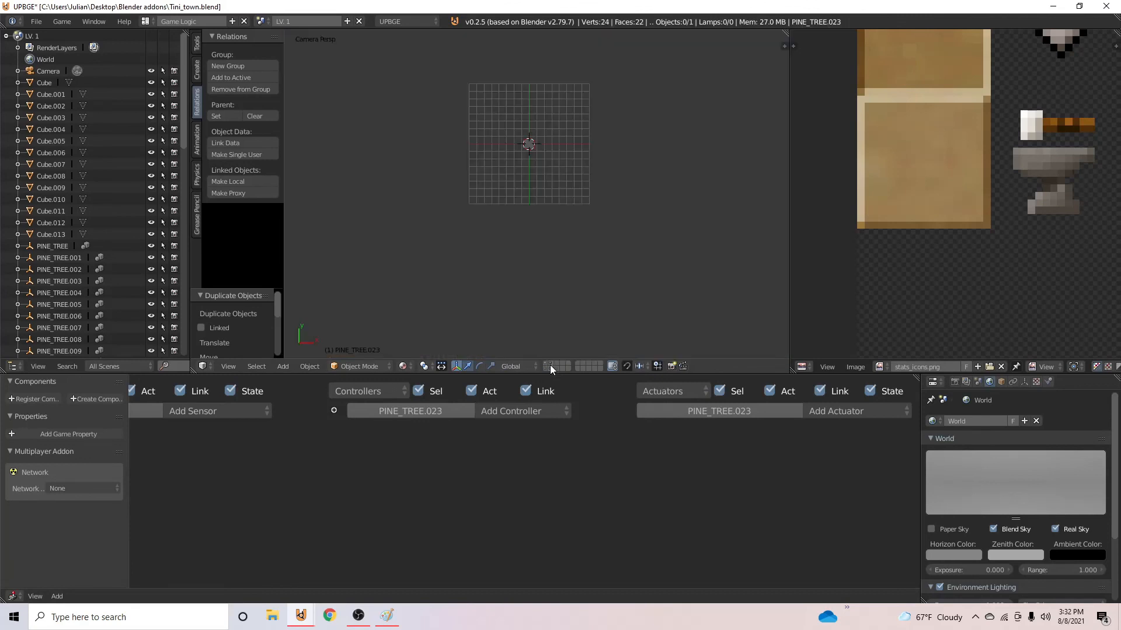
middle_click_drag(506, 84, 487, 34)
scroll(525, 284, "up", 3)
scroll(525, 285, "up", 3)
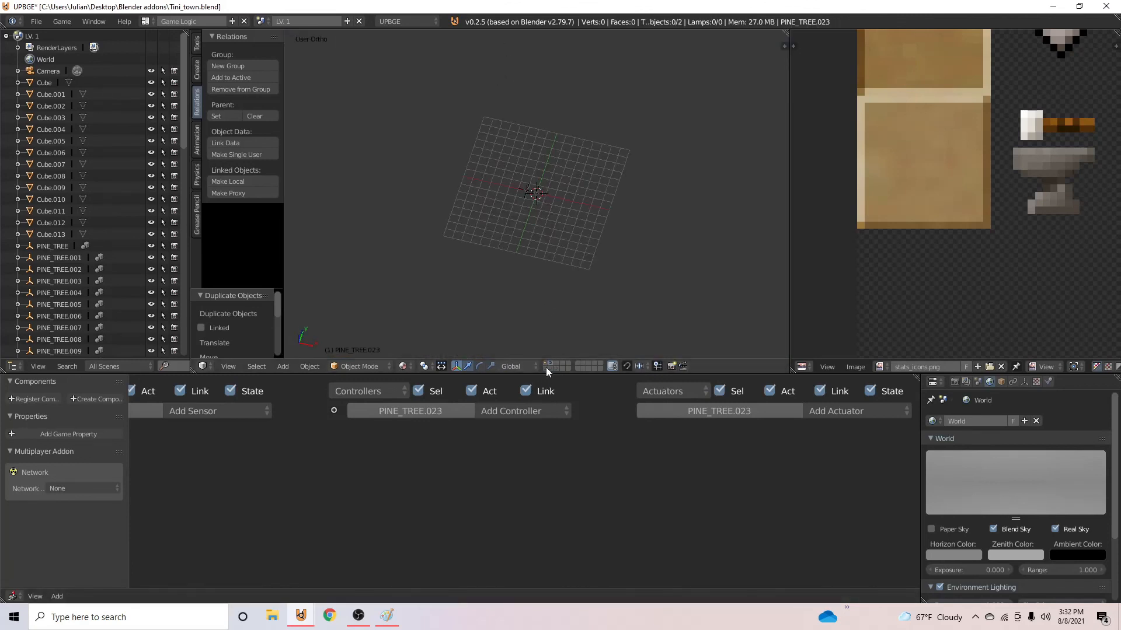
left_click(545, 369)
scroll(527, 216, "up", 6)
right_click(526, 216)
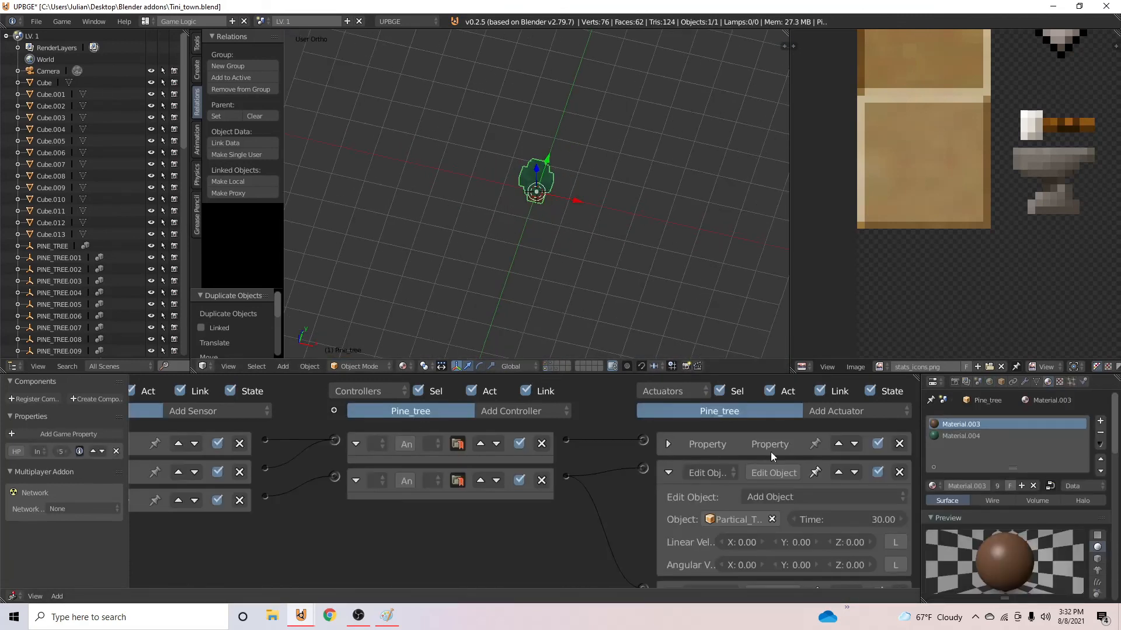
left_click(668, 472)
middle_click_drag(441, 262, 519, 280)
left_click(310, 366)
mouse_move(350, 319)
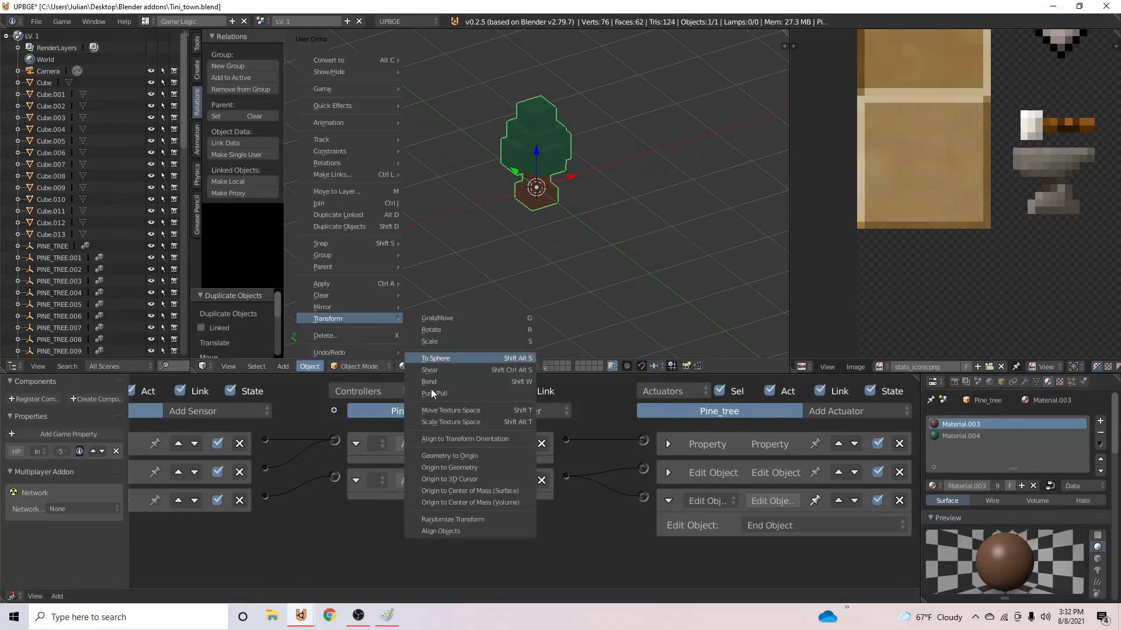
left_click(512, 506)
middle_click_drag(514, 261, 564, 240)
- Set the pine tree's Near sensor distance and reset distance to 2 and save the file
middle_click_drag(461, 507, 603, 503)
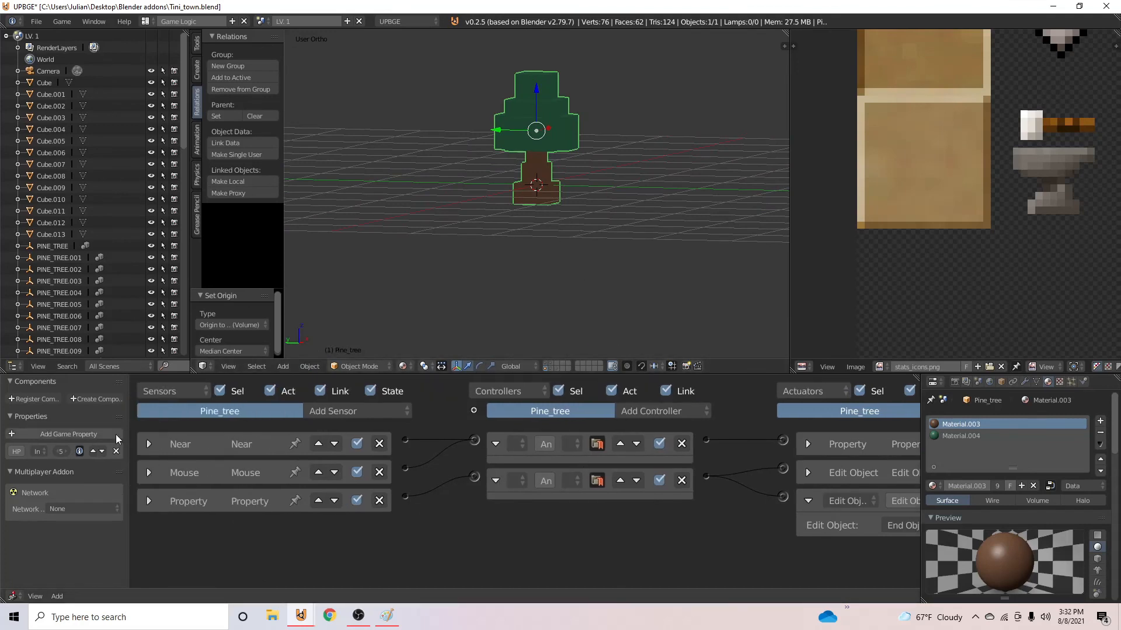
left_click(148, 445)
middle_click_drag(292, 482, 299, 469)
left_click(224, 500)
type("2")
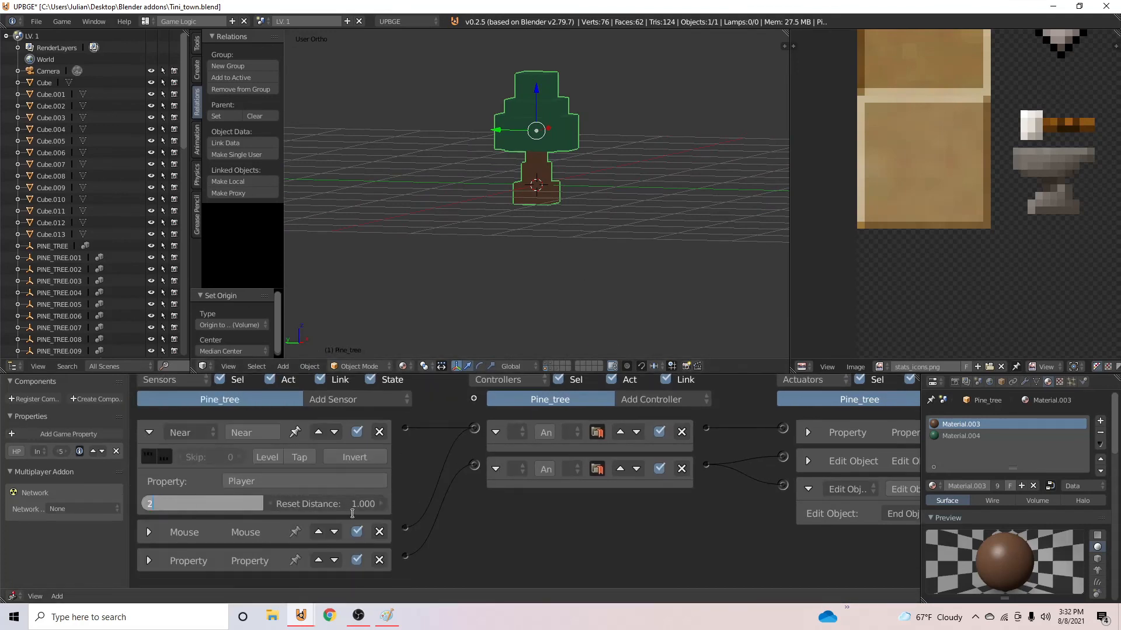
key("Tab")
type("2")
key("Return")
key("ctrl+s")
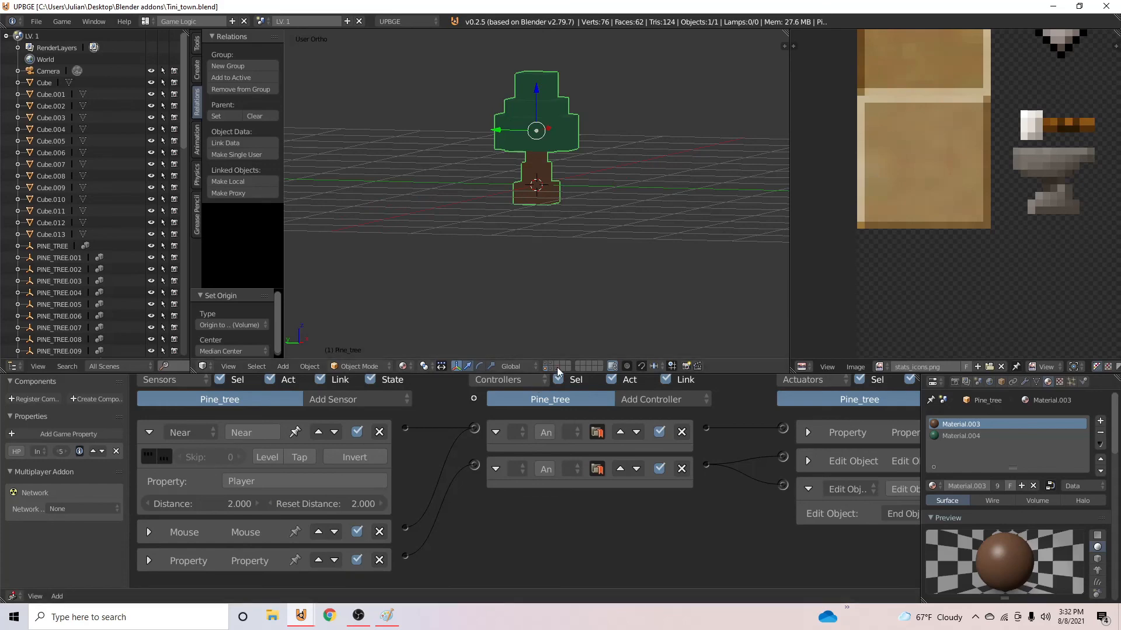
- Return to the map layer and camera view, run the game, and steer the character to the pine trees to test breaking them
key("KP_Divide")
key("KP_0")
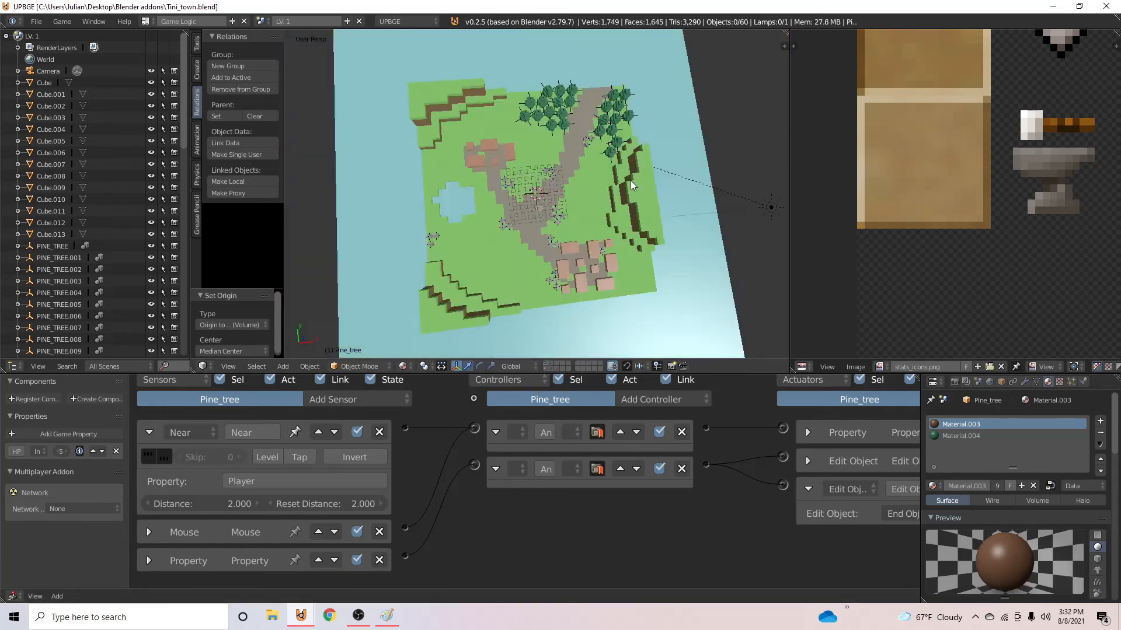
key("p")
key("Escape")
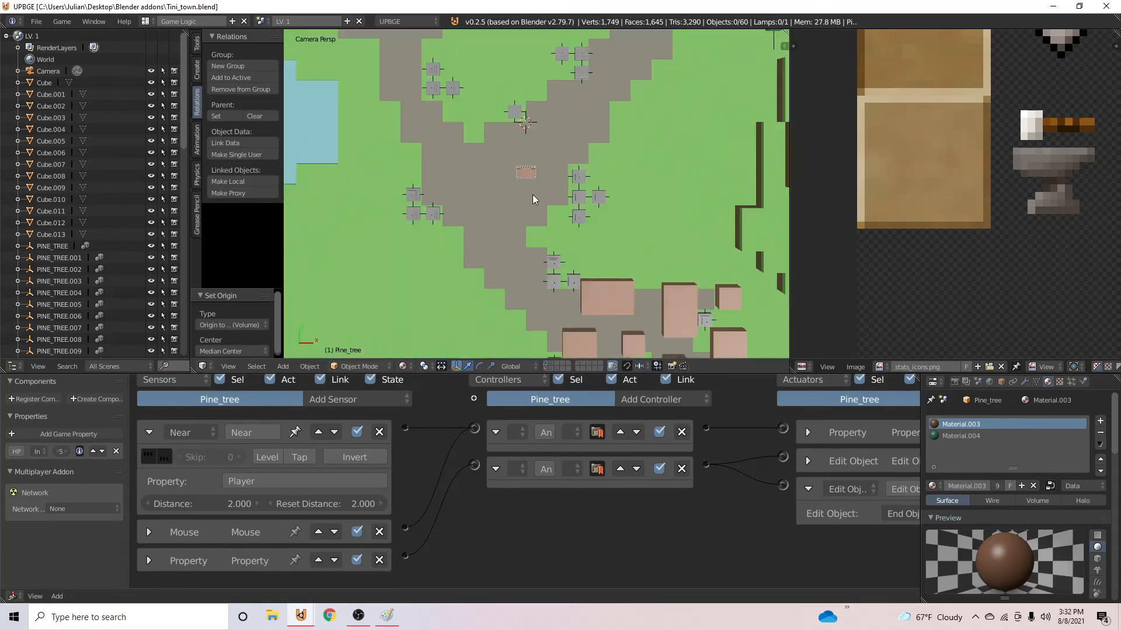
key("p")
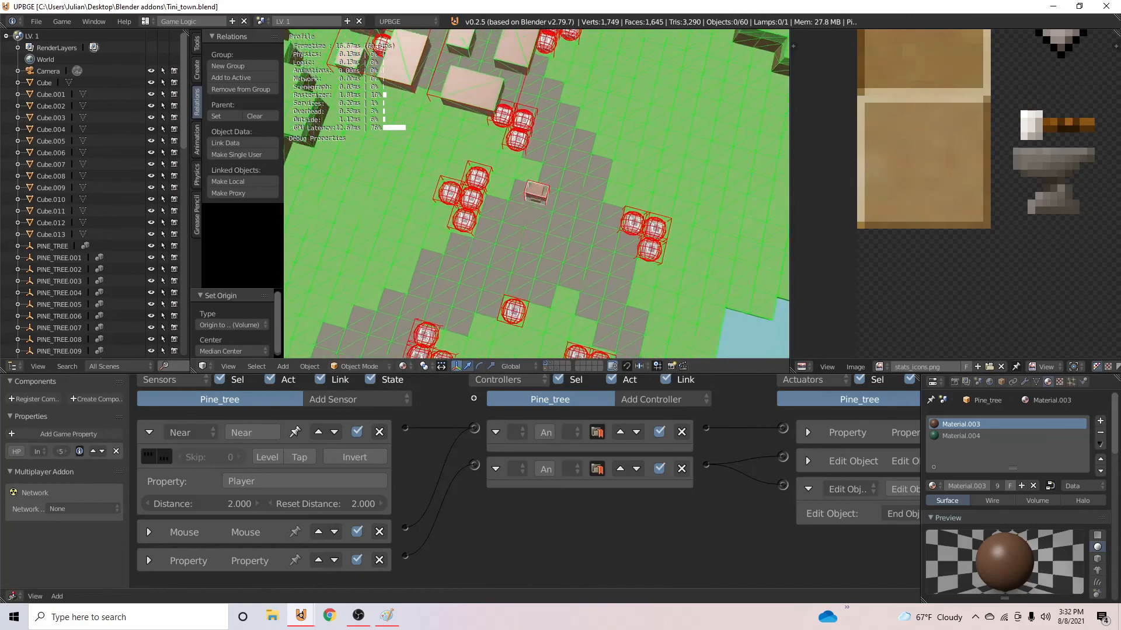
key("s")
key("a")
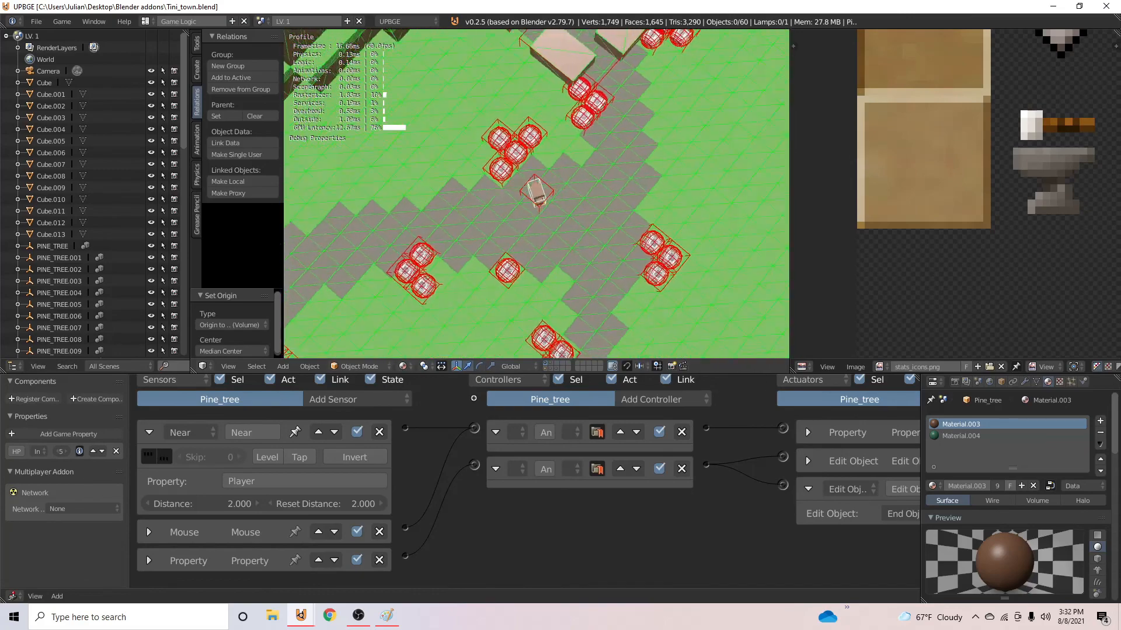
key("w")
key("w")
key("d")
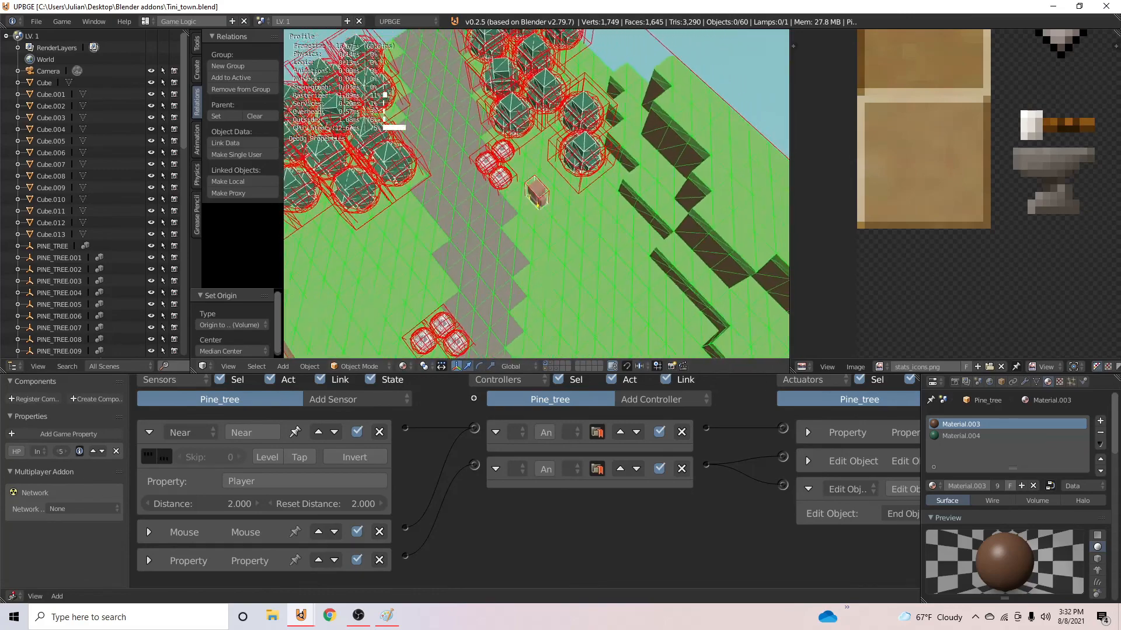
key("a")
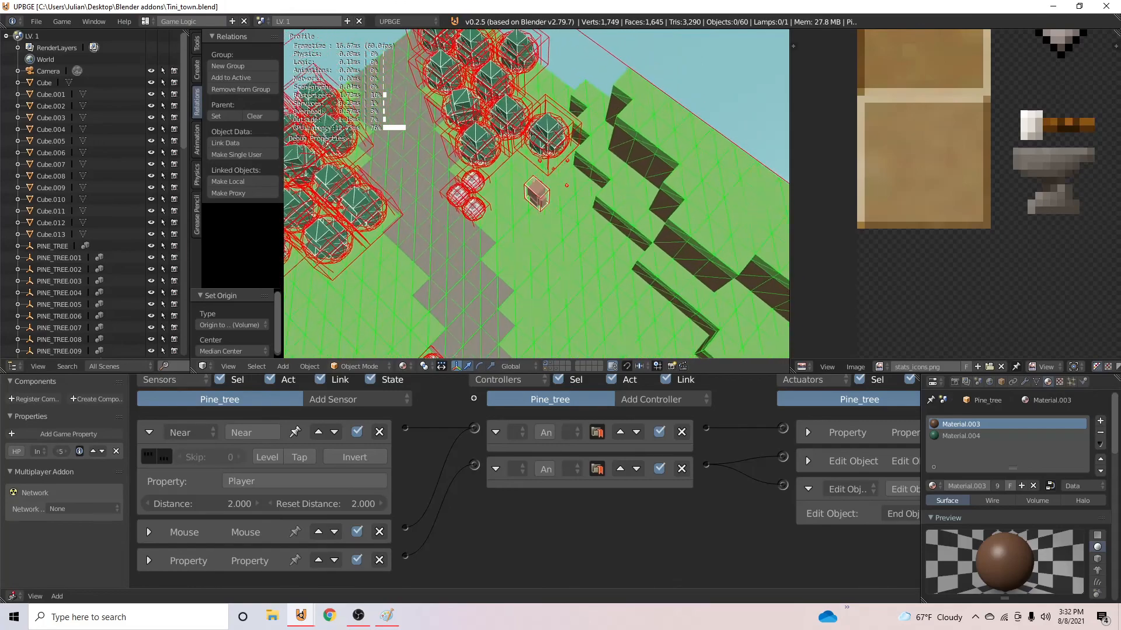
key("w")
key("a")
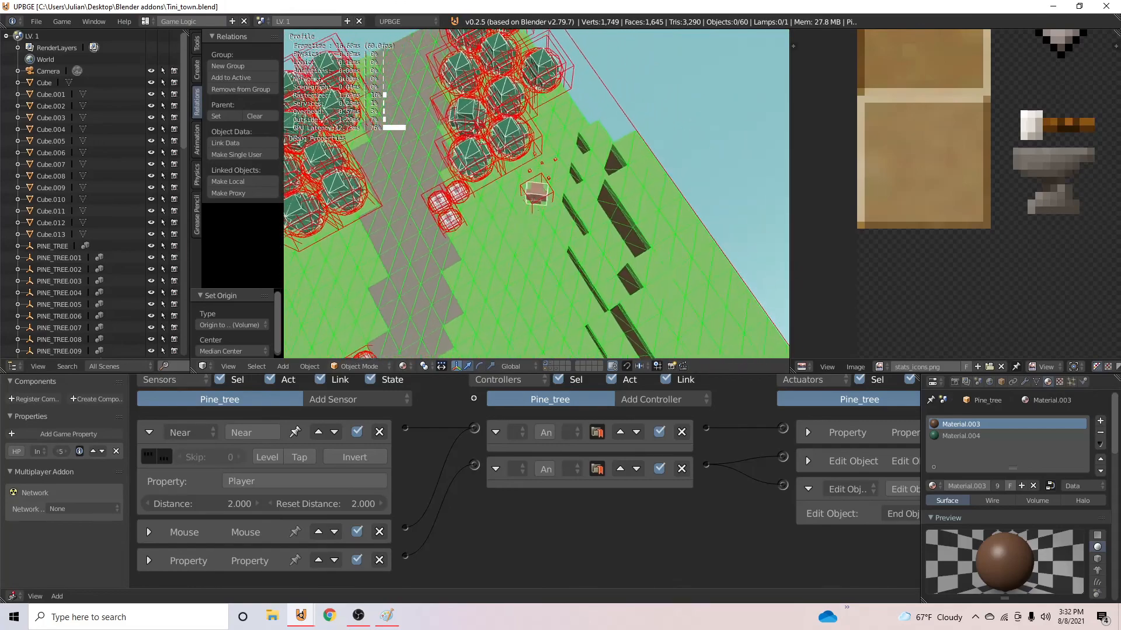
key("w")
key("Escape")
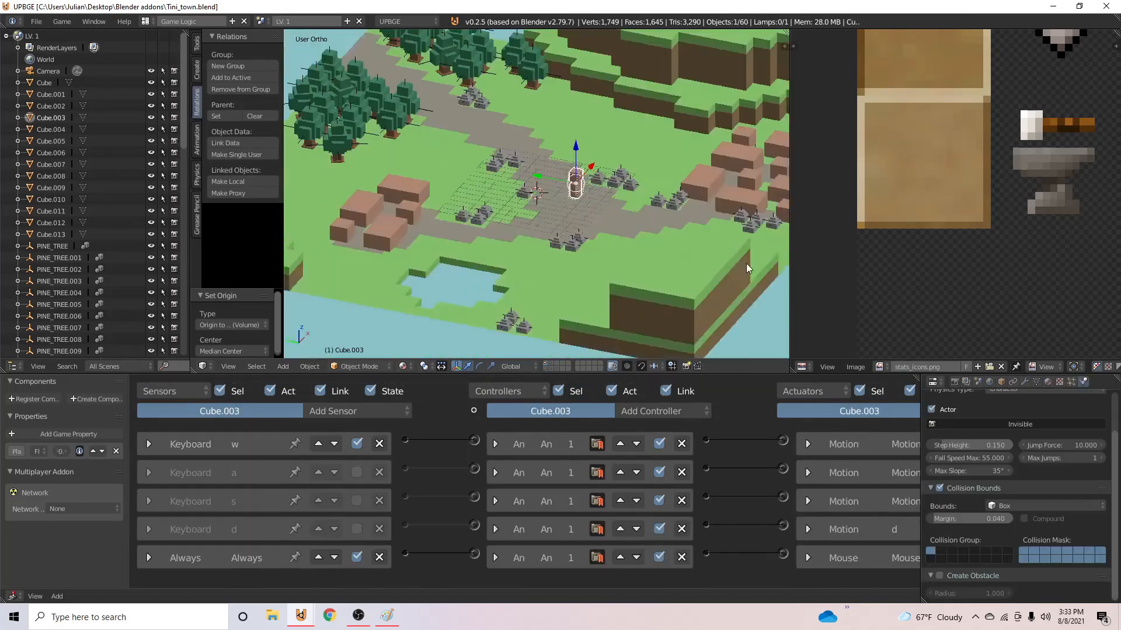